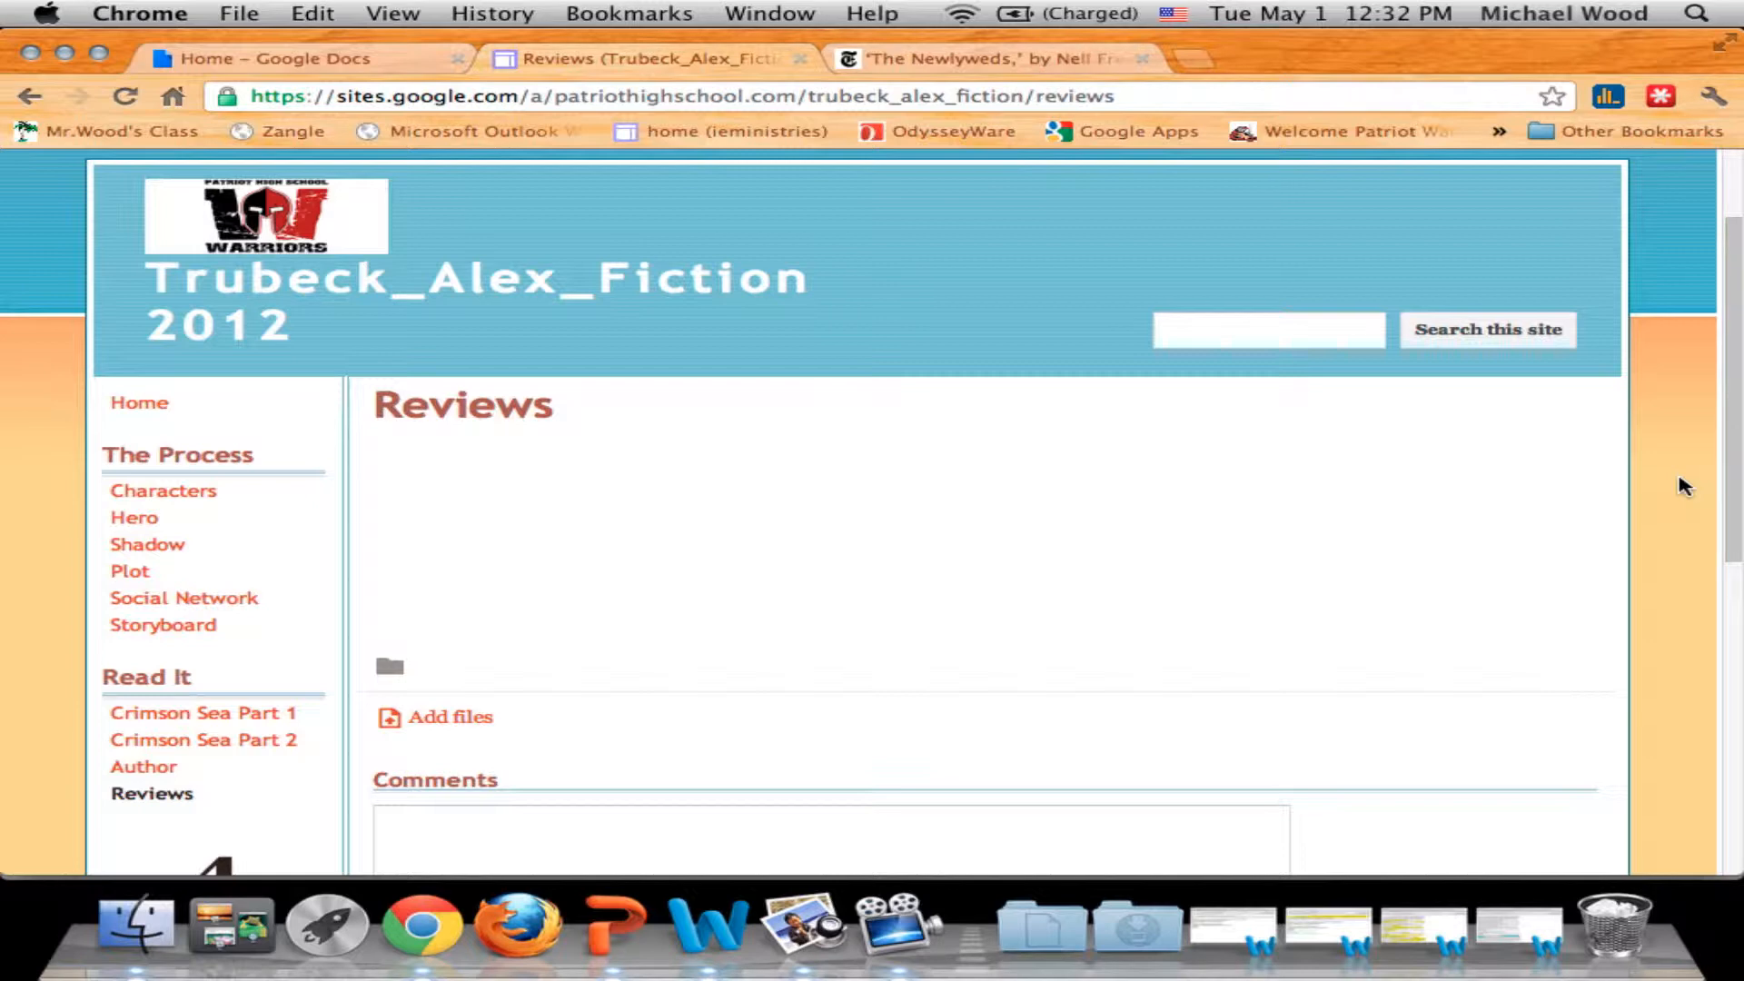
Edit the Reviews page, set its layout to two column (simple), and save the page.
scroll(1681, 489, up, 3)
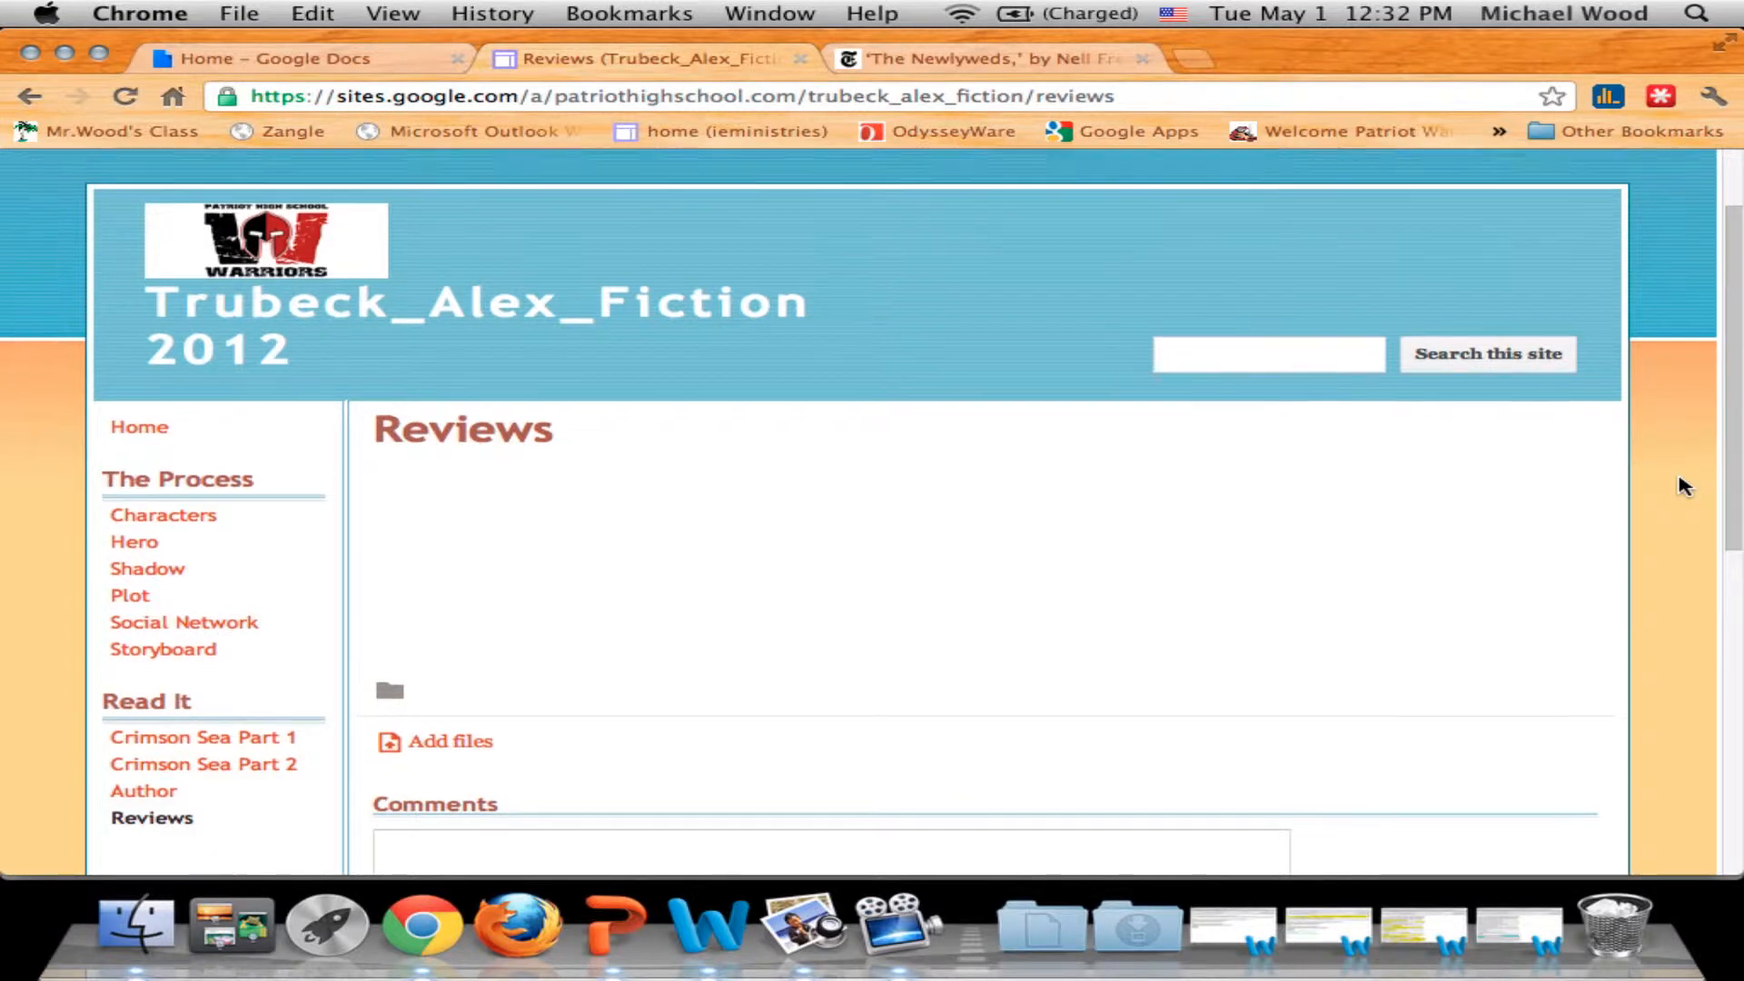
click(1170, 227)
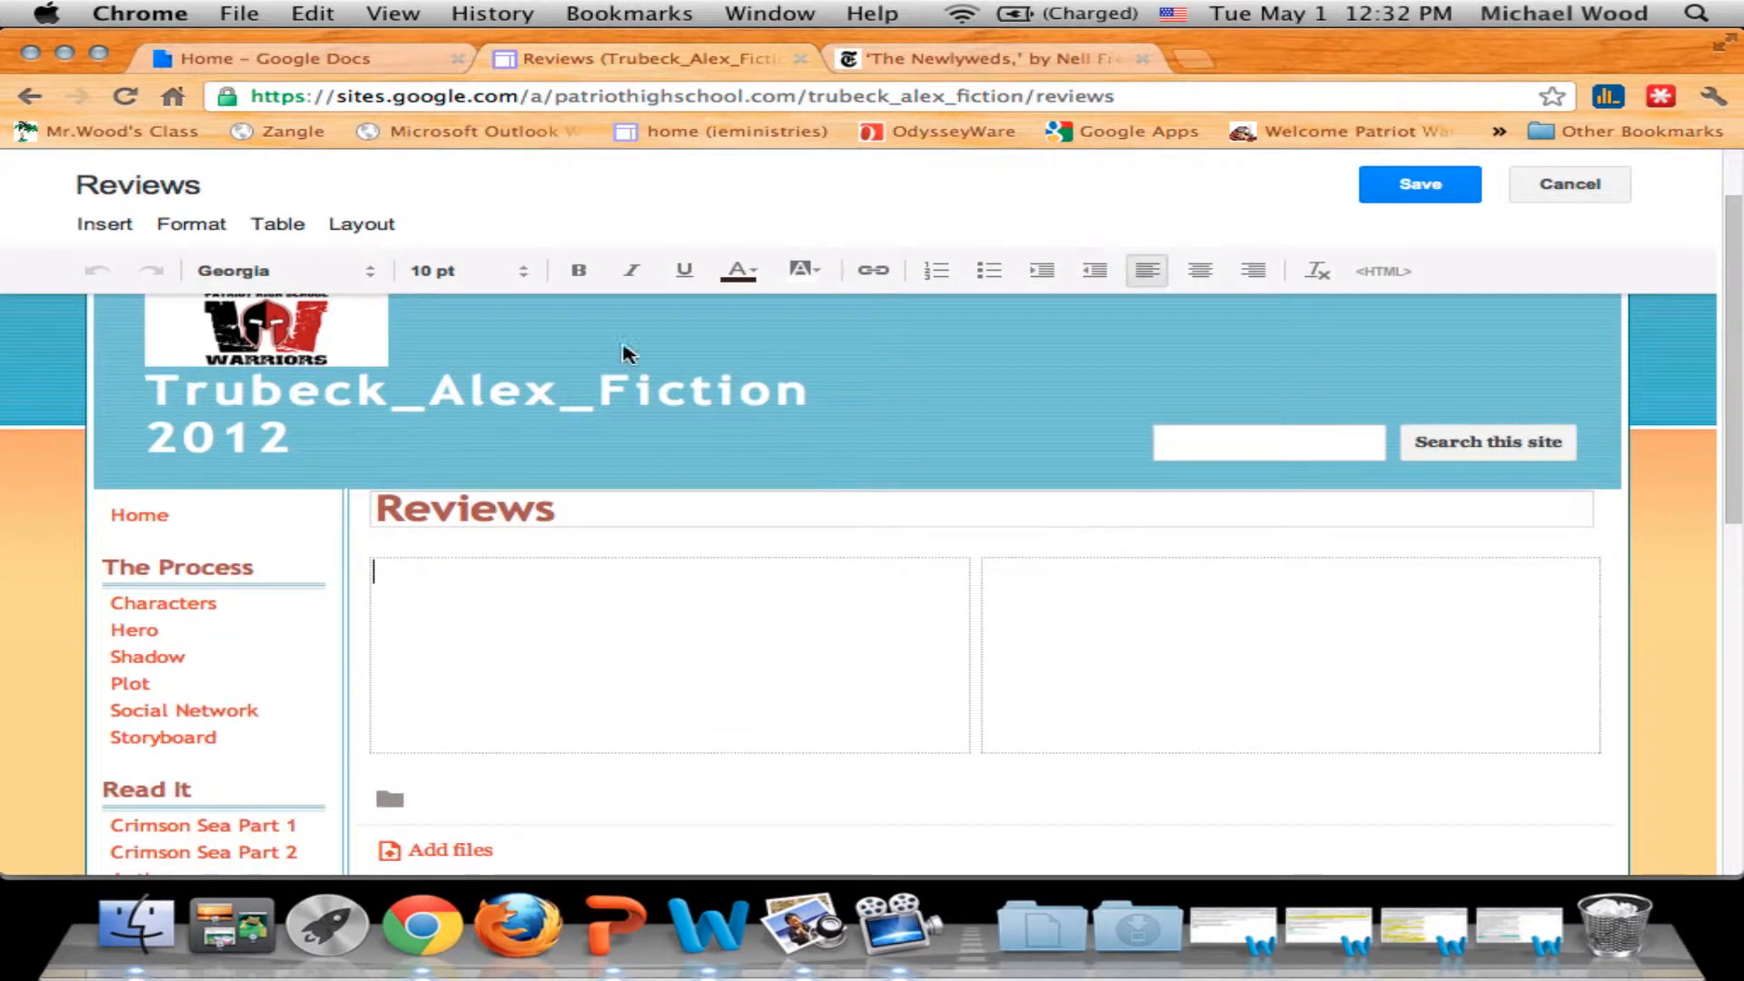
click(361, 226)
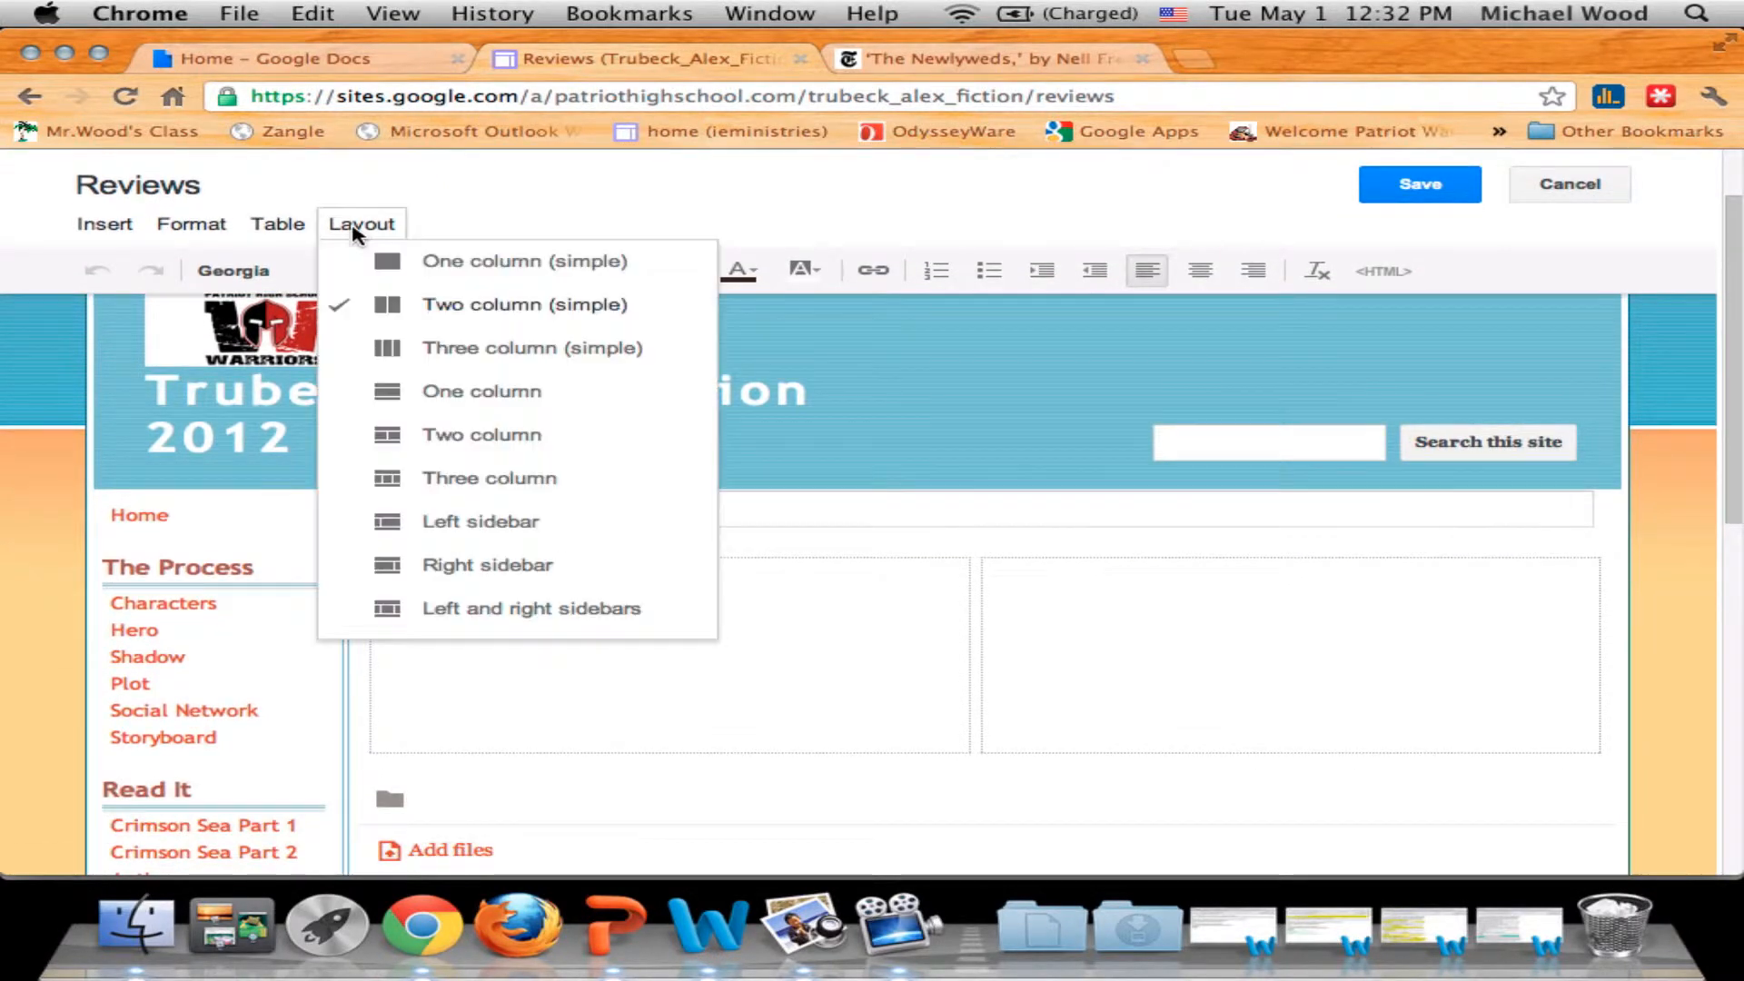
click(488, 305)
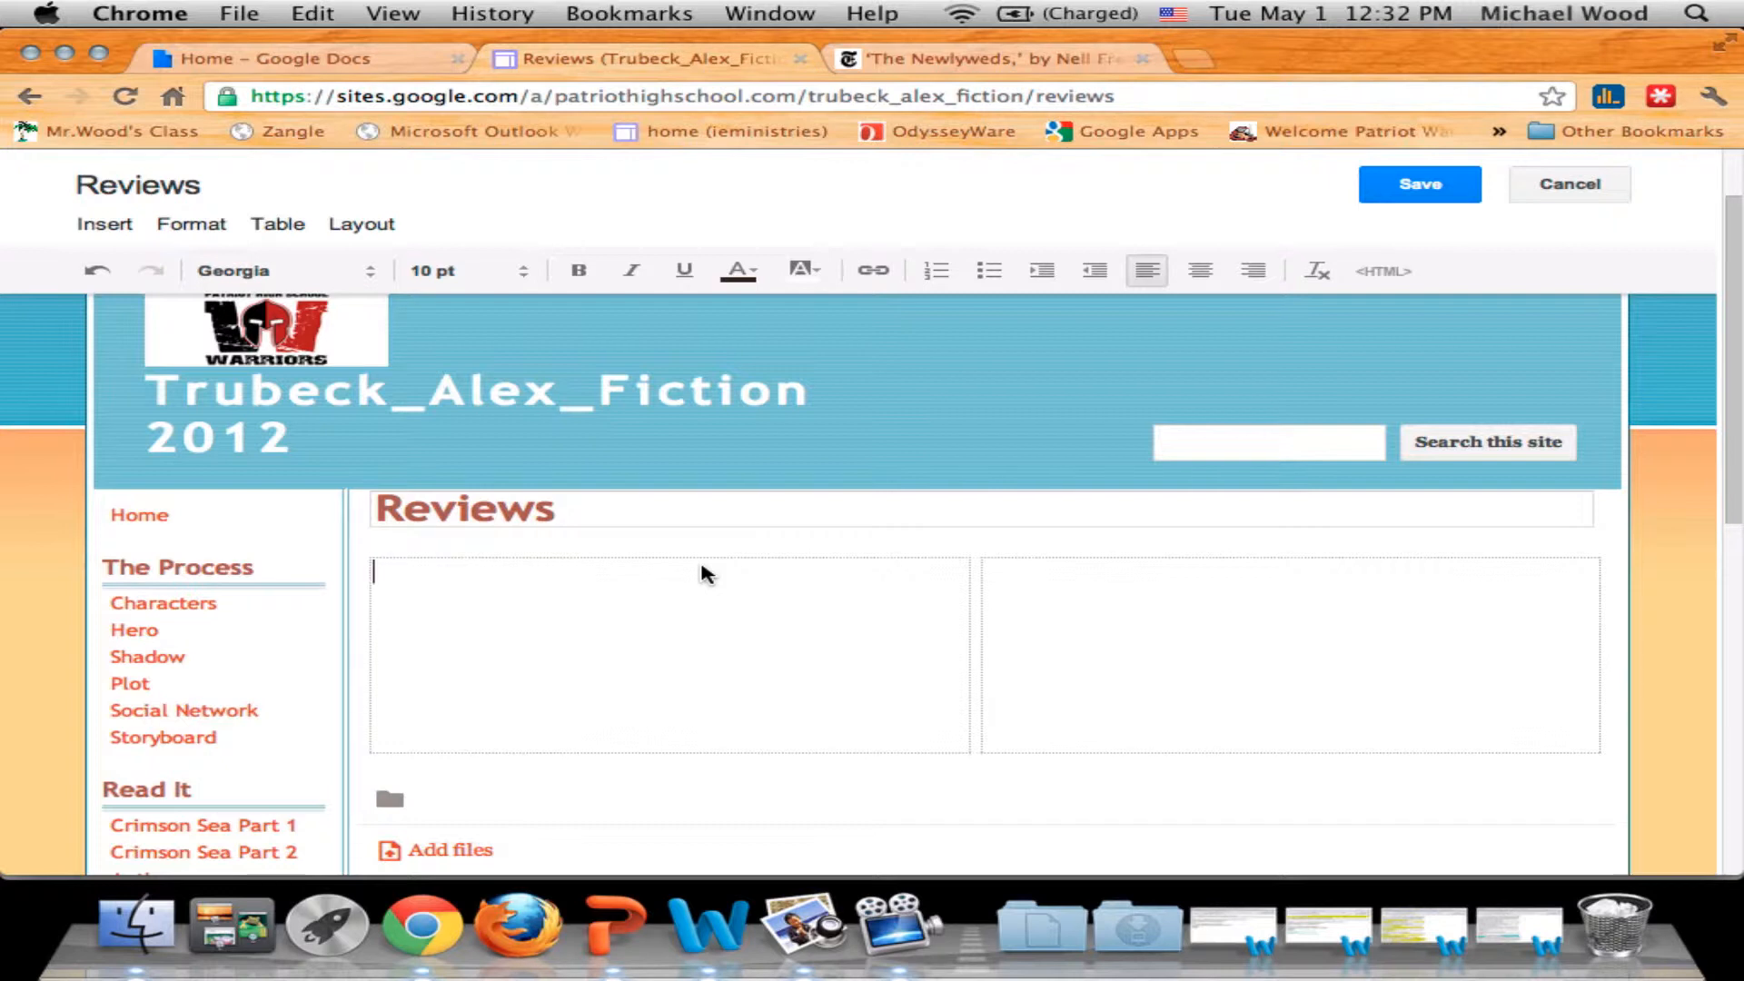
scroll(706, 574, down, 1)
scroll(707, 574, down, 1)
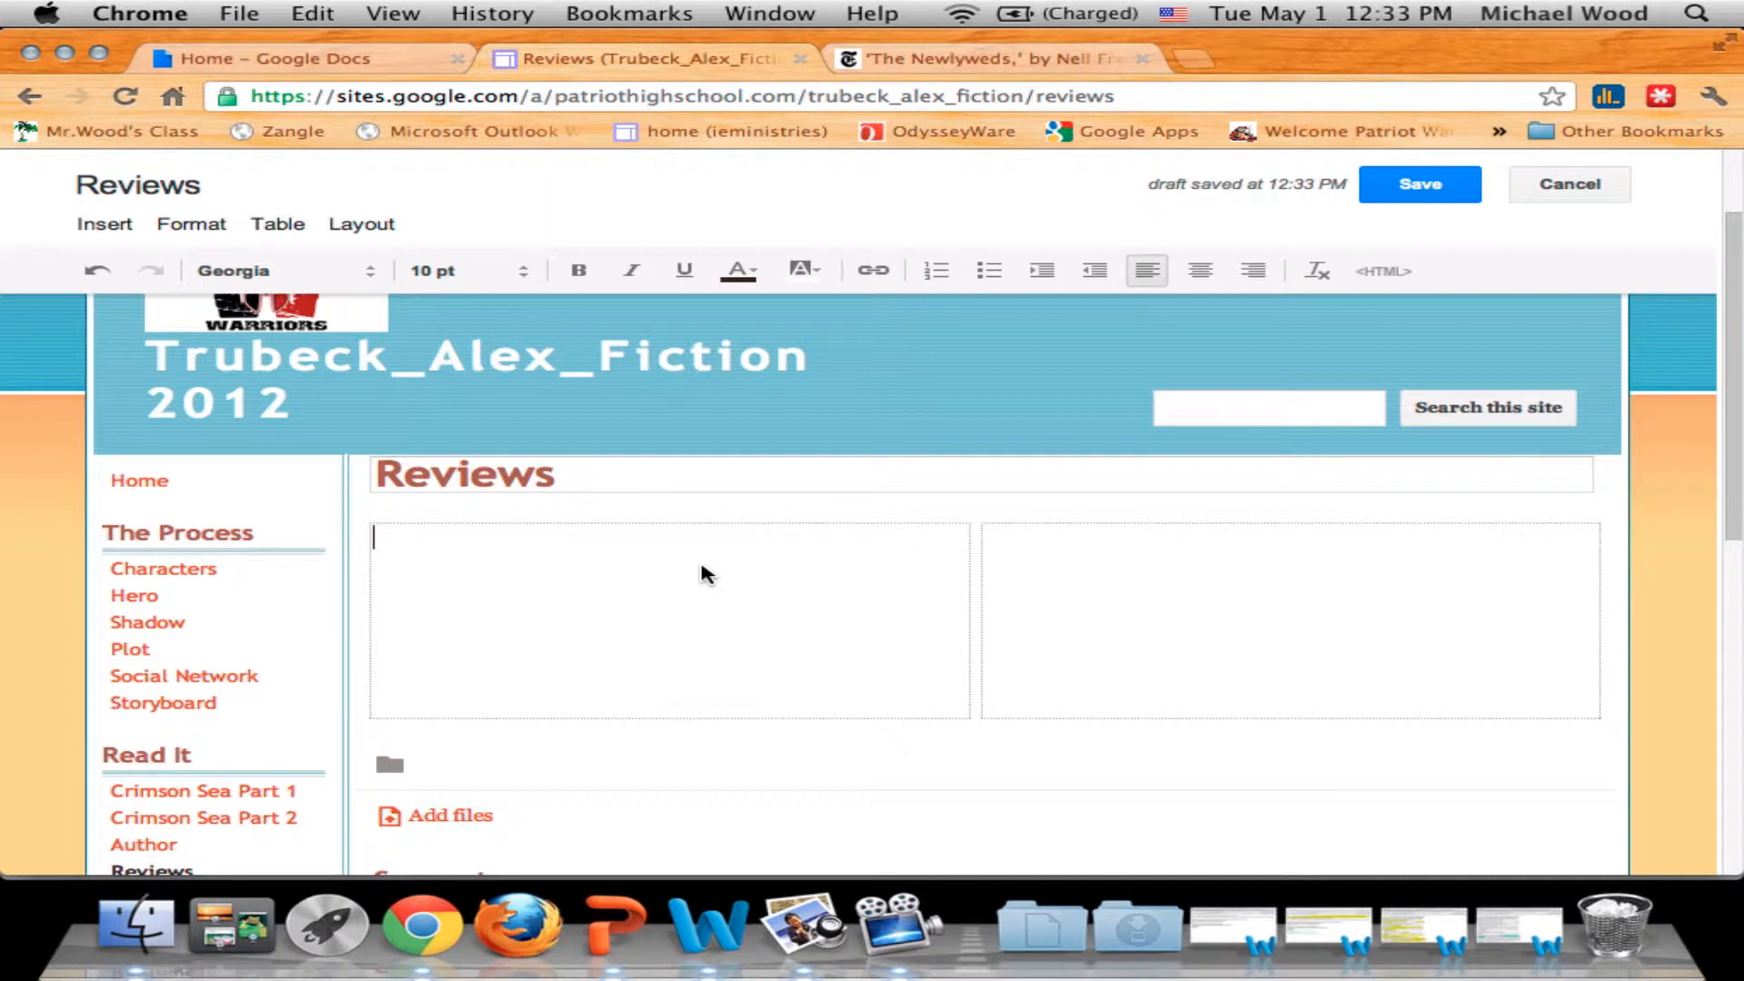
scroll(707, 574, up, 3)
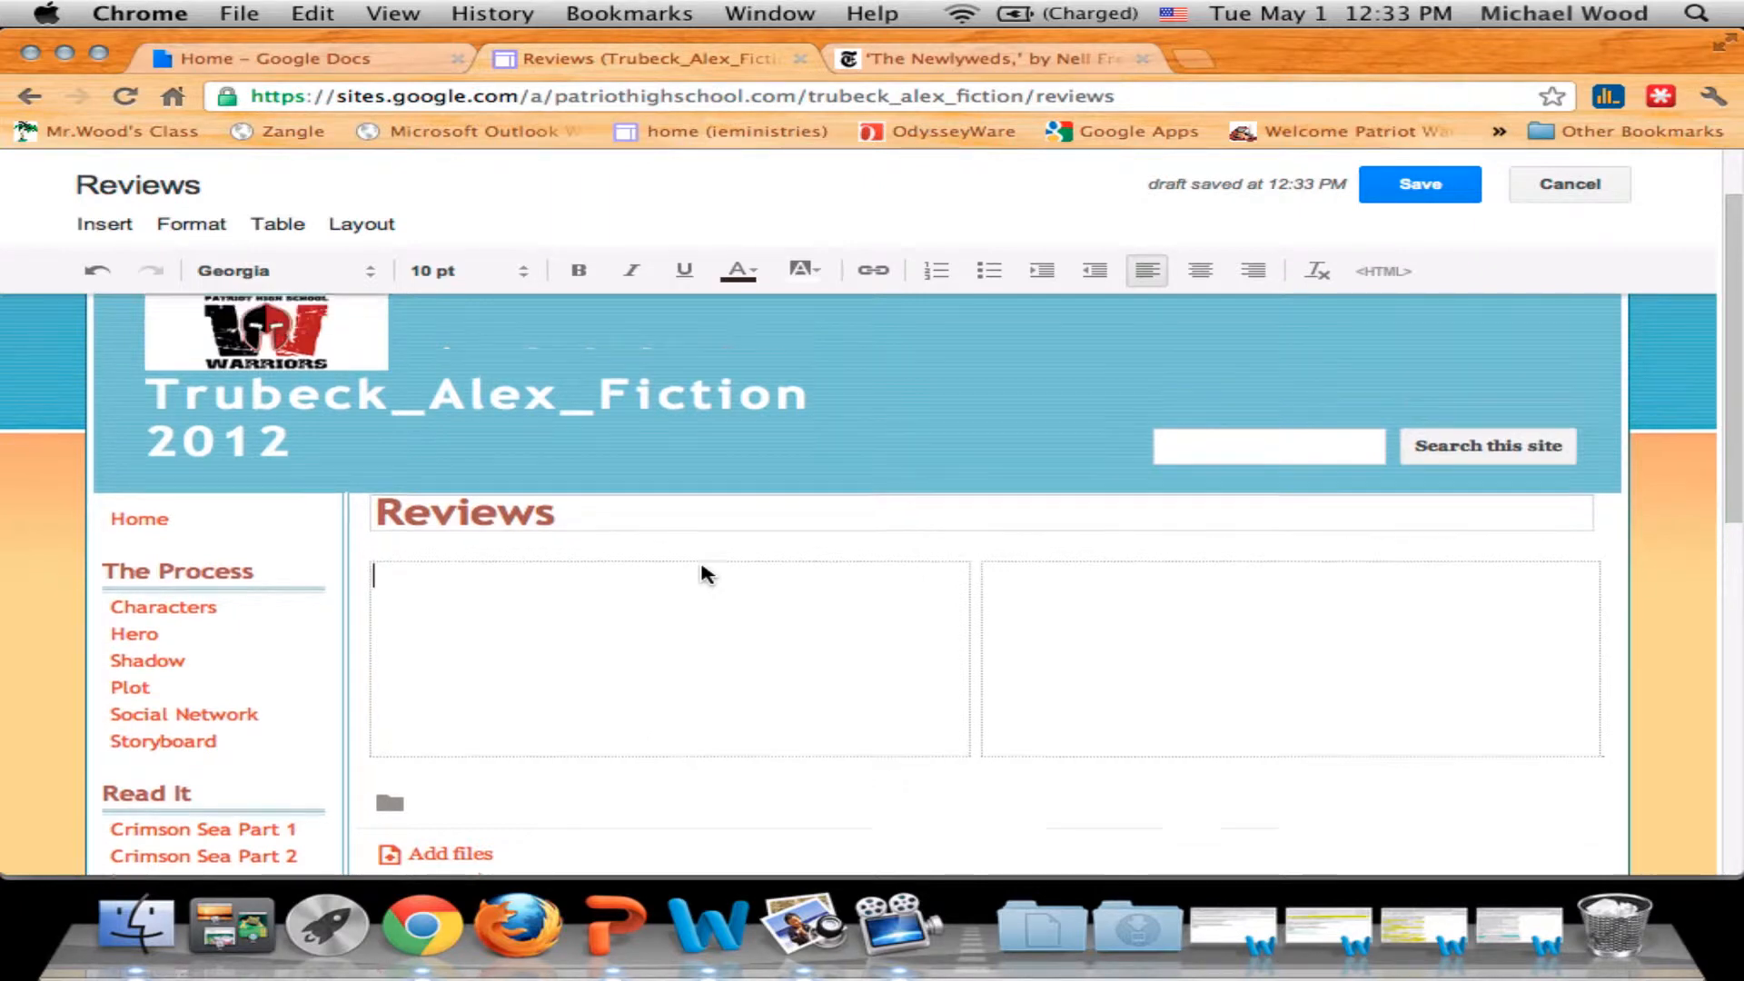
scroll(707, 573, down, 2)
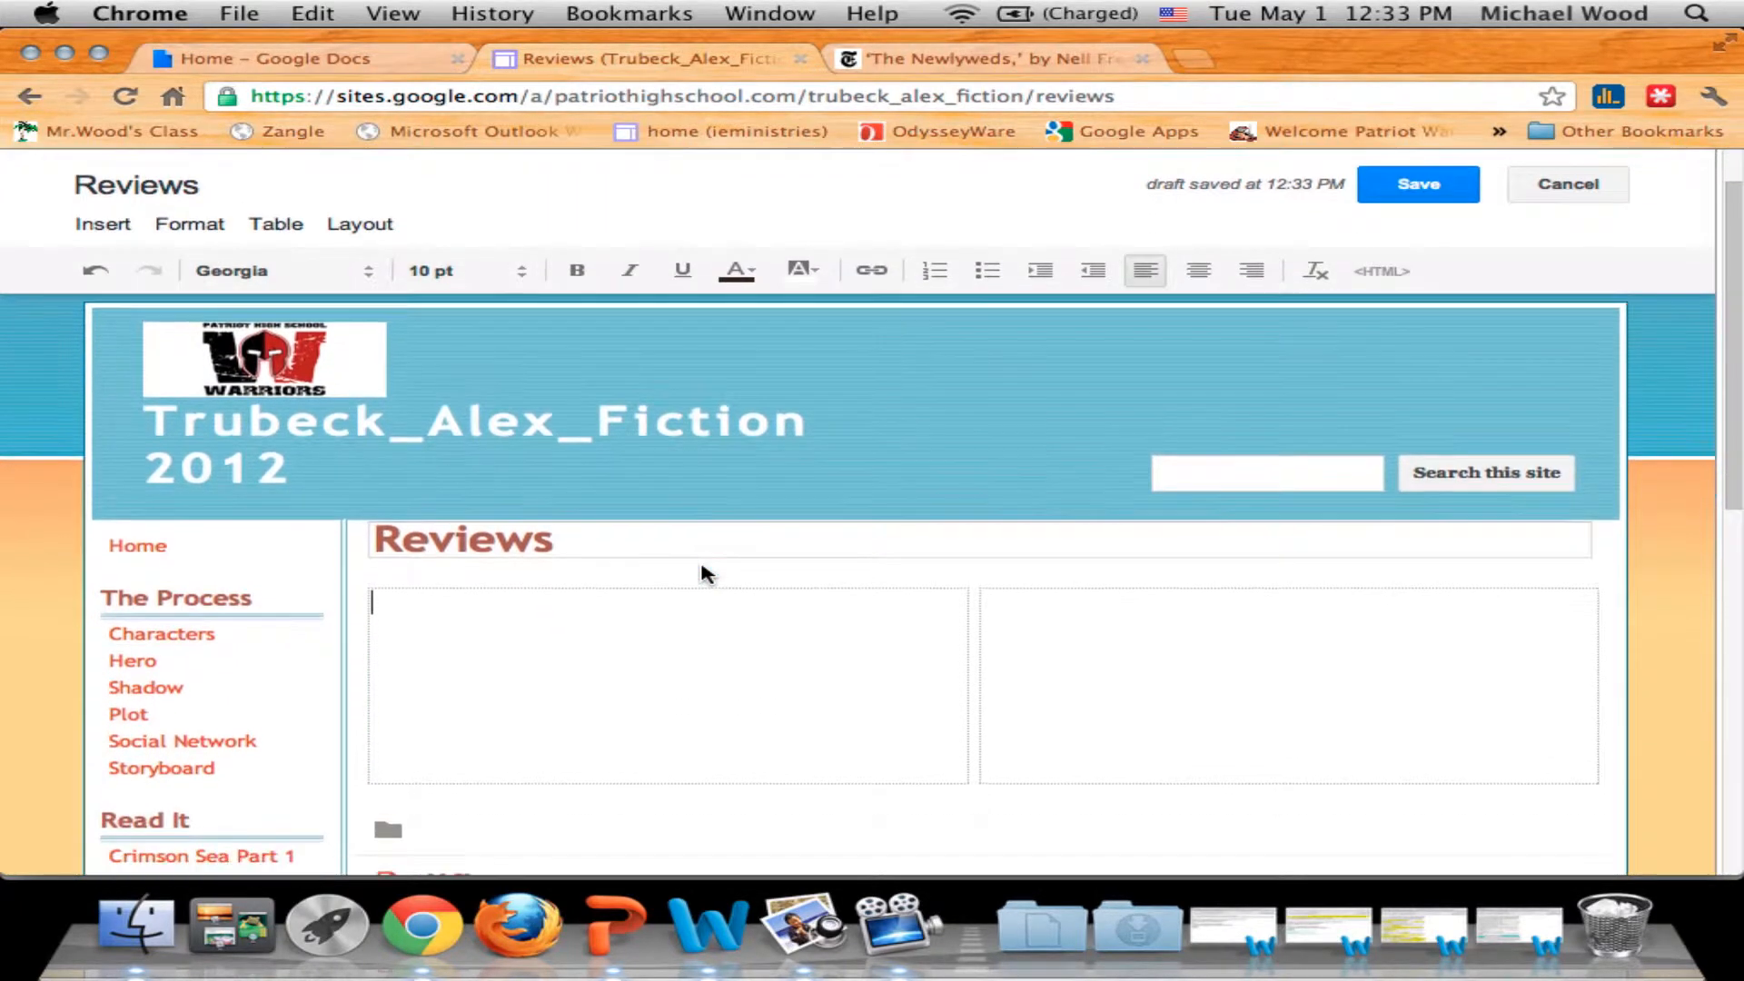
scroll(706, 574, up, 2)
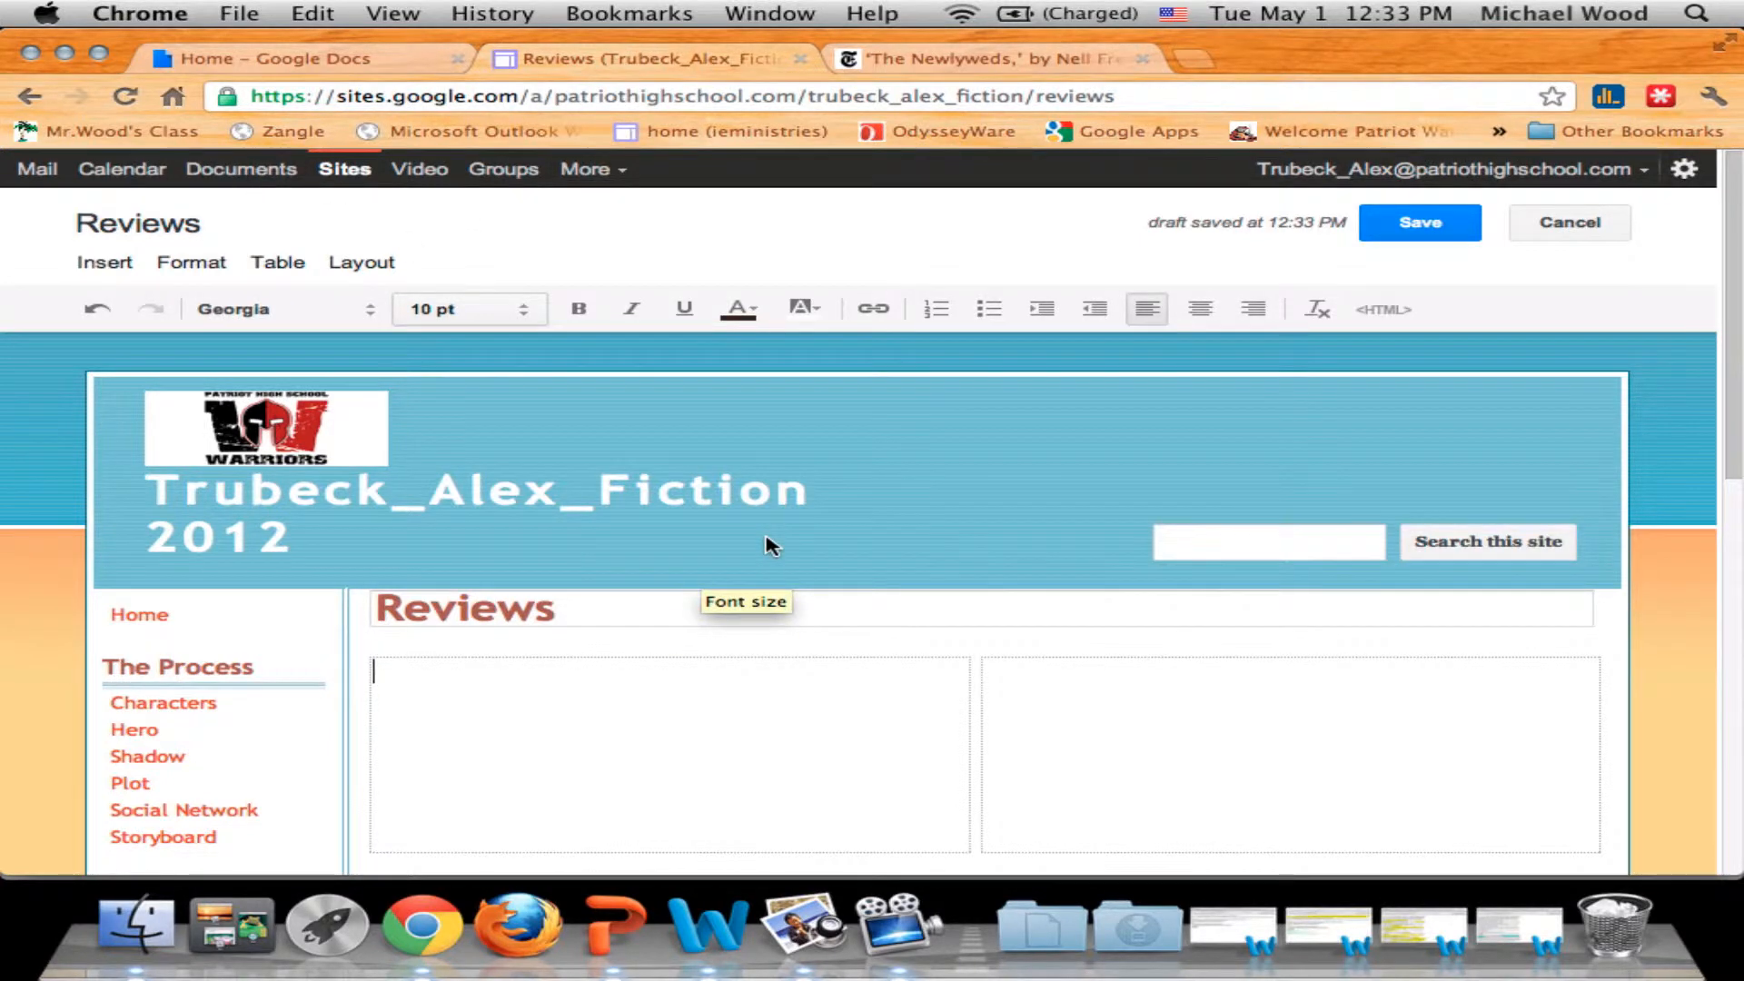
scroll(768, 543, down, 1)
scroll(767, 543, down, 1)
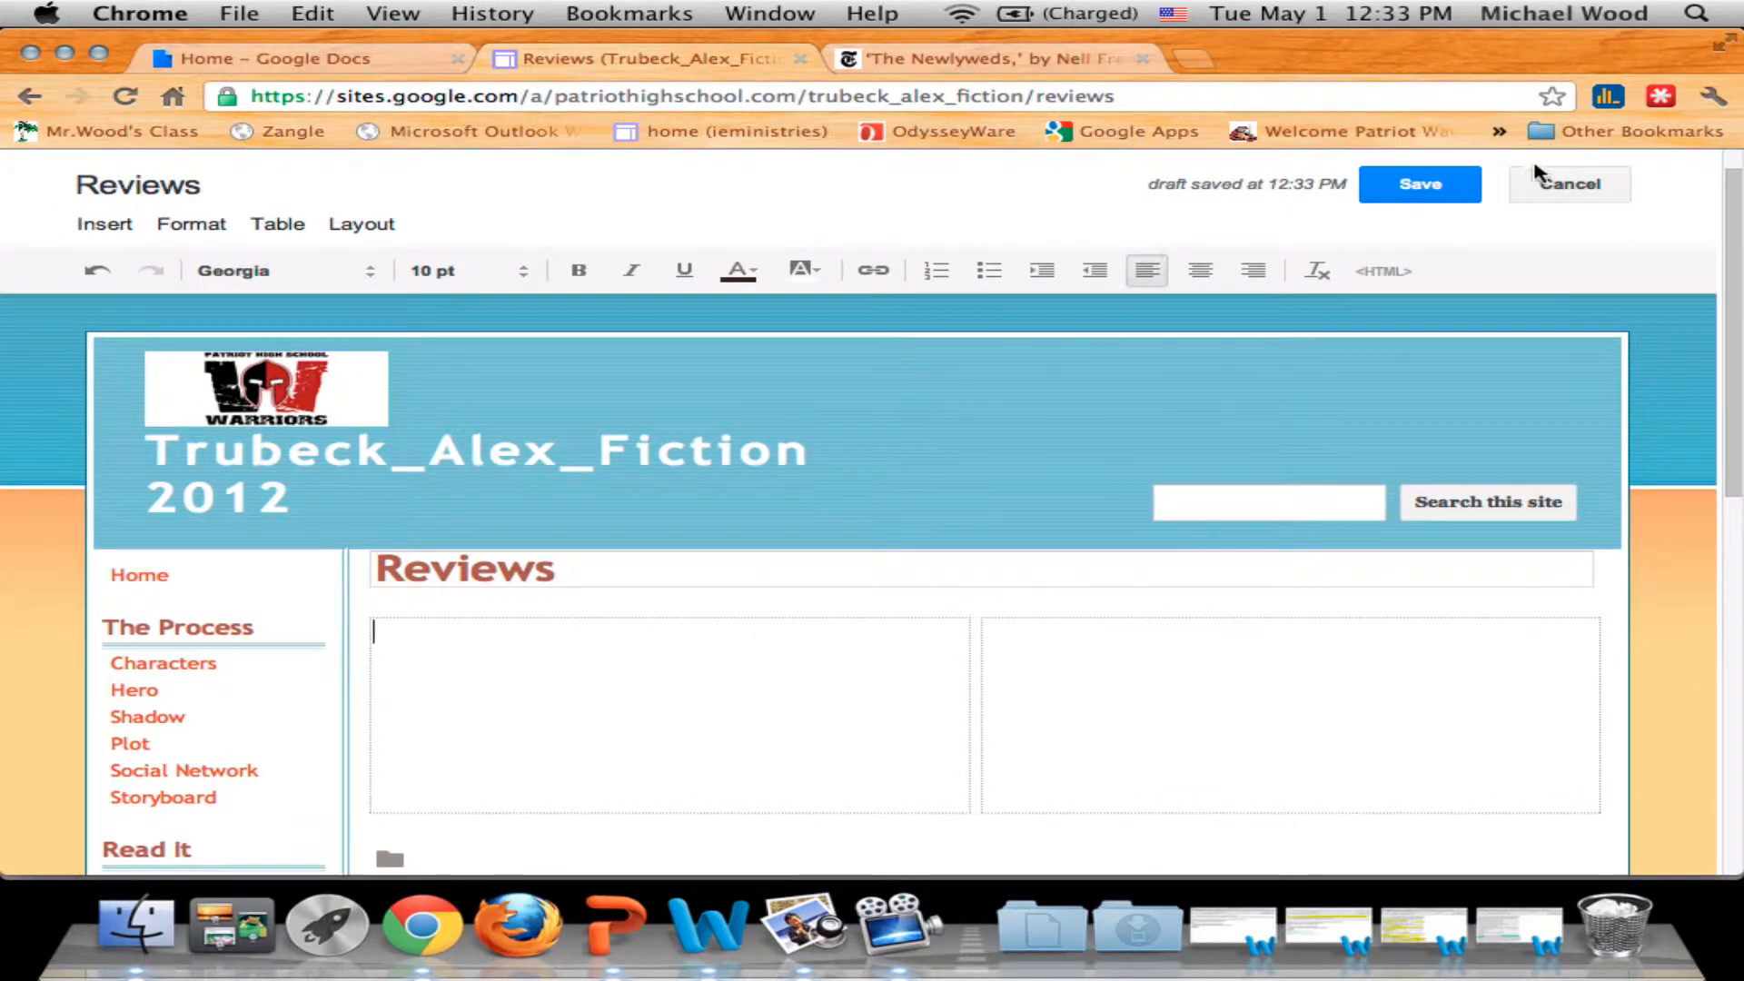
click(1414, 199)
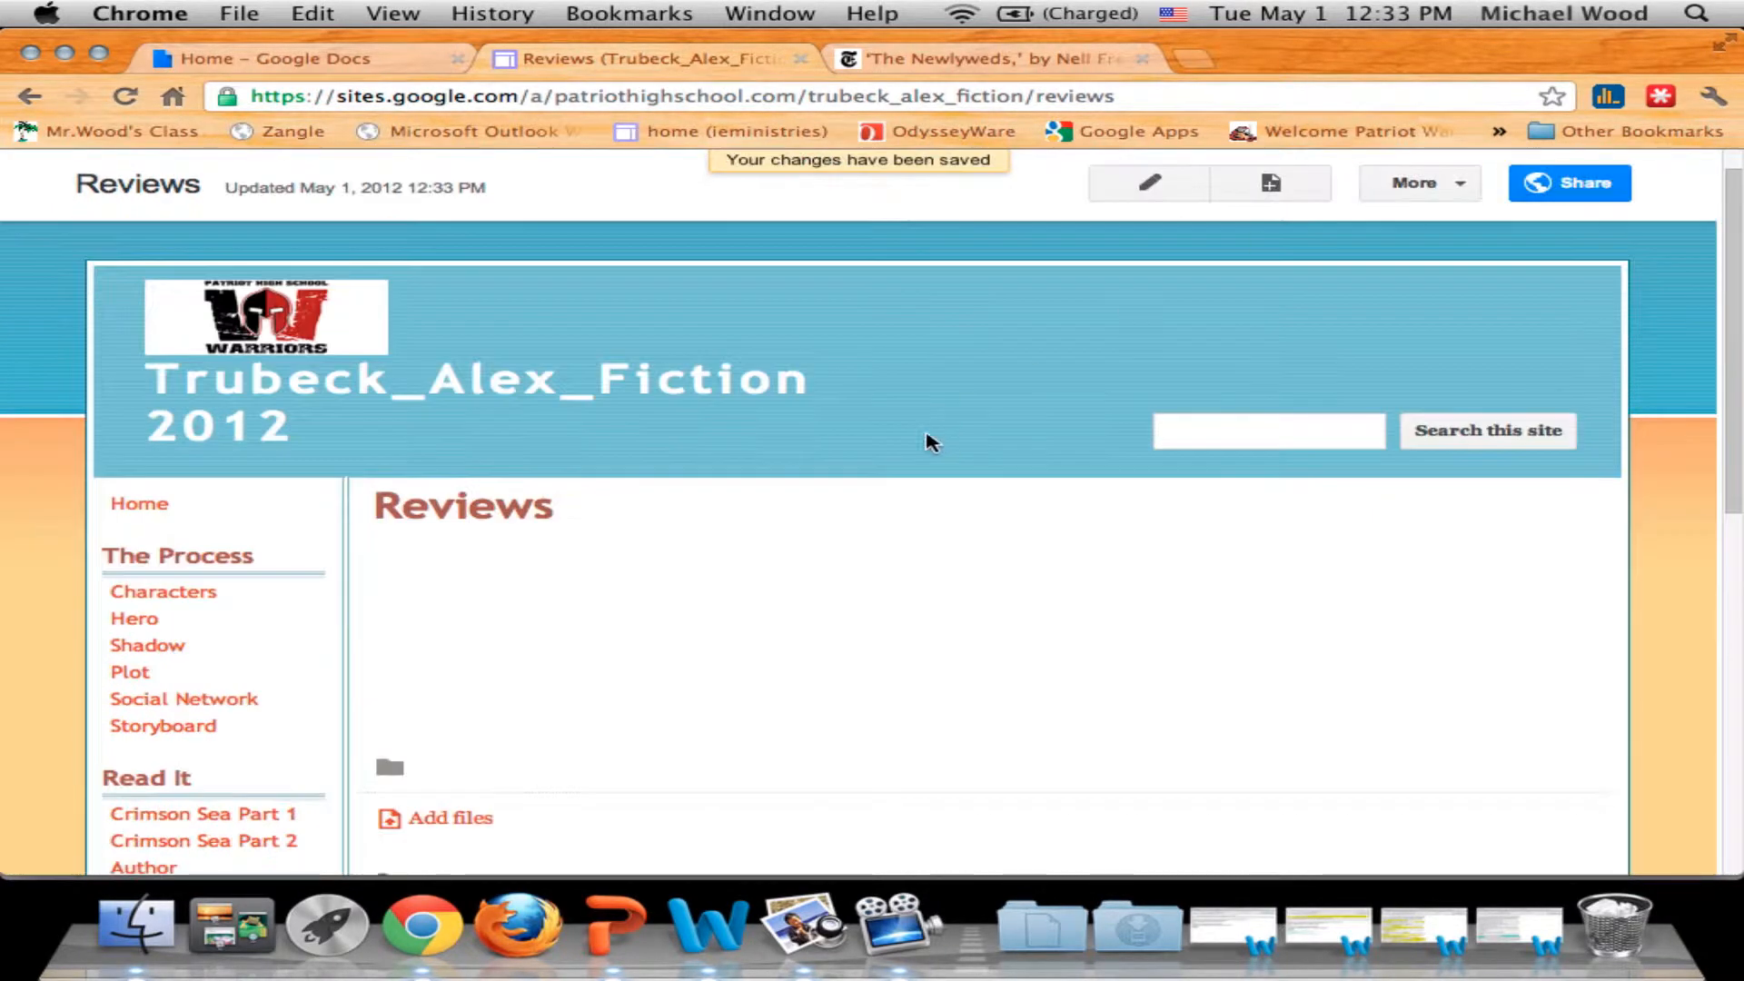
Switch to the Google Docs home page and create a new form.
click(356, 60)
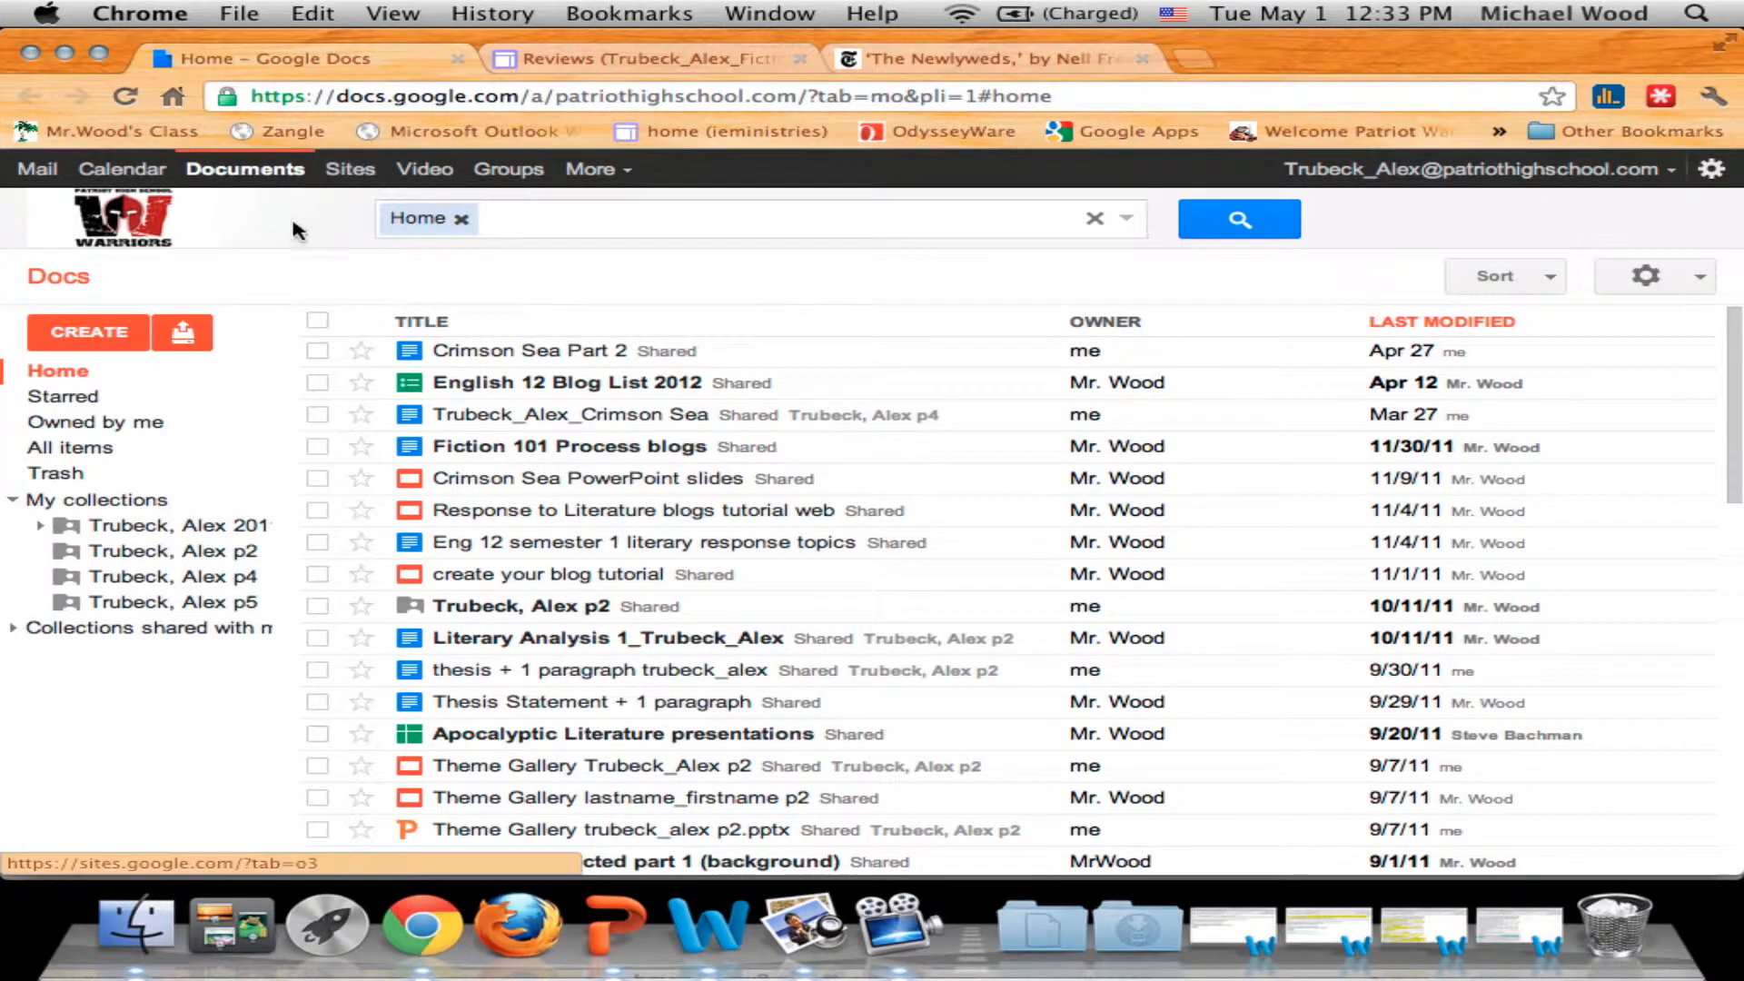
click(100, 336)
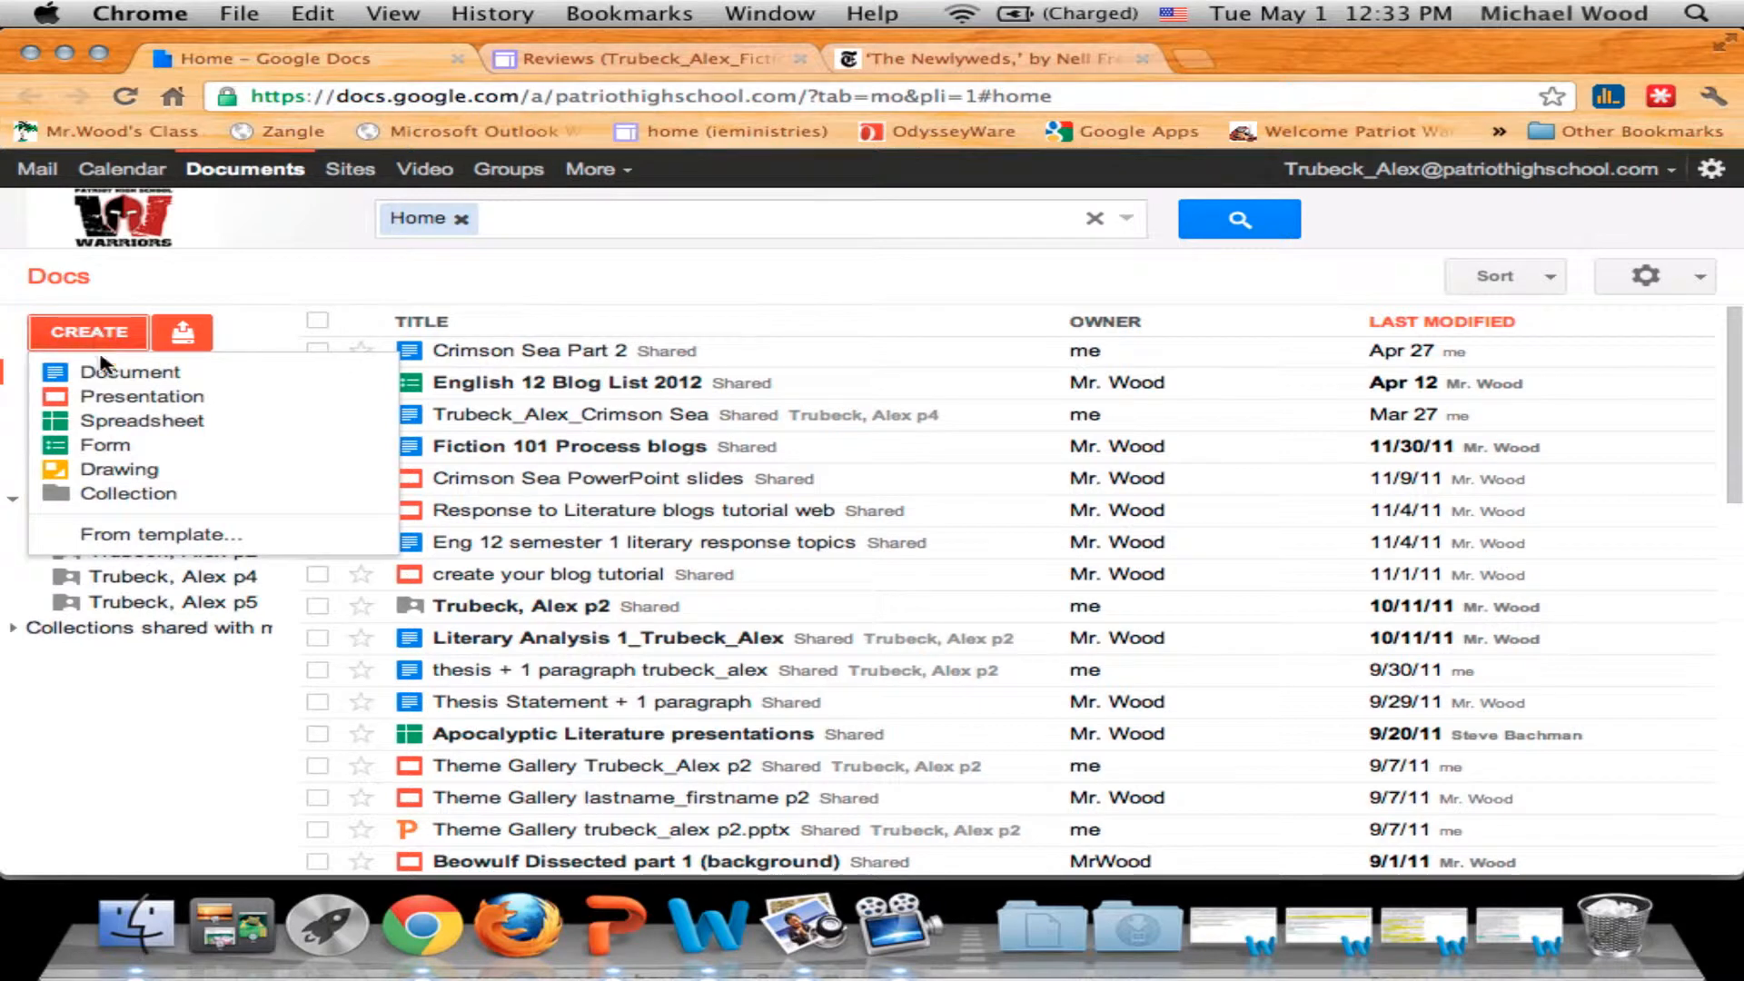
click(146, 447)
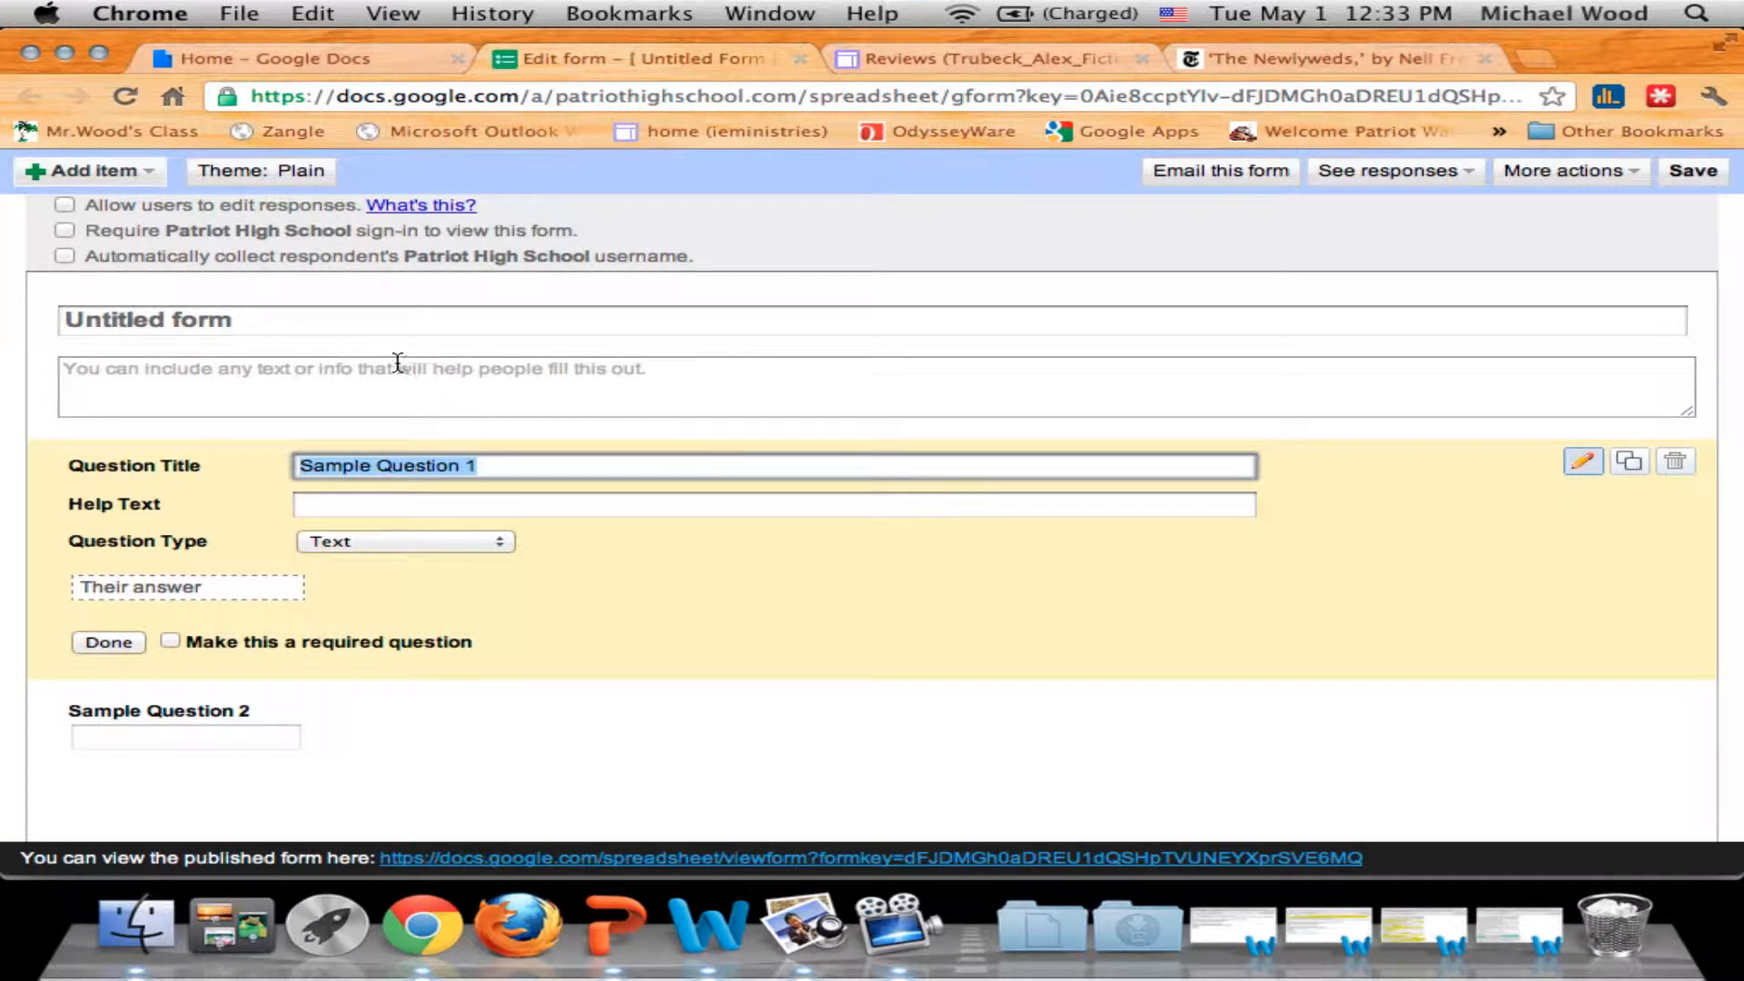
Replace the untitled form's title with "My reviews", leaving the description empty.
click(311, 319)
triple_click(311, 318)
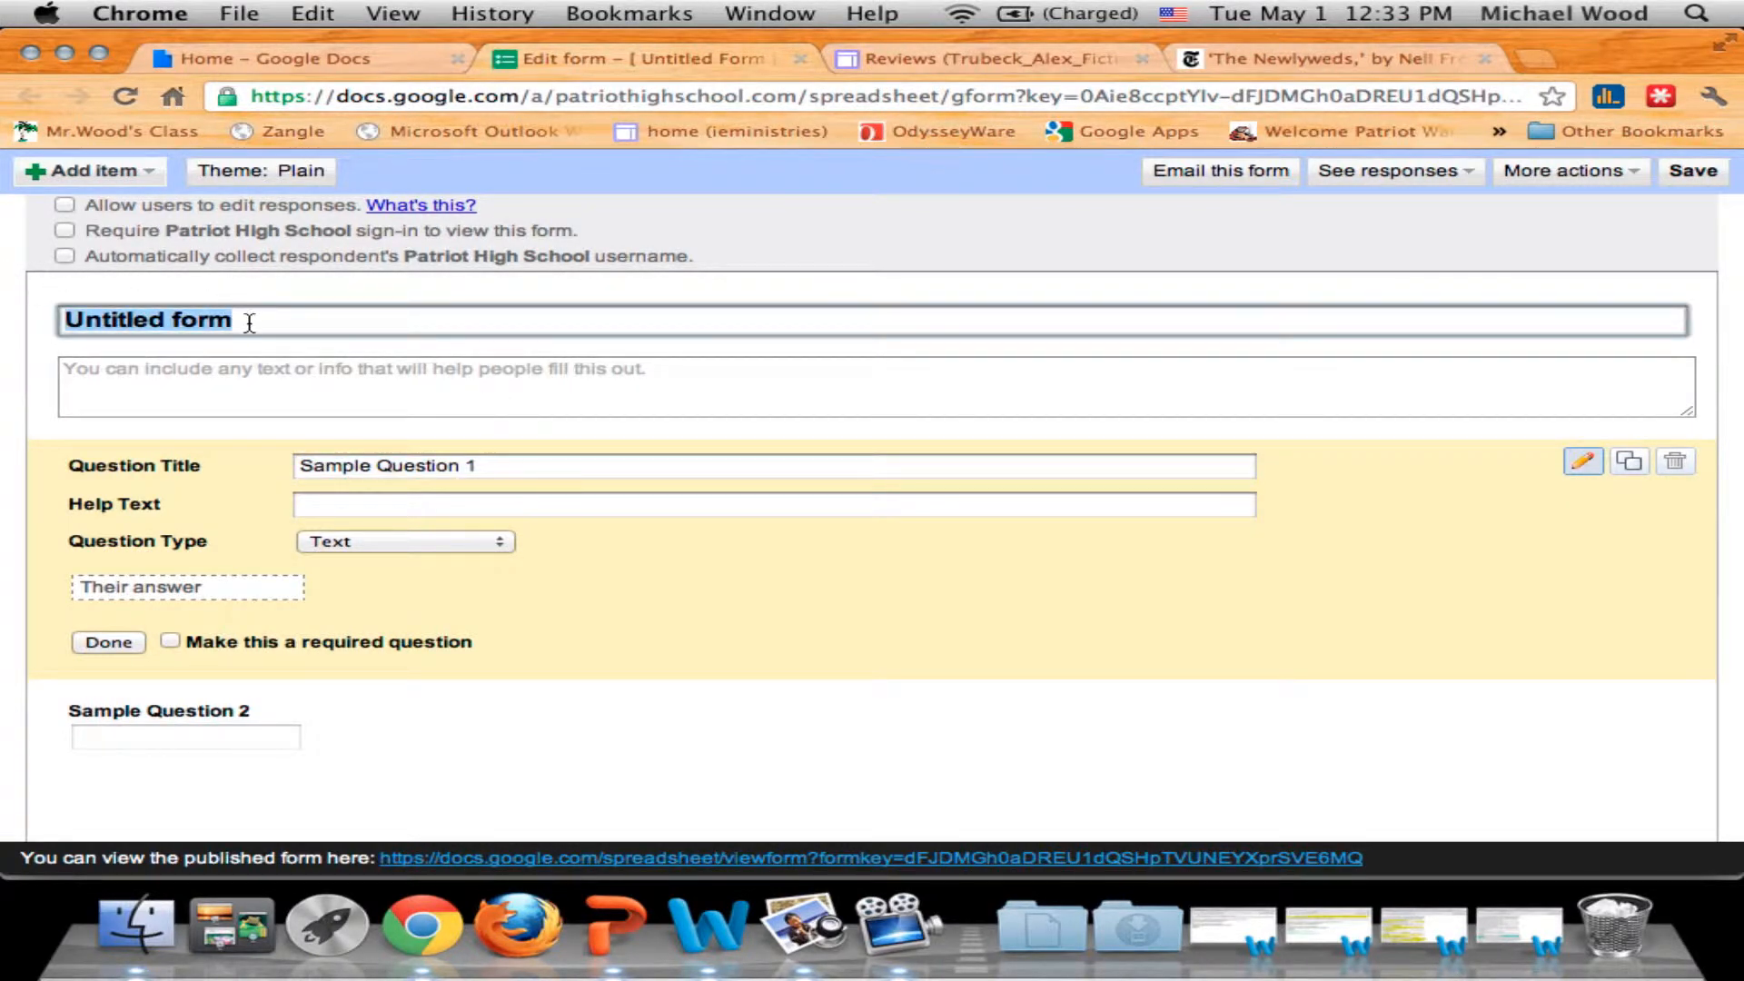
text(MY reviews)
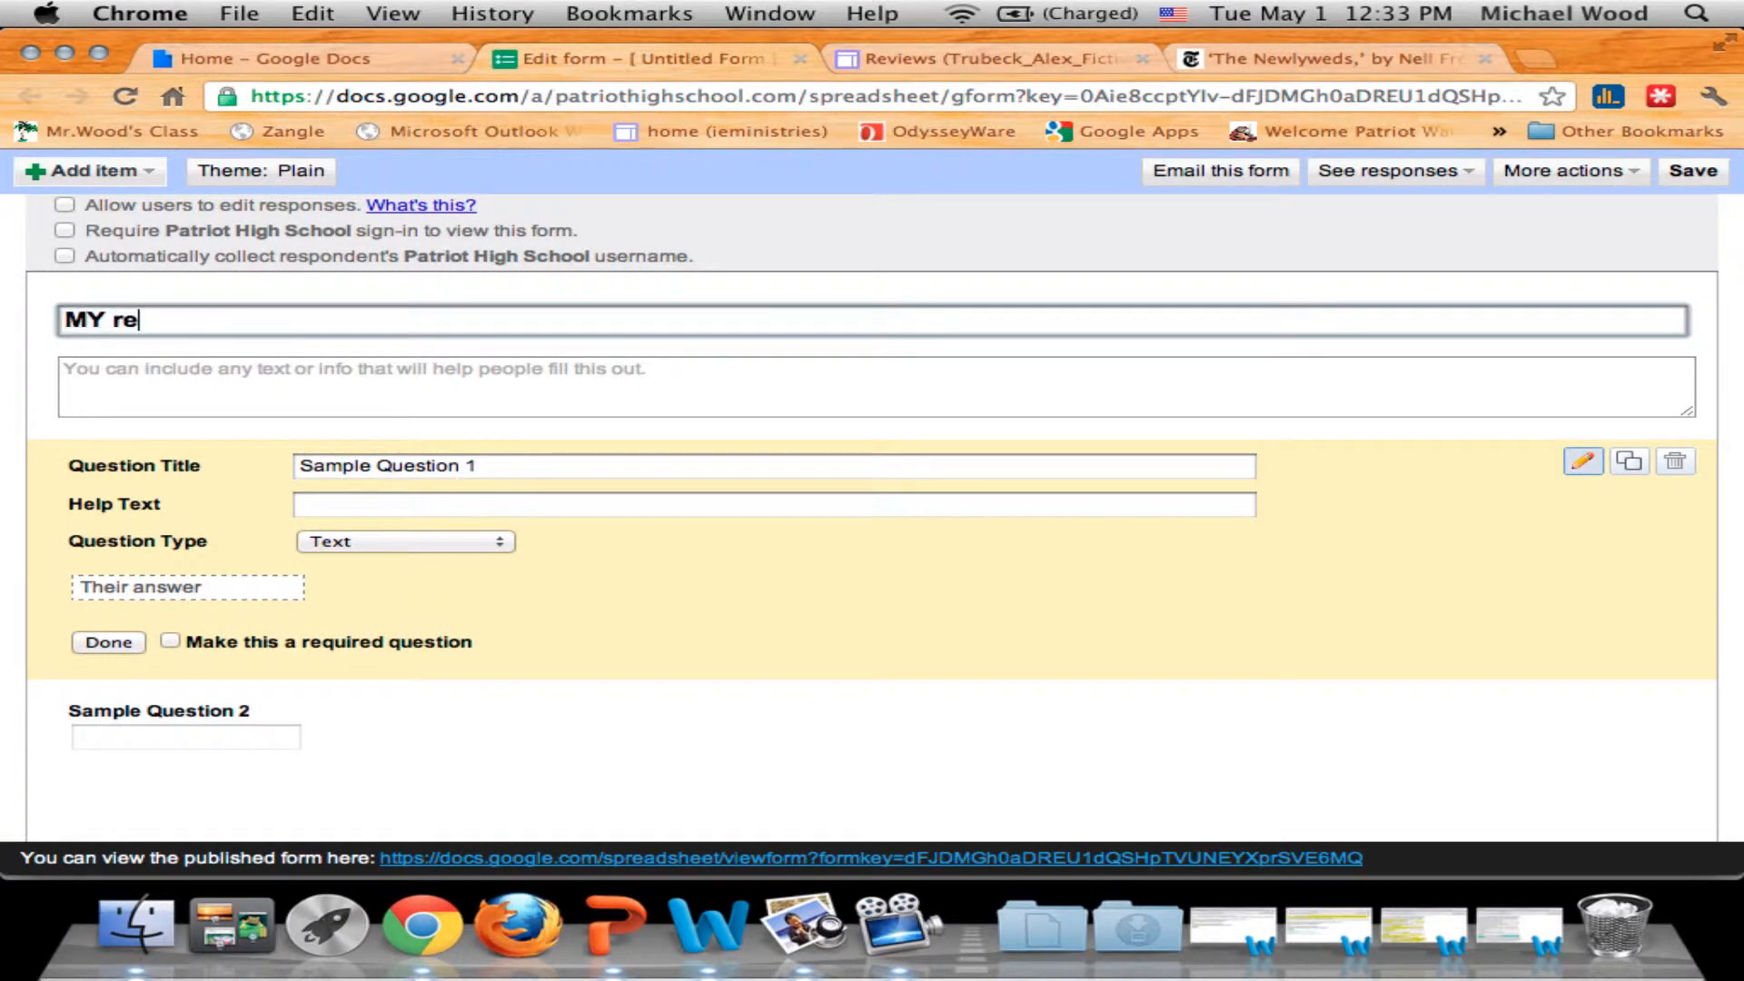
click(113, 309)
key(BackSpace)
key(BackSpace)
text(y)
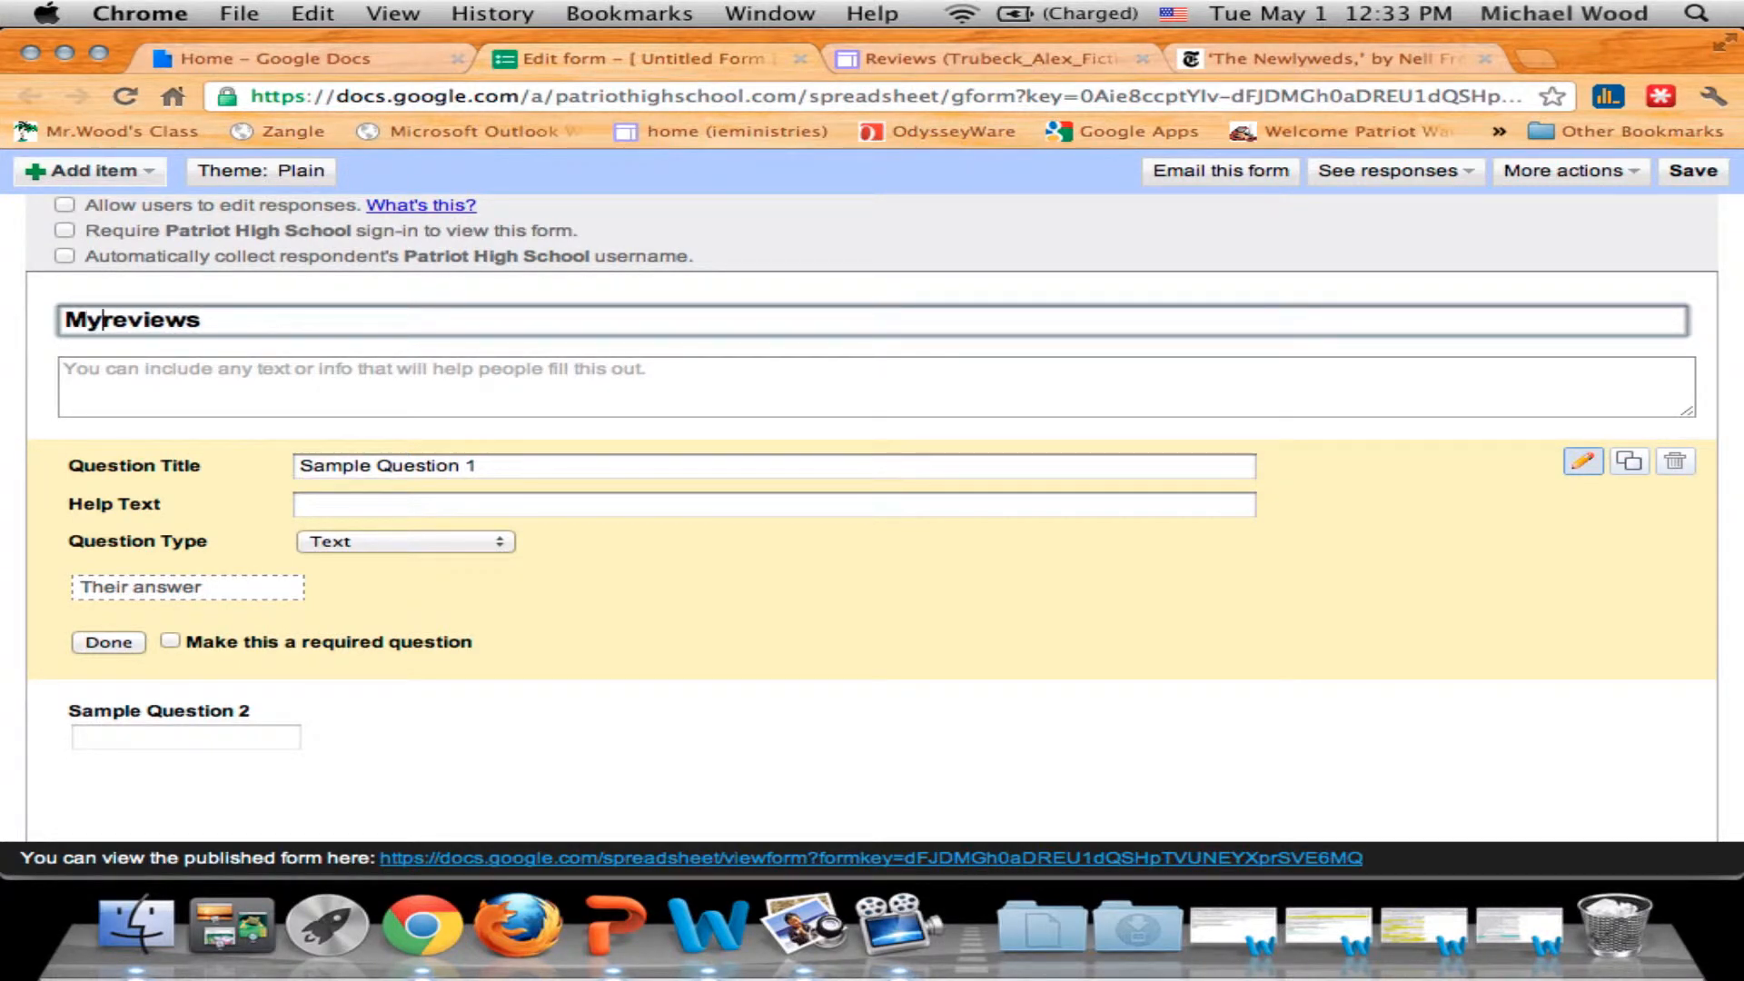
click(142, 380)
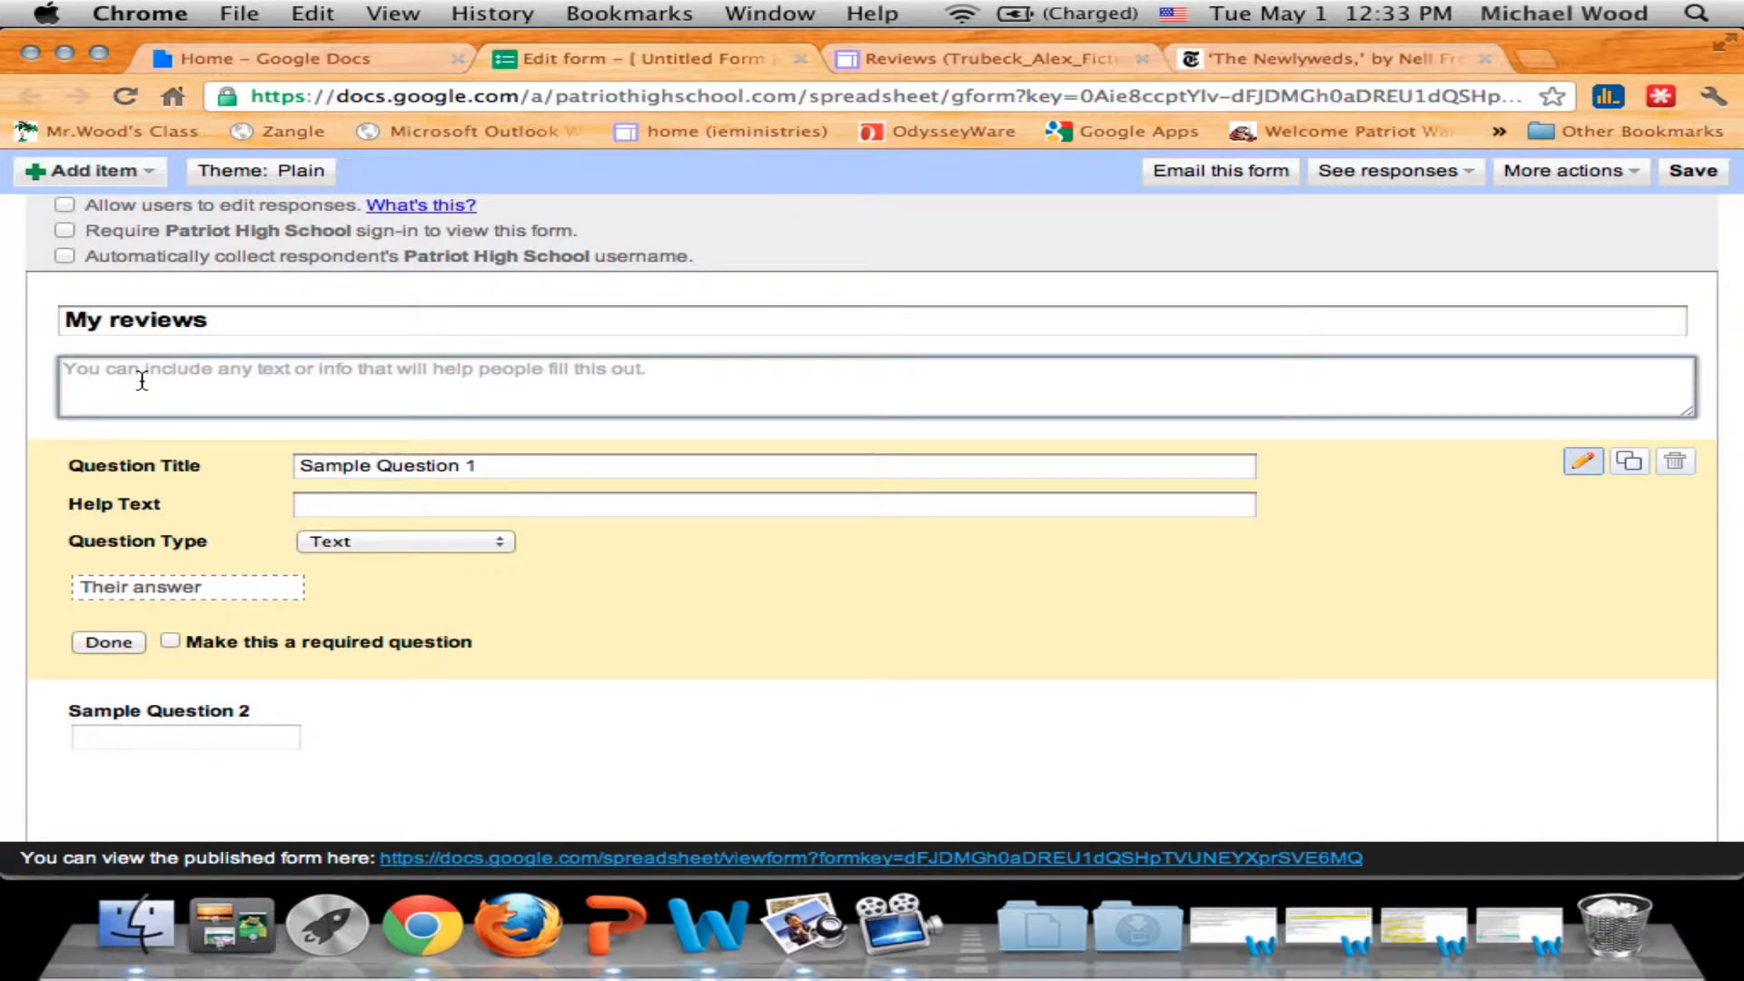
Retitle the first sample question "Name", make it required, and finish editing it.
click(475, 465)
drag(475, 465, 209, 440)
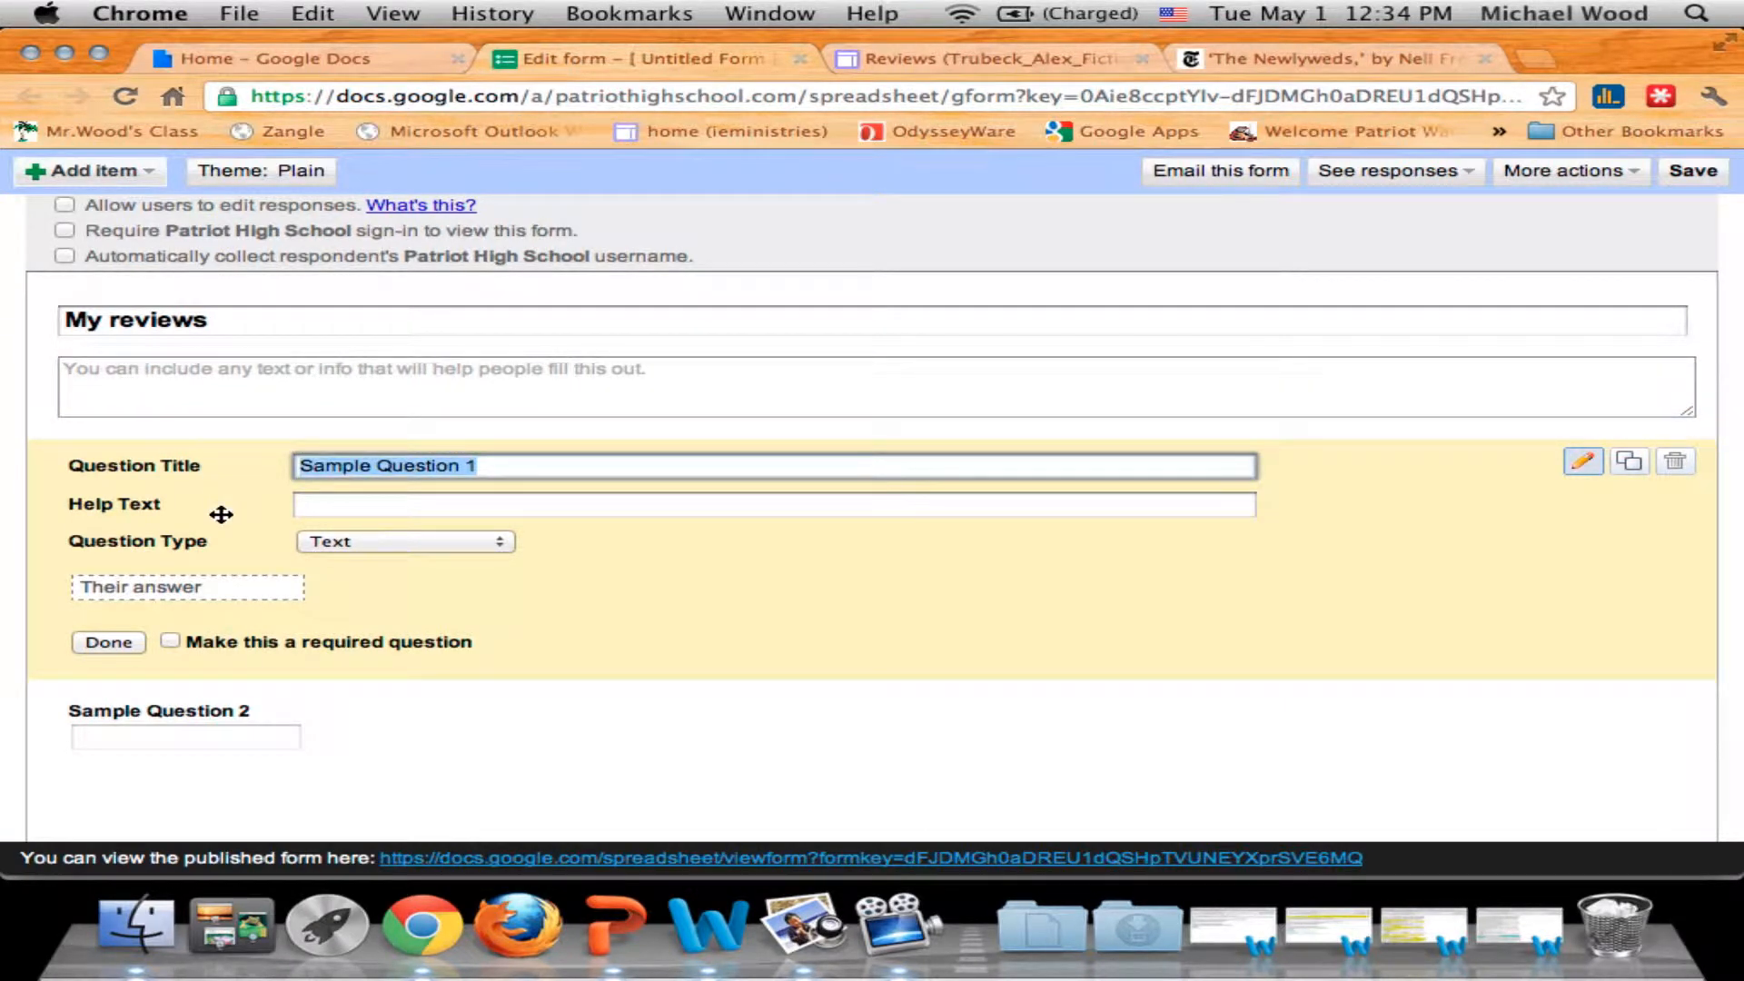
text(Name)
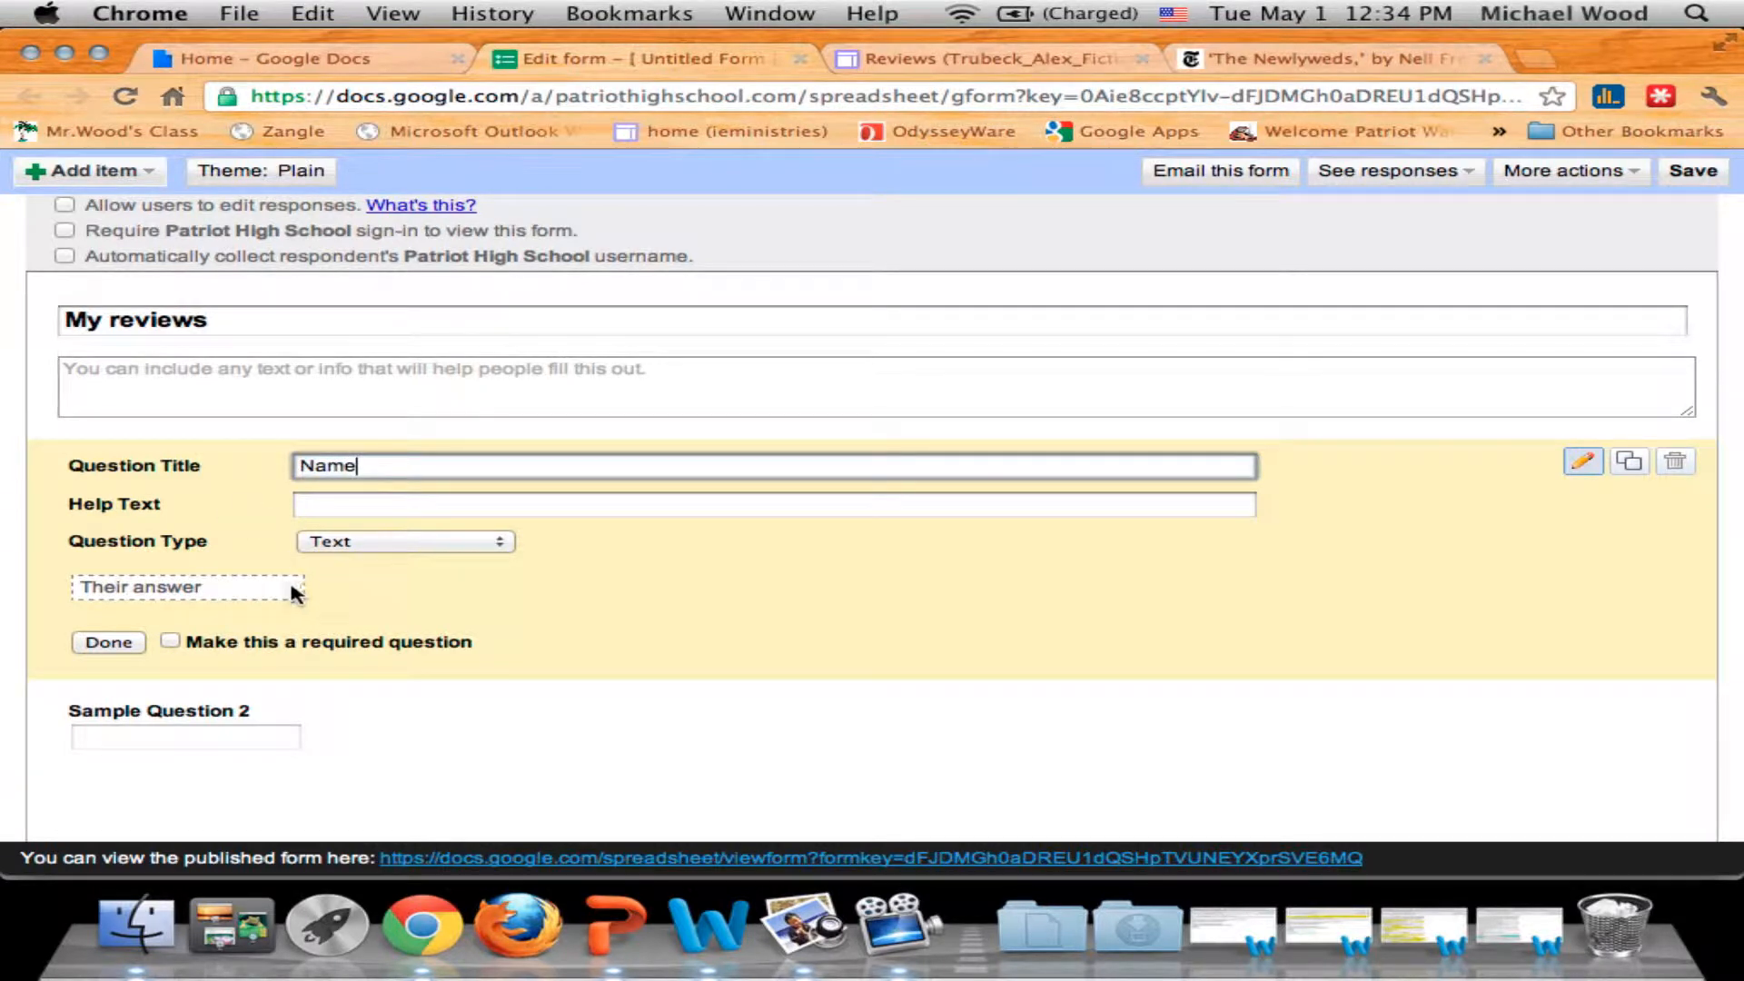
click(171, 642)
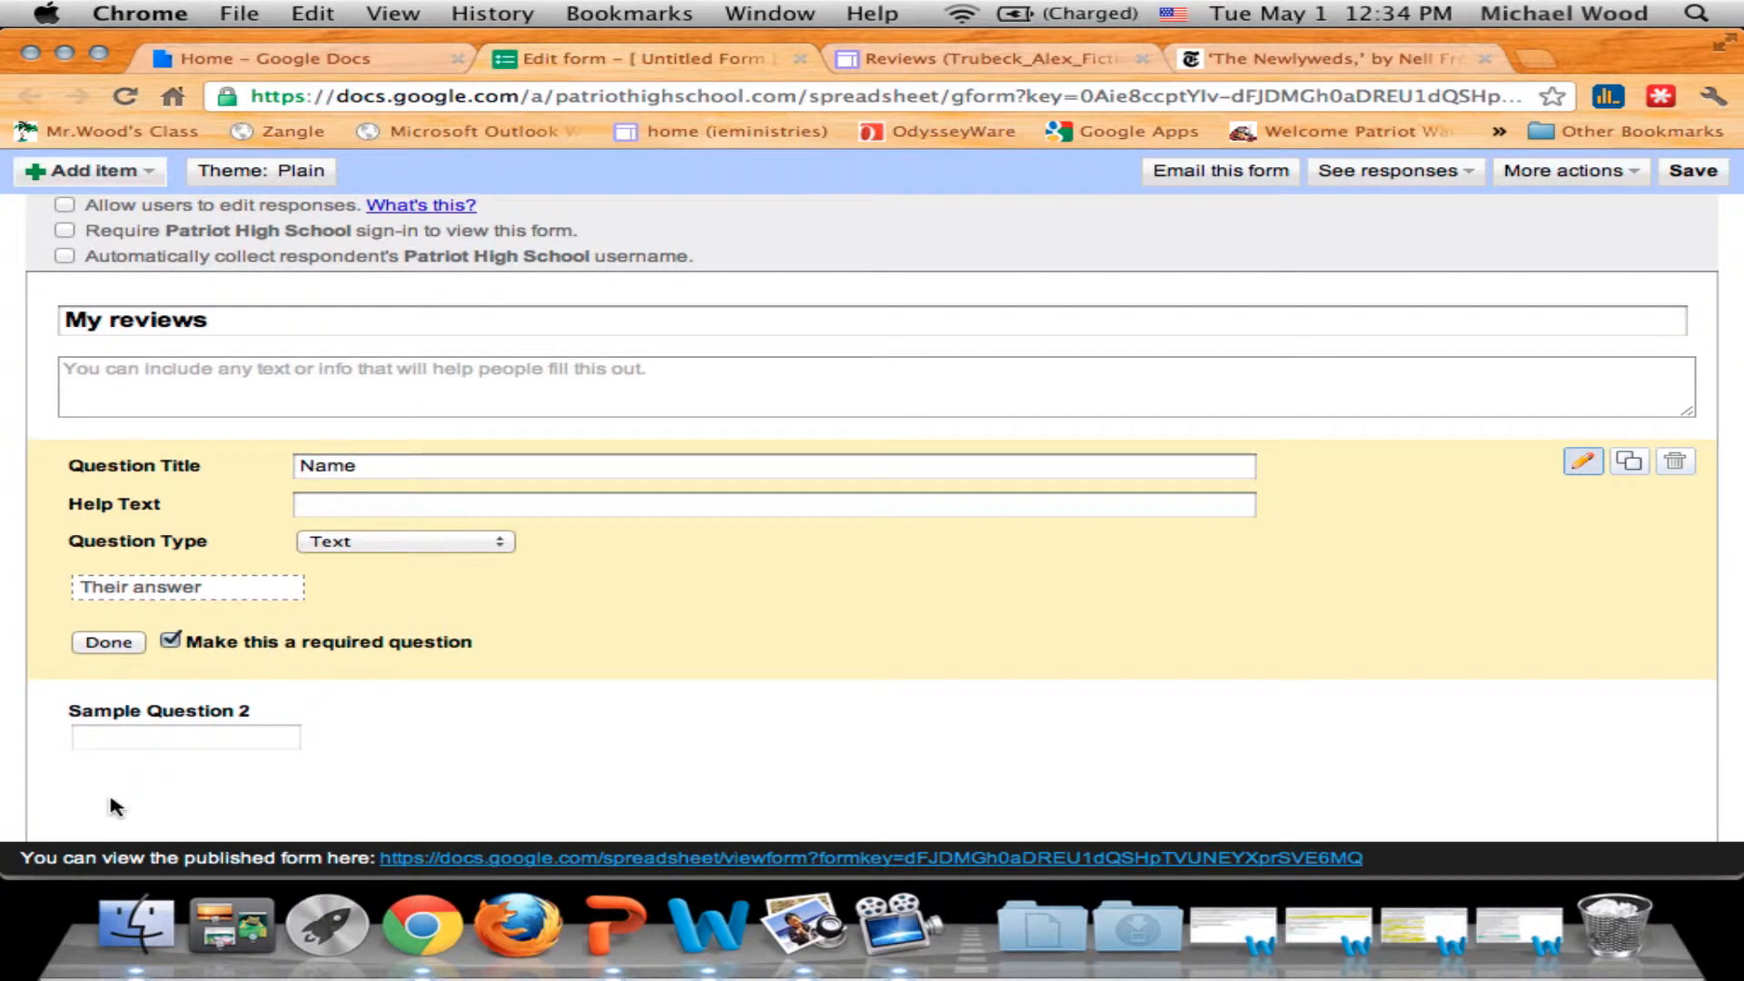
click(111, 642)
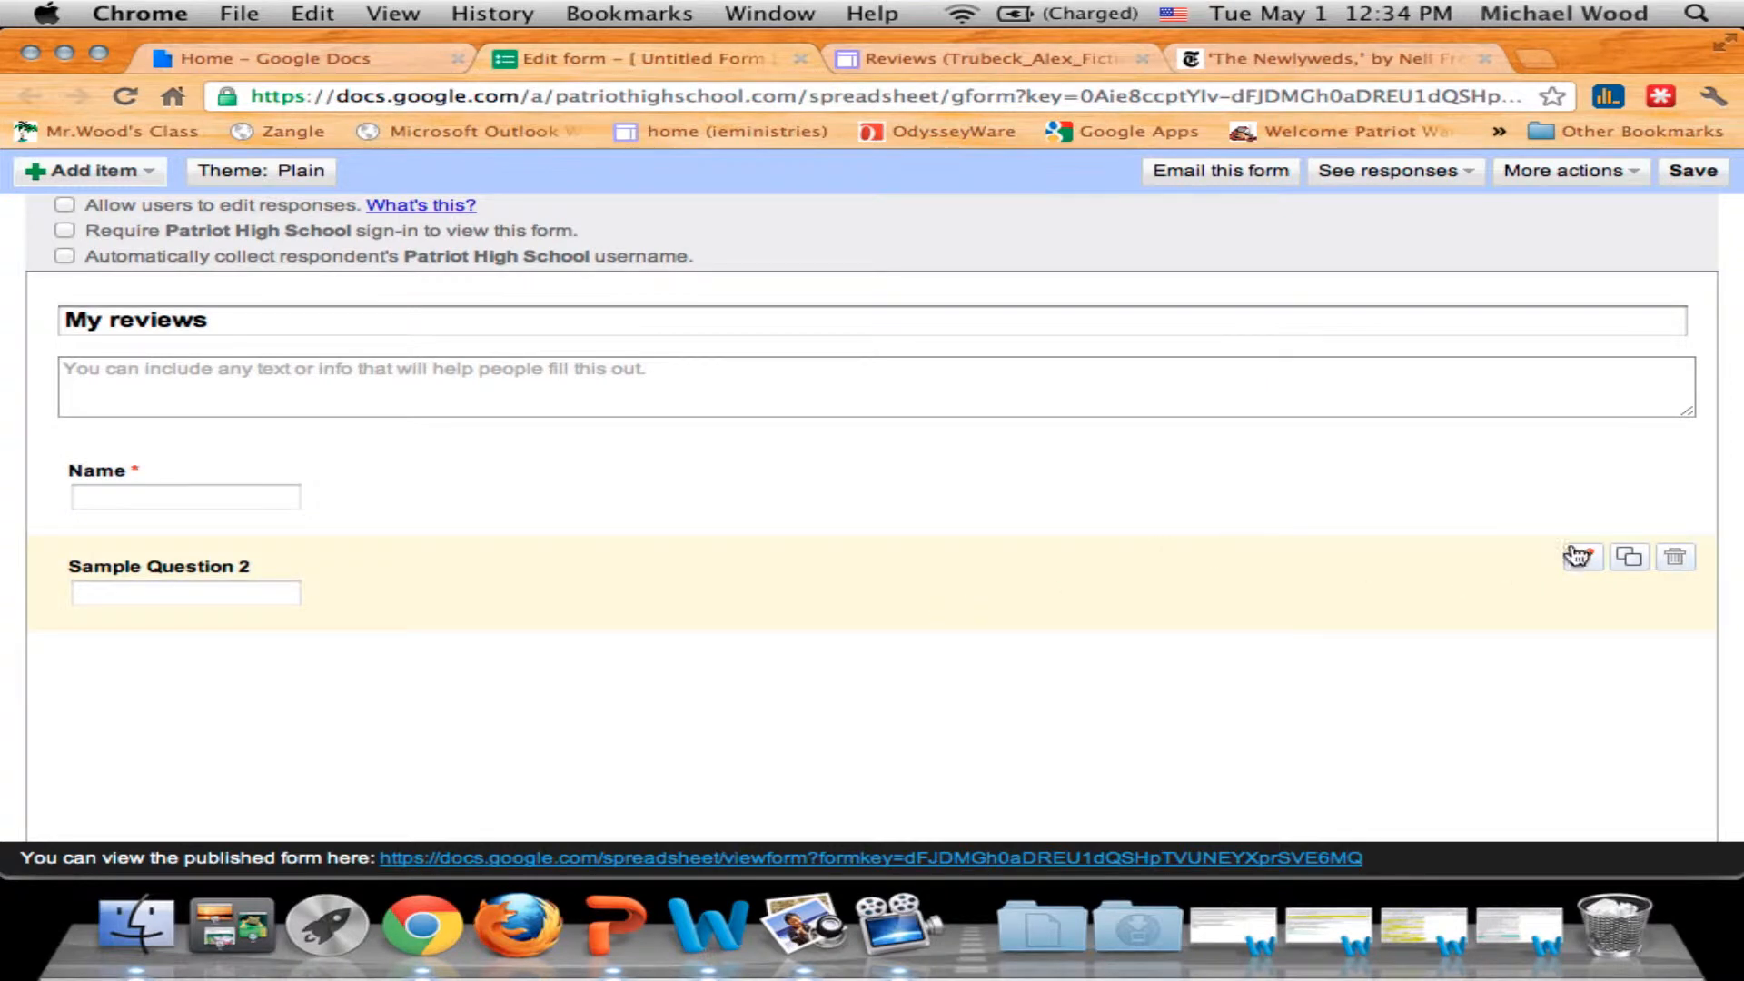
Turn the second sample question into a required paragraph text question titled "Write your review here" and finish editing it.
click(1579, 555)
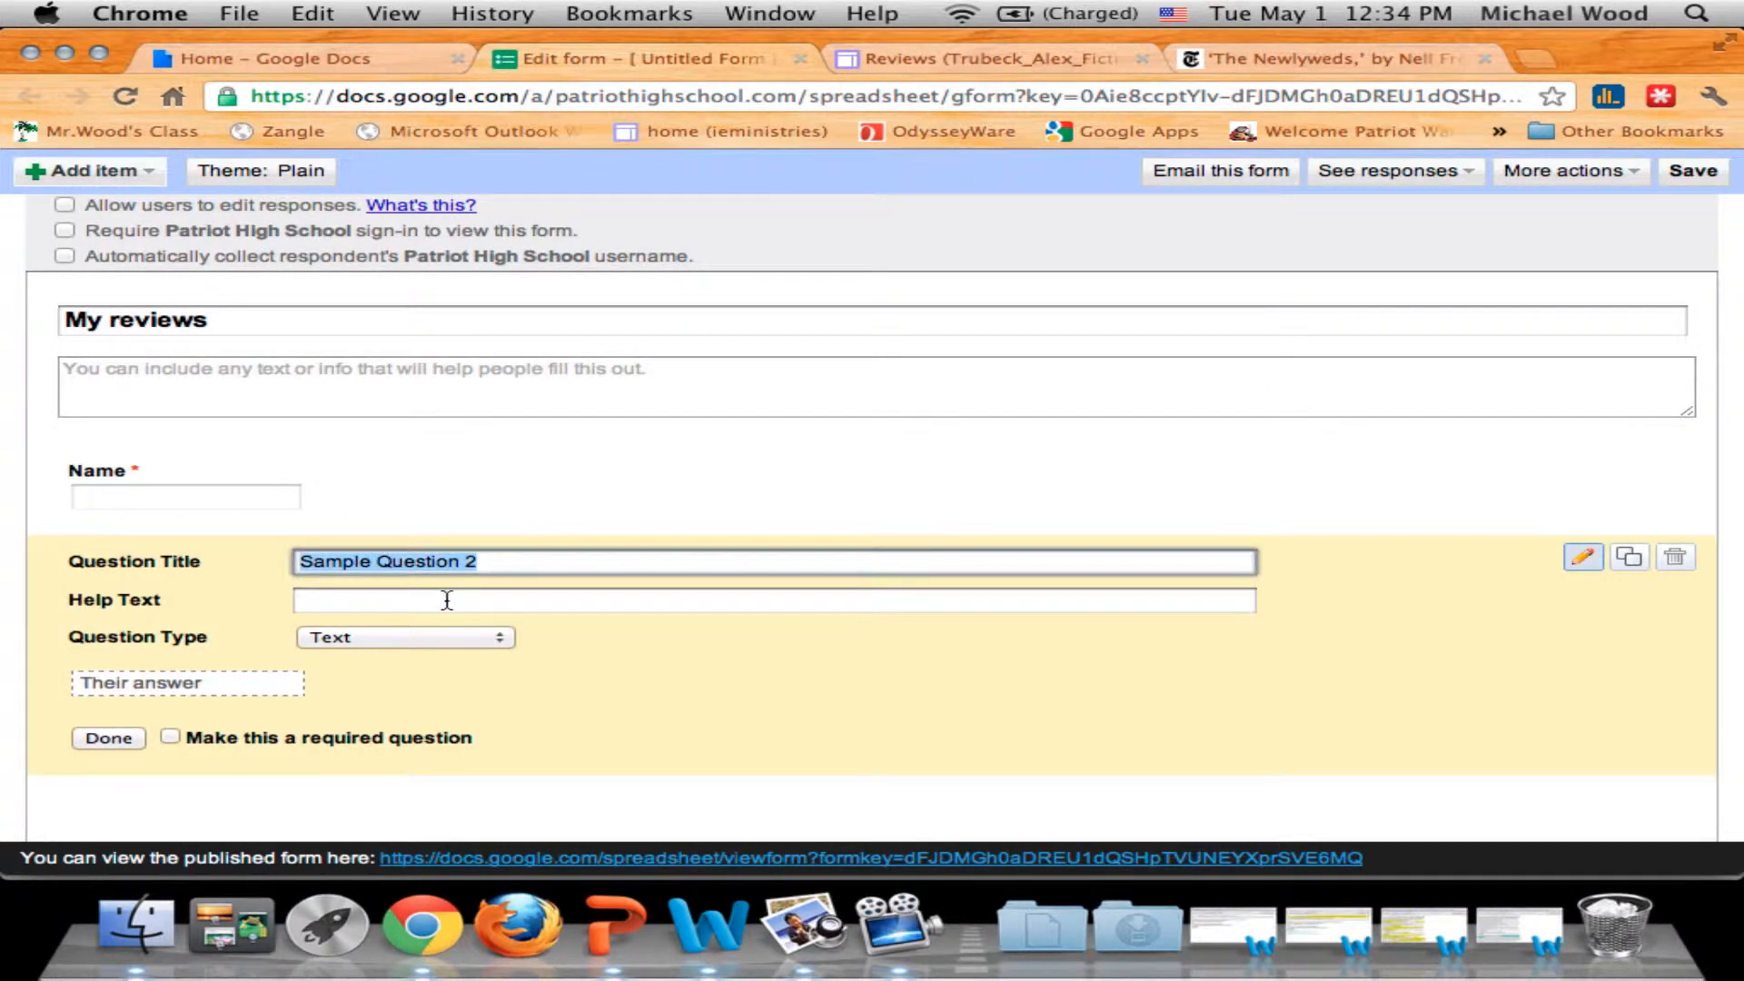
text(Writ)
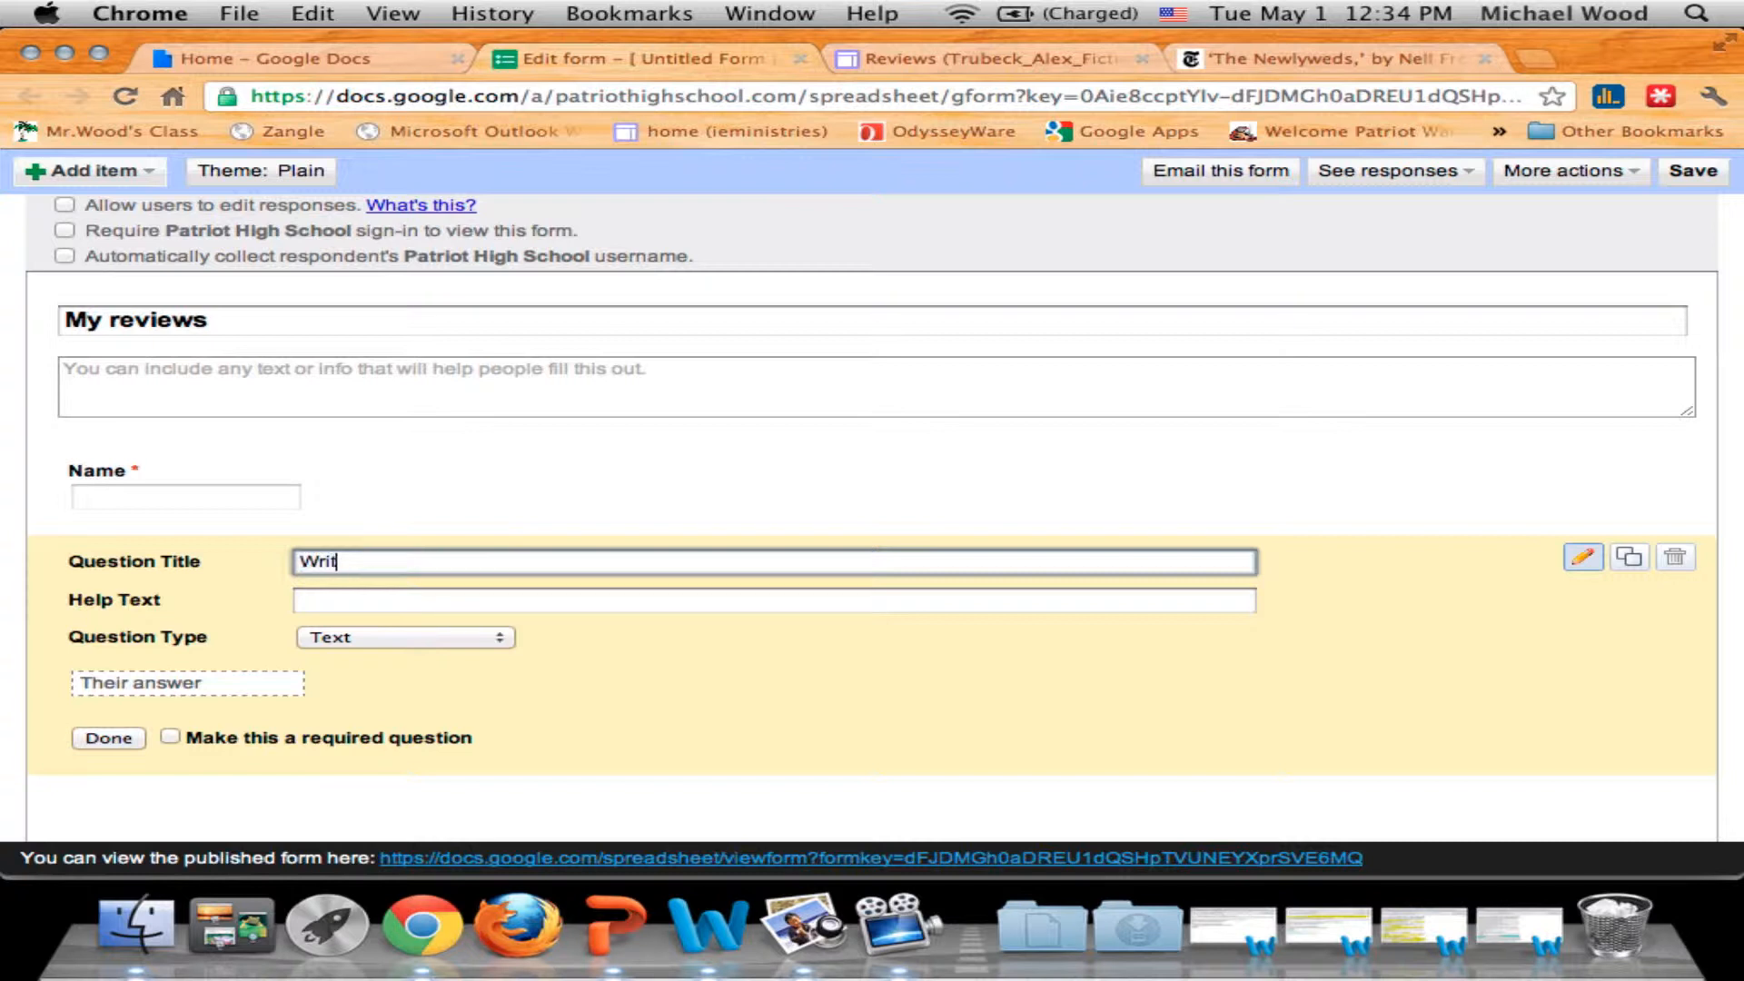
text(e your review here)
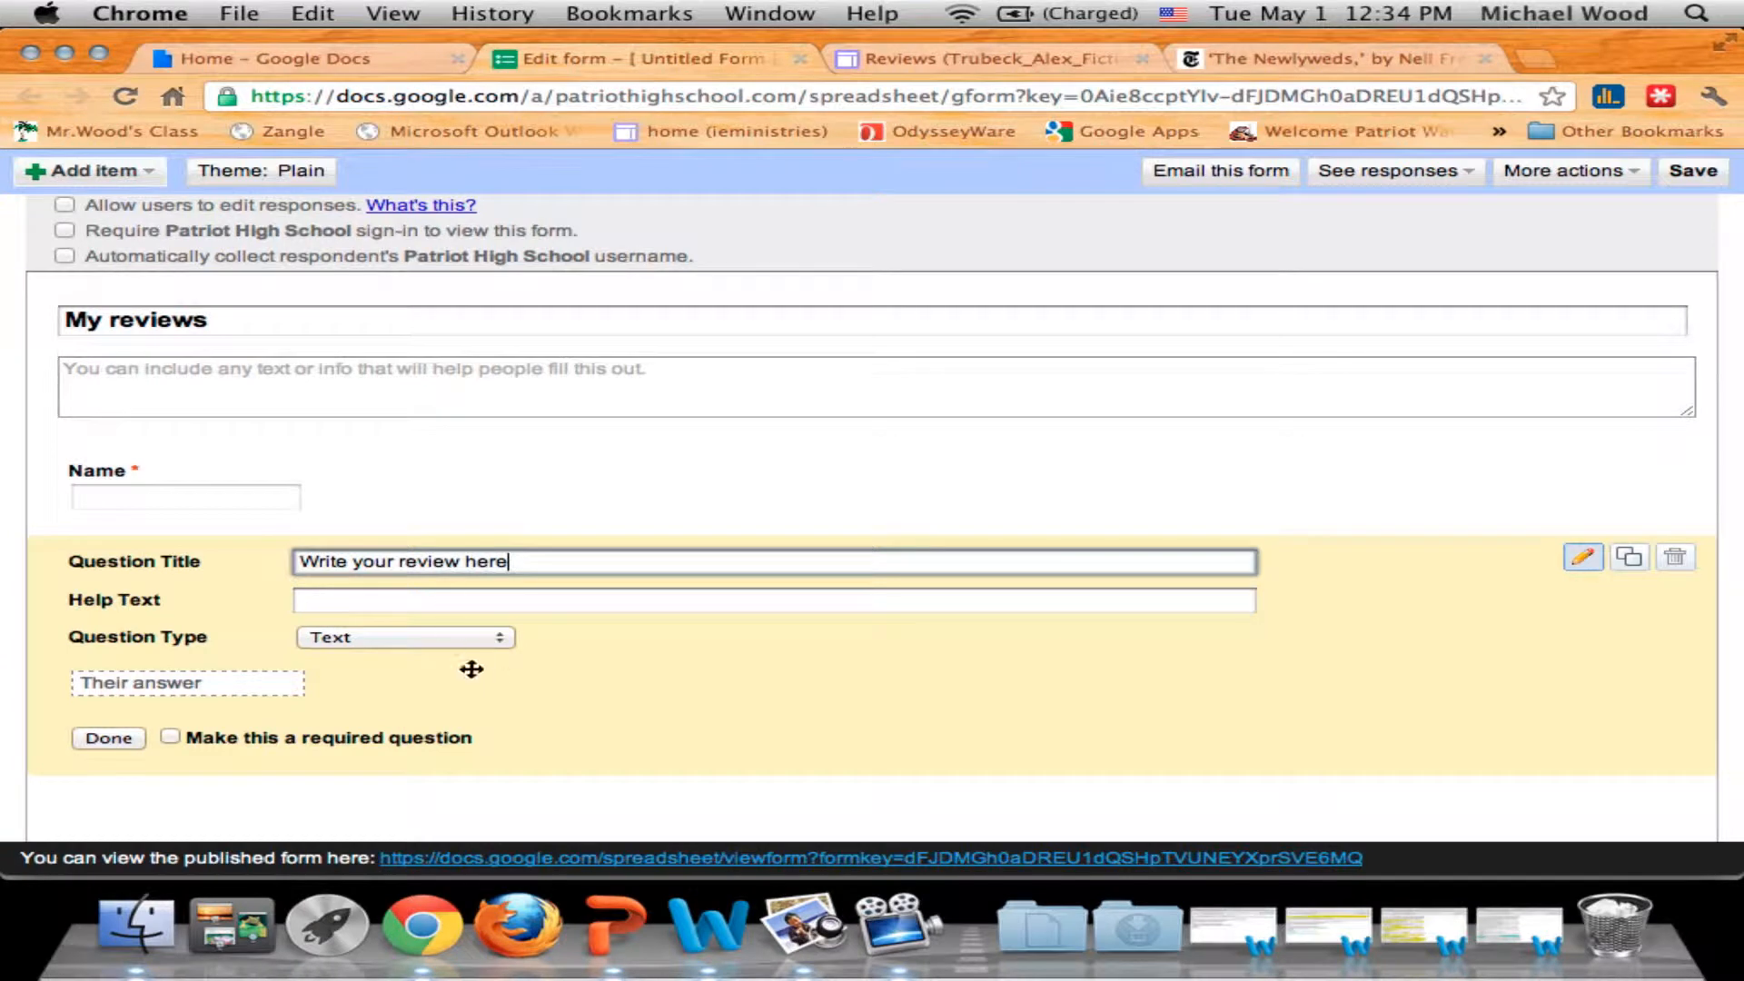
click(389, 638)
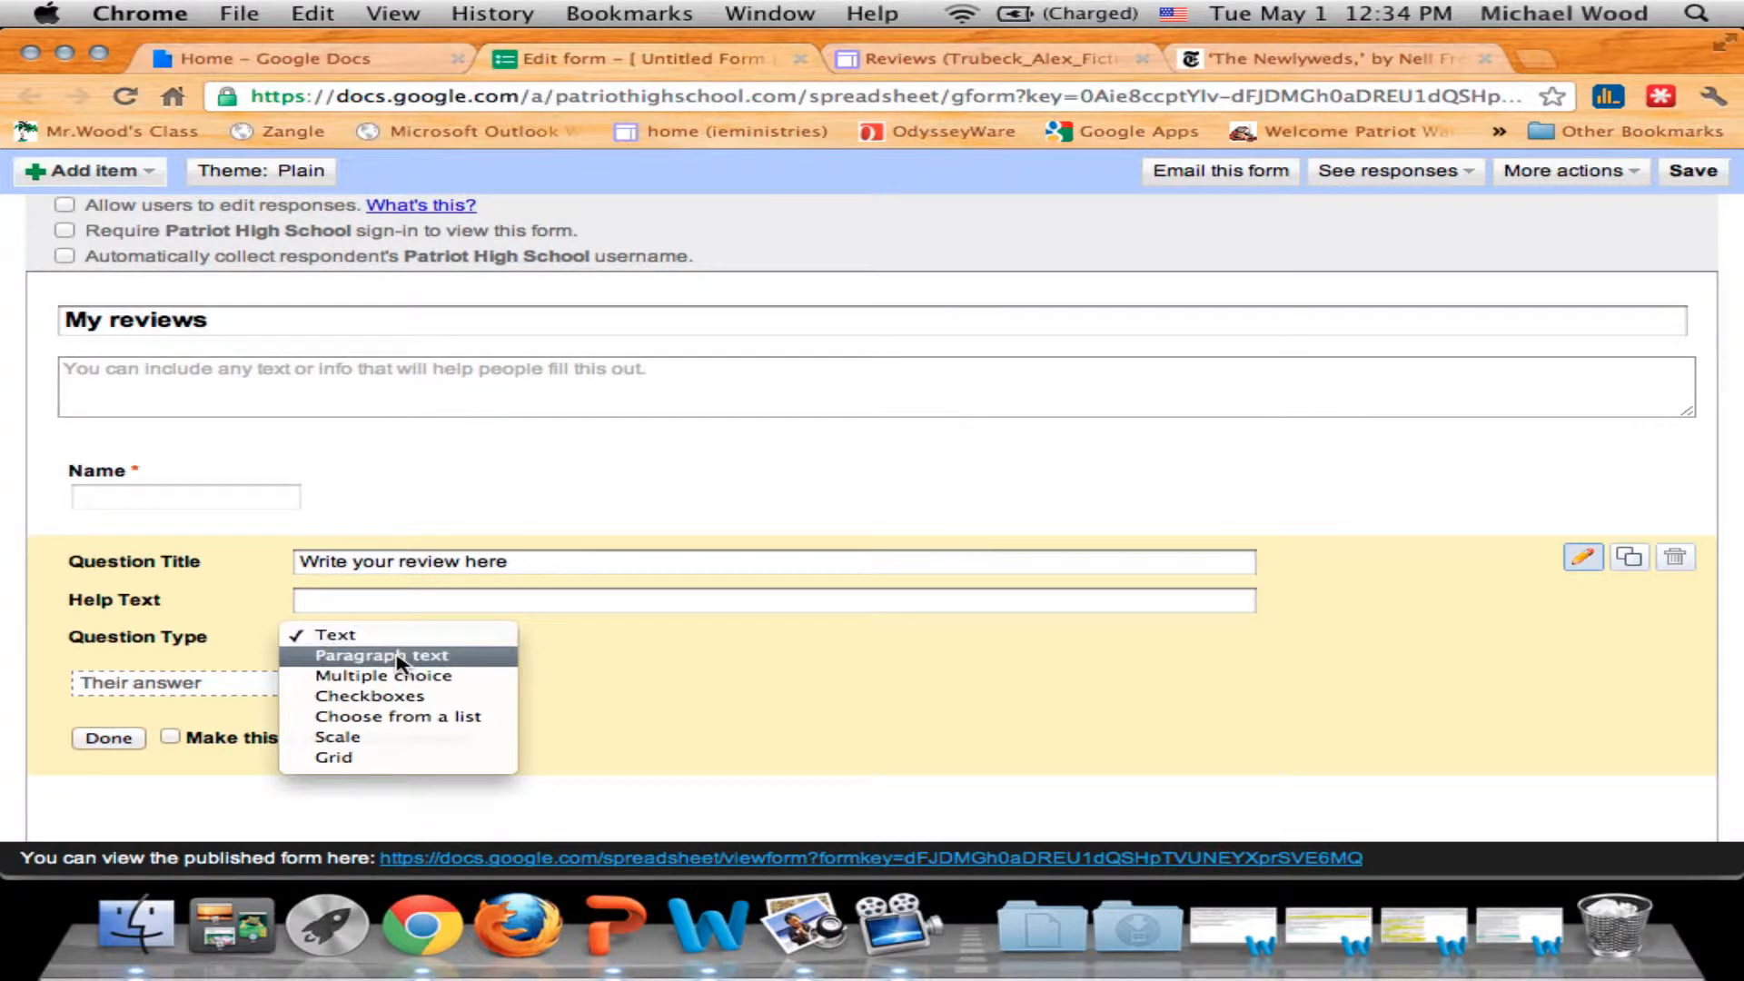
click(399, 661)
scroll(962, 684, down, 1)
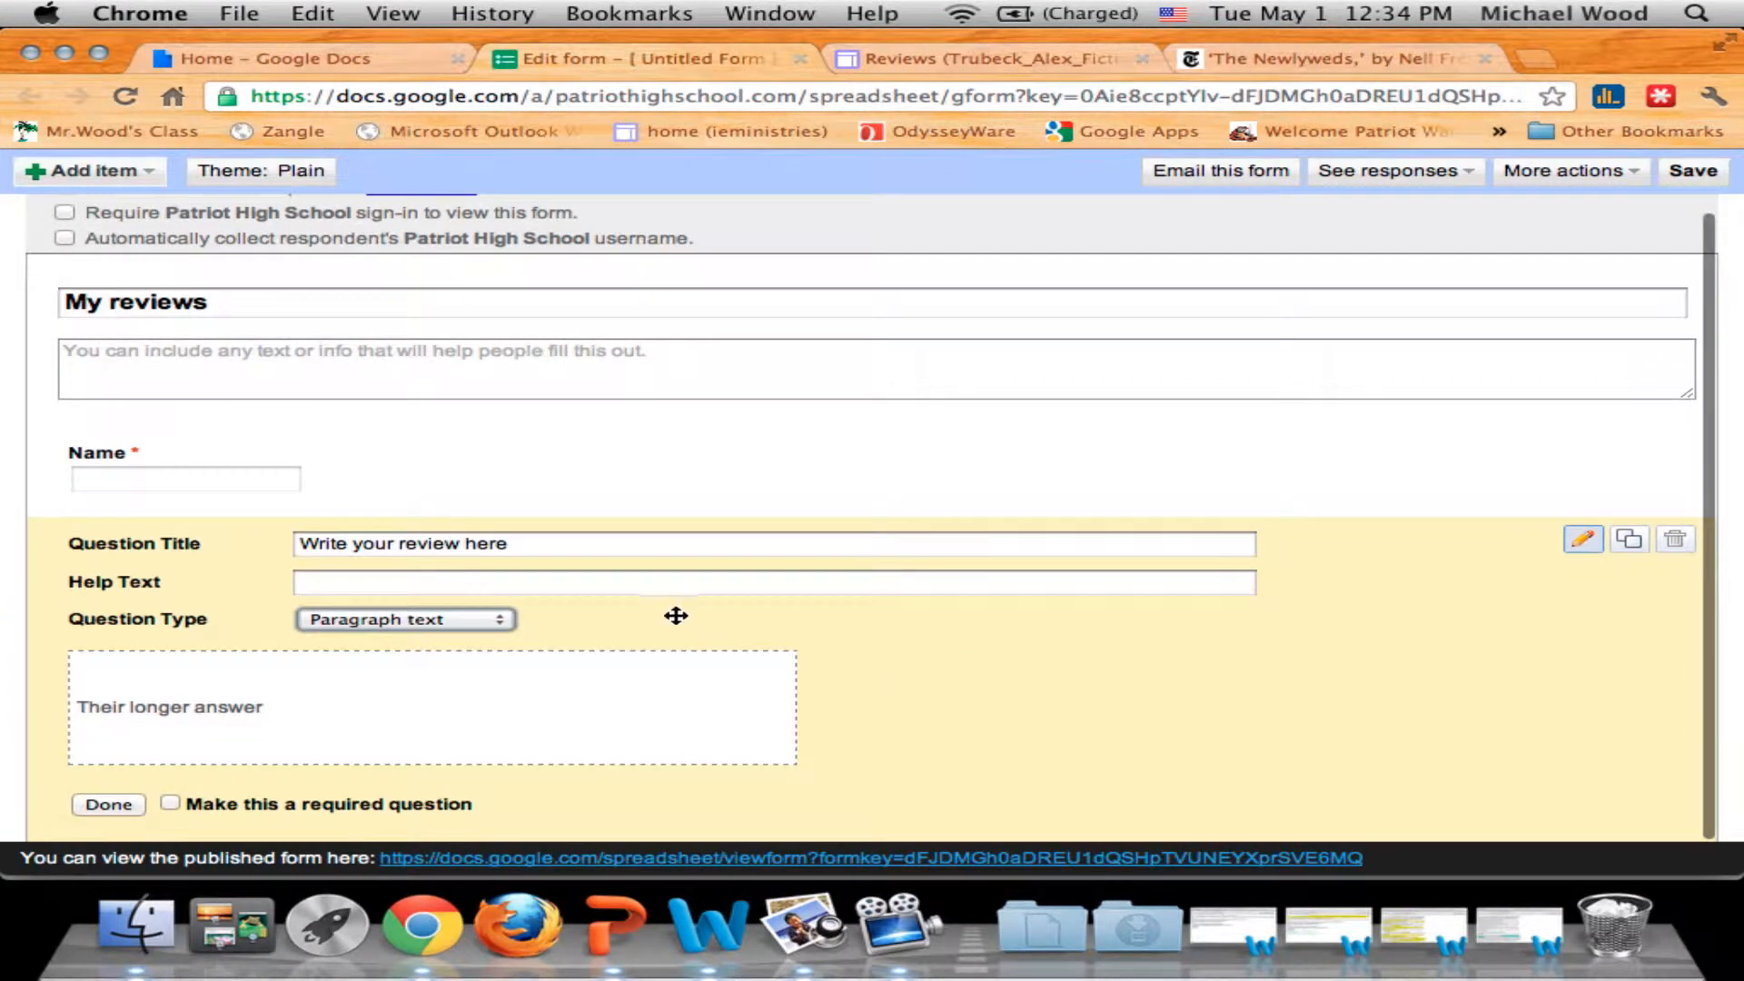
click(498, 622)
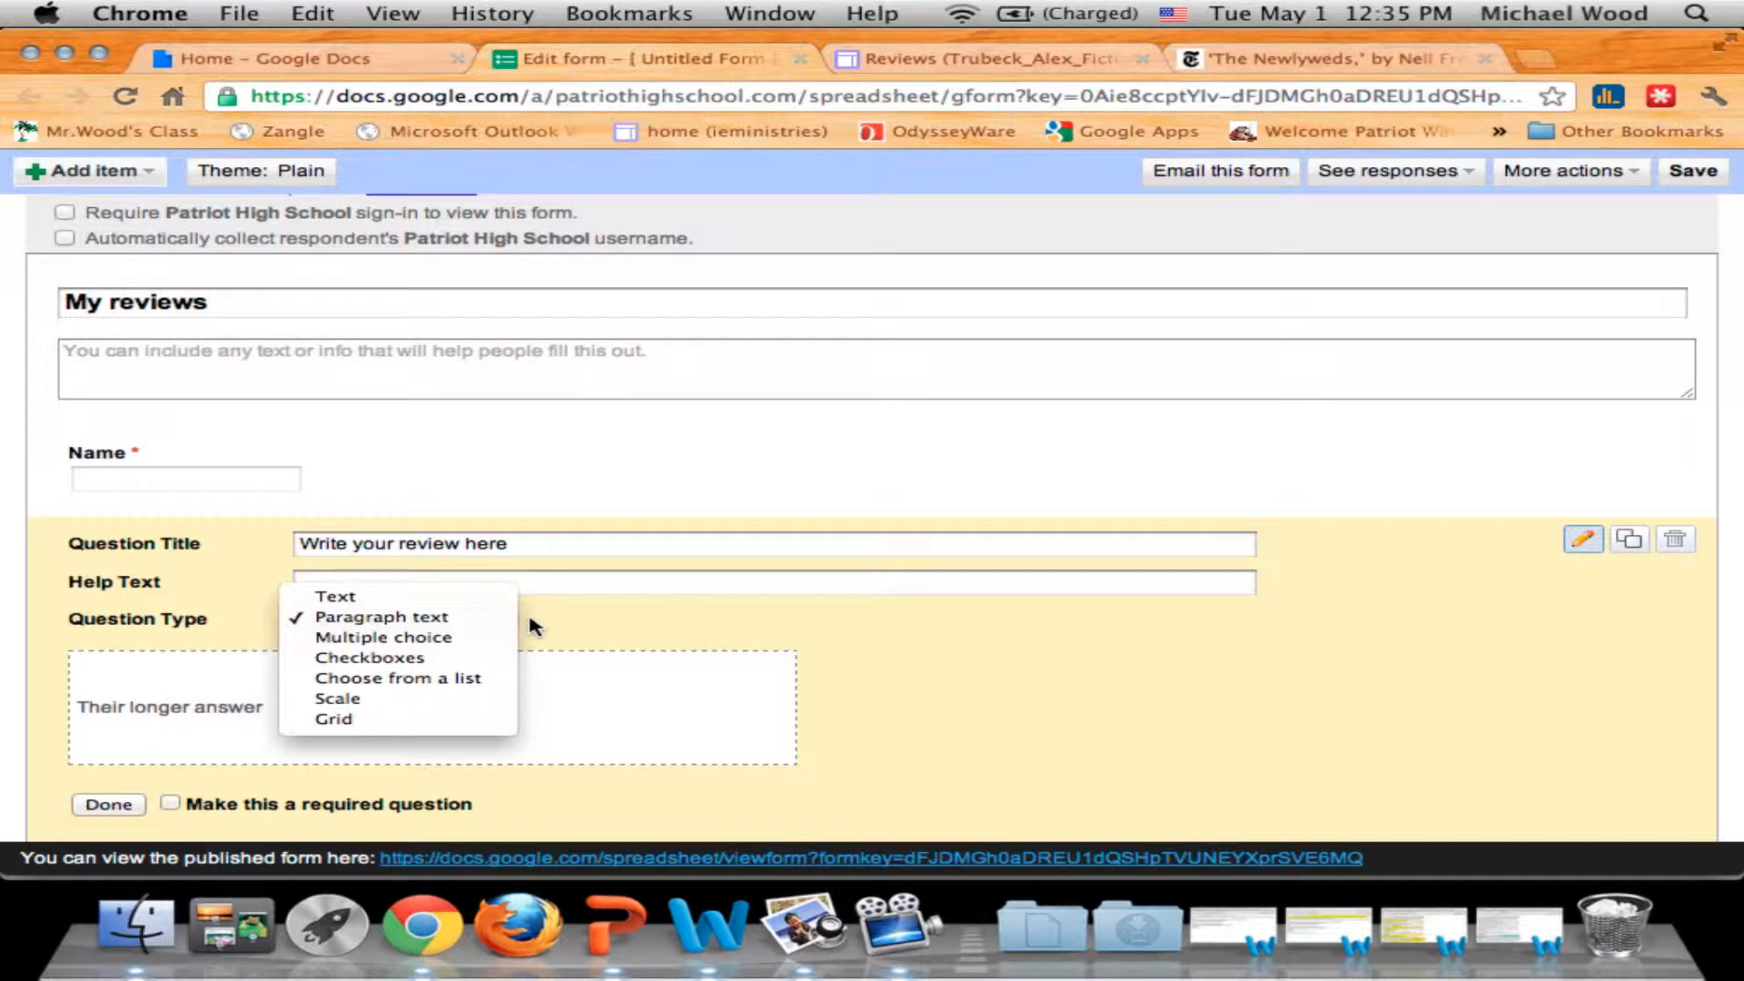
click(454, 617)
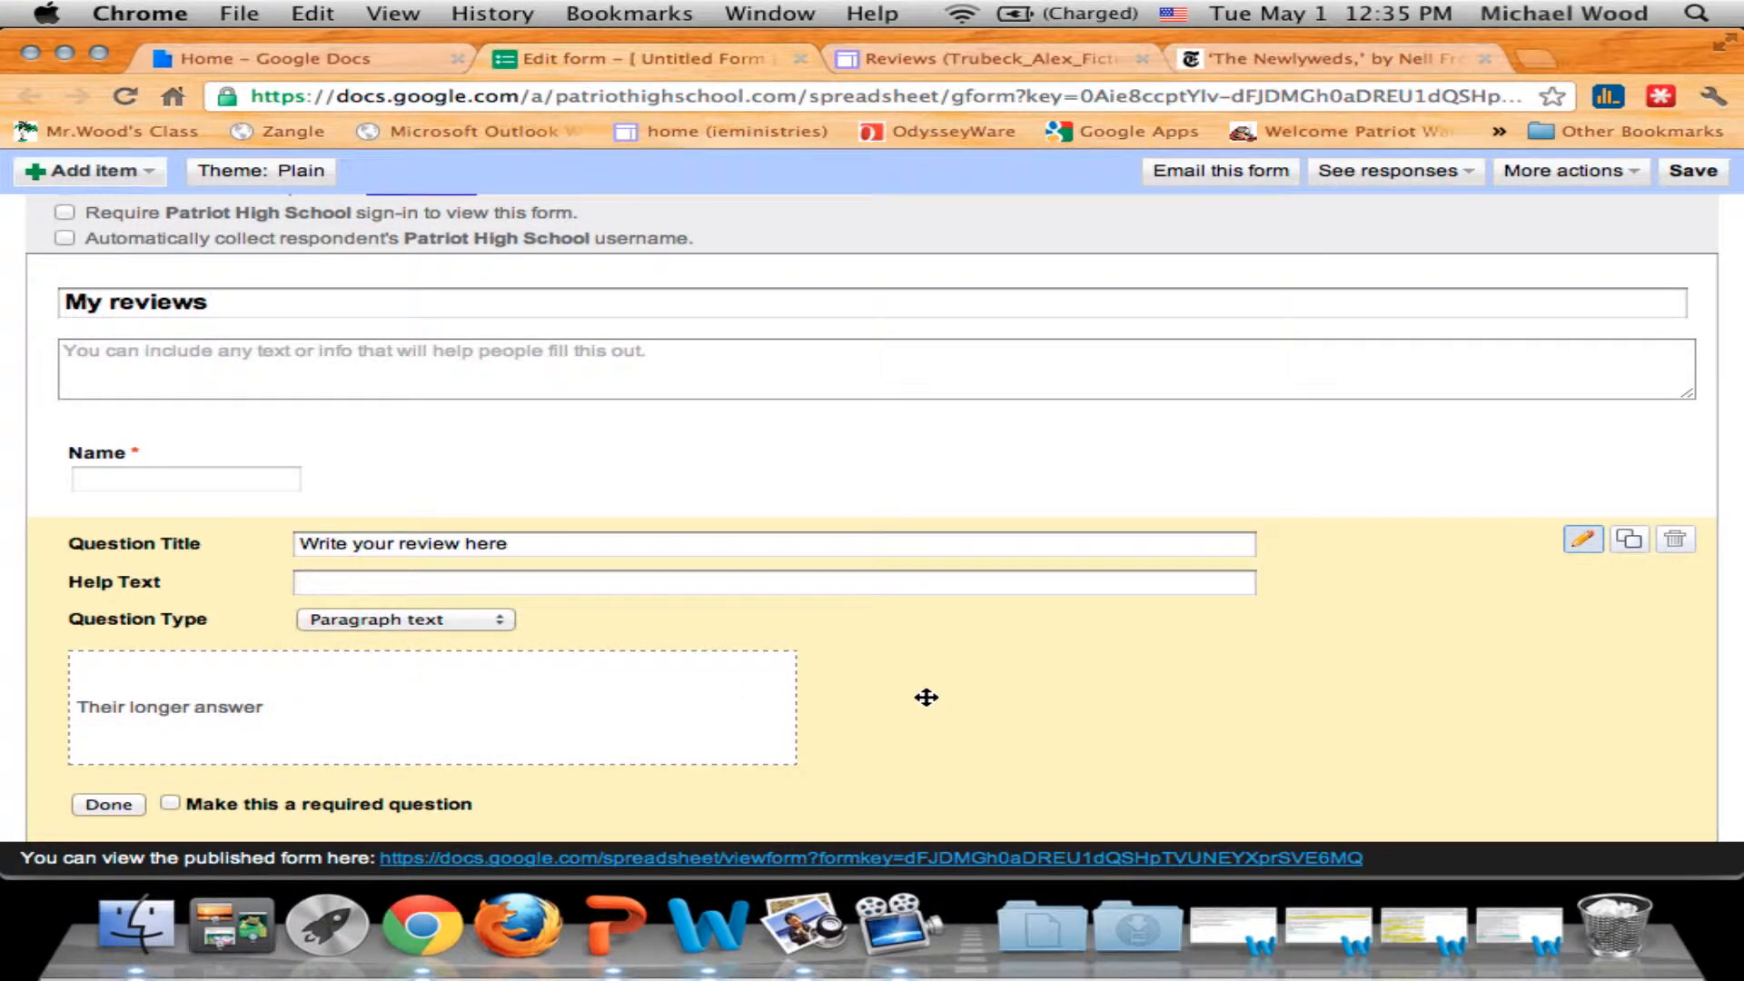
click(170, 804)
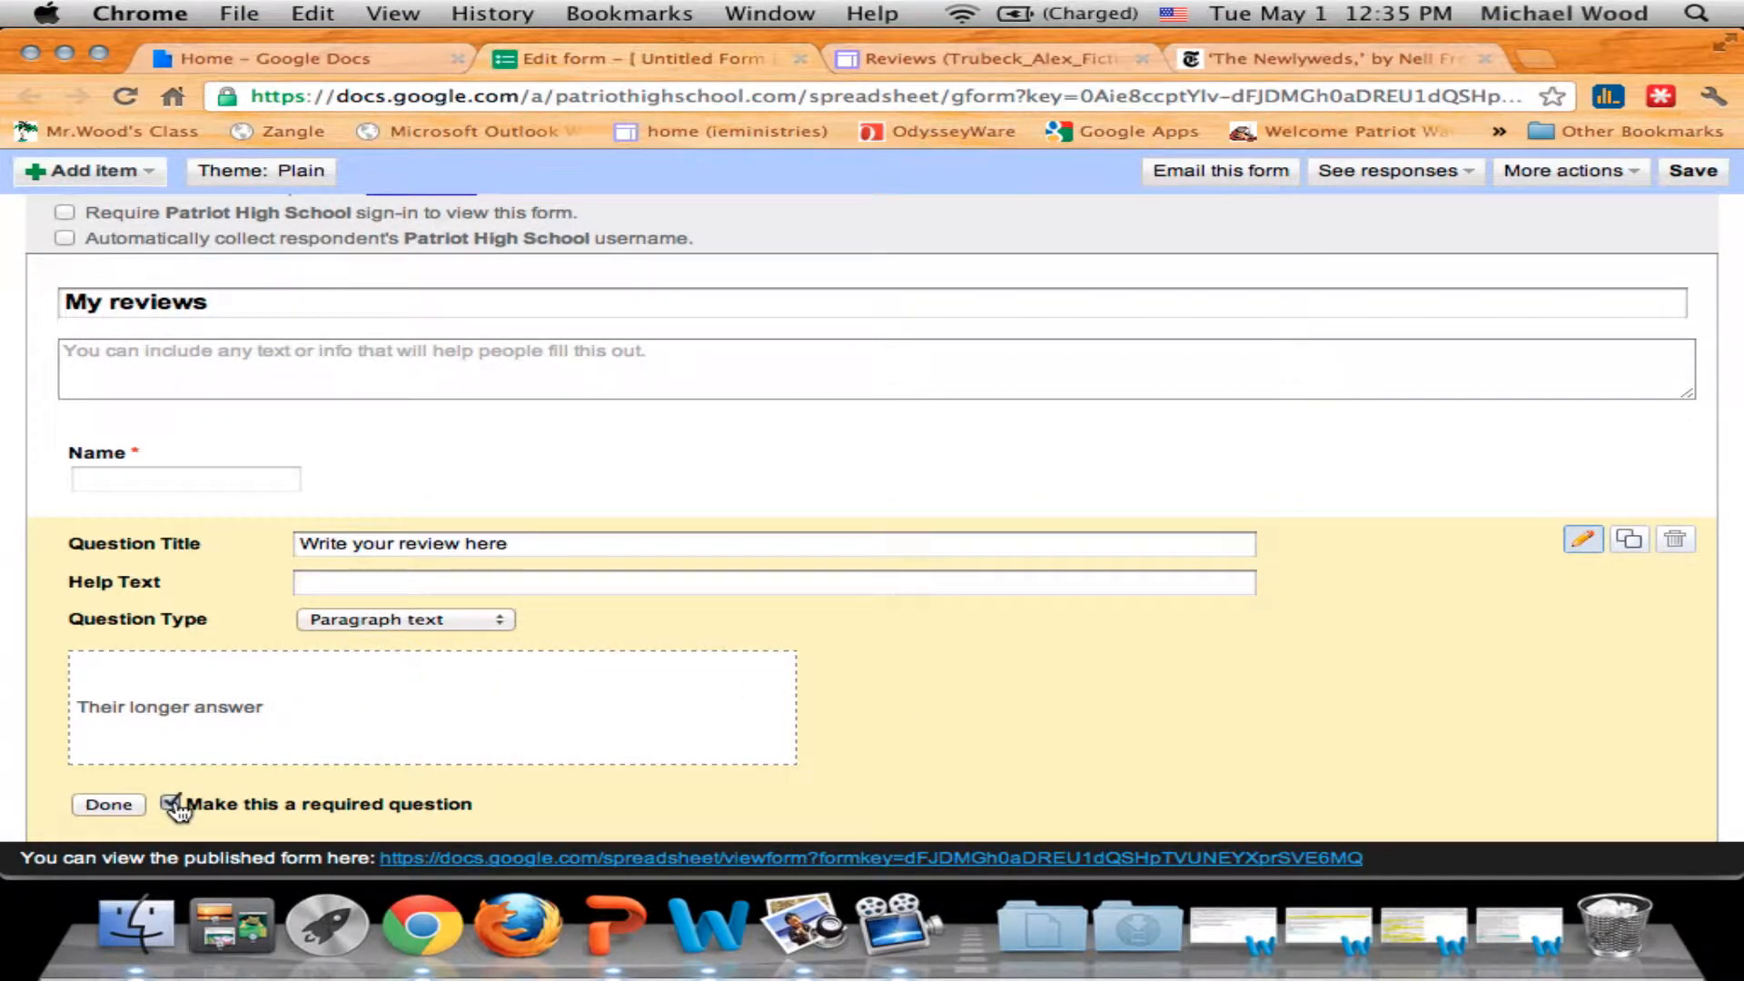
click(107, 805)
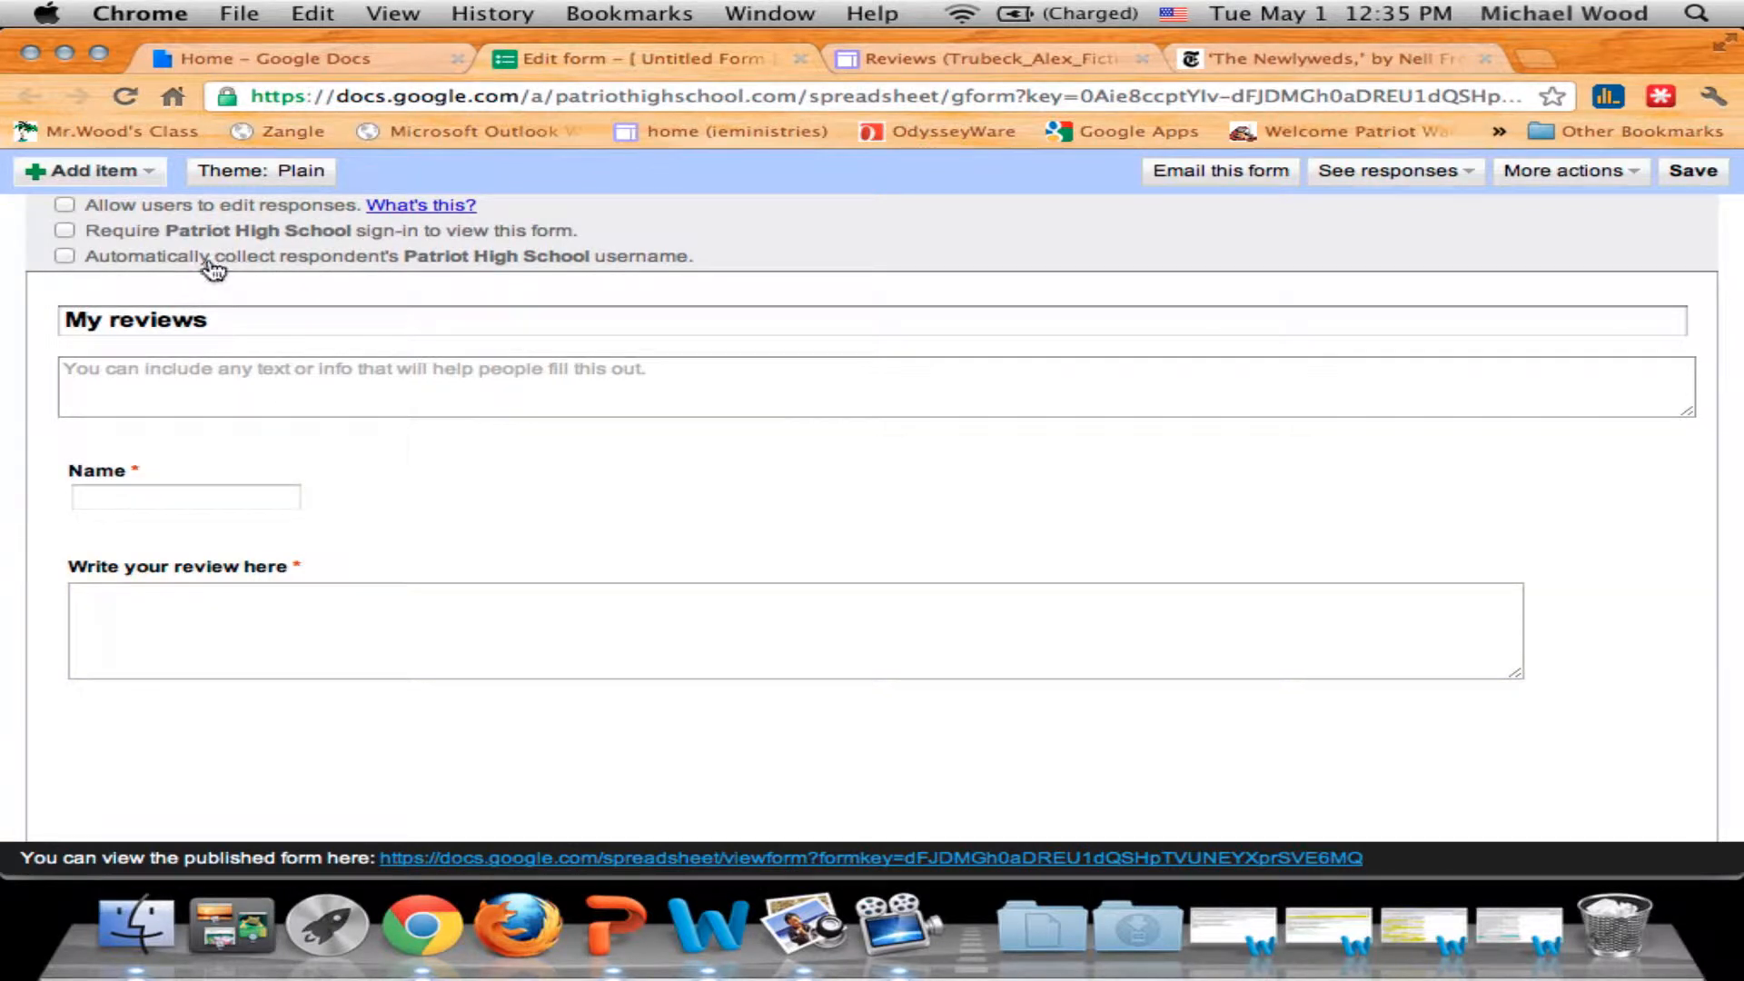
Add a required paragraph text question titled "What did you think about the sword fight at the end?" and finish editing it.
click(145, 173)
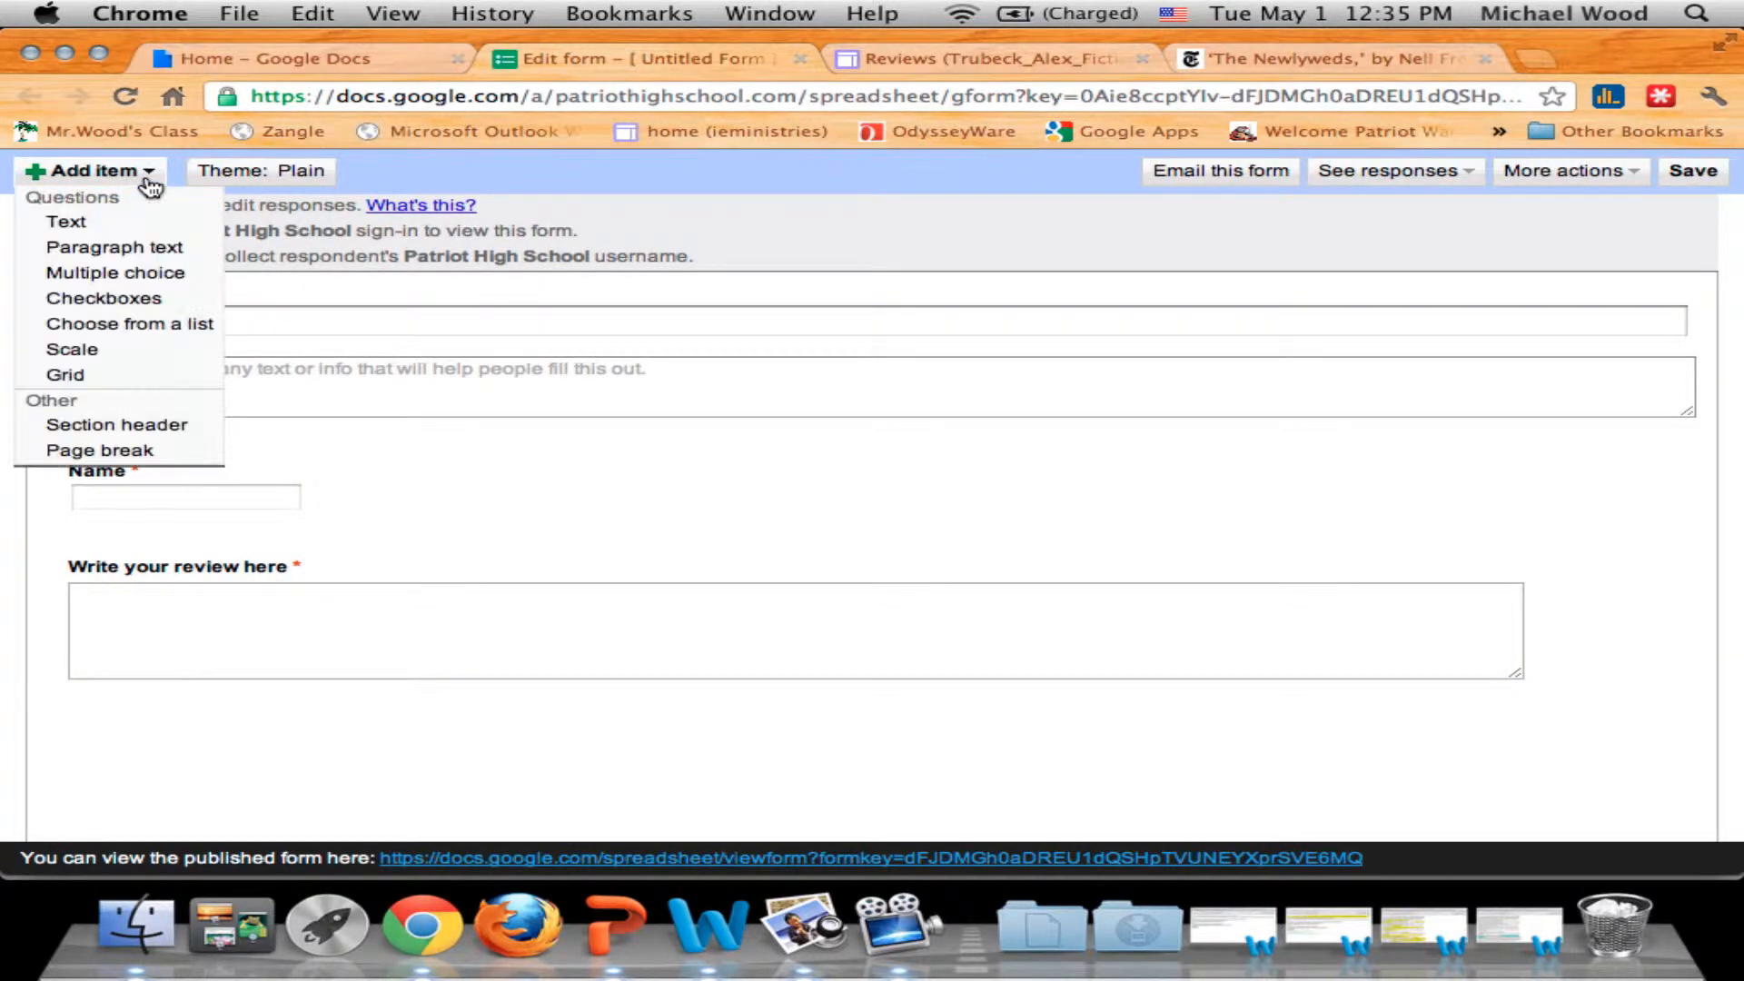
click(158, 257)
click(373, 539)
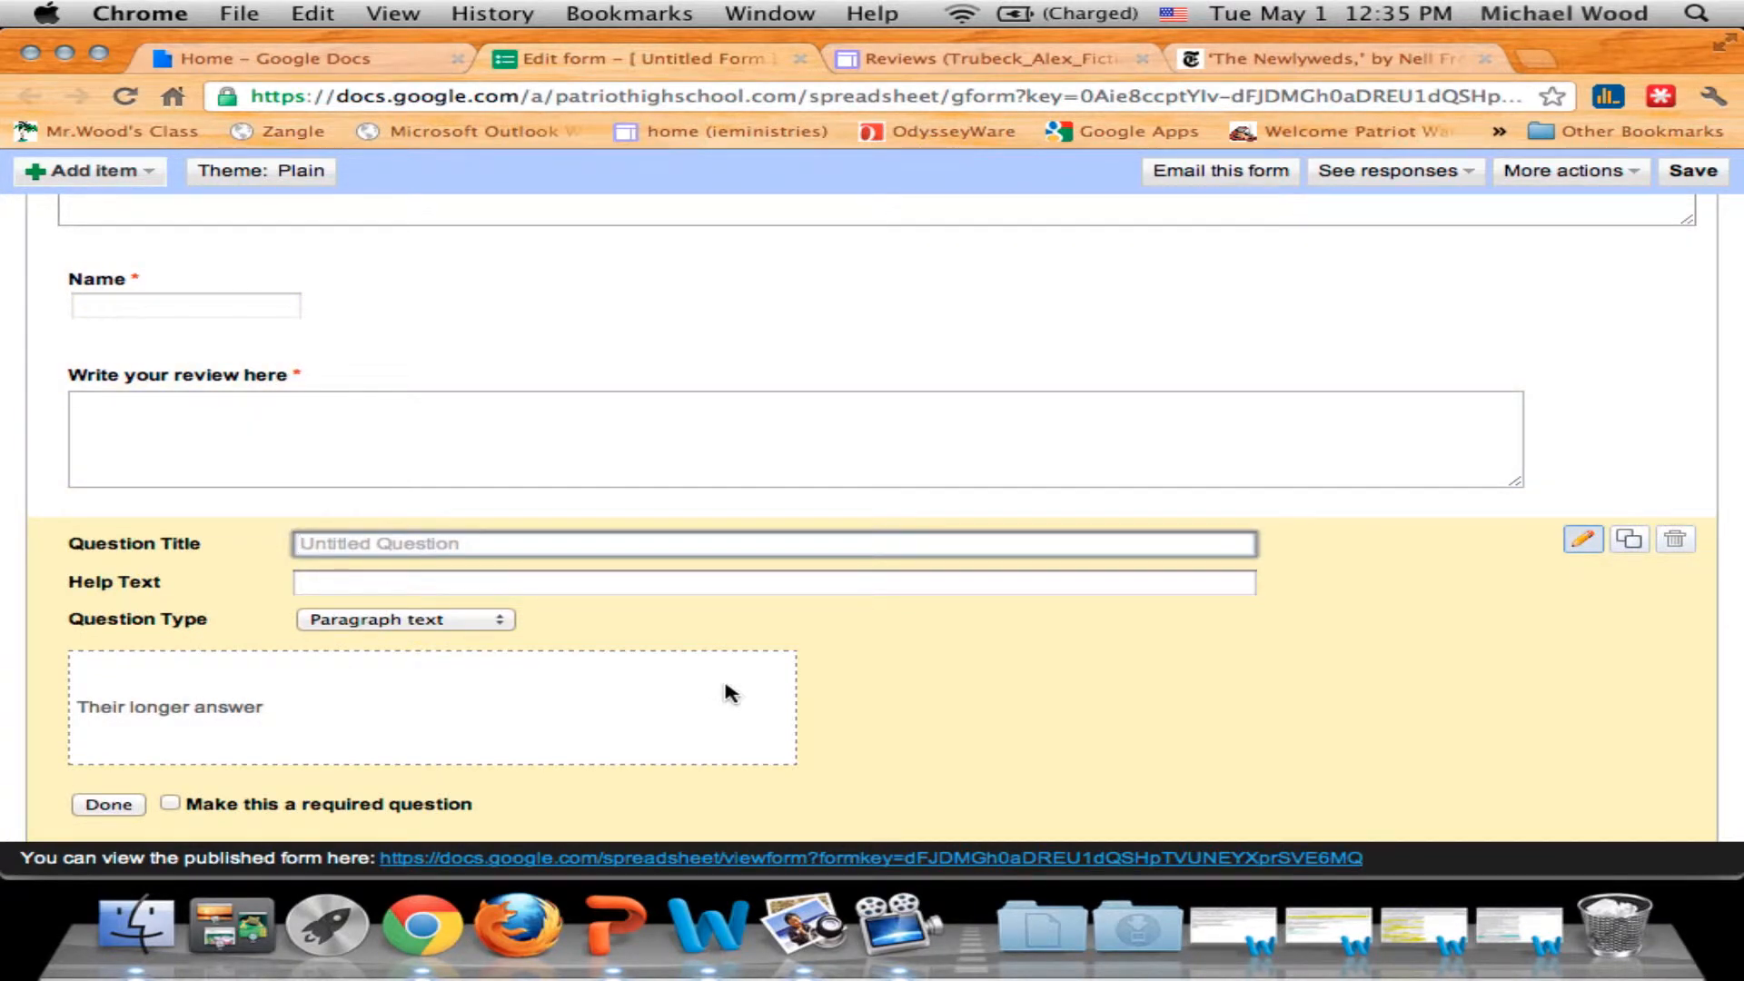
text(WA)
key(BackSpace)
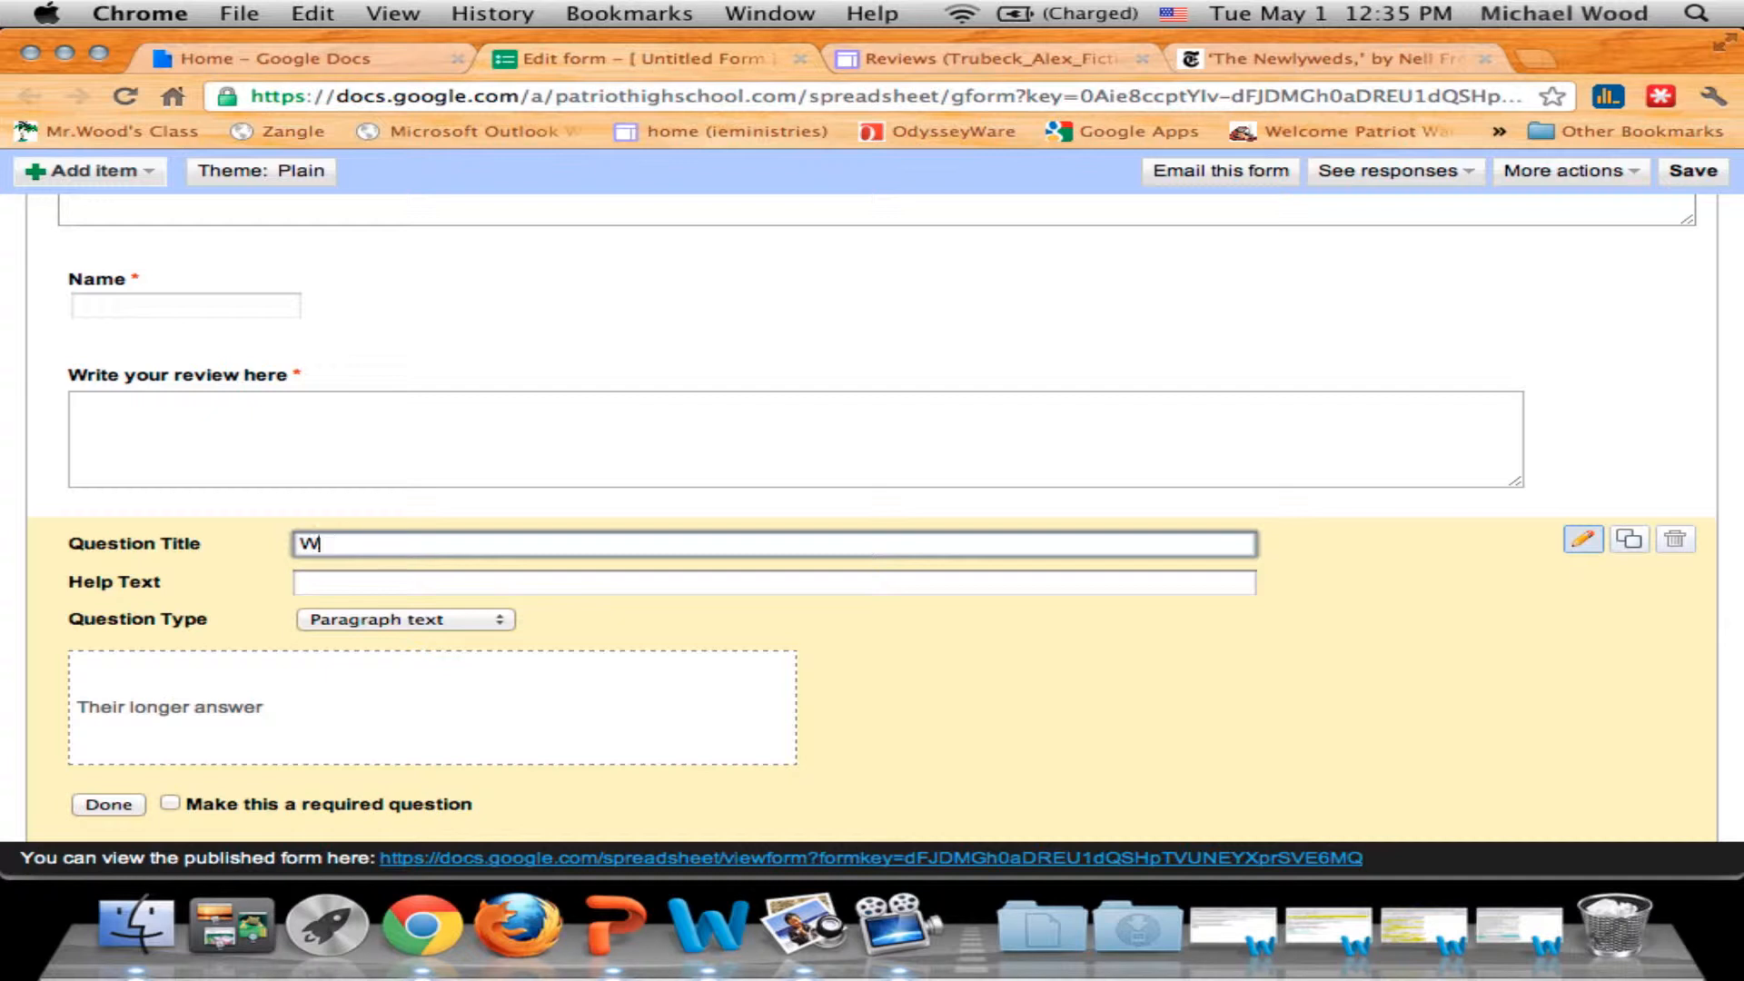
text(hat did you think about th)
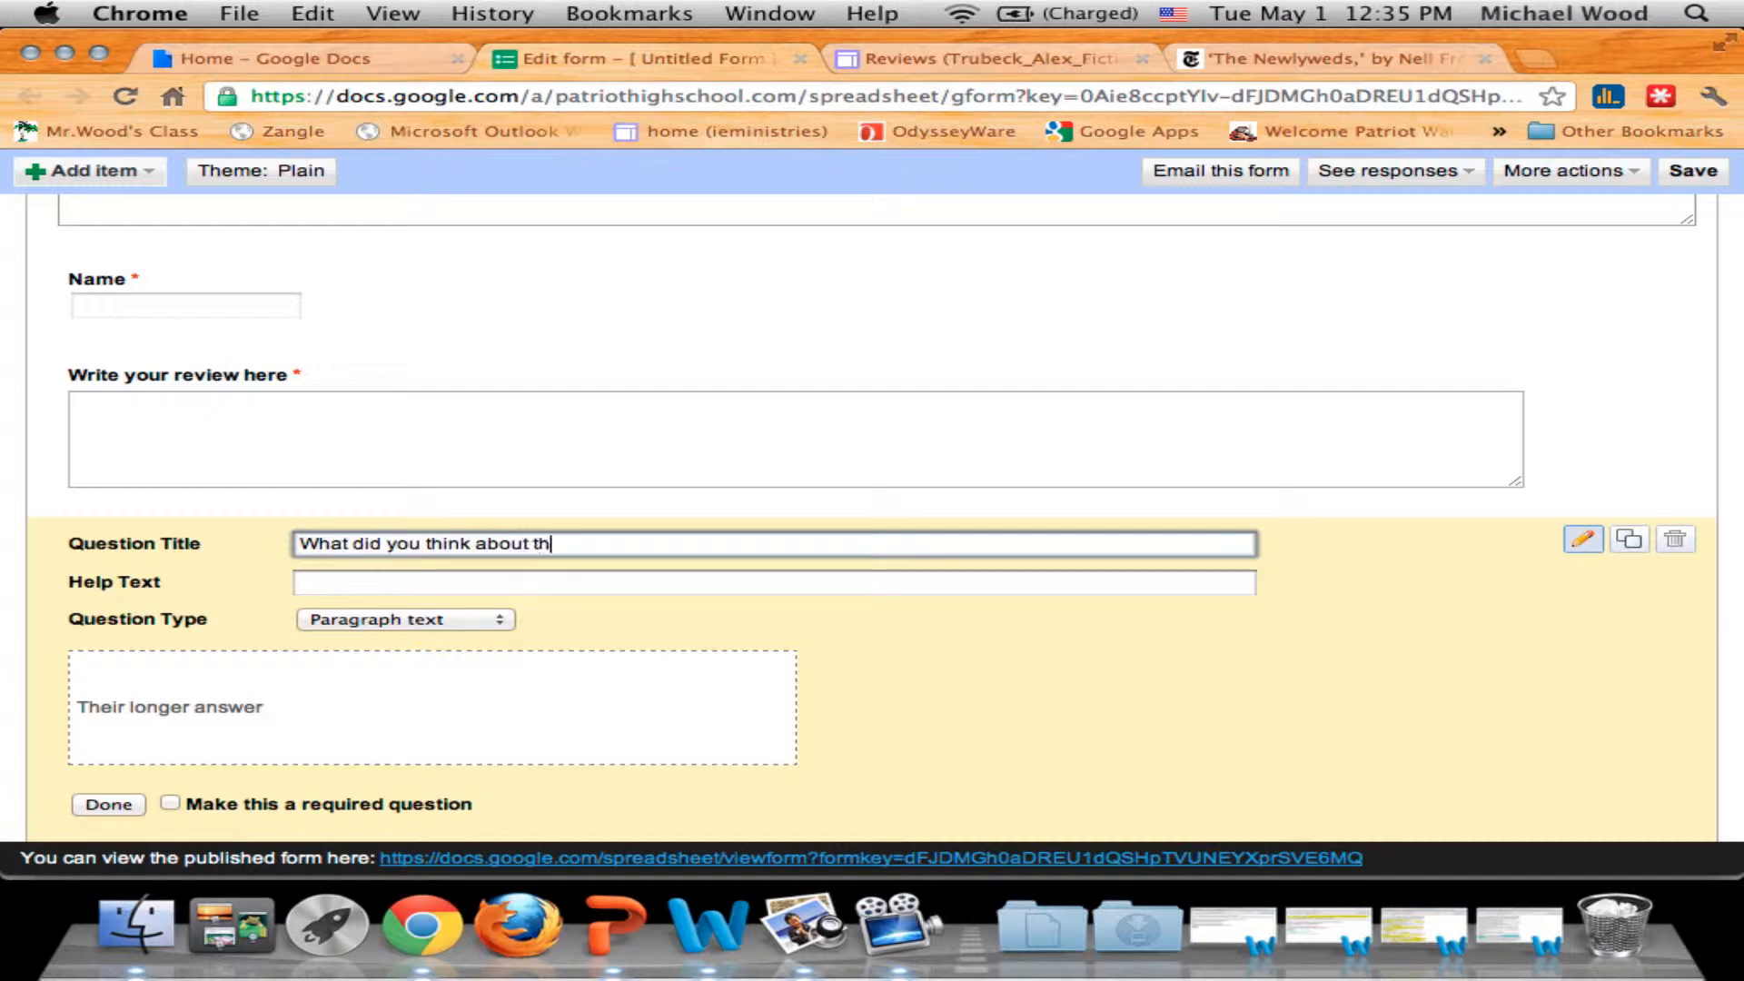
text(e sword fight at the )
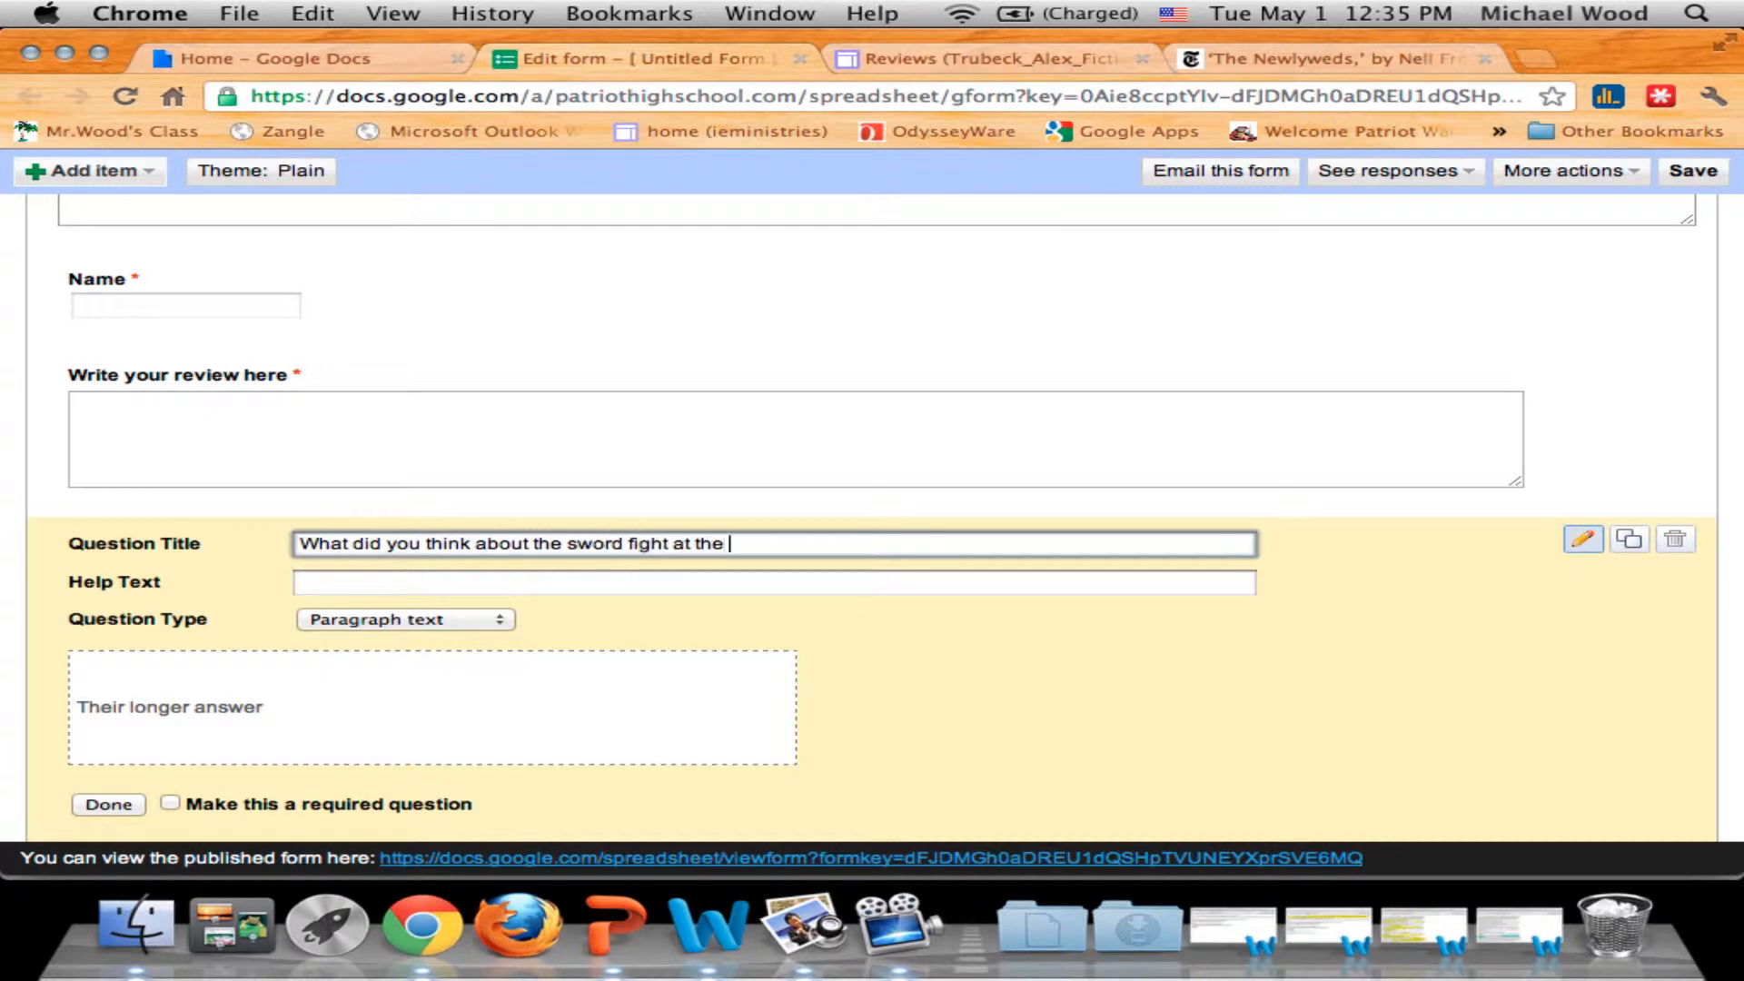
text(end?)
click(170, 802)
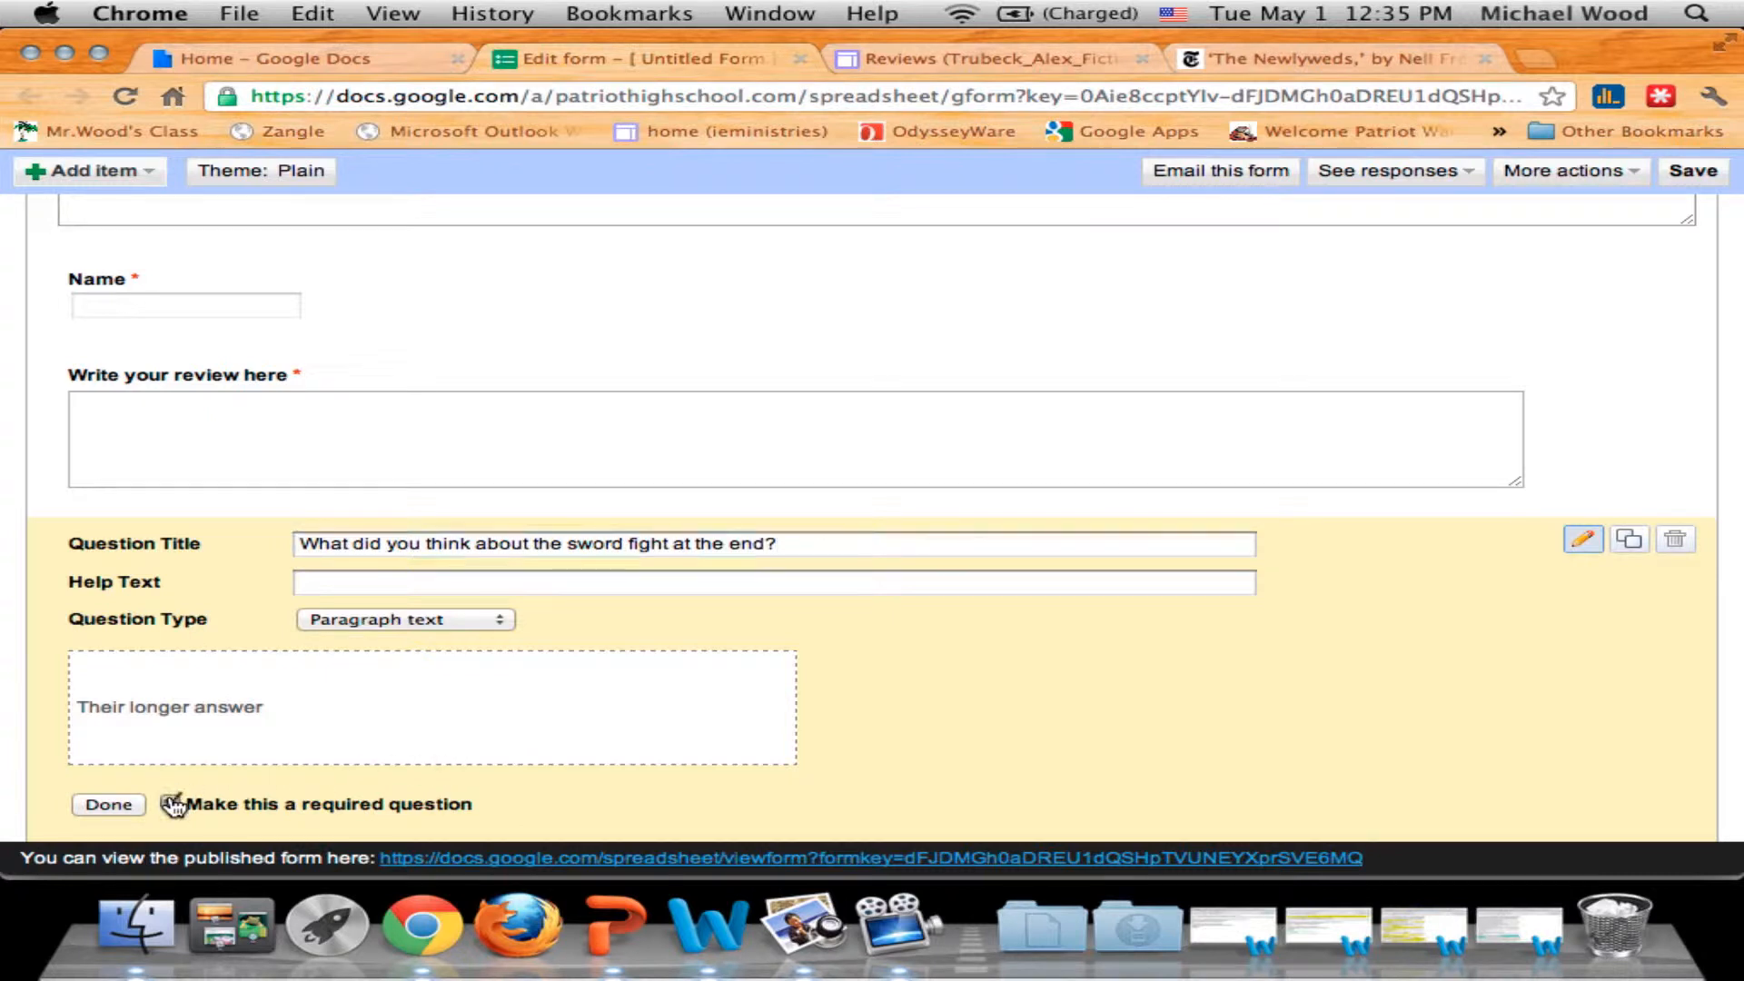
click(108, 804)
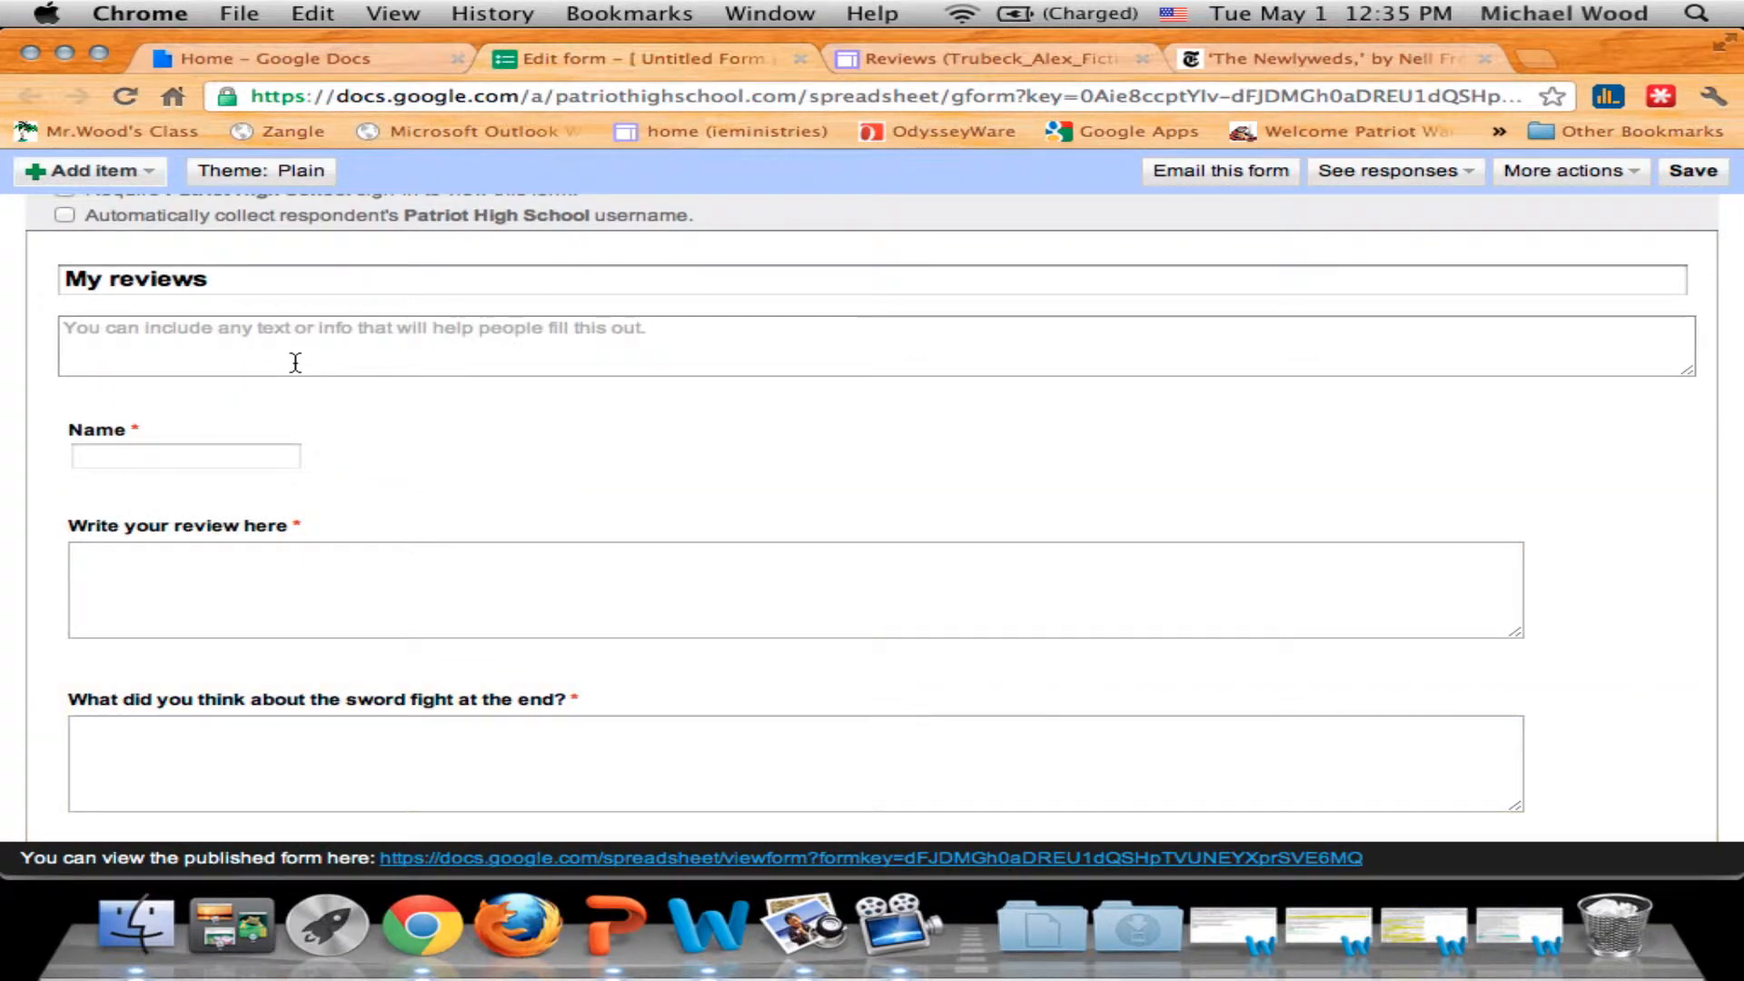
Add a required paragraph text question titled "Was the hero realistic? What details can I add to my story?" and finish editing it.
click(137, 171)
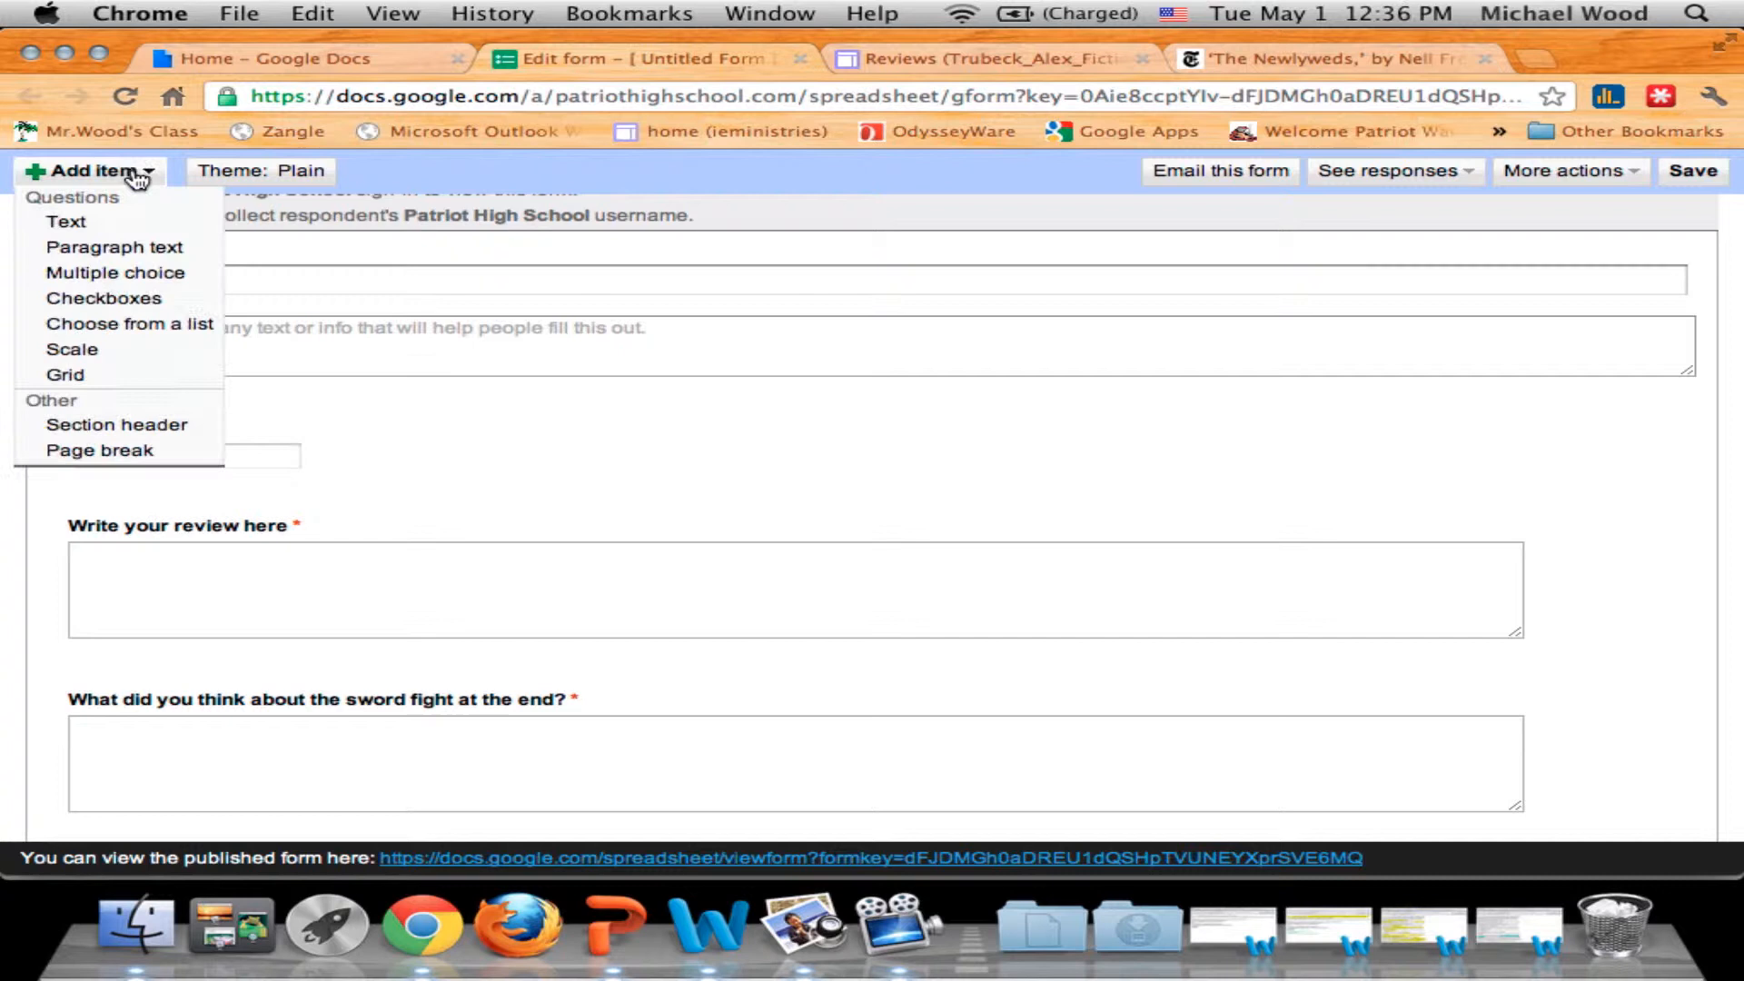
click(116, 246)
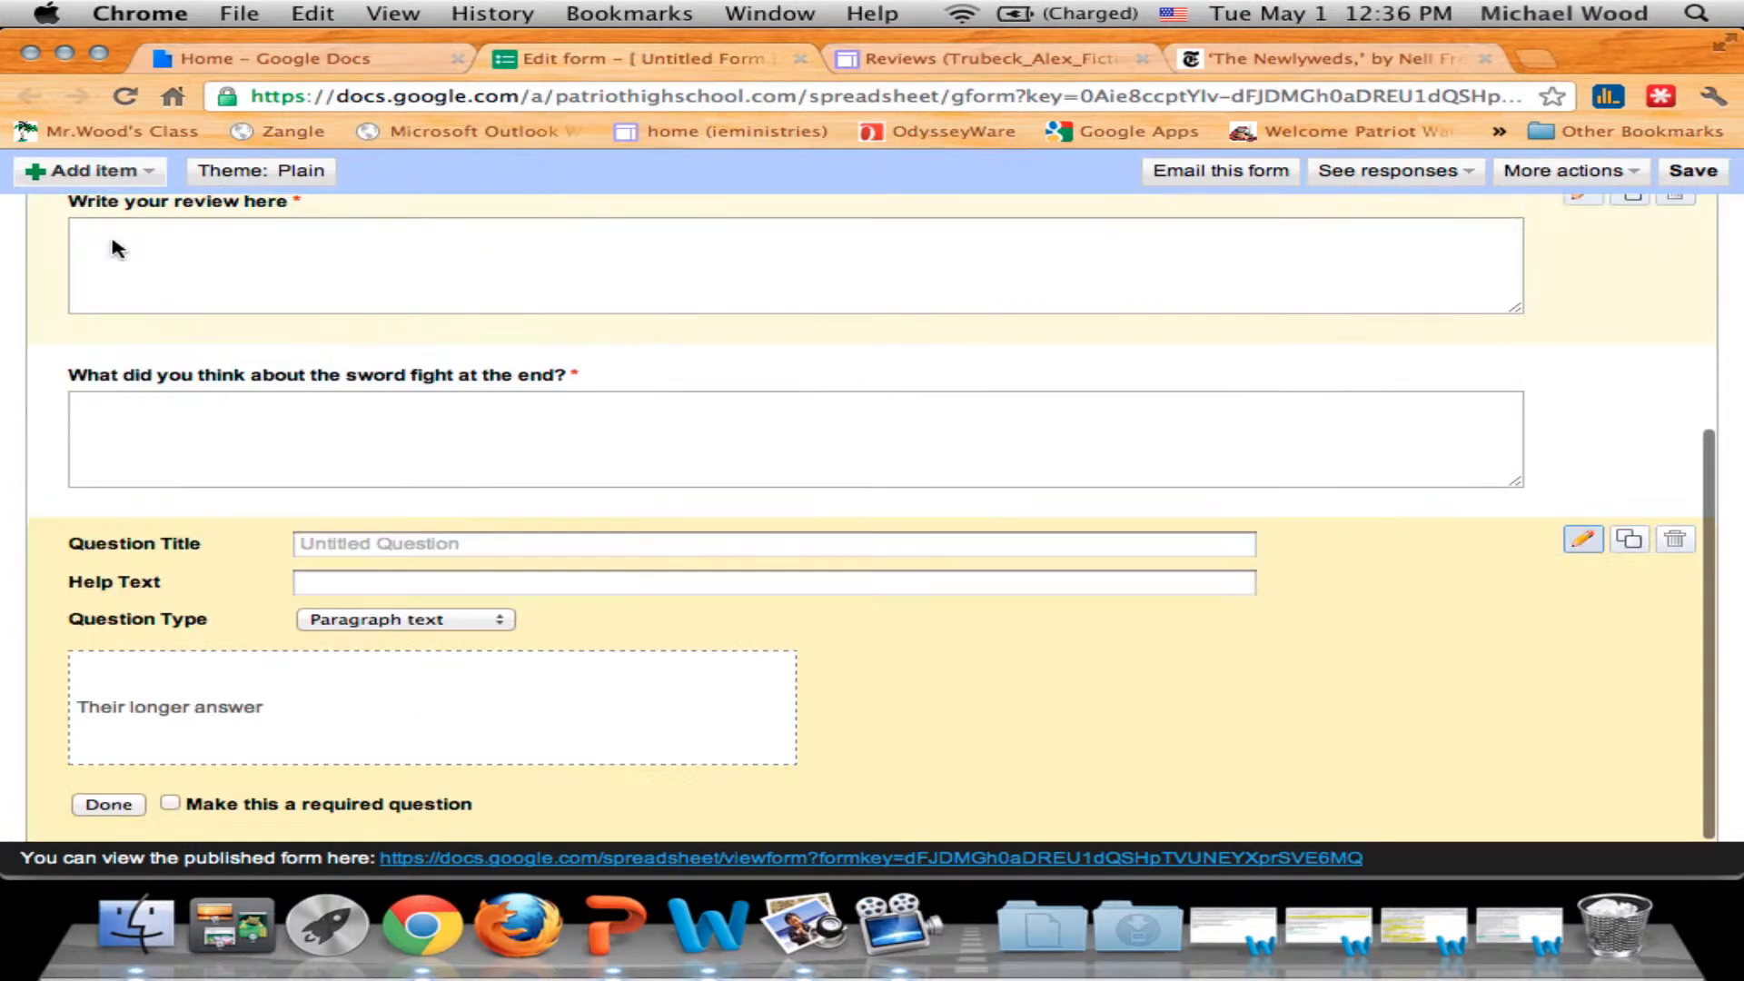
click(384, 542)
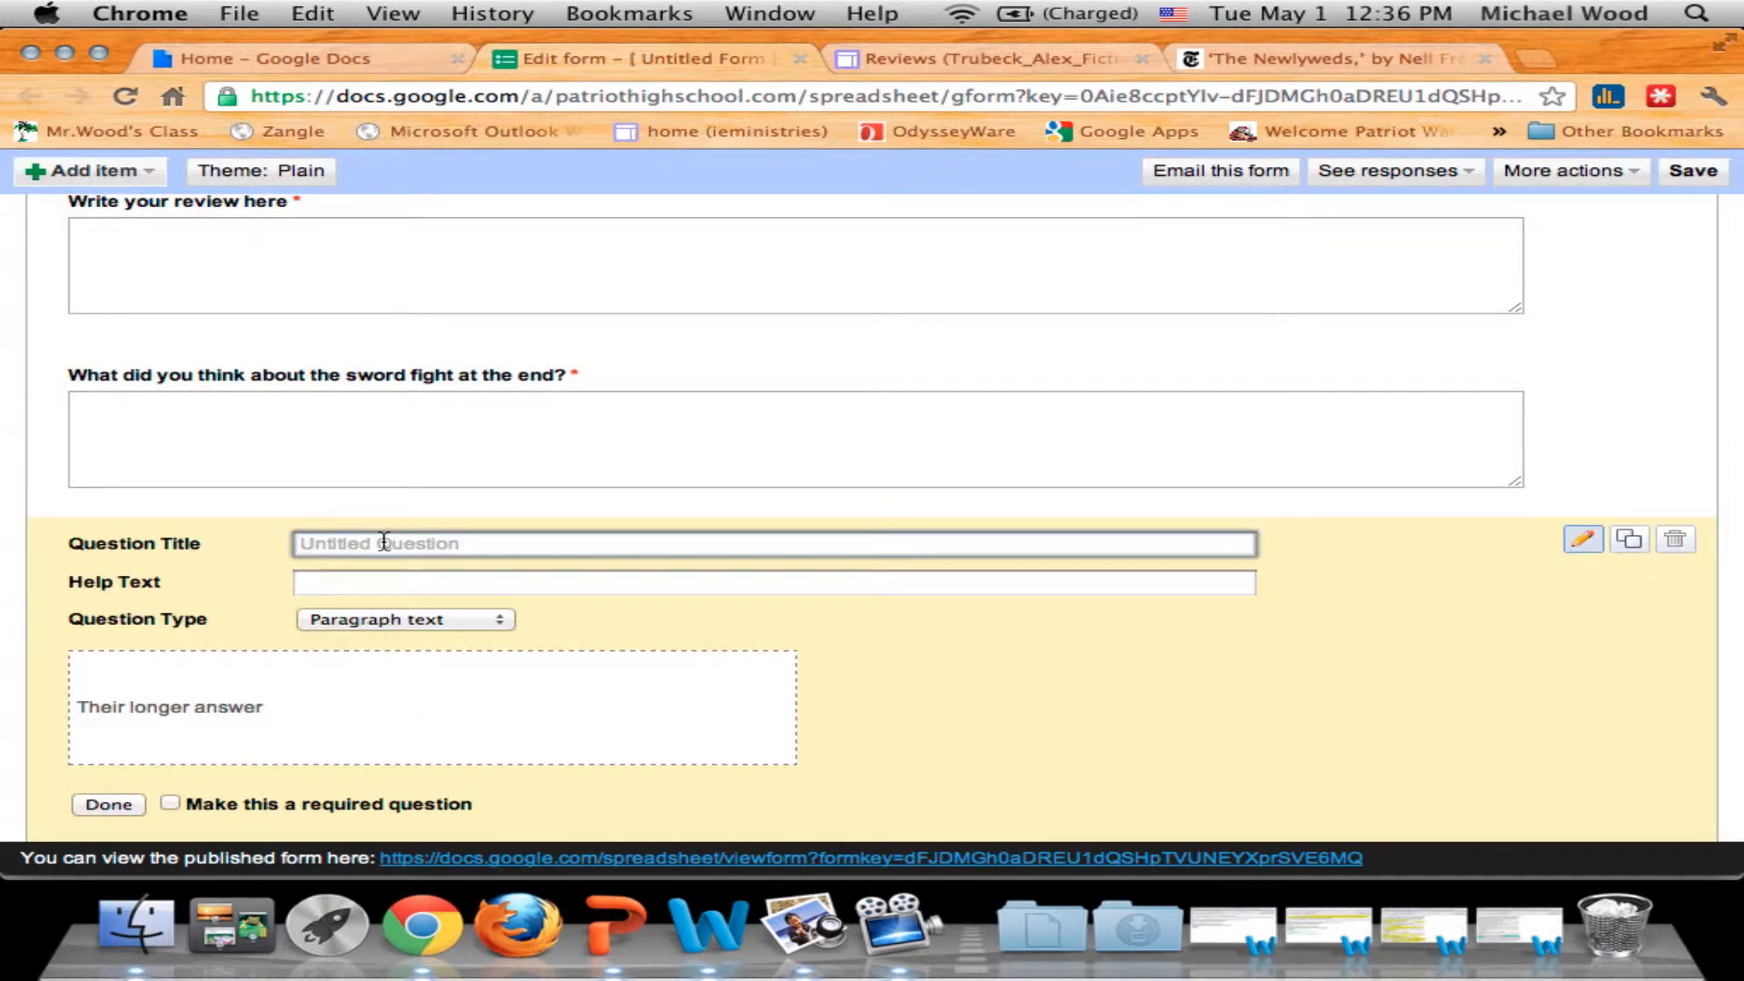
text(Was the hero realistic)
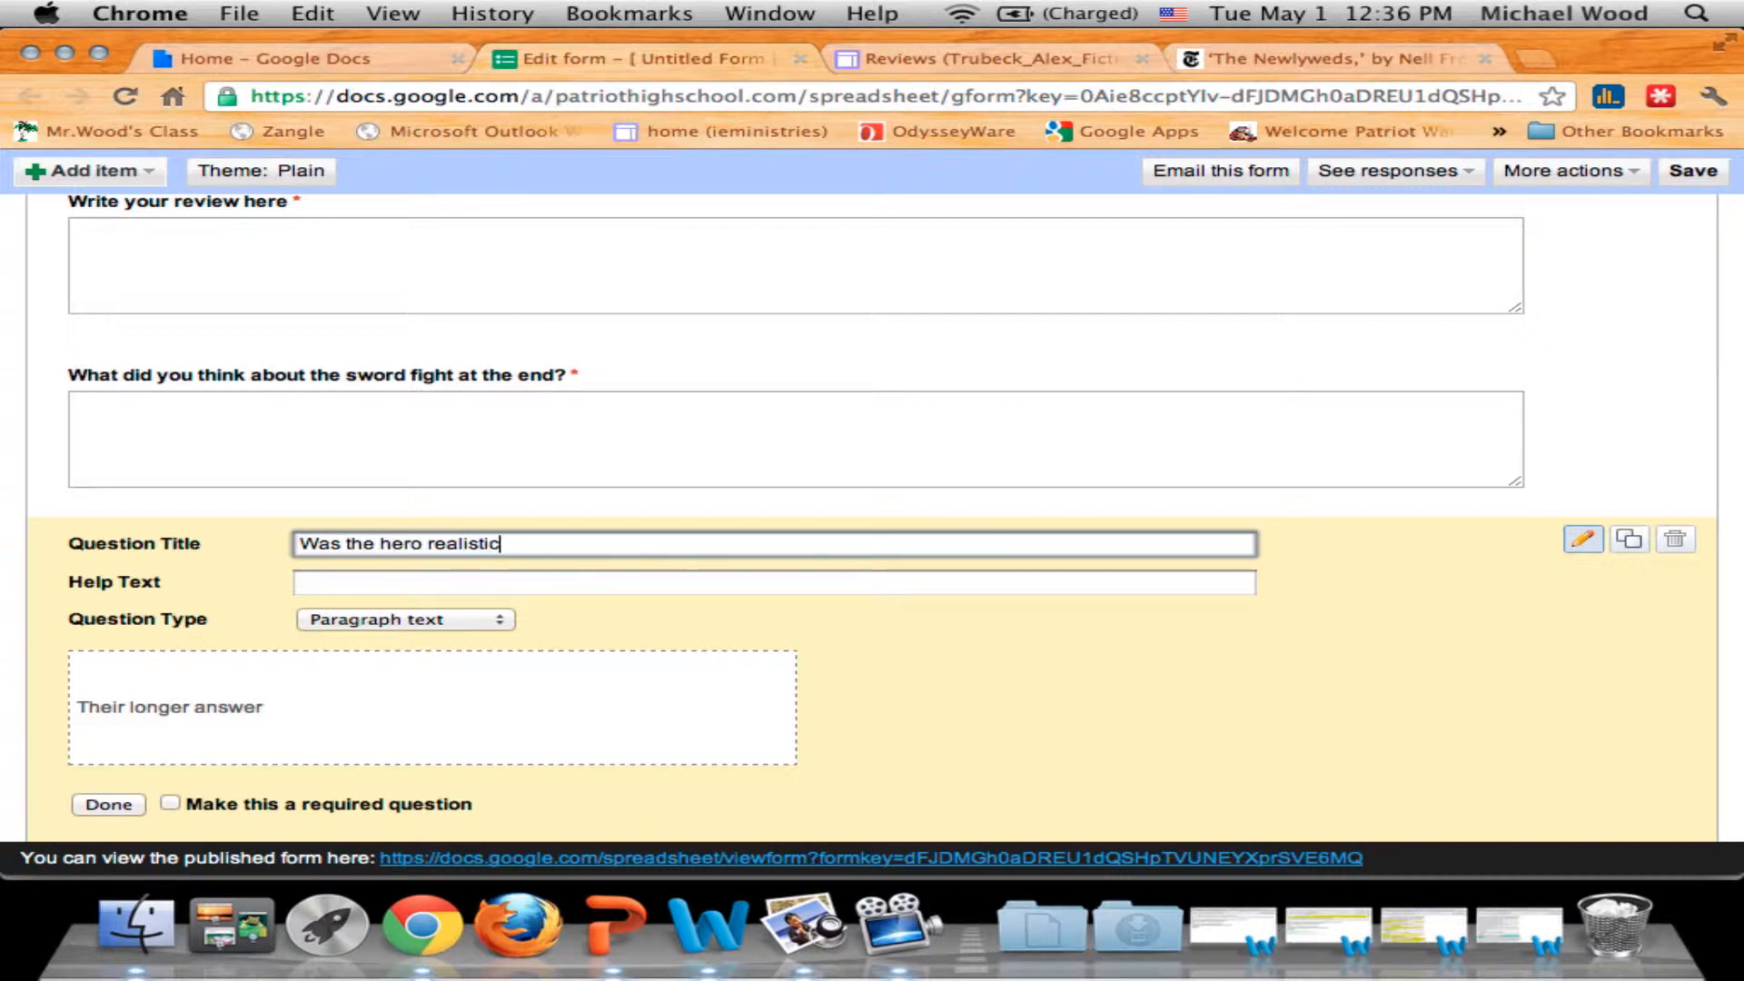
text(>)
key(BackSpace)
key(BackSpace)
text(? What details can I add)
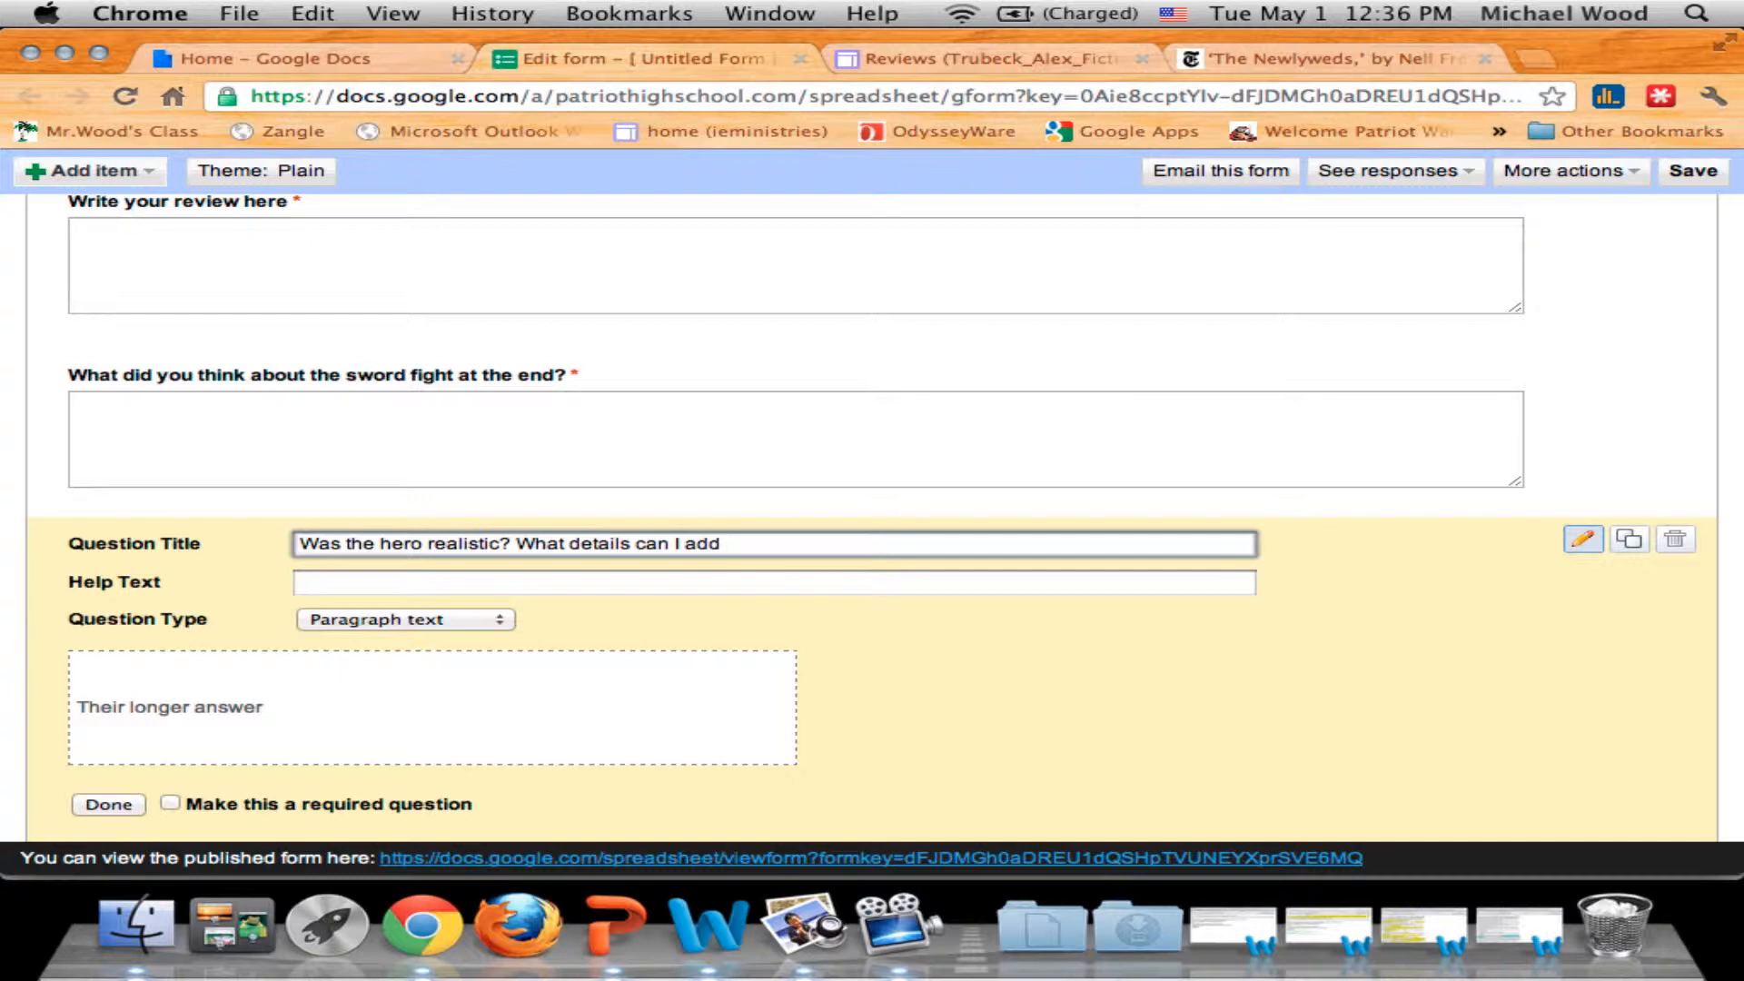
text( to my story?)
click(169, 802)
click(145, 805)
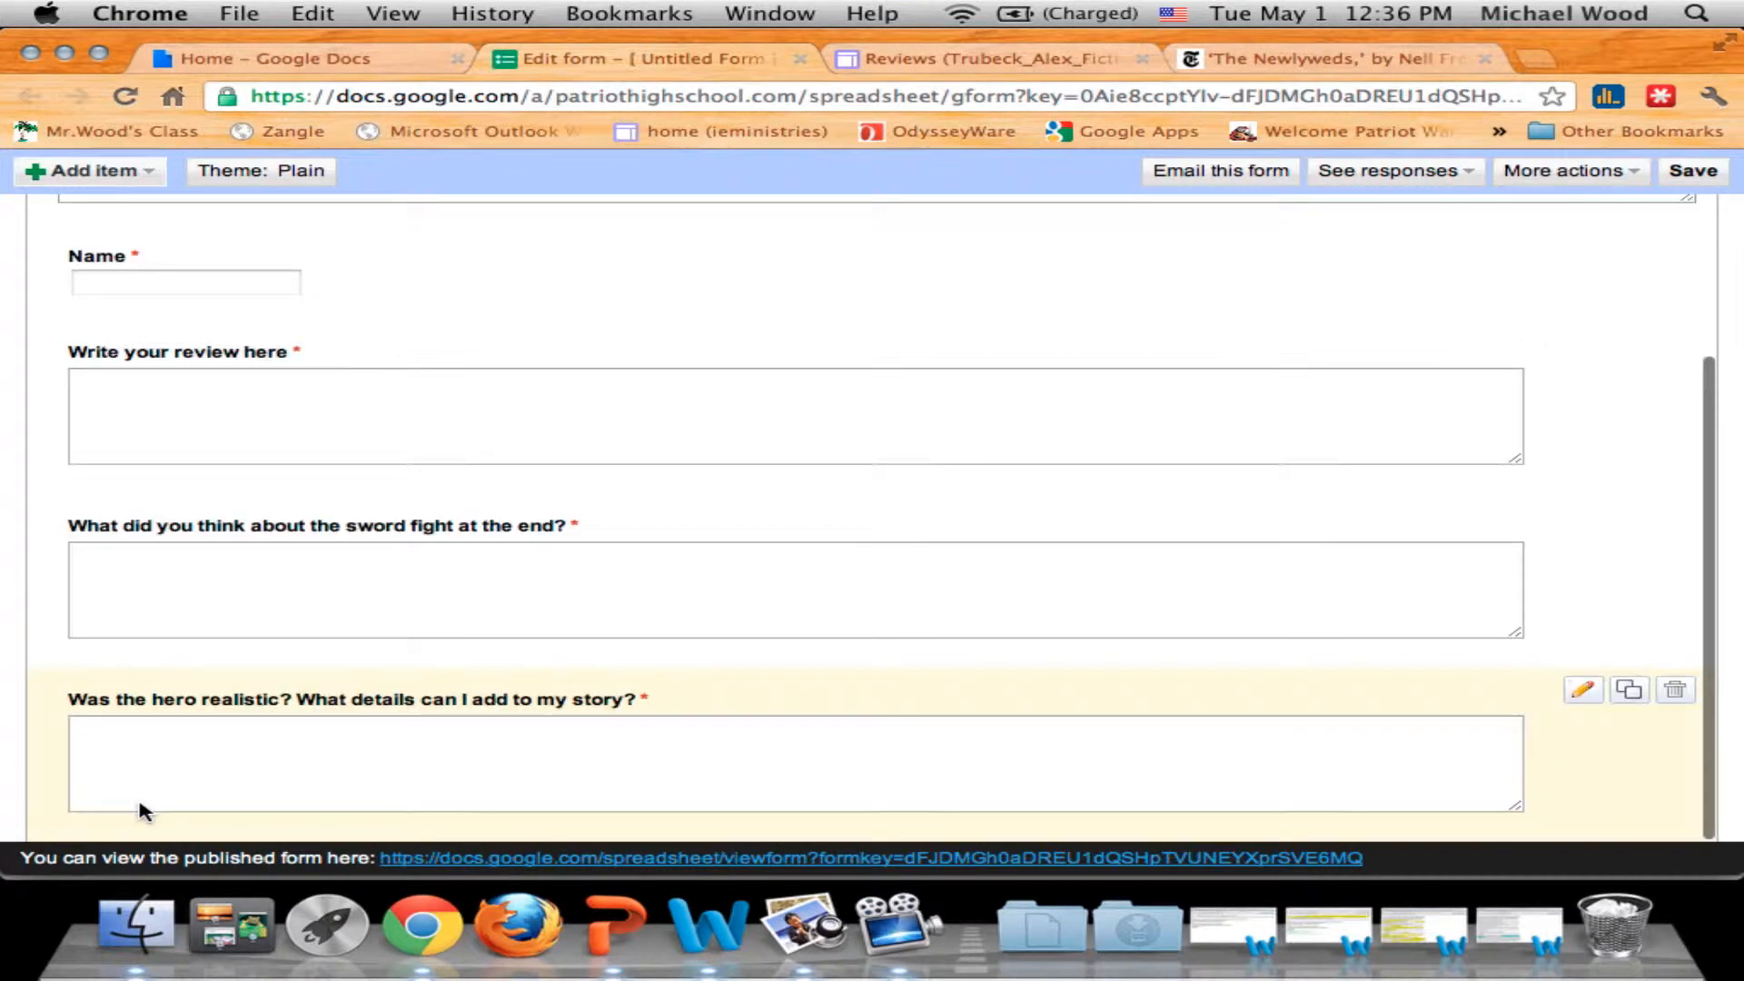
Add a required paragraph text question titled "What do you think will happen next?" and save the form.
click(108, 182)
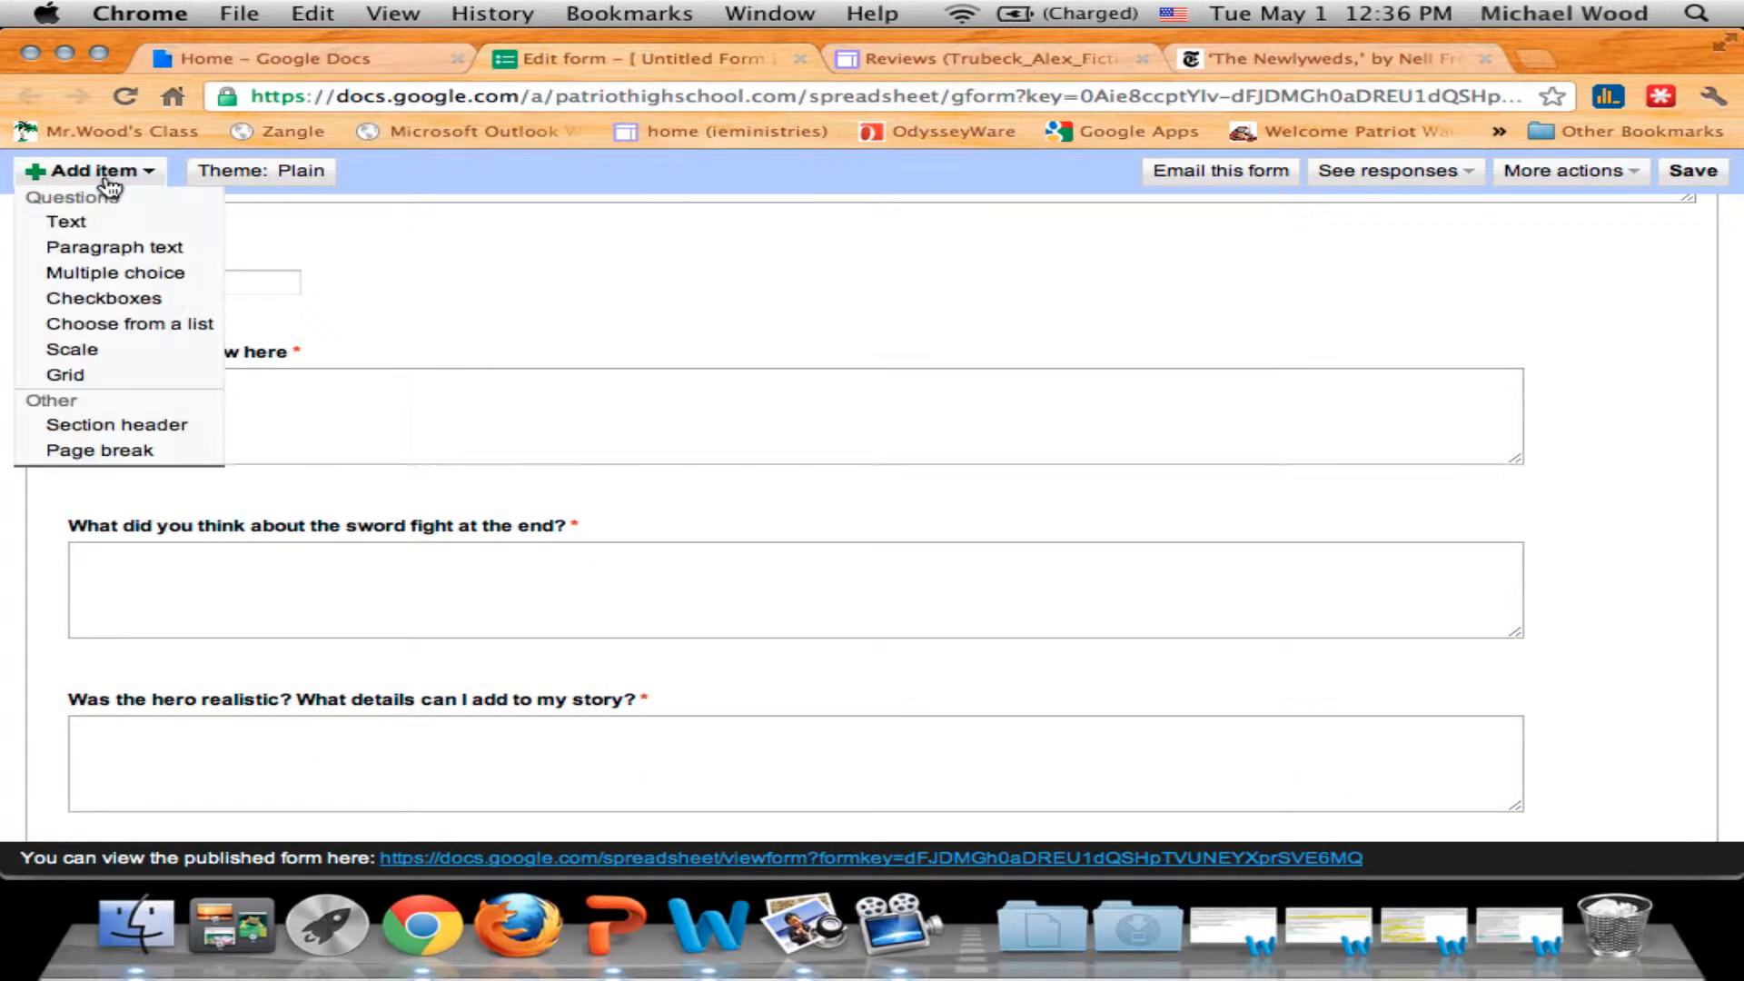
click(90, 254)
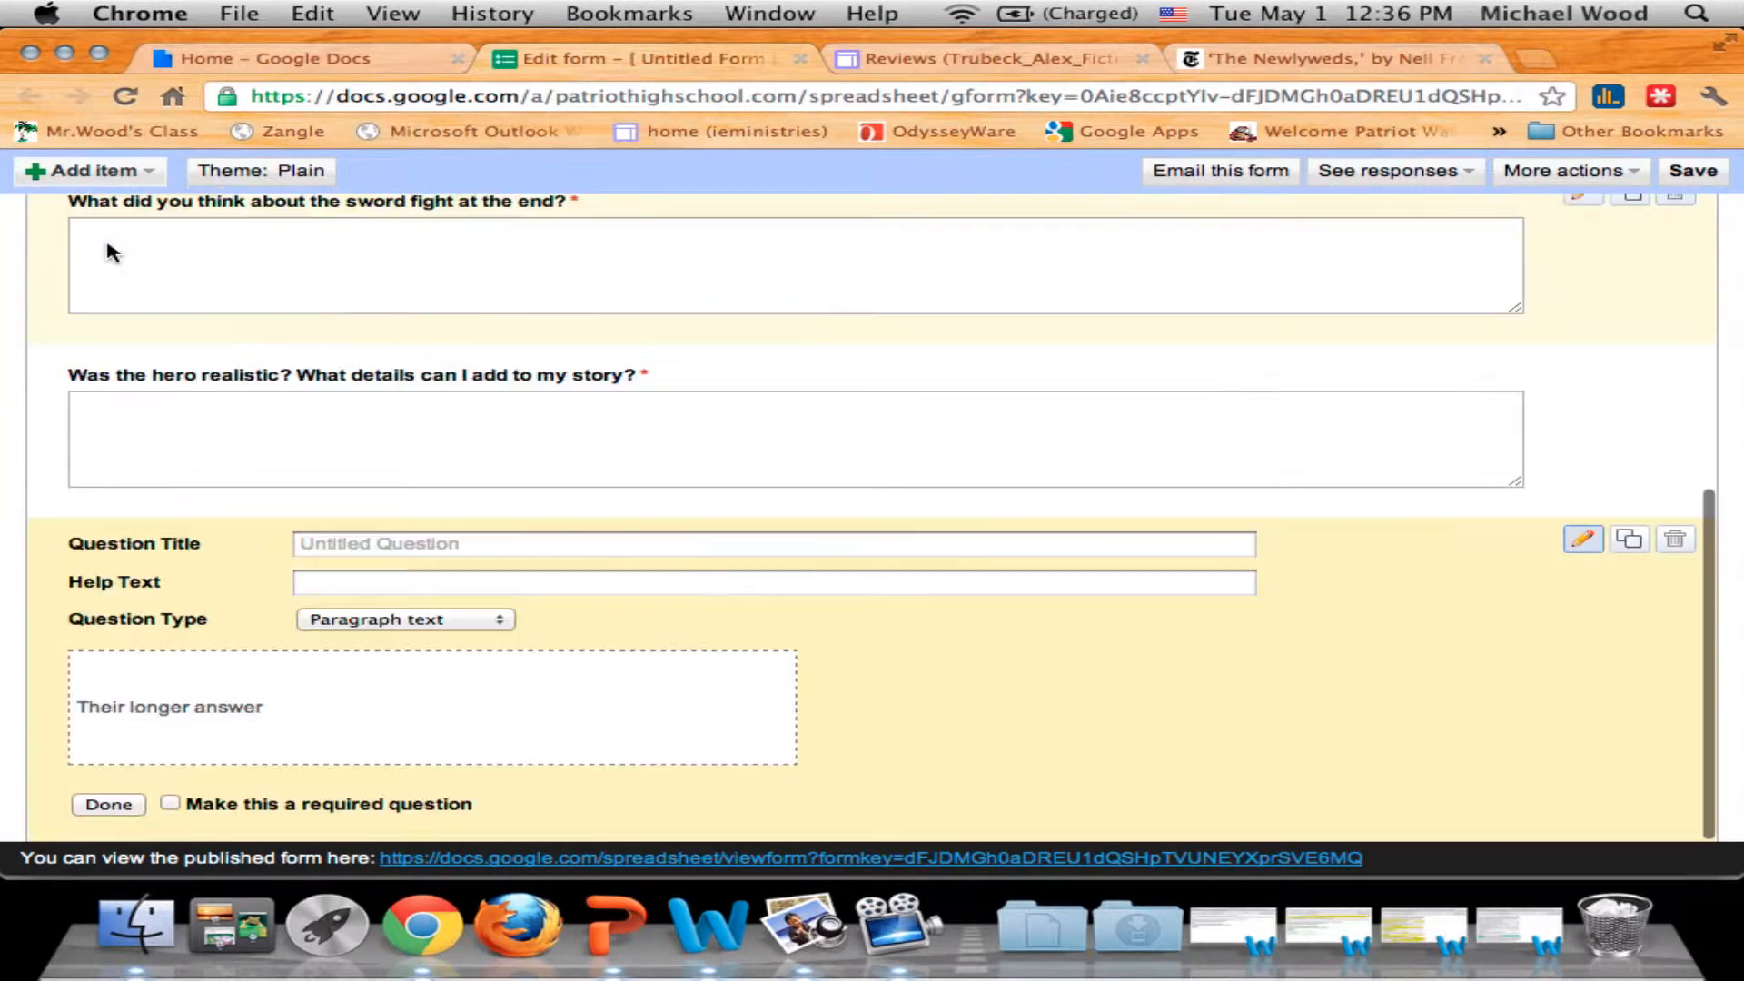
click(400, 542)
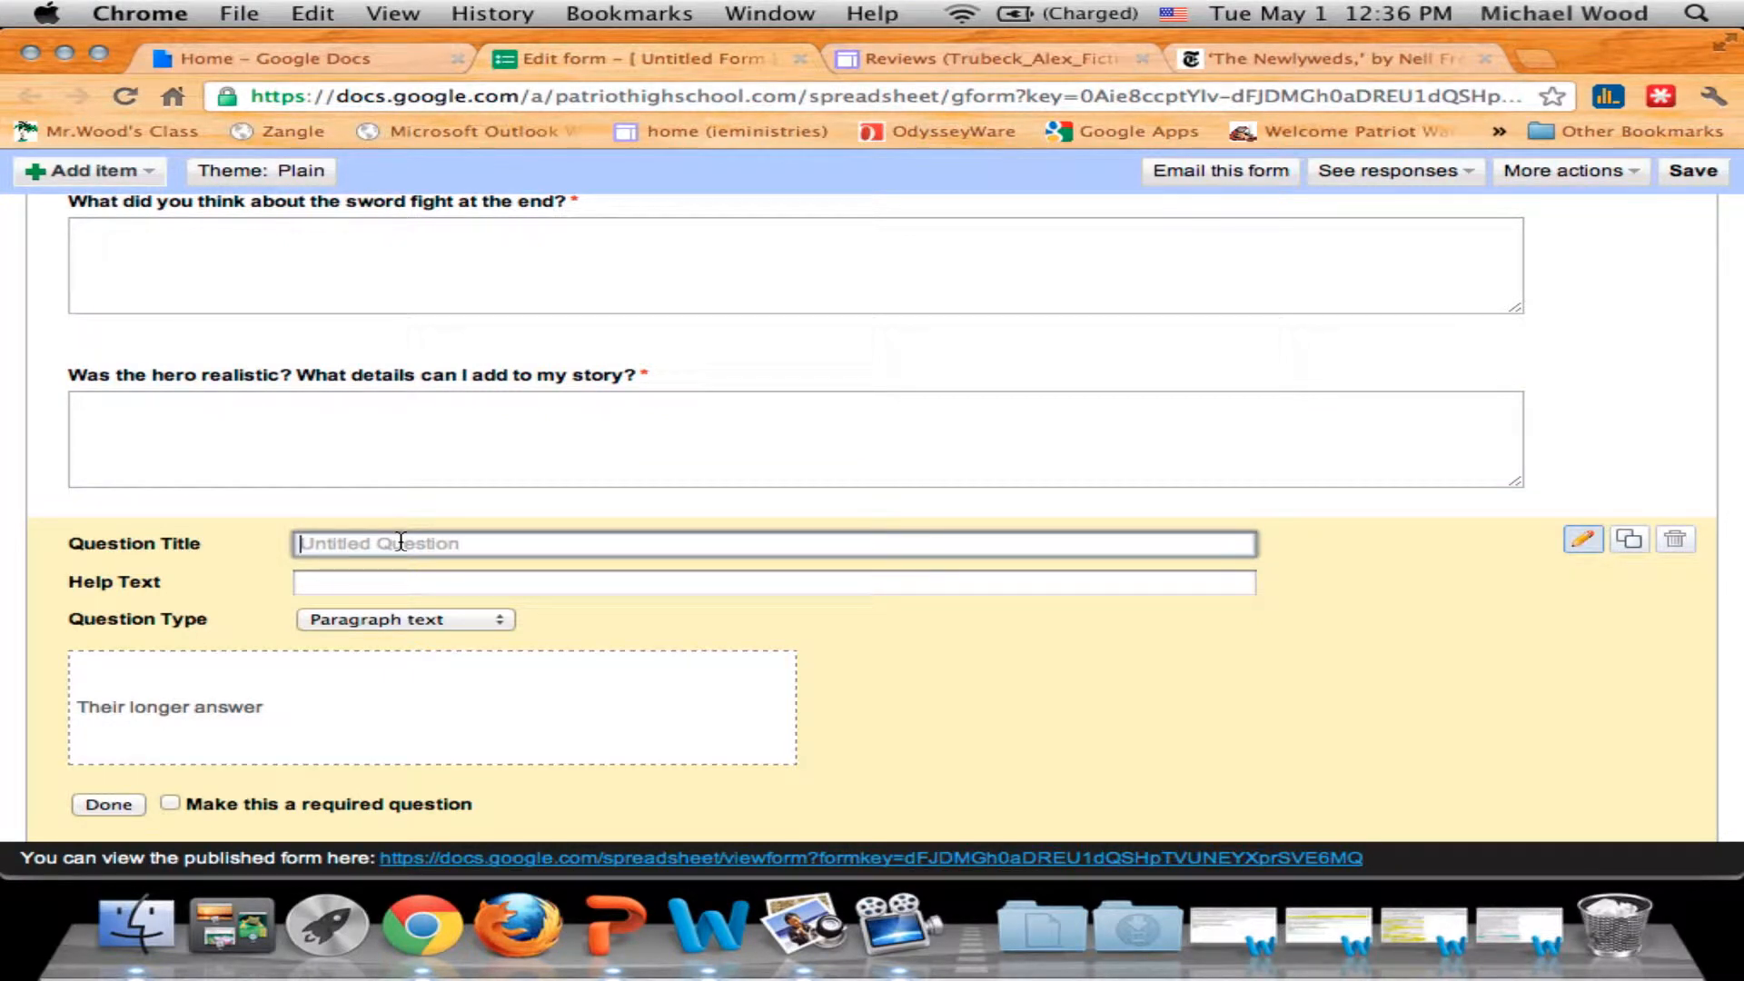
text(What do you think will)
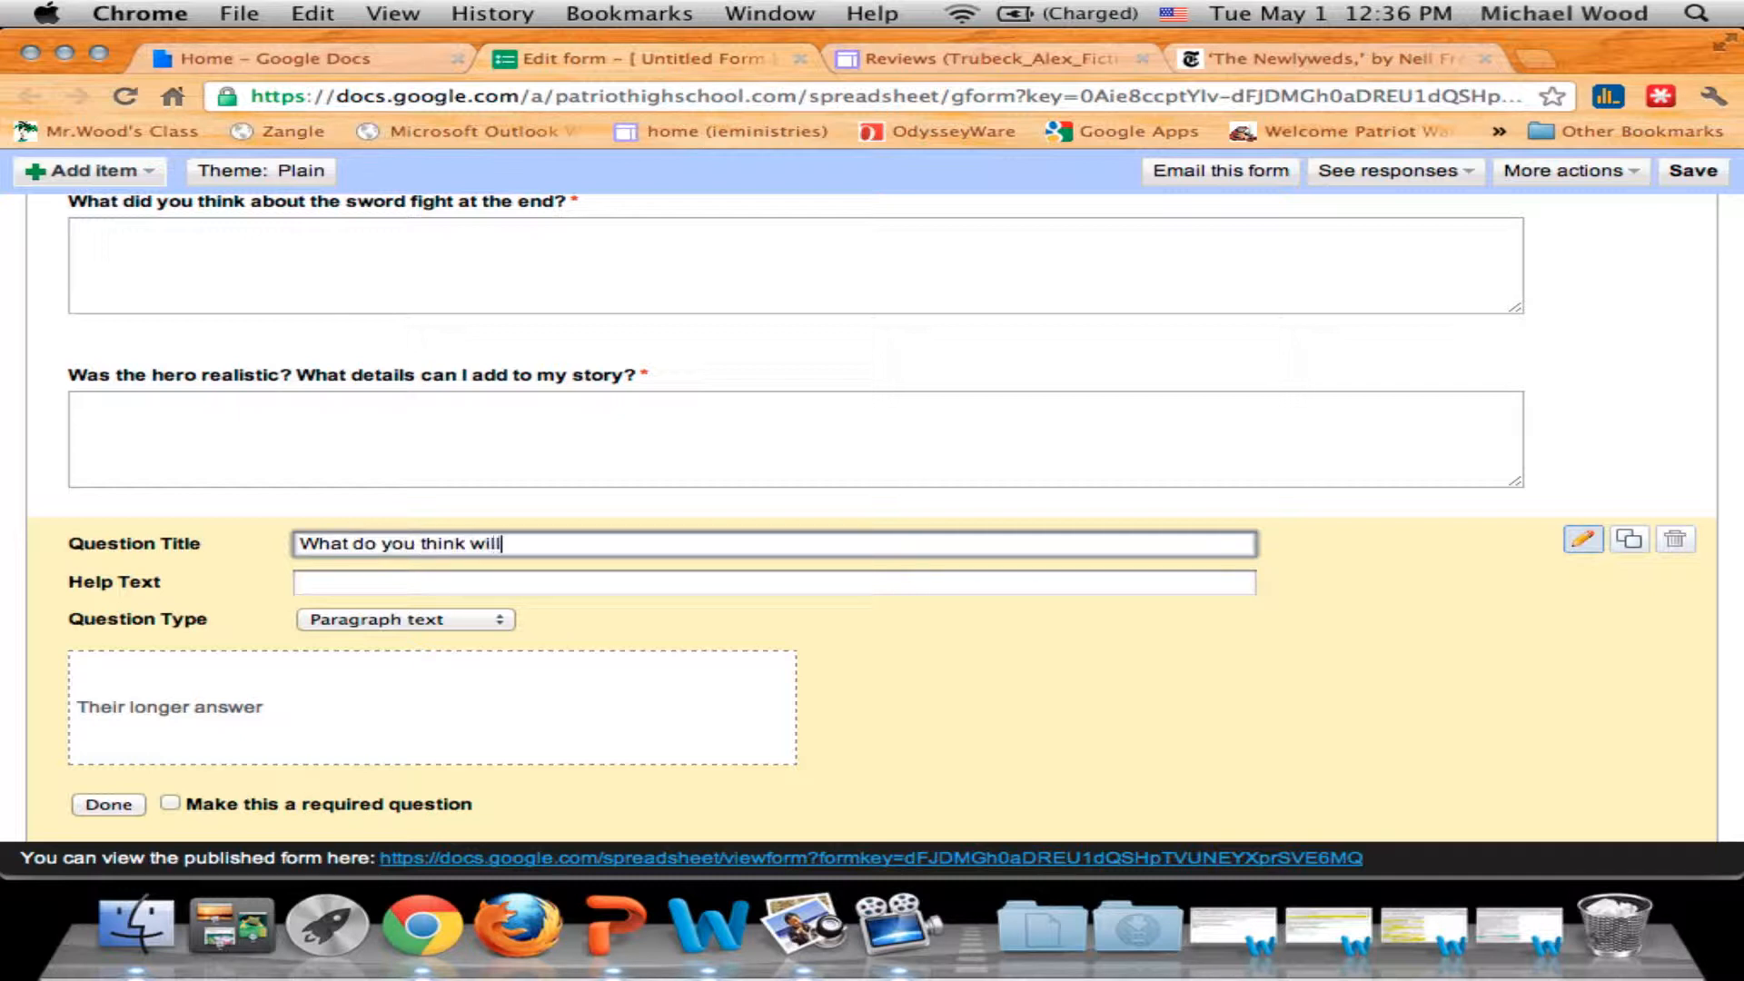
text( happen next?)
click(170, 803)
click(110, 805)
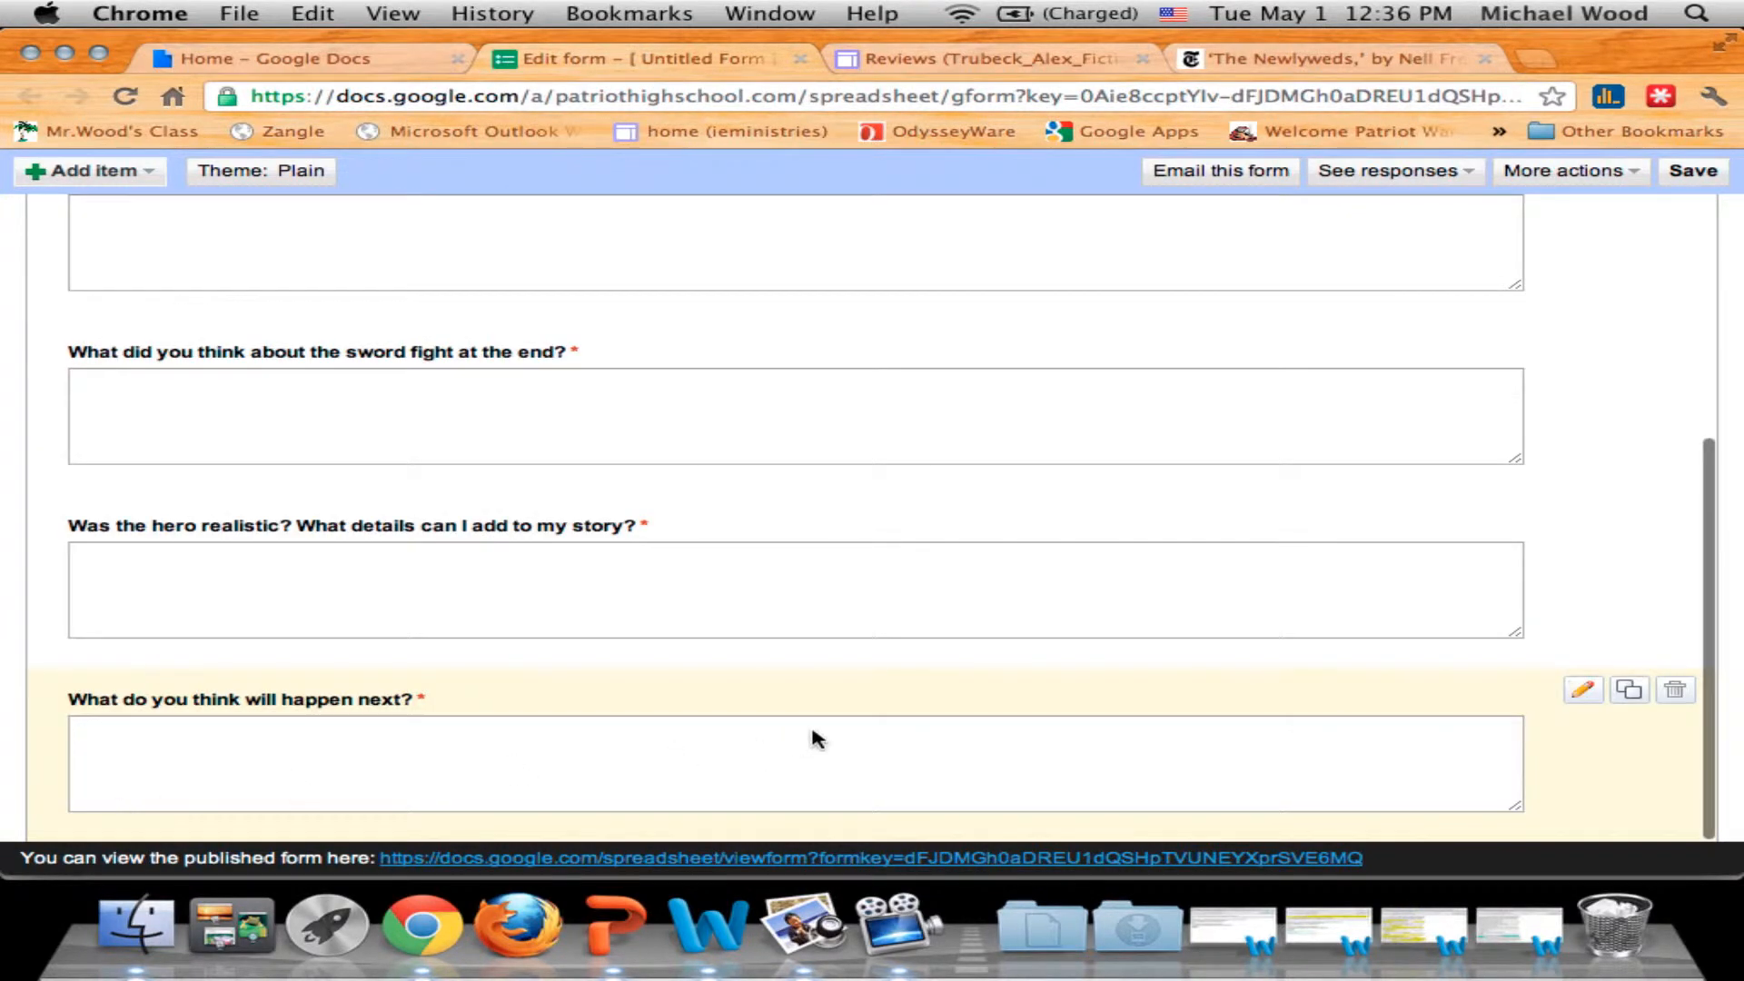
scroll(811, 734, up, 10)
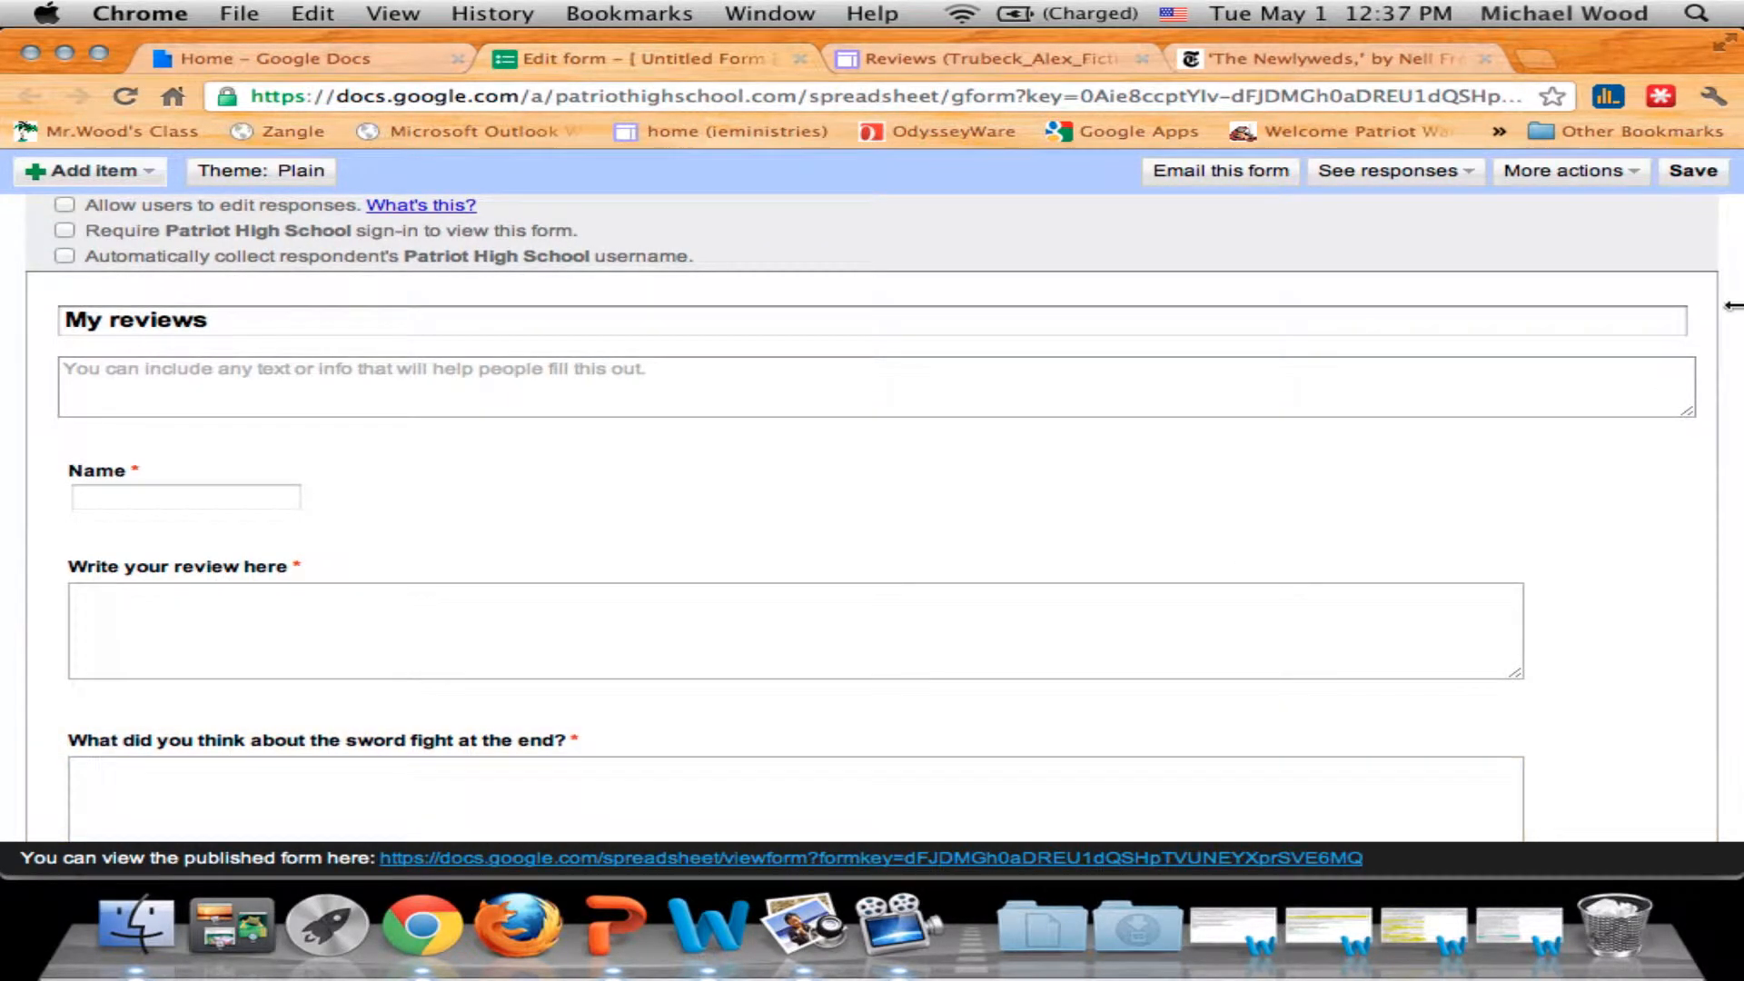
click(1696, 175)
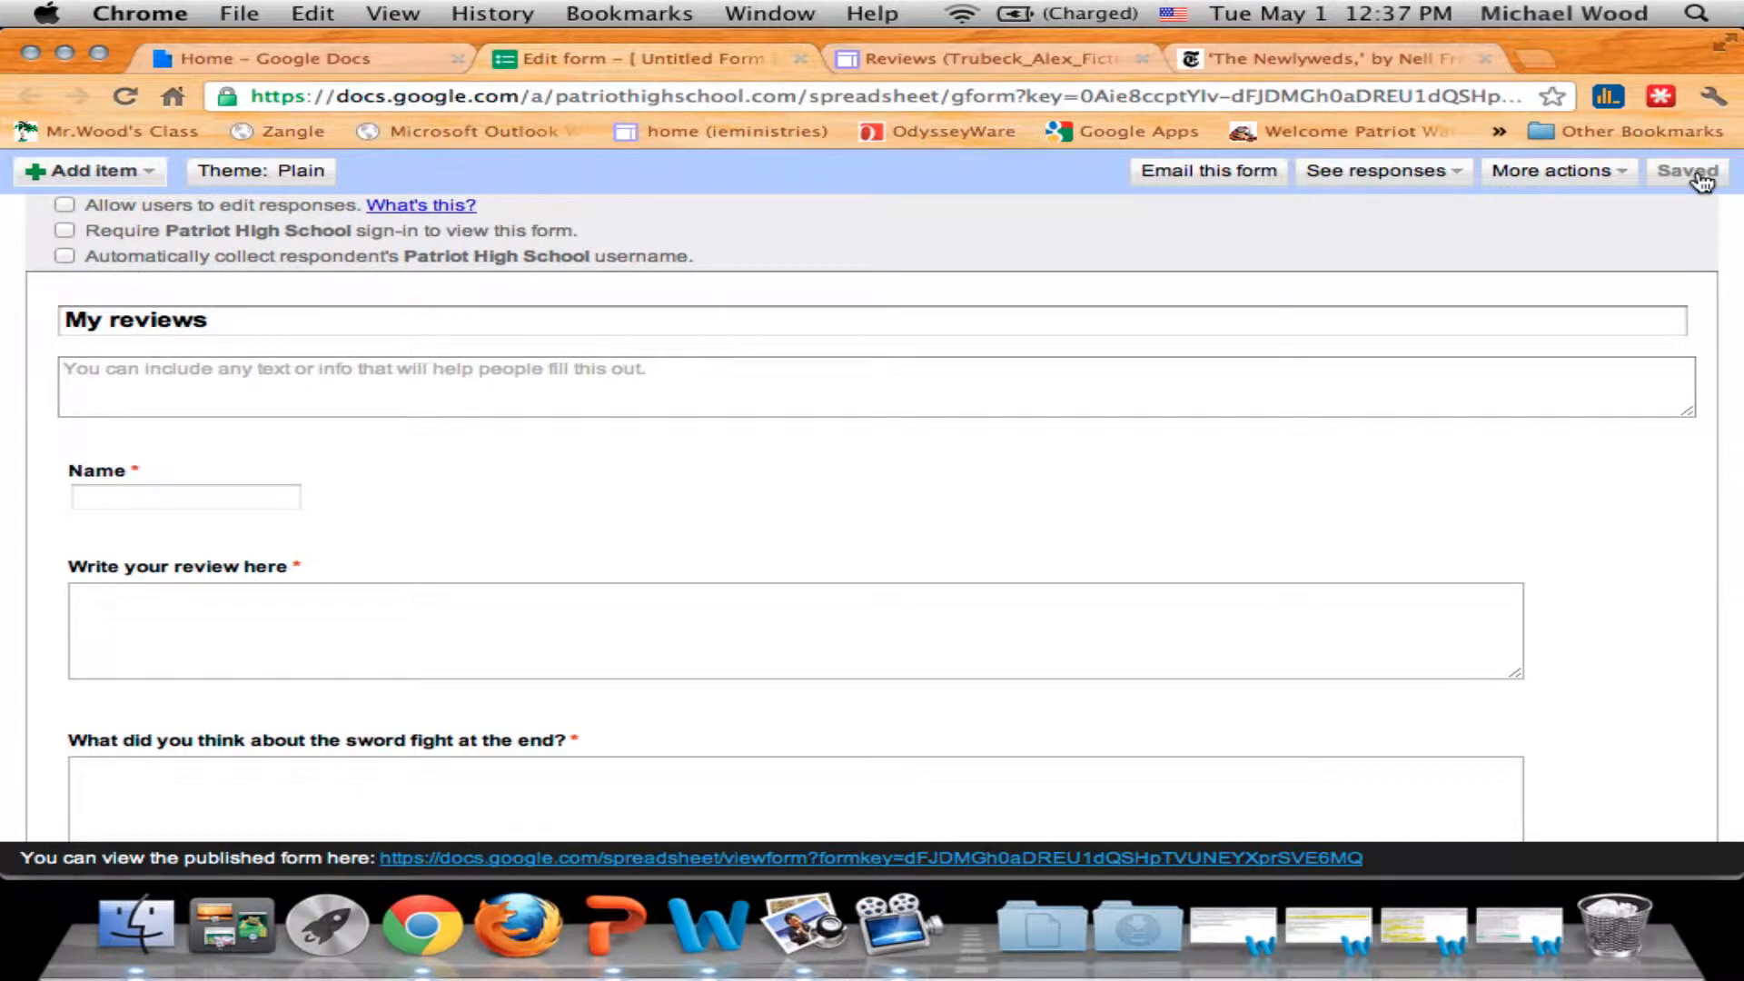
View the form's confirmation message settings and leave them without making changes.
click(1606, 175)
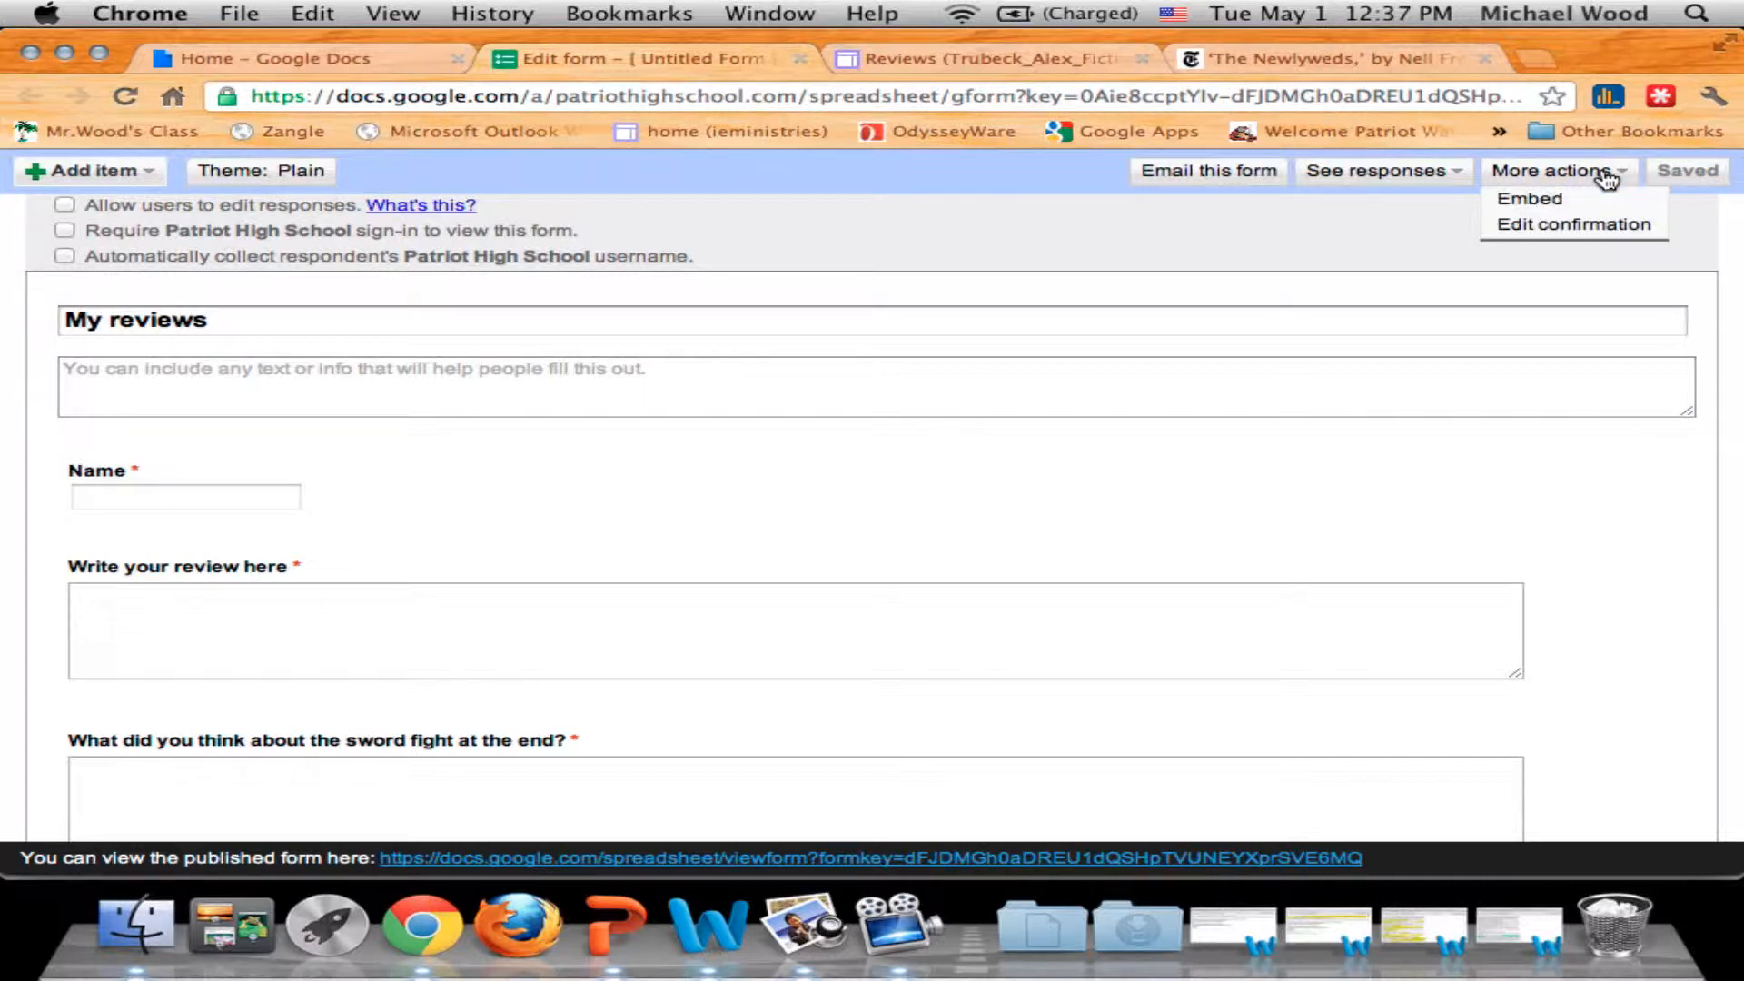
click(1630, 234)
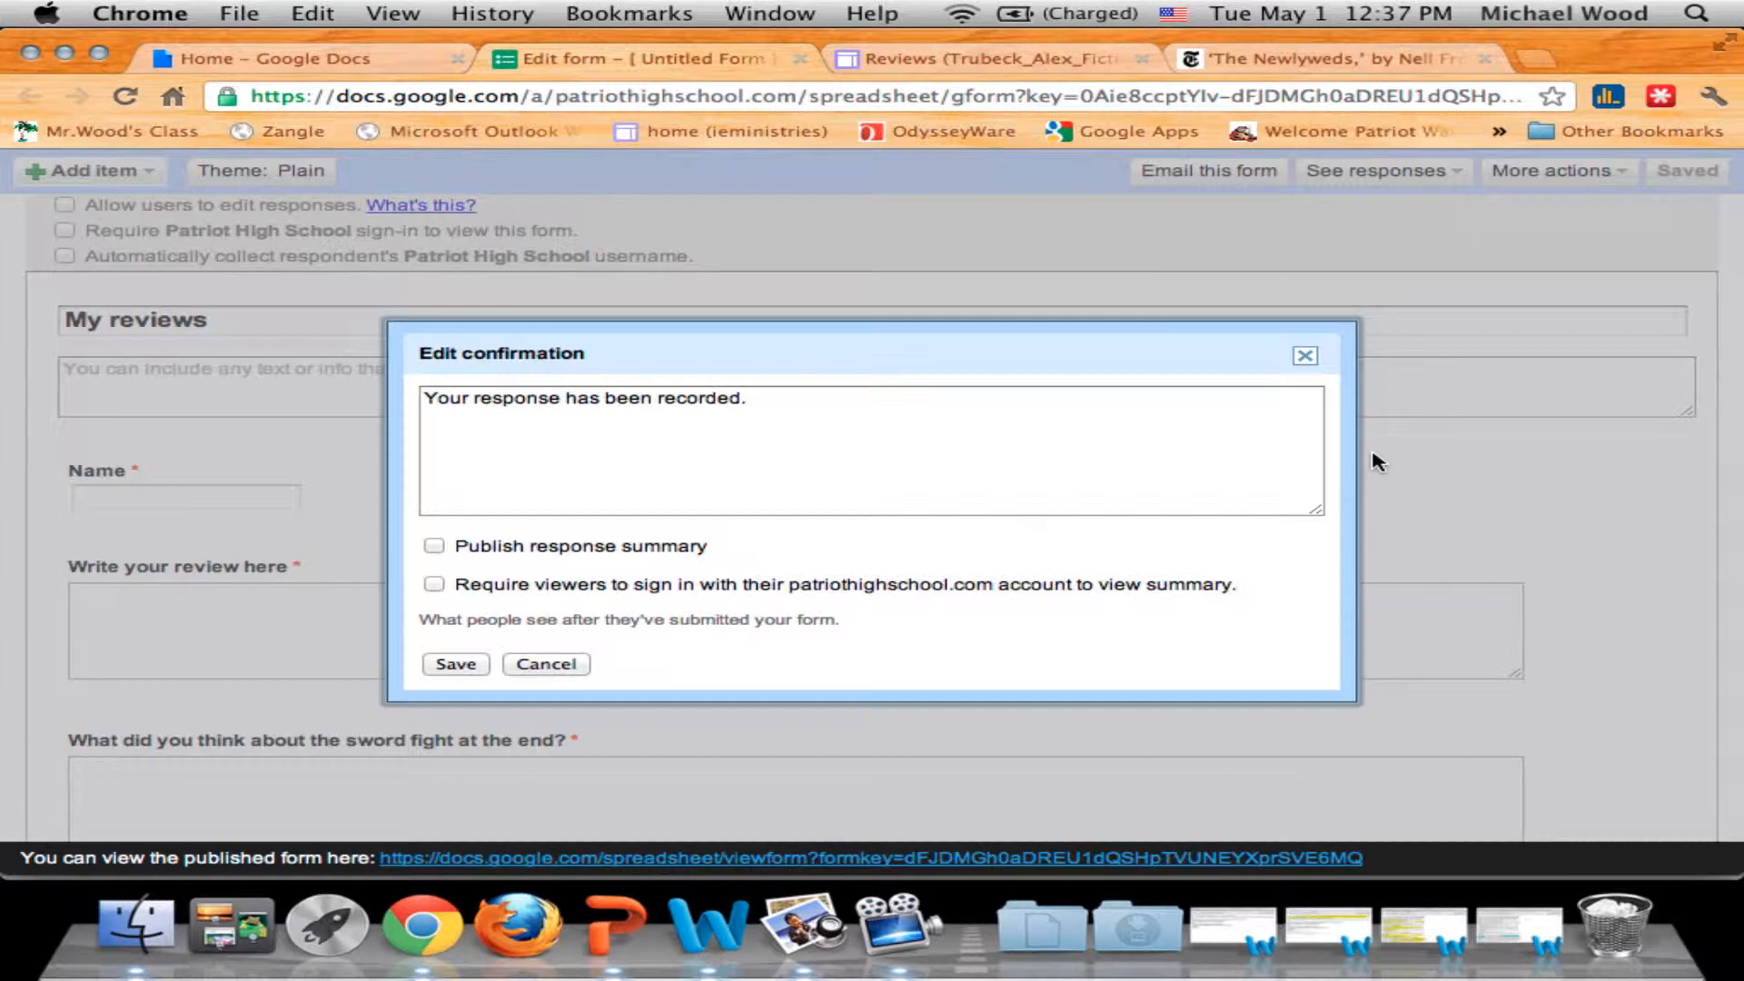
click(561, 665)
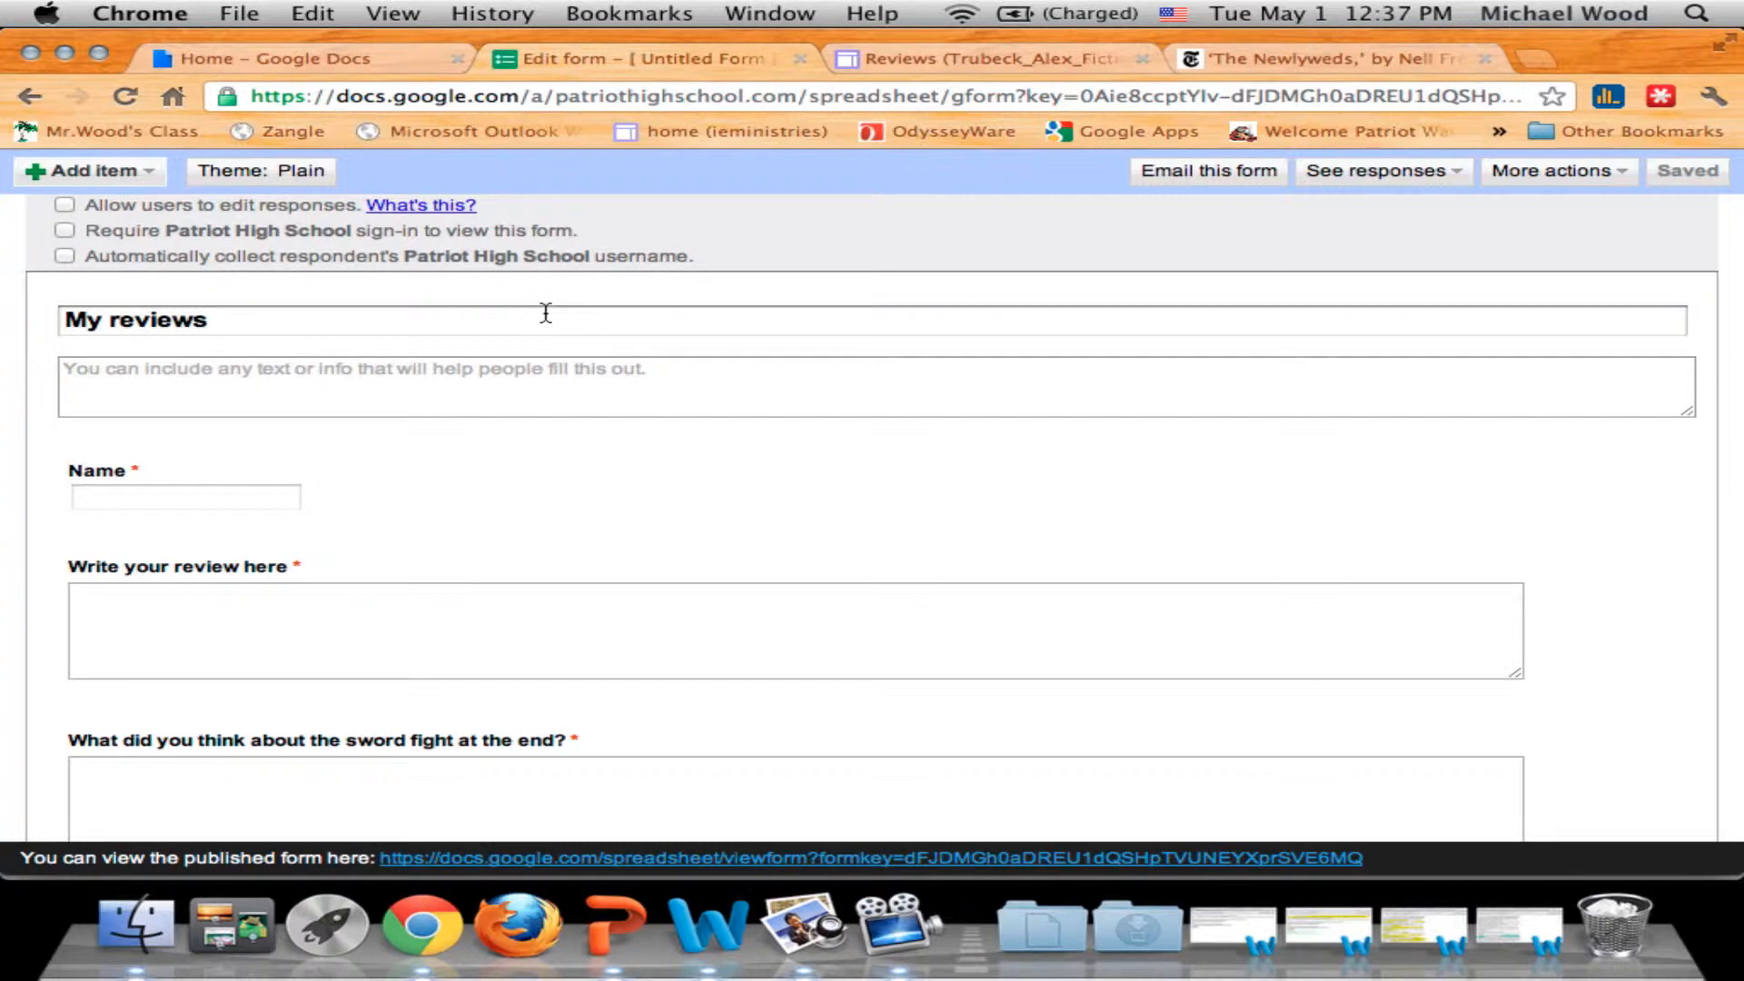
Open the form's theme gallery and browse the designs on its first three pages.
click(250, 178)
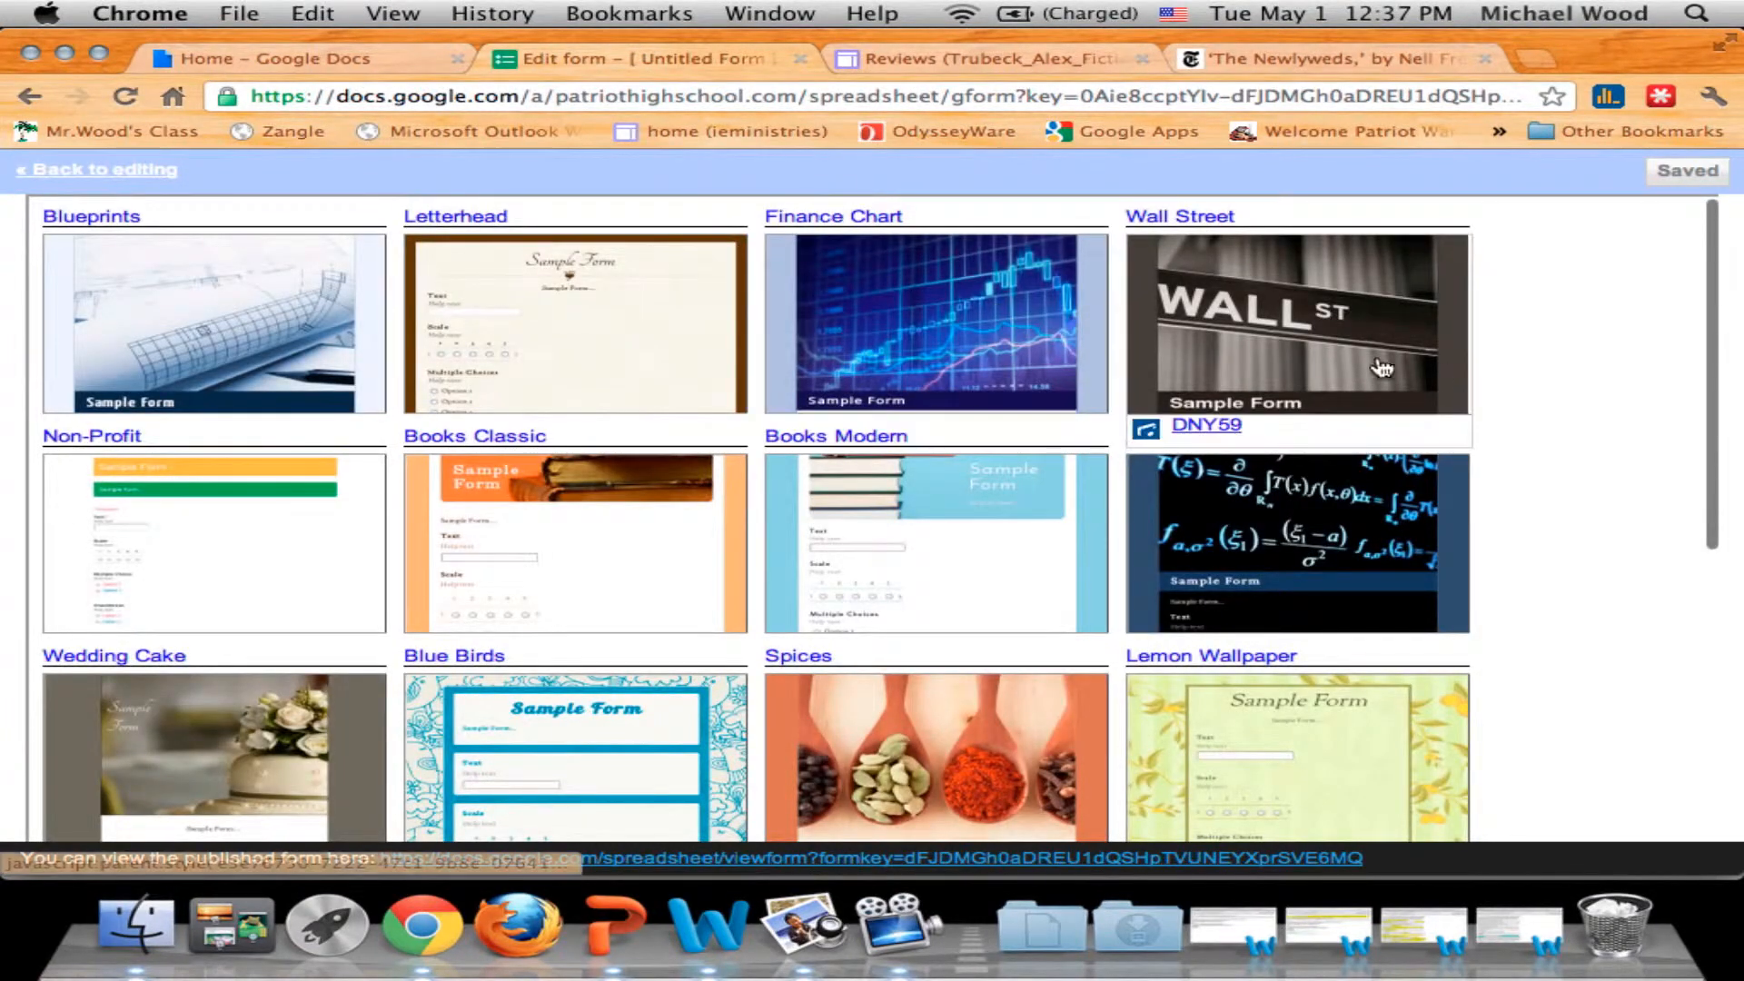
scroll(1563, 370, down, 10)
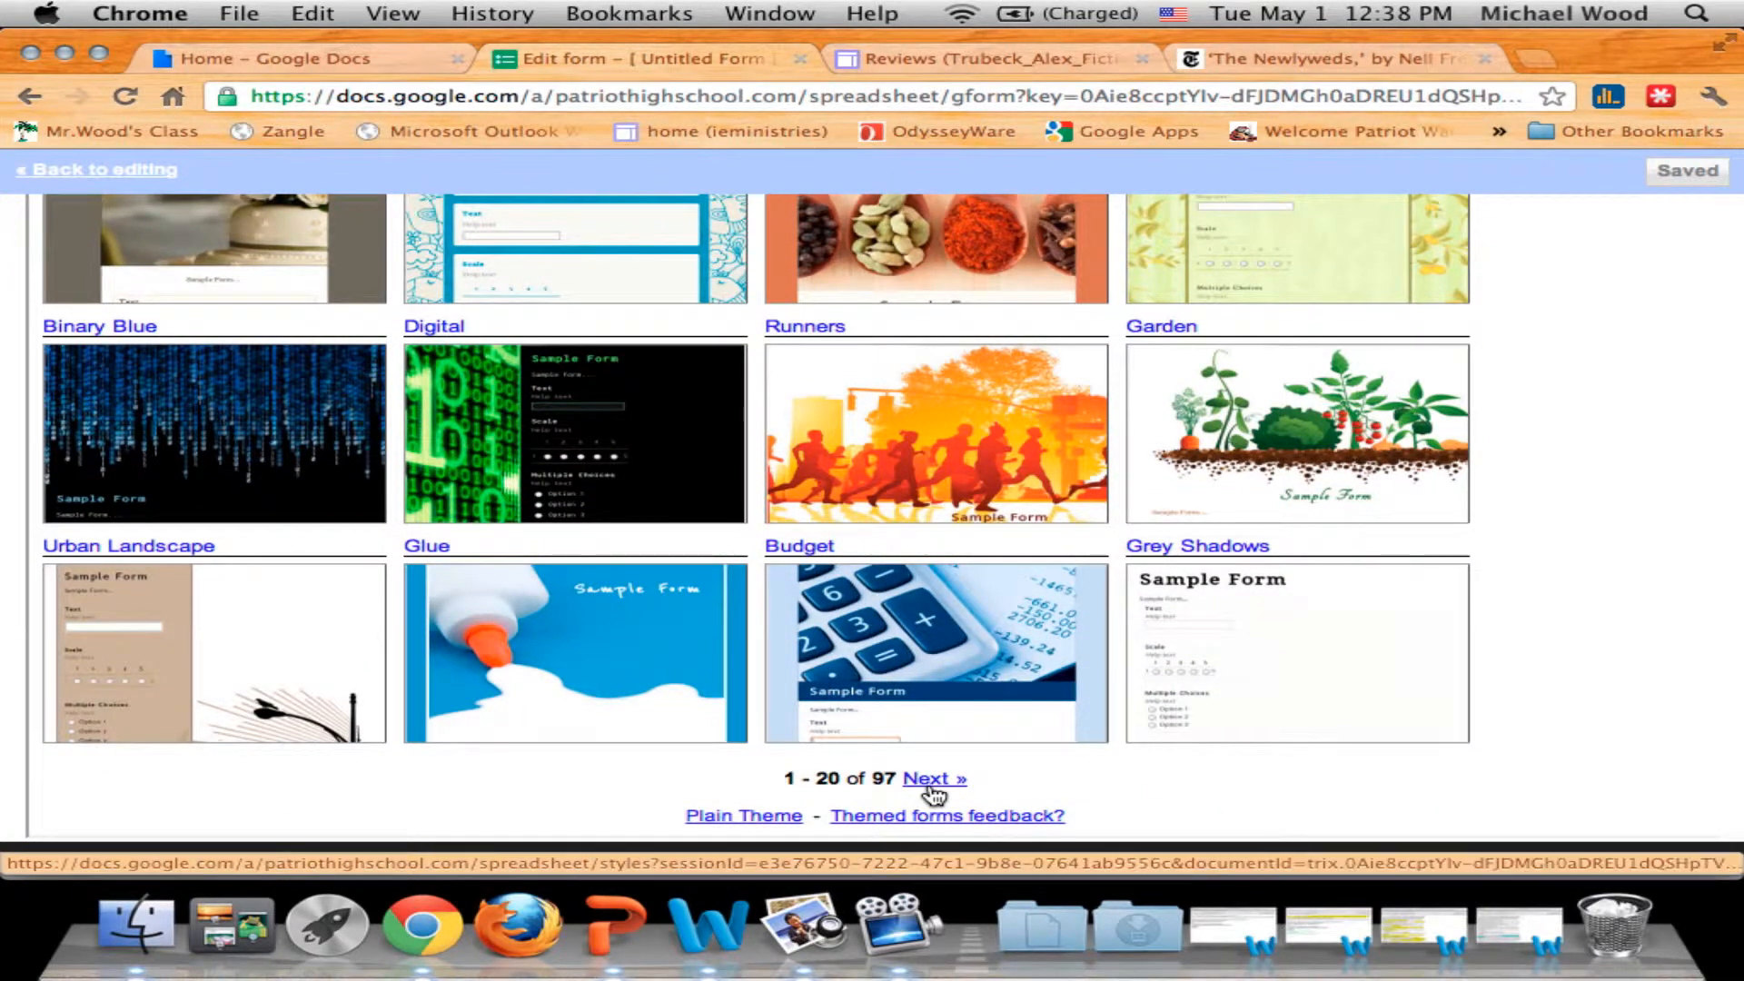
click(931, 786)
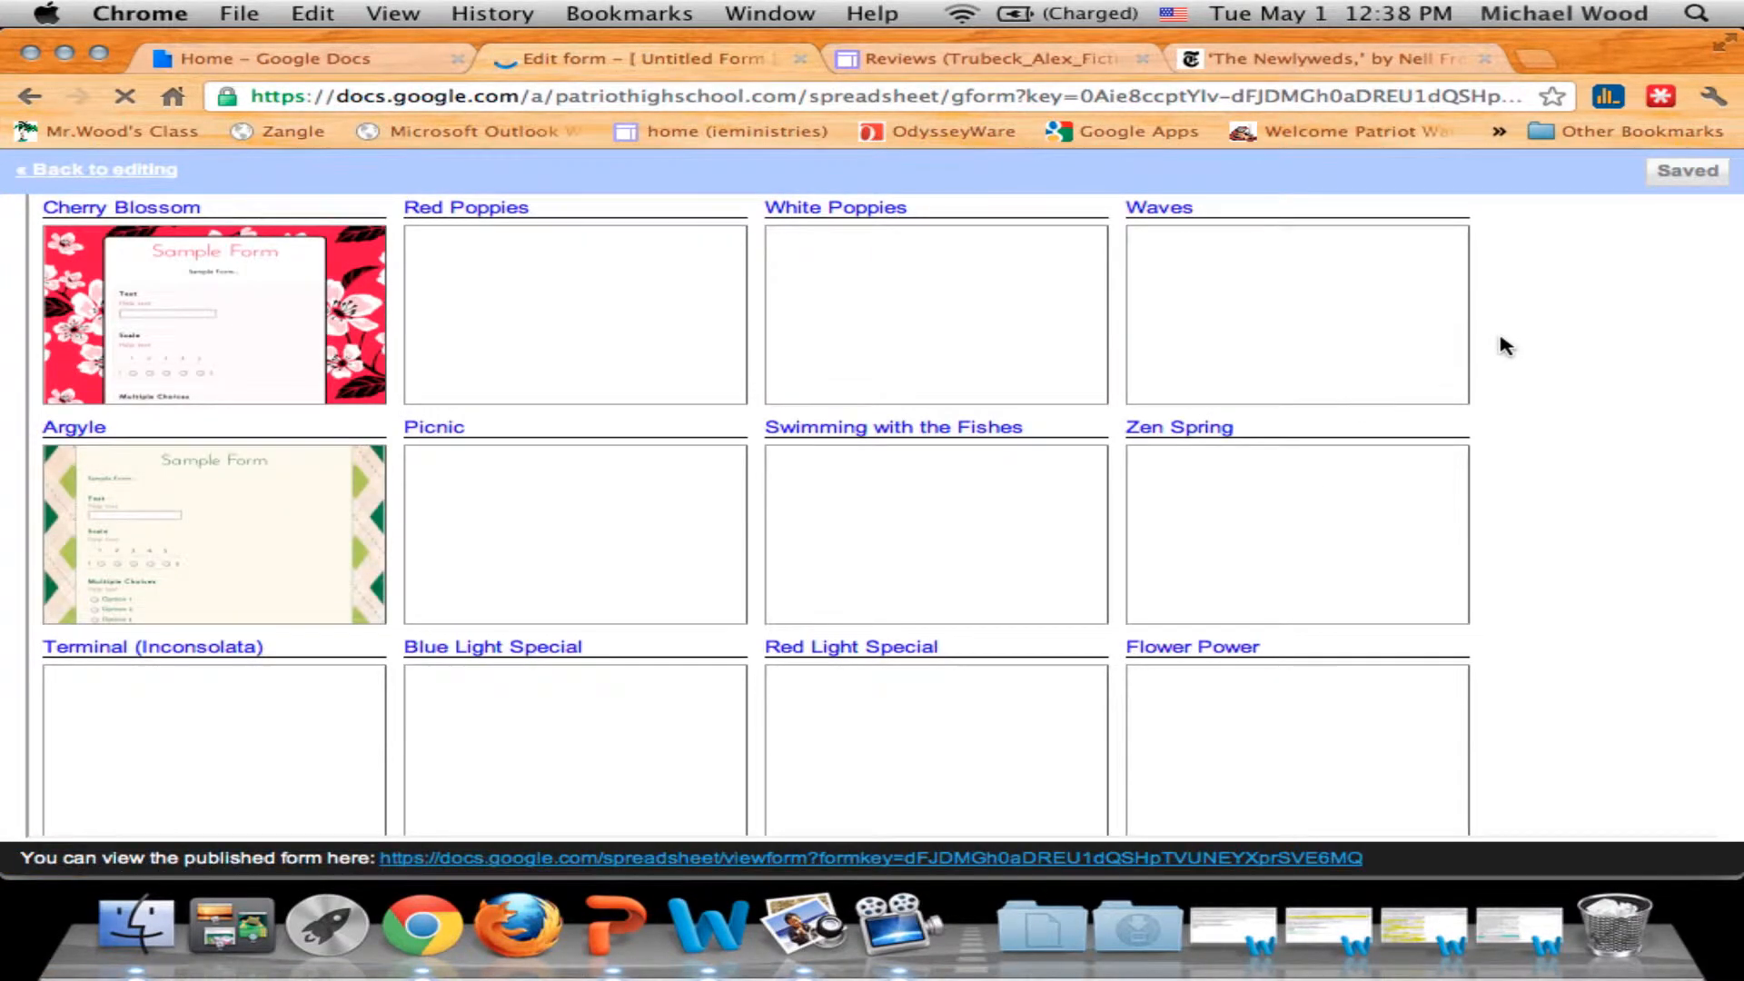
scroll(1505, 345, down, 6)
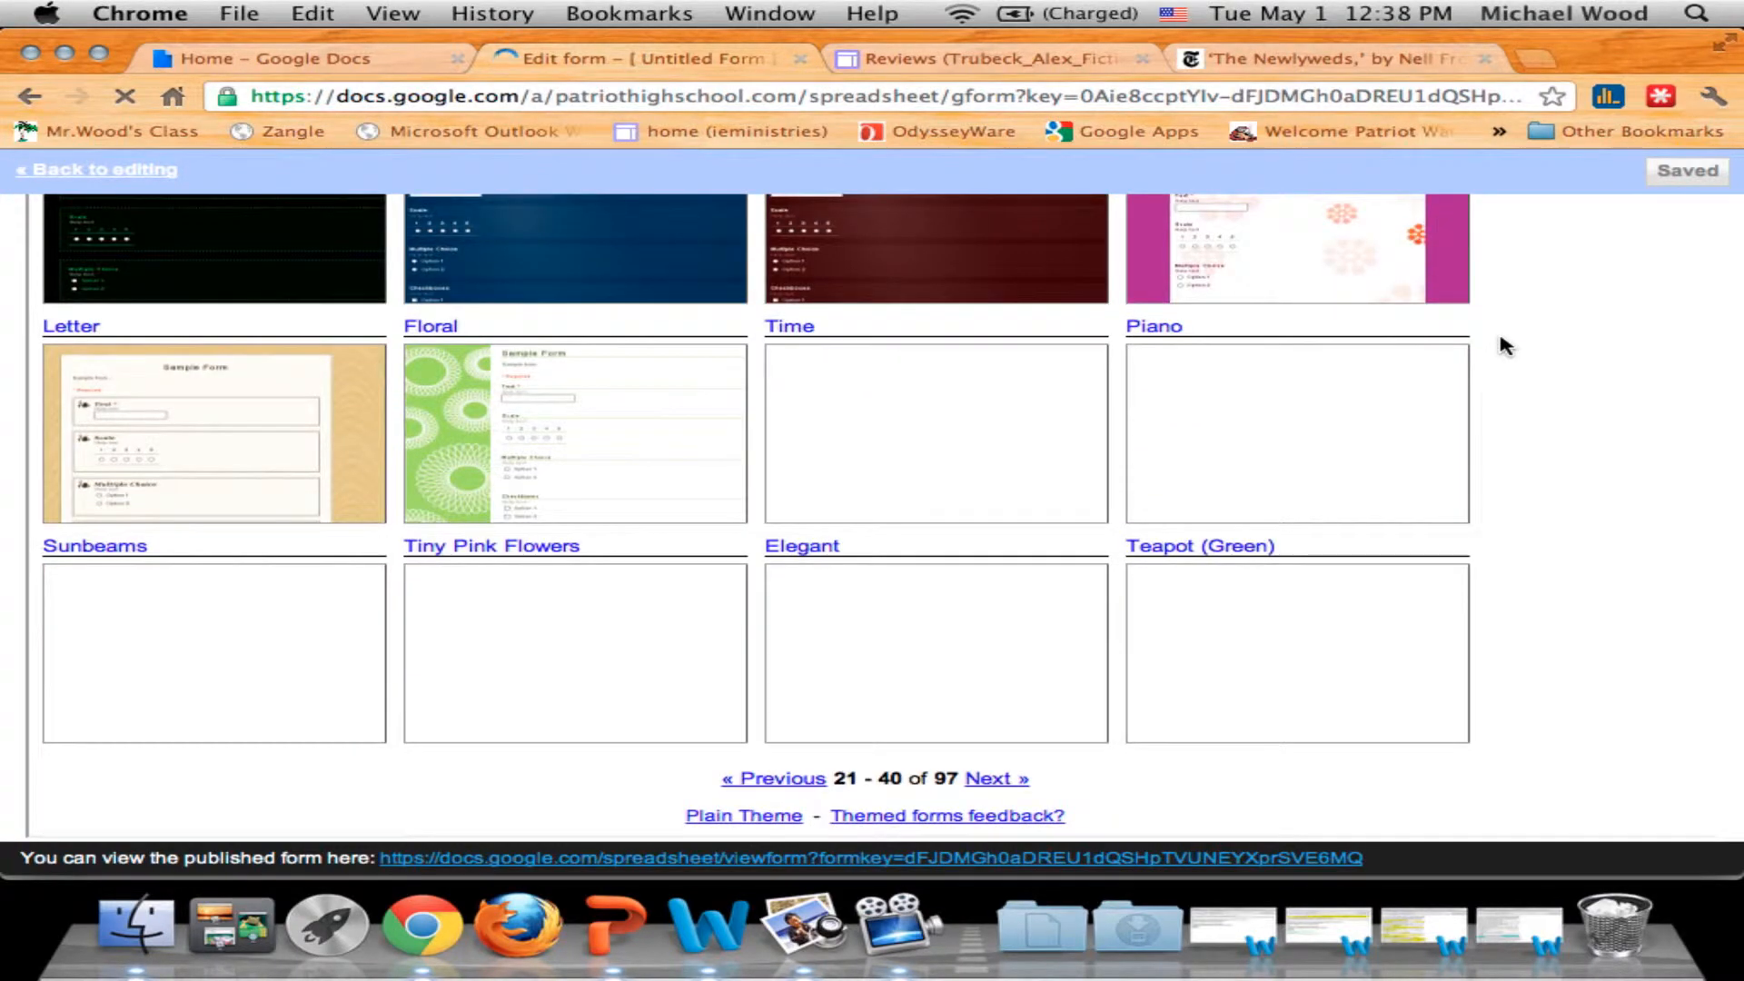
scroll(1504, 345, up, 2)
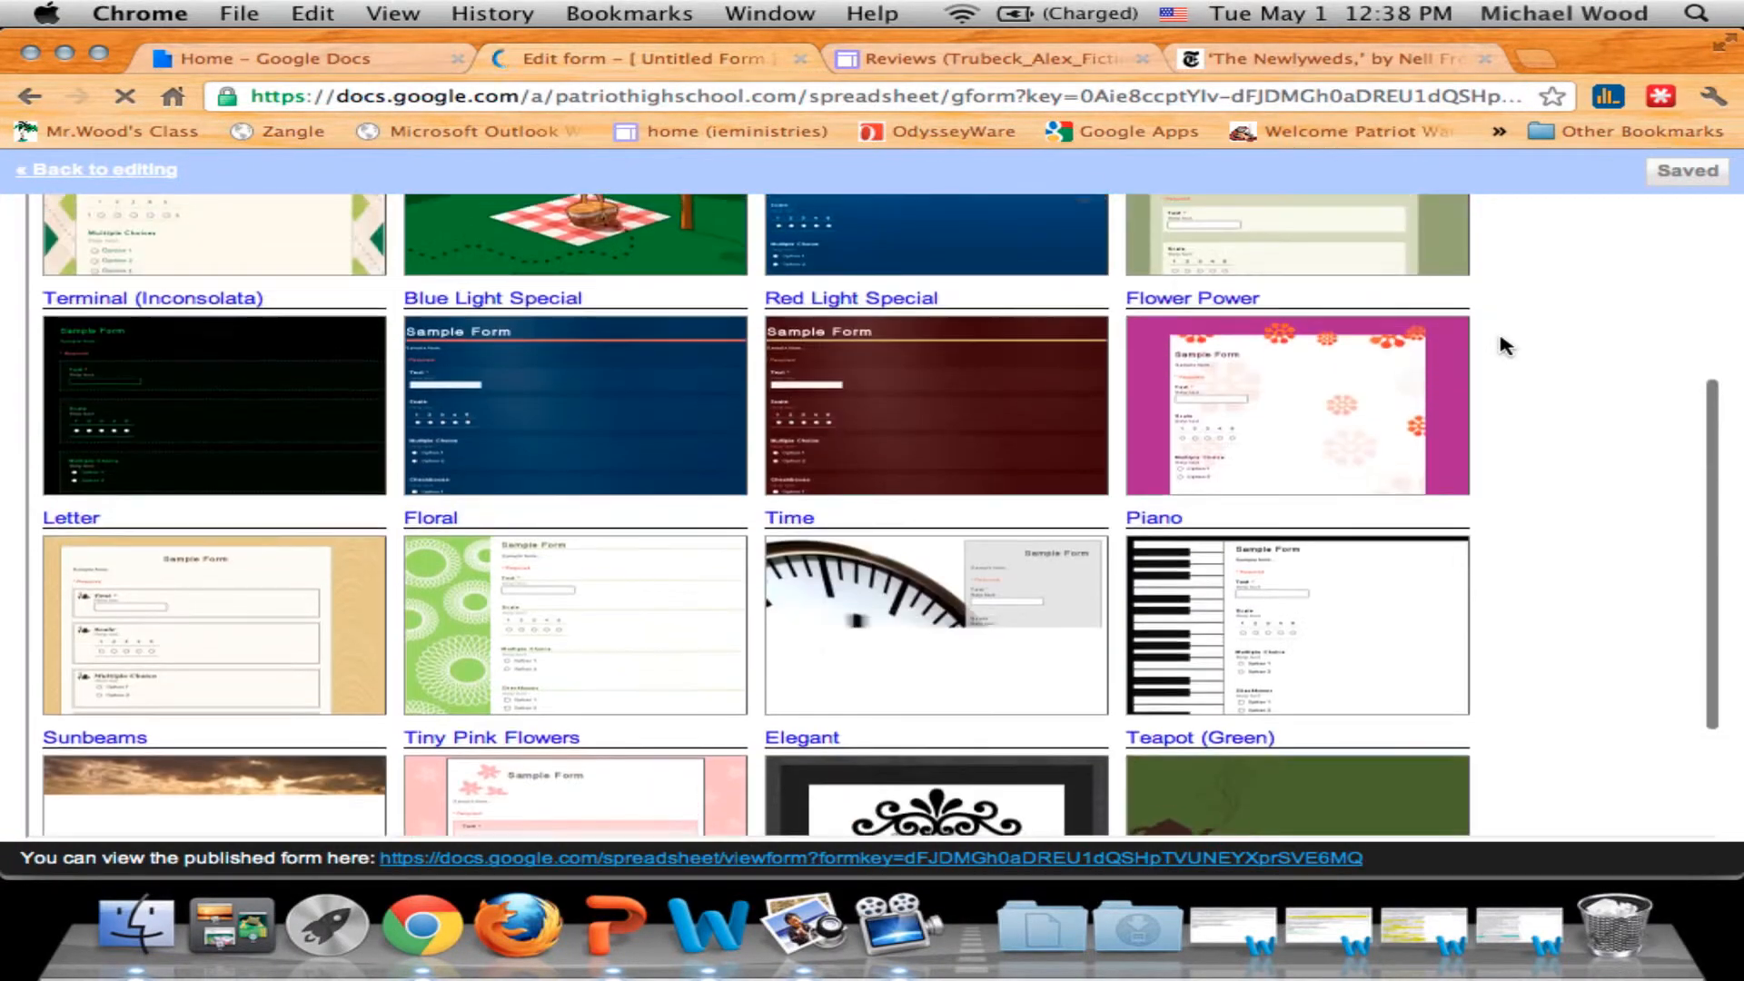
scroll(1505, 345, down, 3)
scroll(1504, 345, up, 7)
scroll(1504, 345, down, 8)
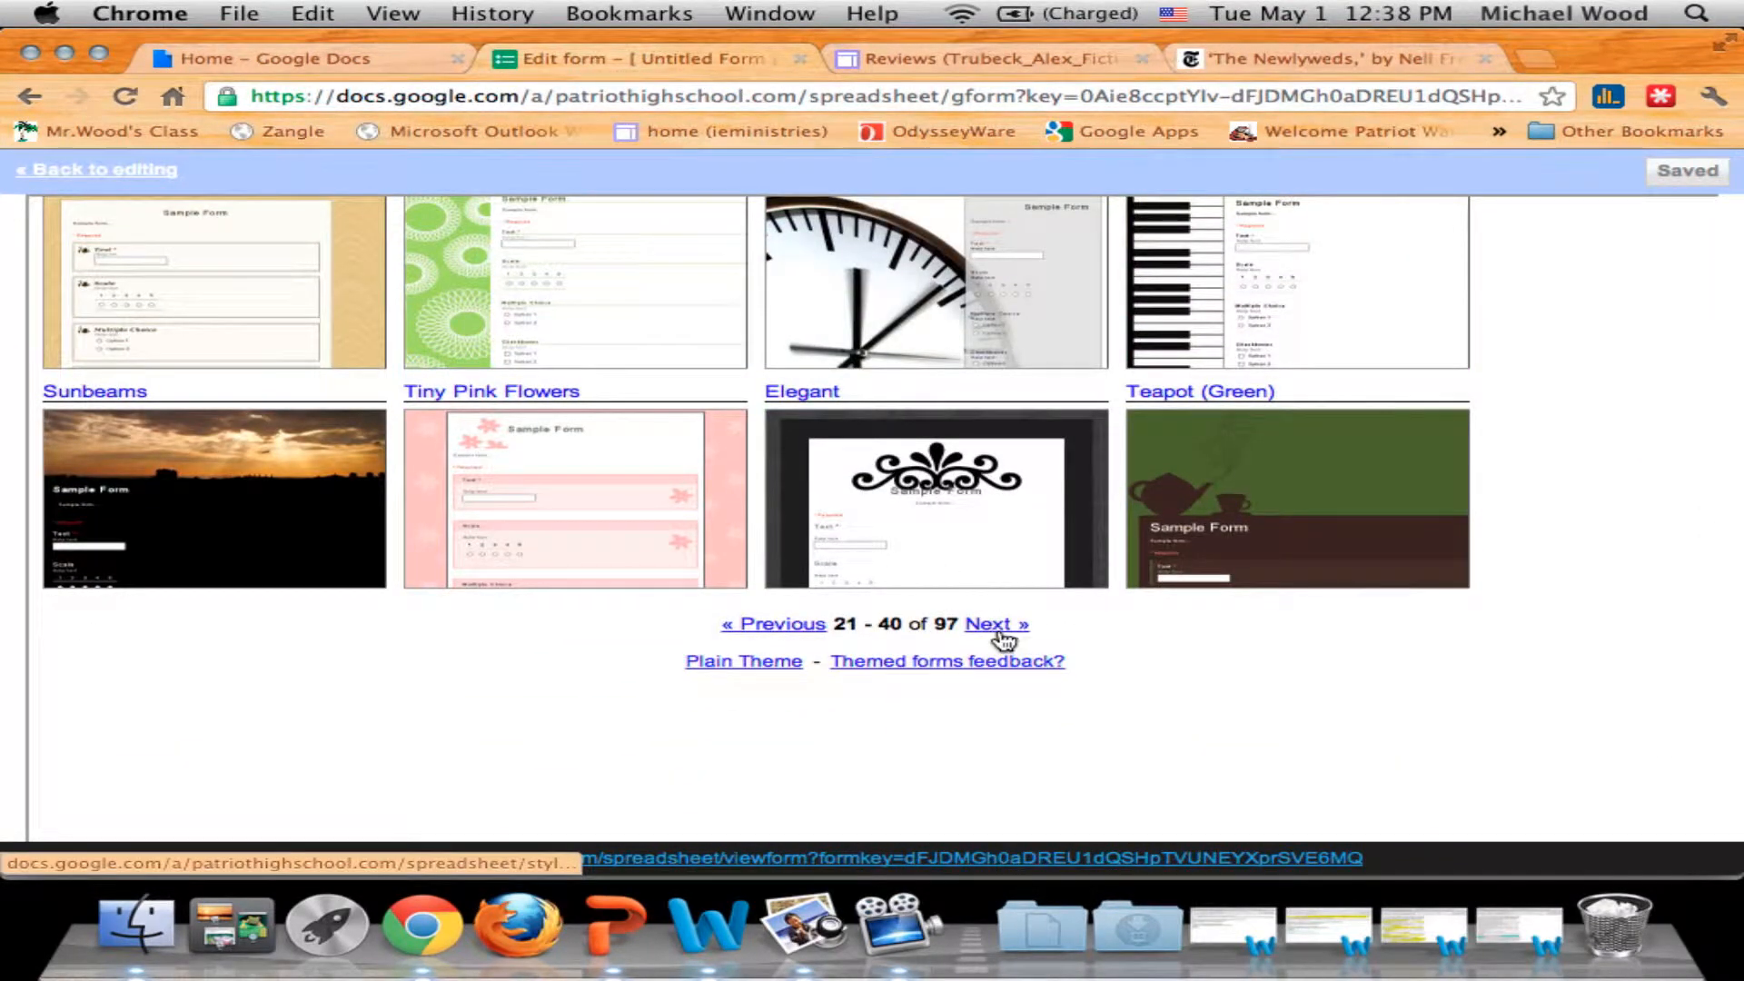
click(1003, 634)
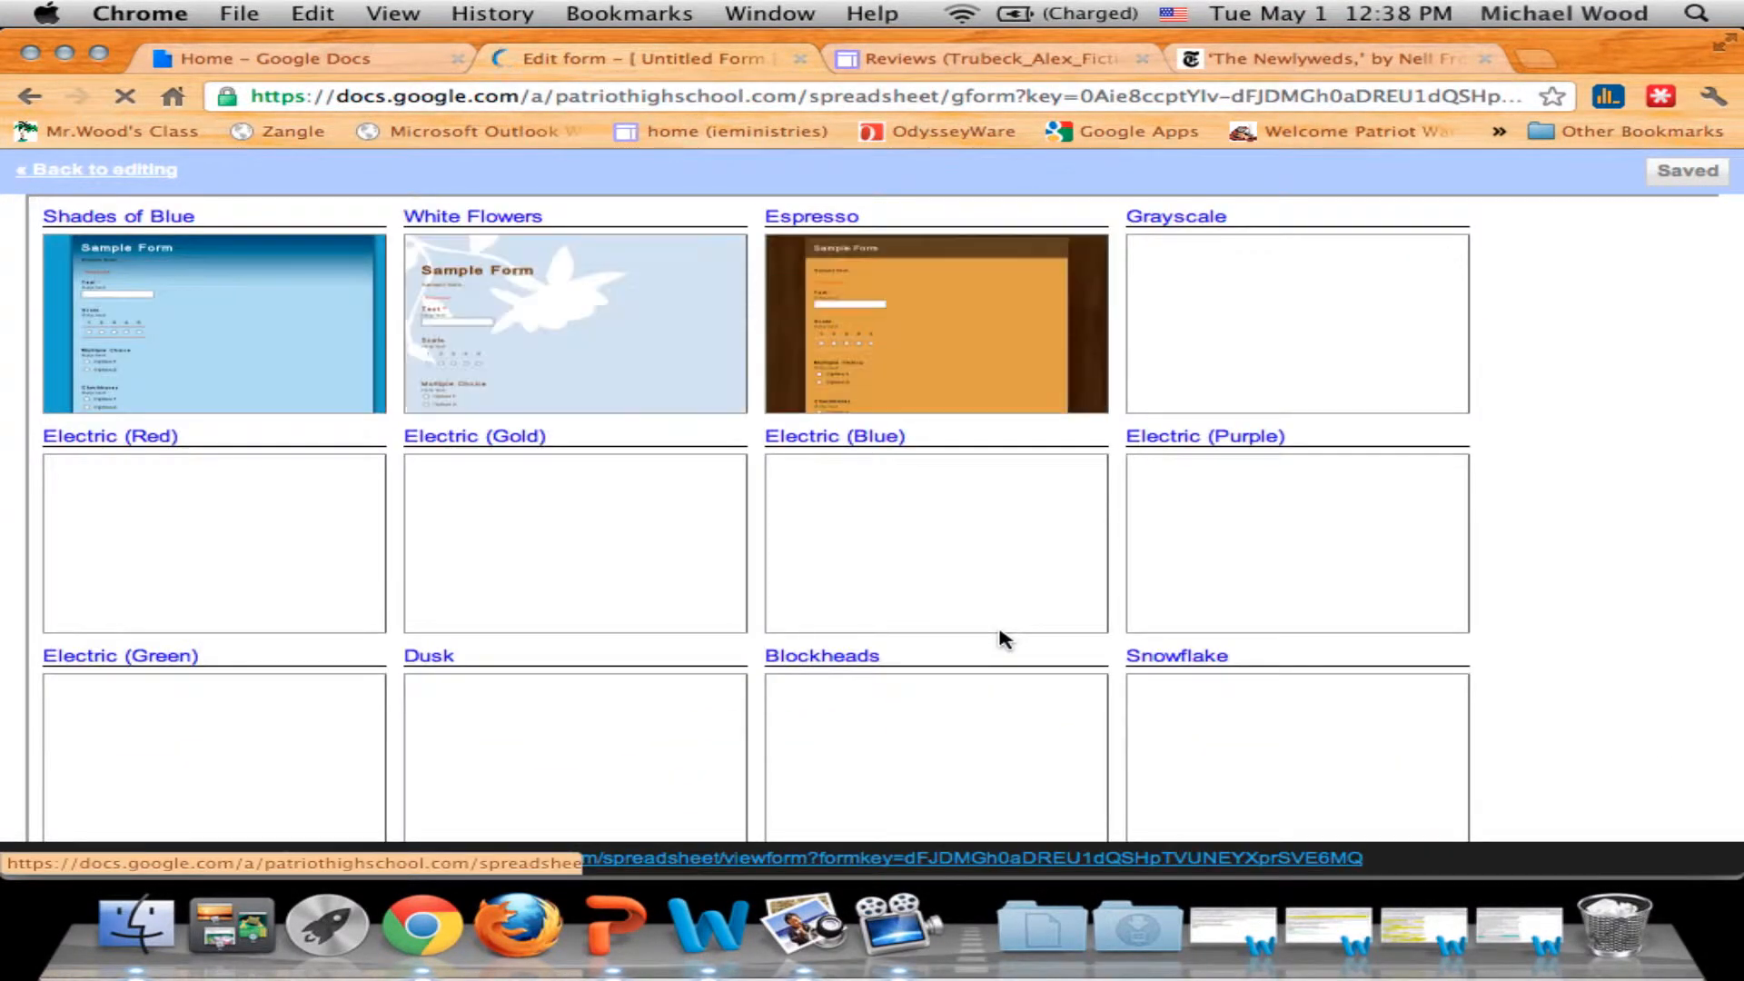
scroll(1578, 418, down, 6)
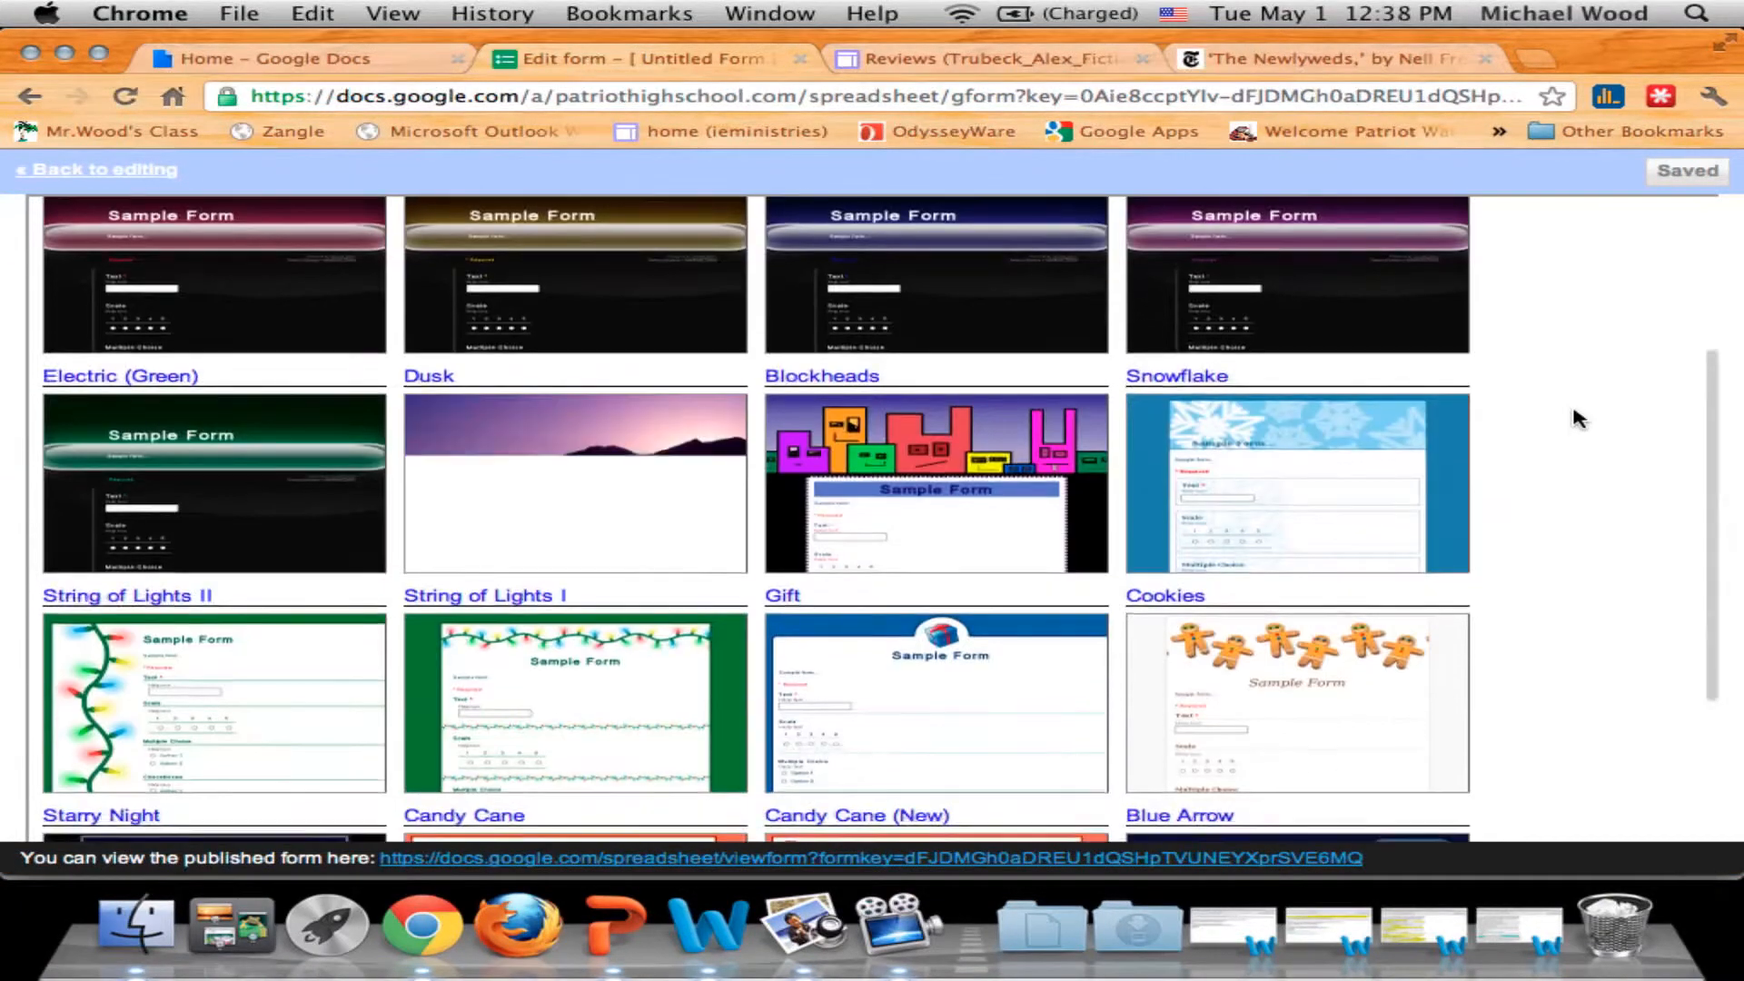
scroll(1579, 418, up, 6)
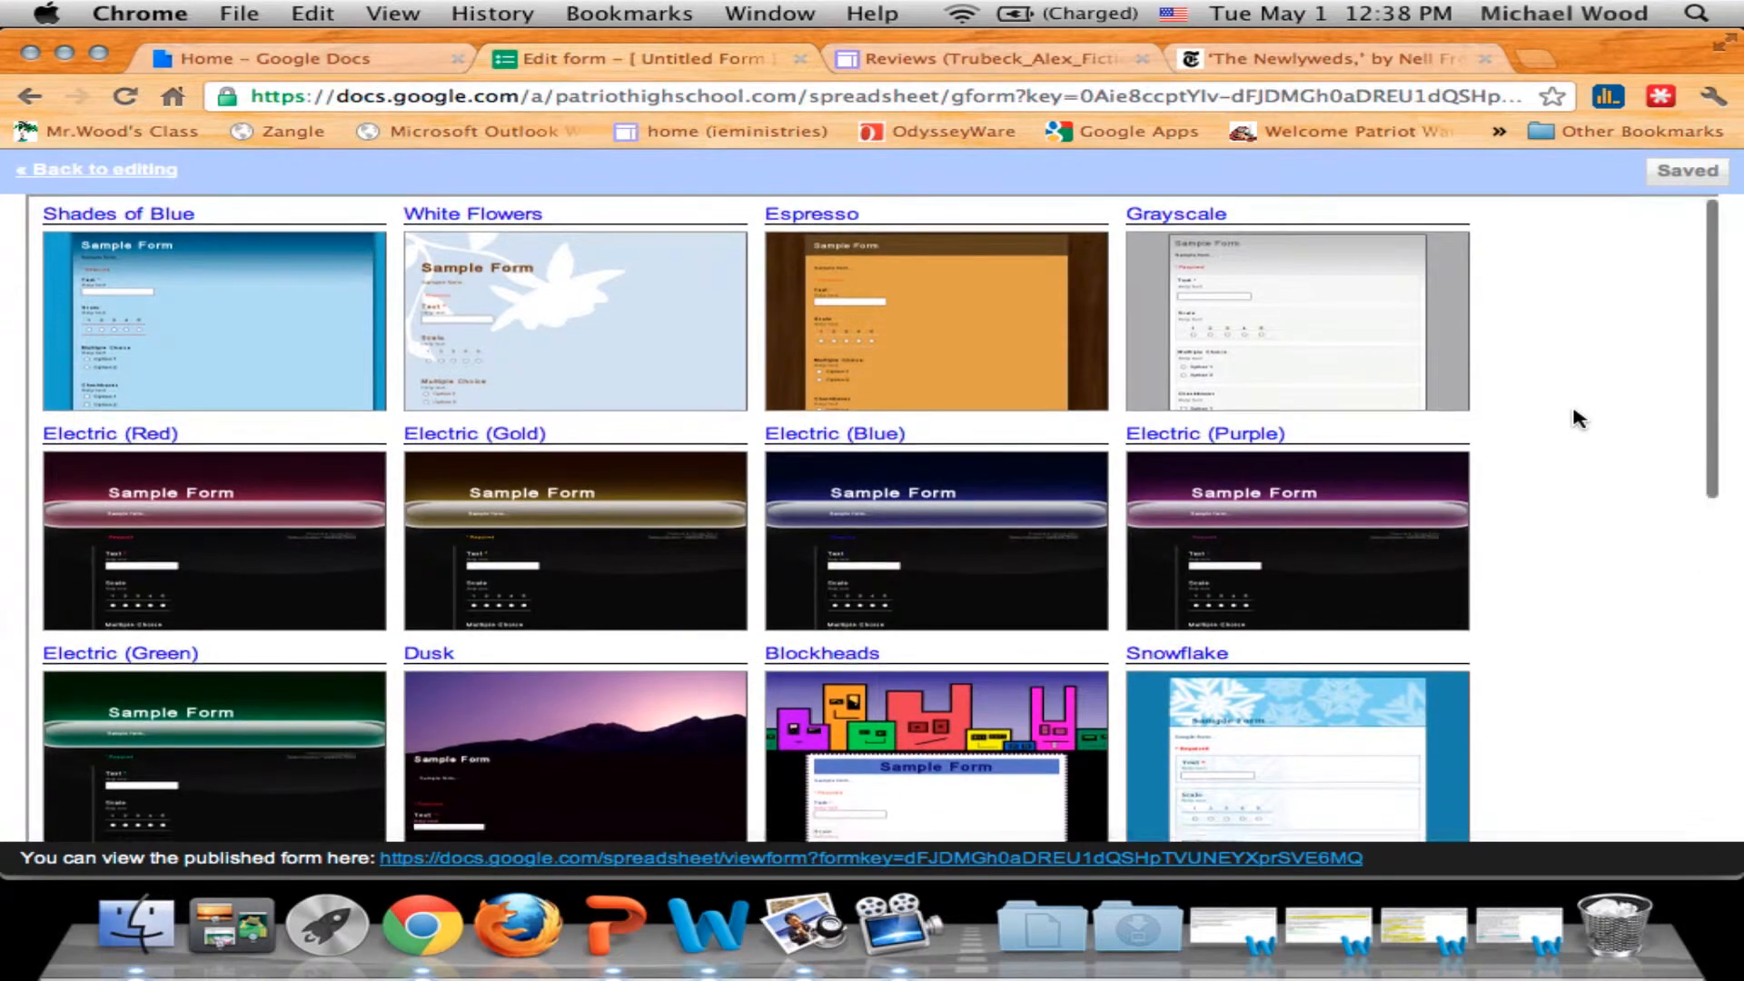
scroll(1578, 418, down, 6)
scroll(1579, 418, down, 1)
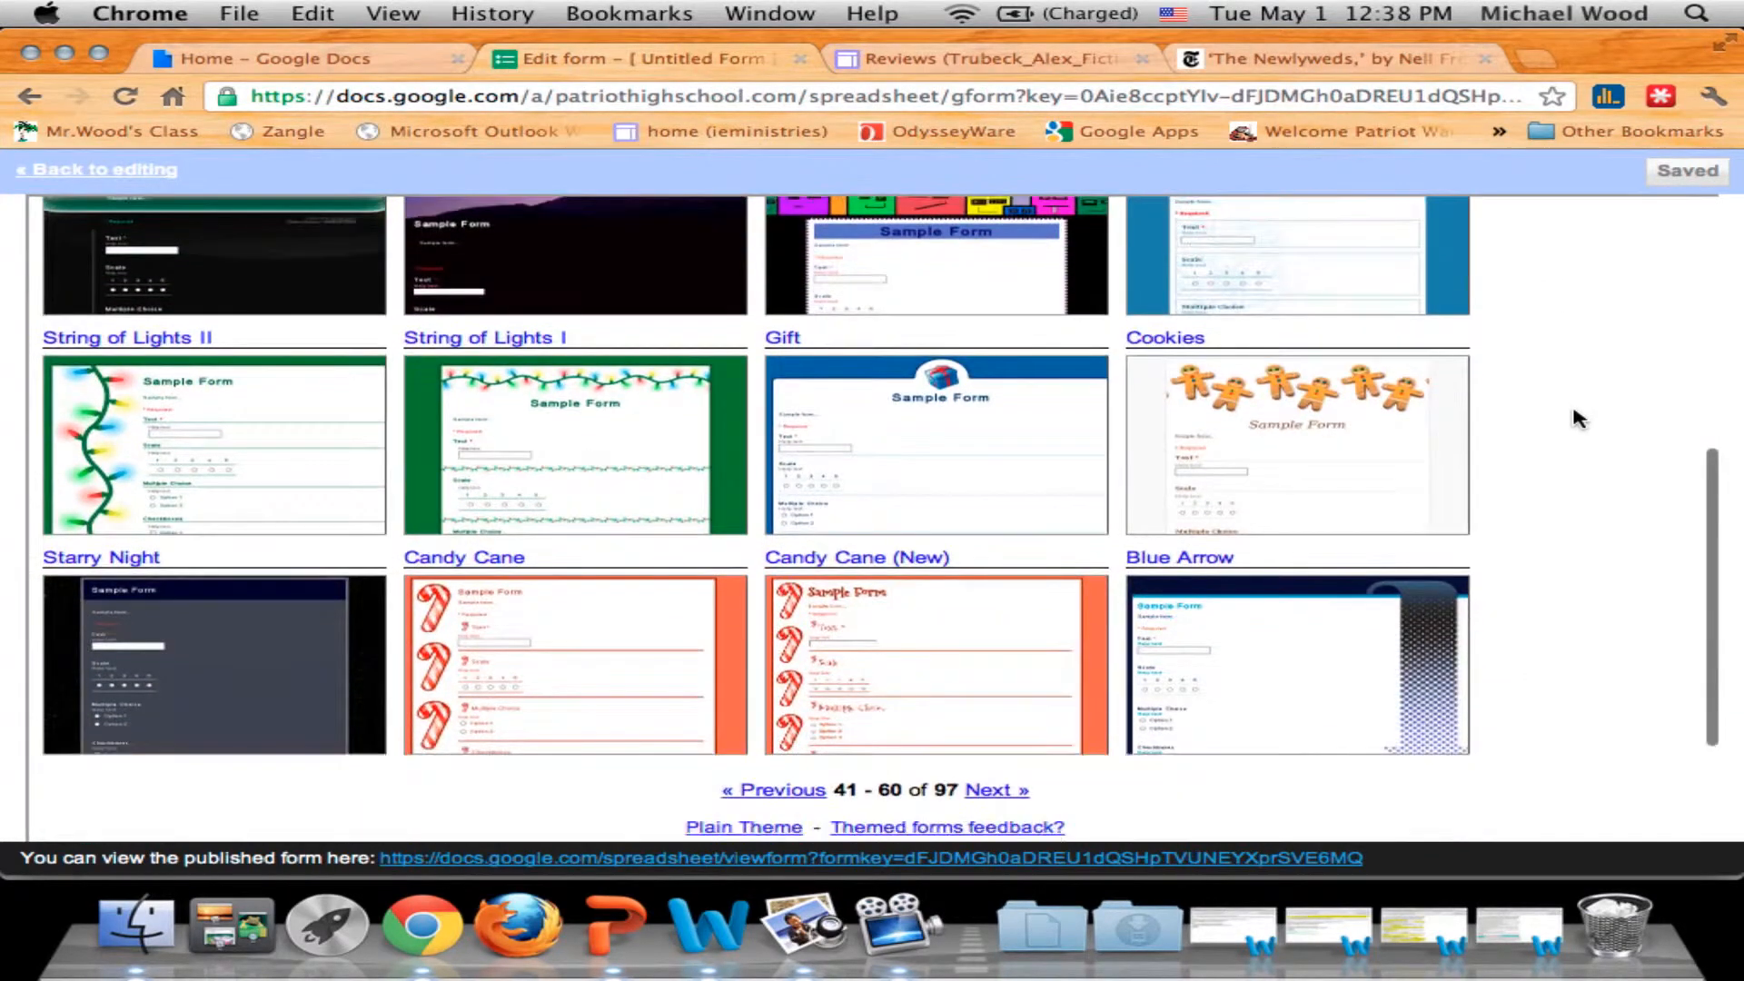
Preview the String of Lights II theme on the form and look through all questions down to the end.
click(154, 454)
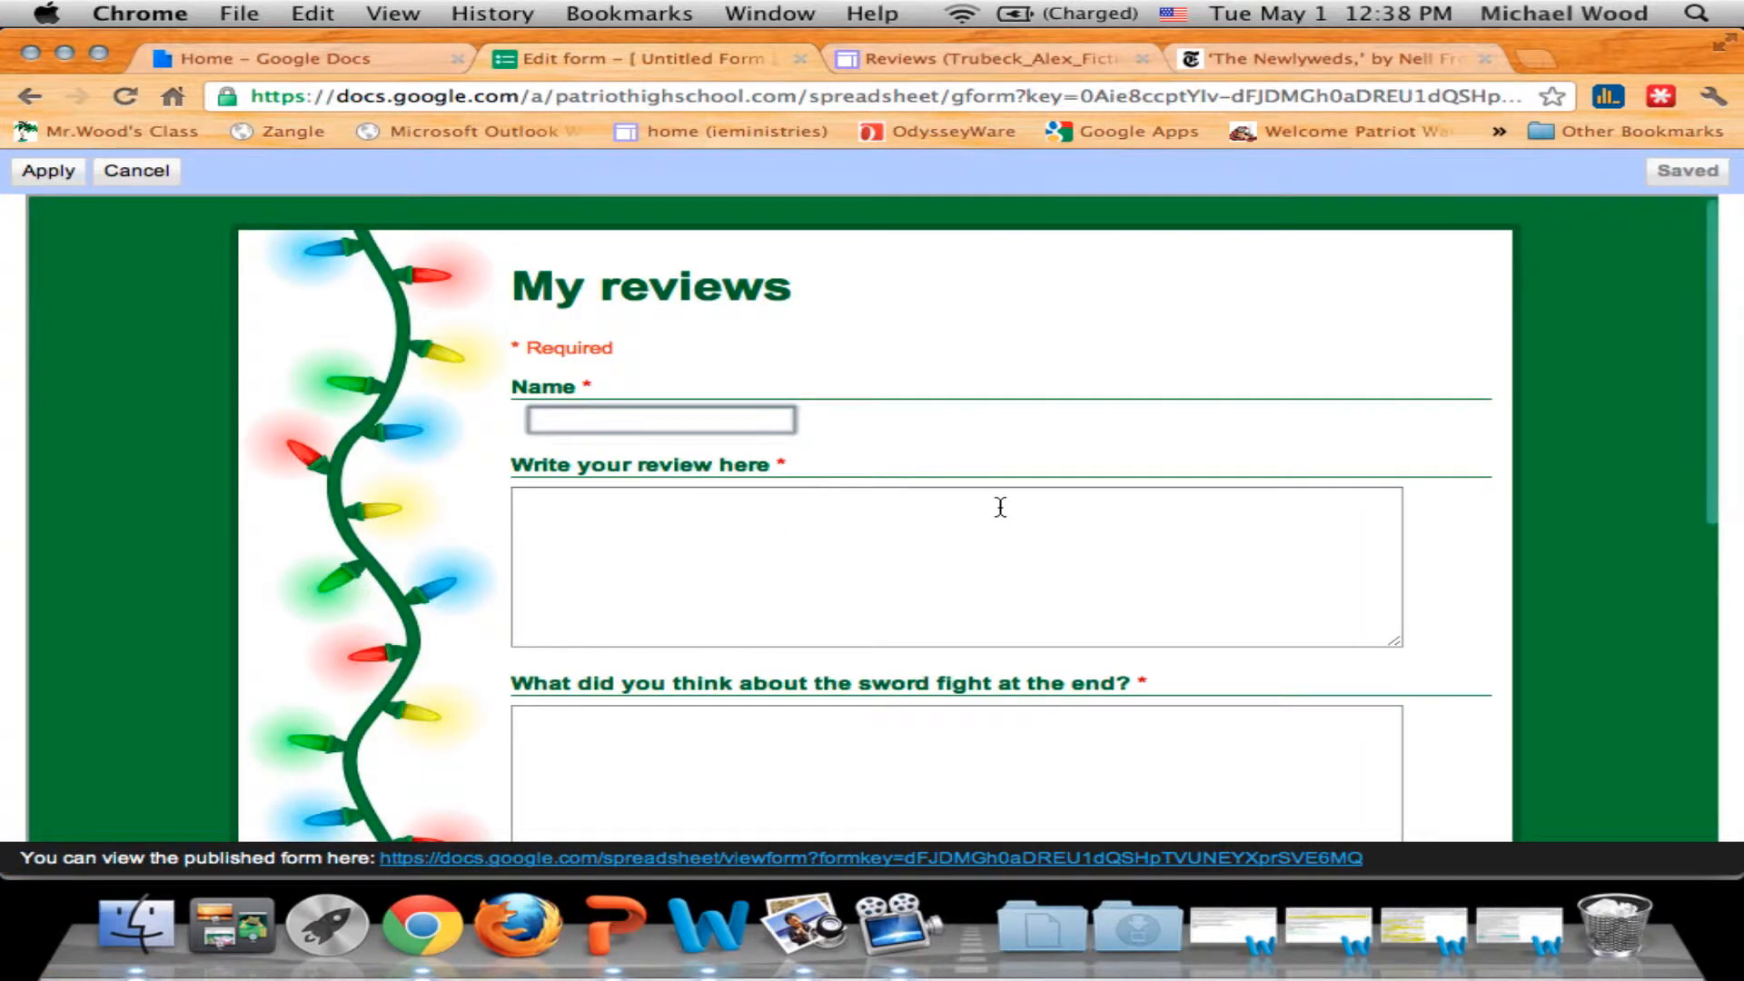
scroll(1217, 475, down, 6)
scroll(1218, 481, down, 2)
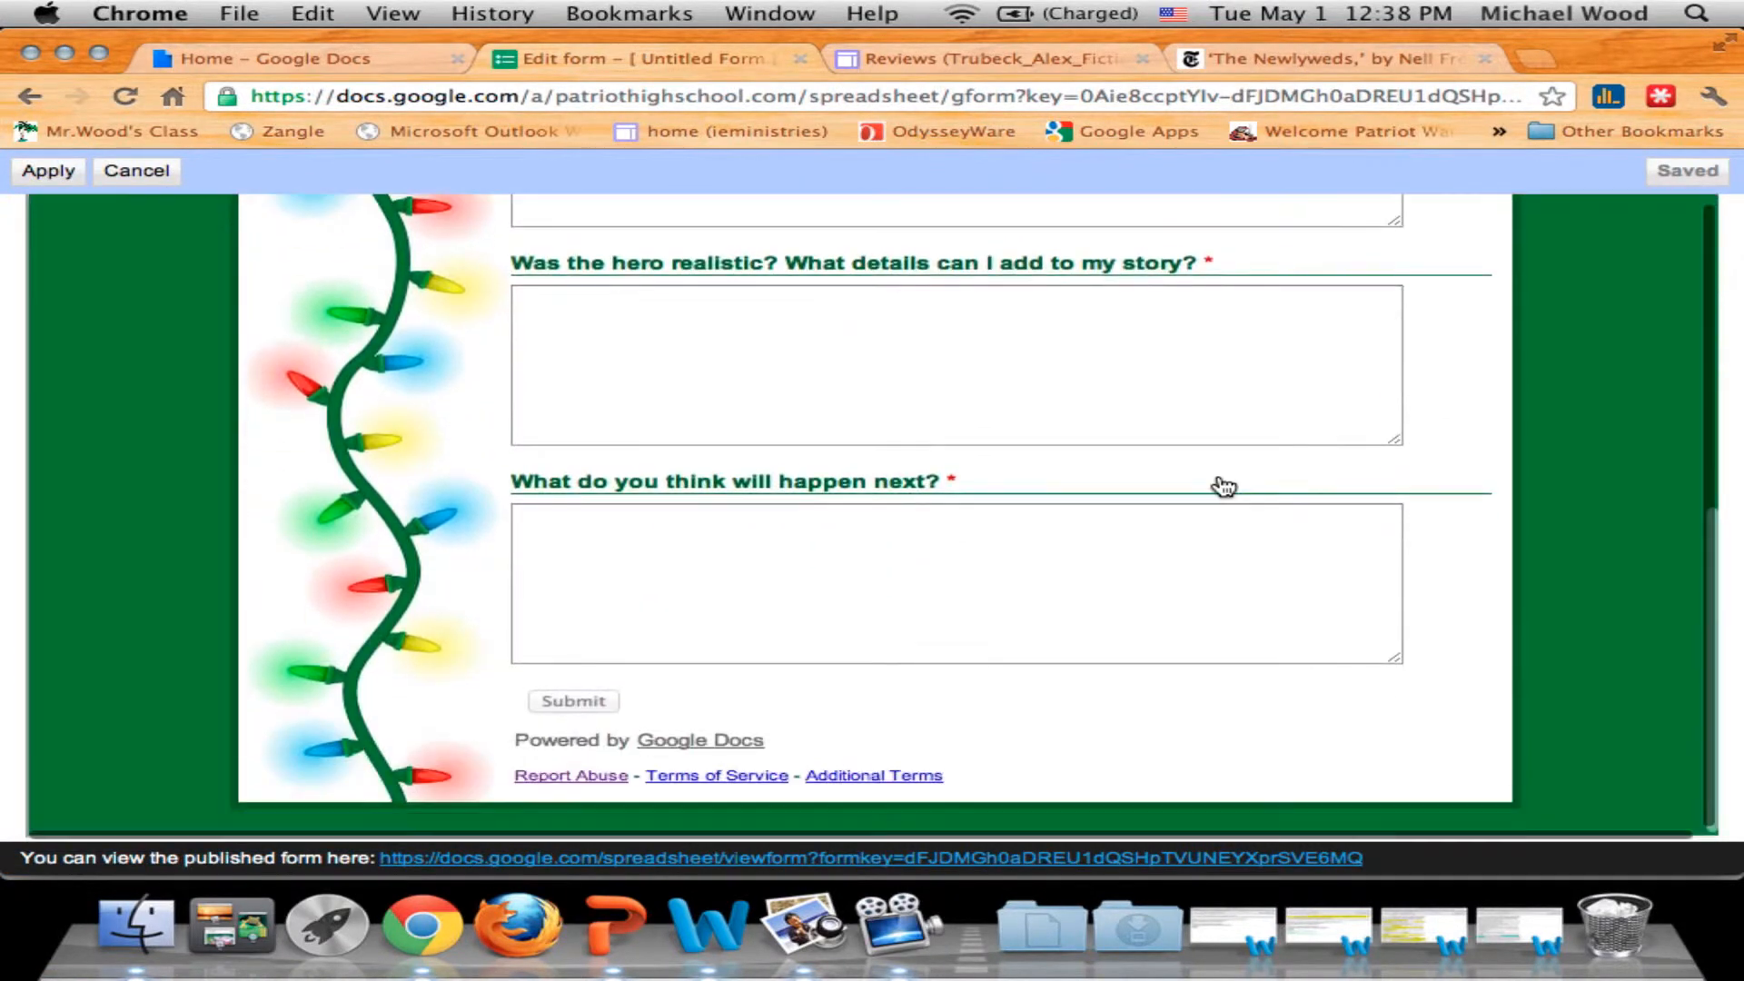
Apply the String of Lights II theme to the form and copy the form's embed code.
scroll(799, 690, up, 7)
click(41, 171)
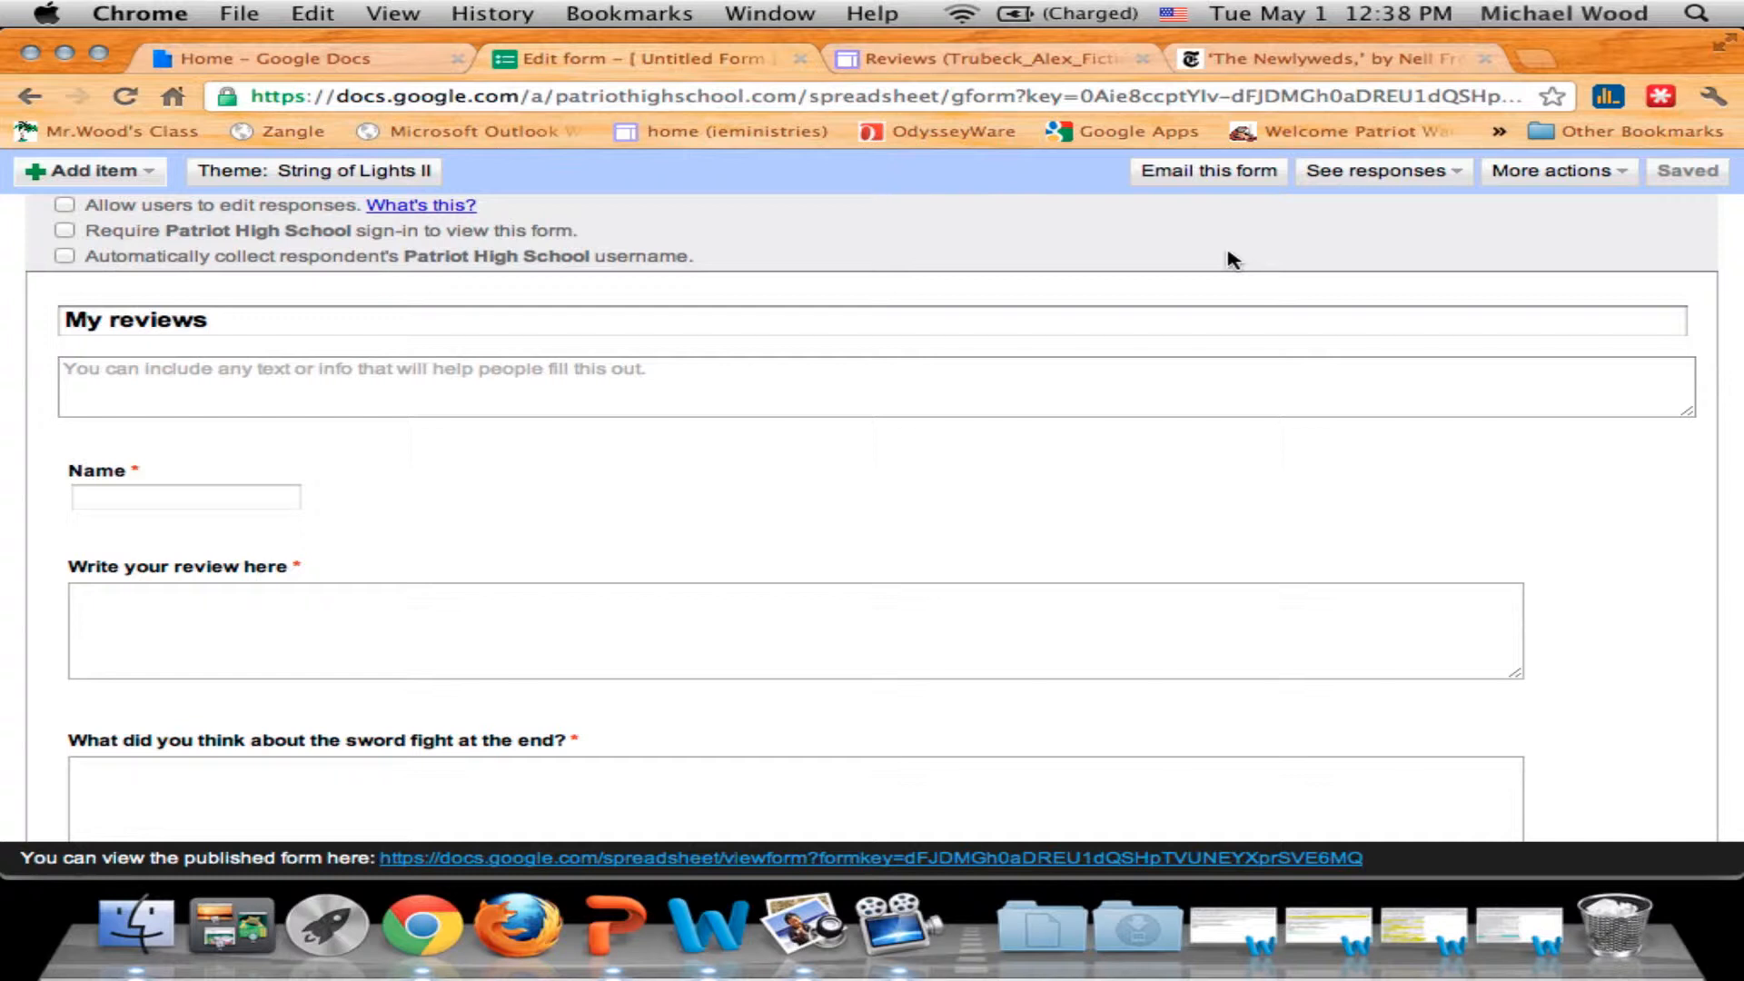
click(1548, 171)
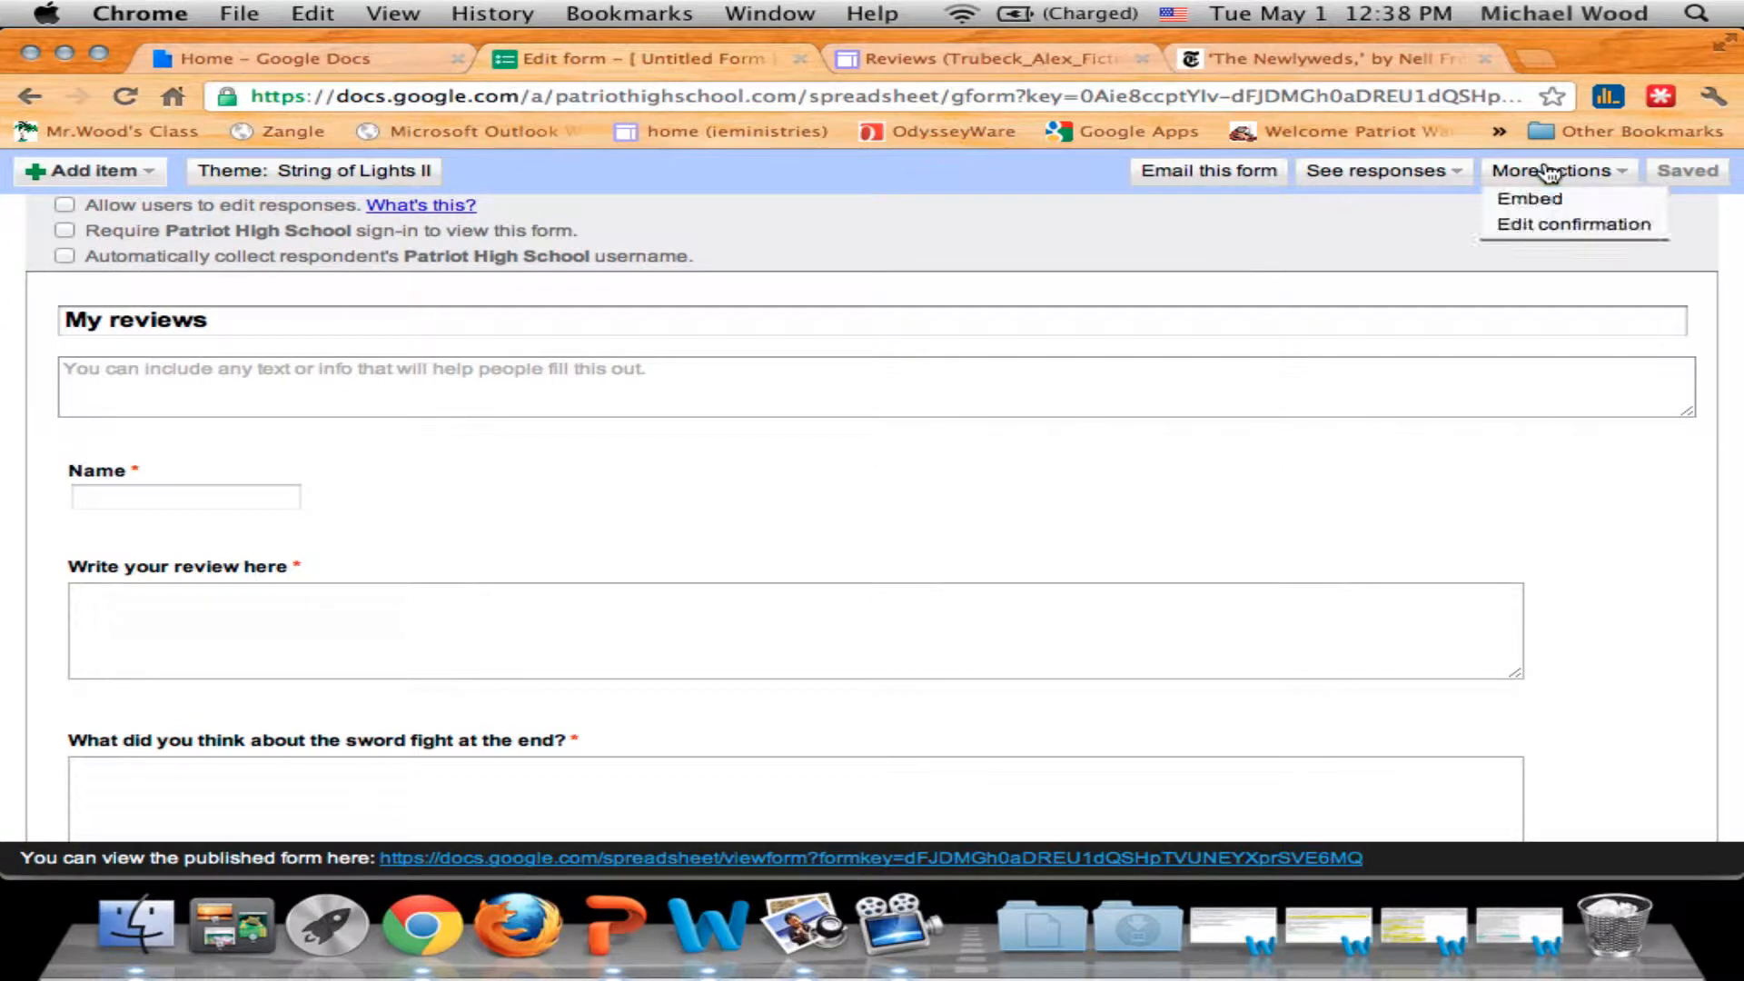
click(1605, 205)
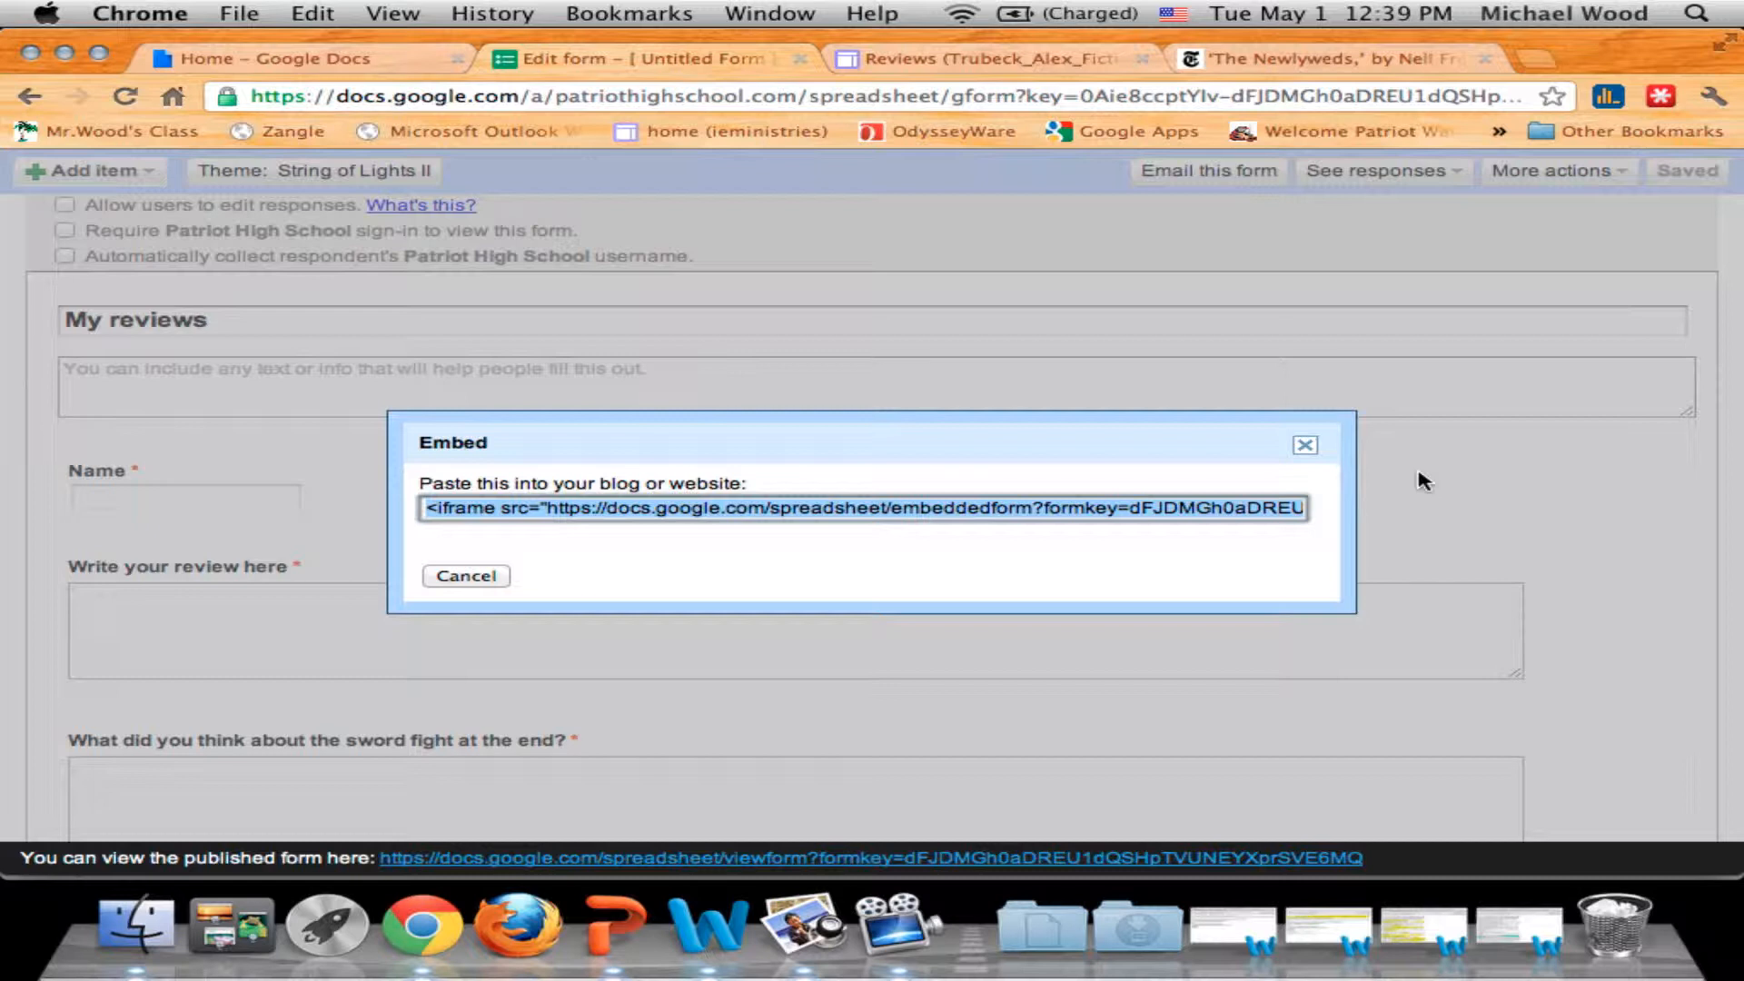
key(super+c)
Embed the form in the right column of the site's Reviews page by pasting its code as HTML, and save the page.
click(979, 60)
click(1141, 174)
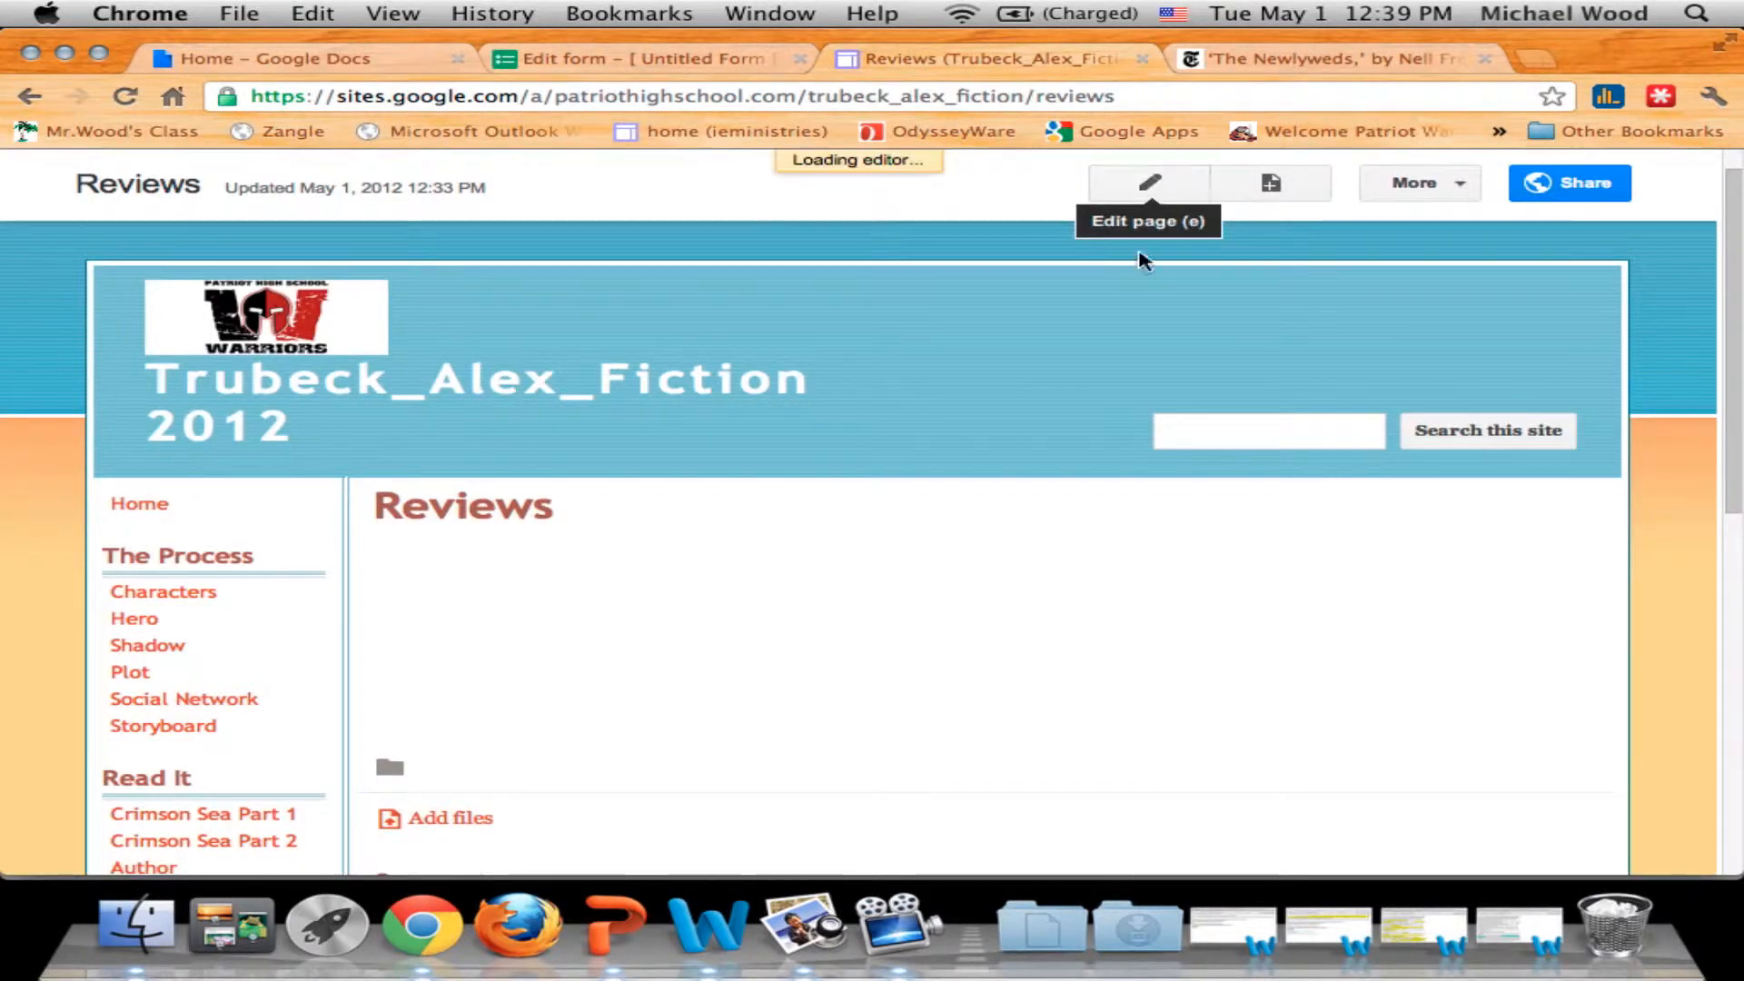
scroll(1124, 498, down, 3)
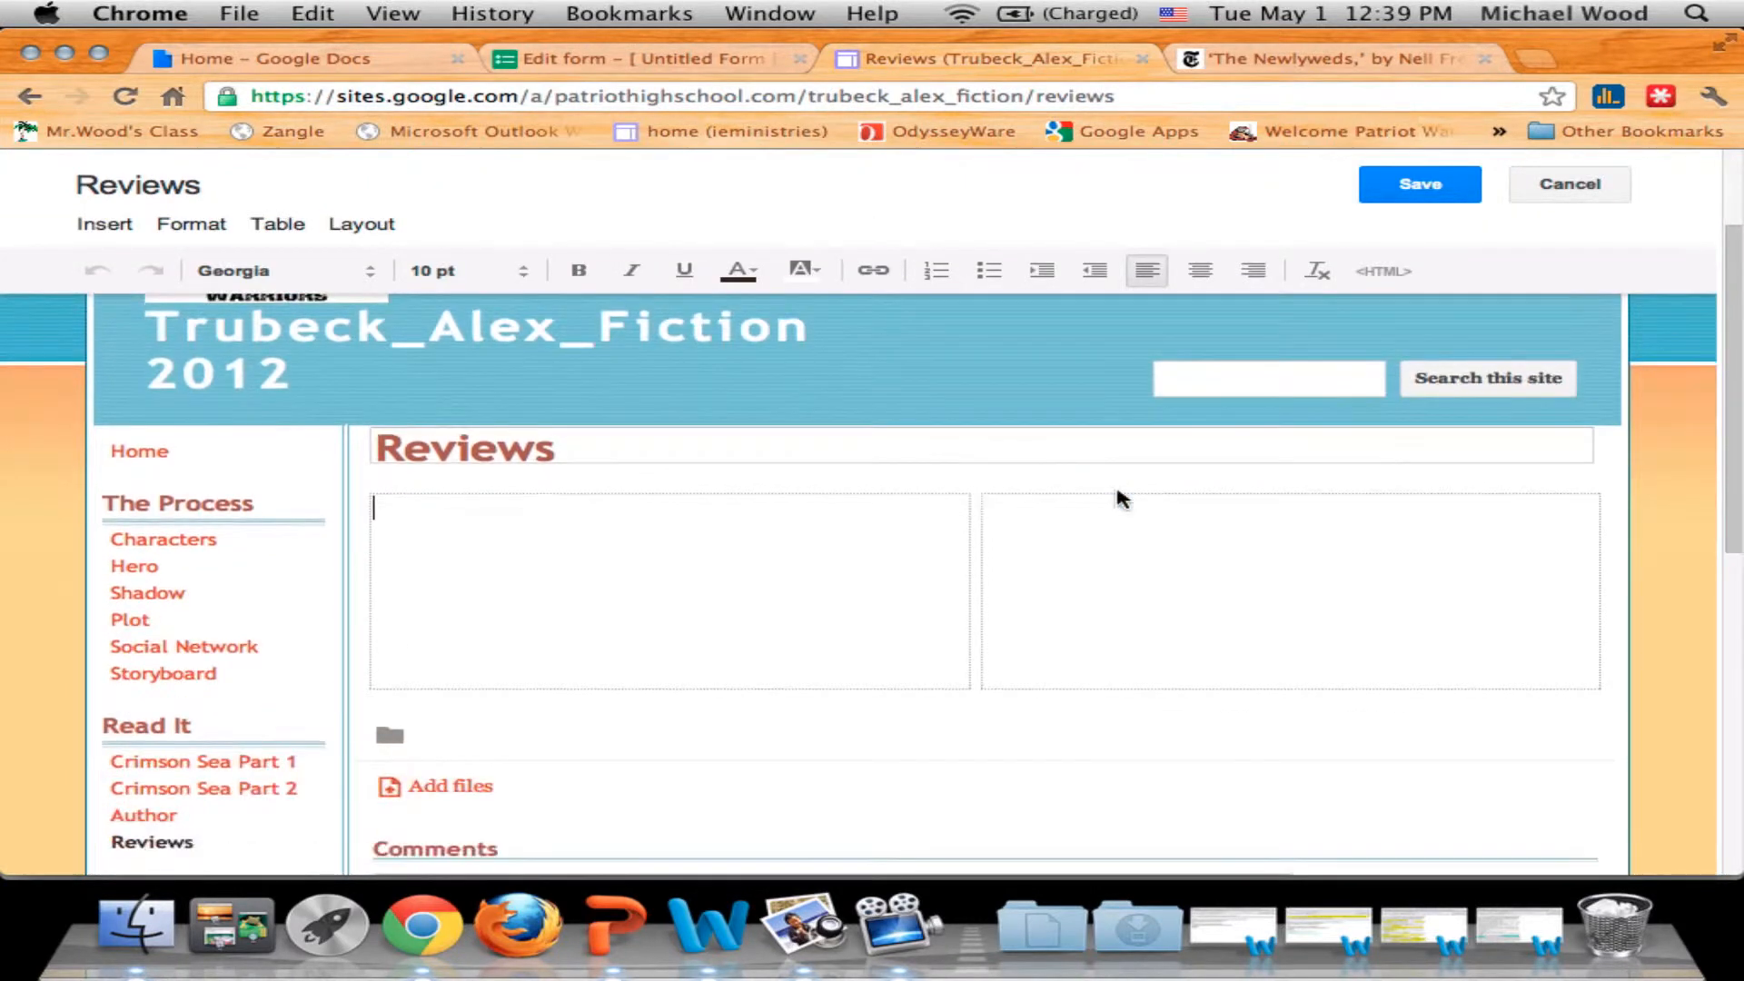
click(1064, 507)
click(1390, 273)
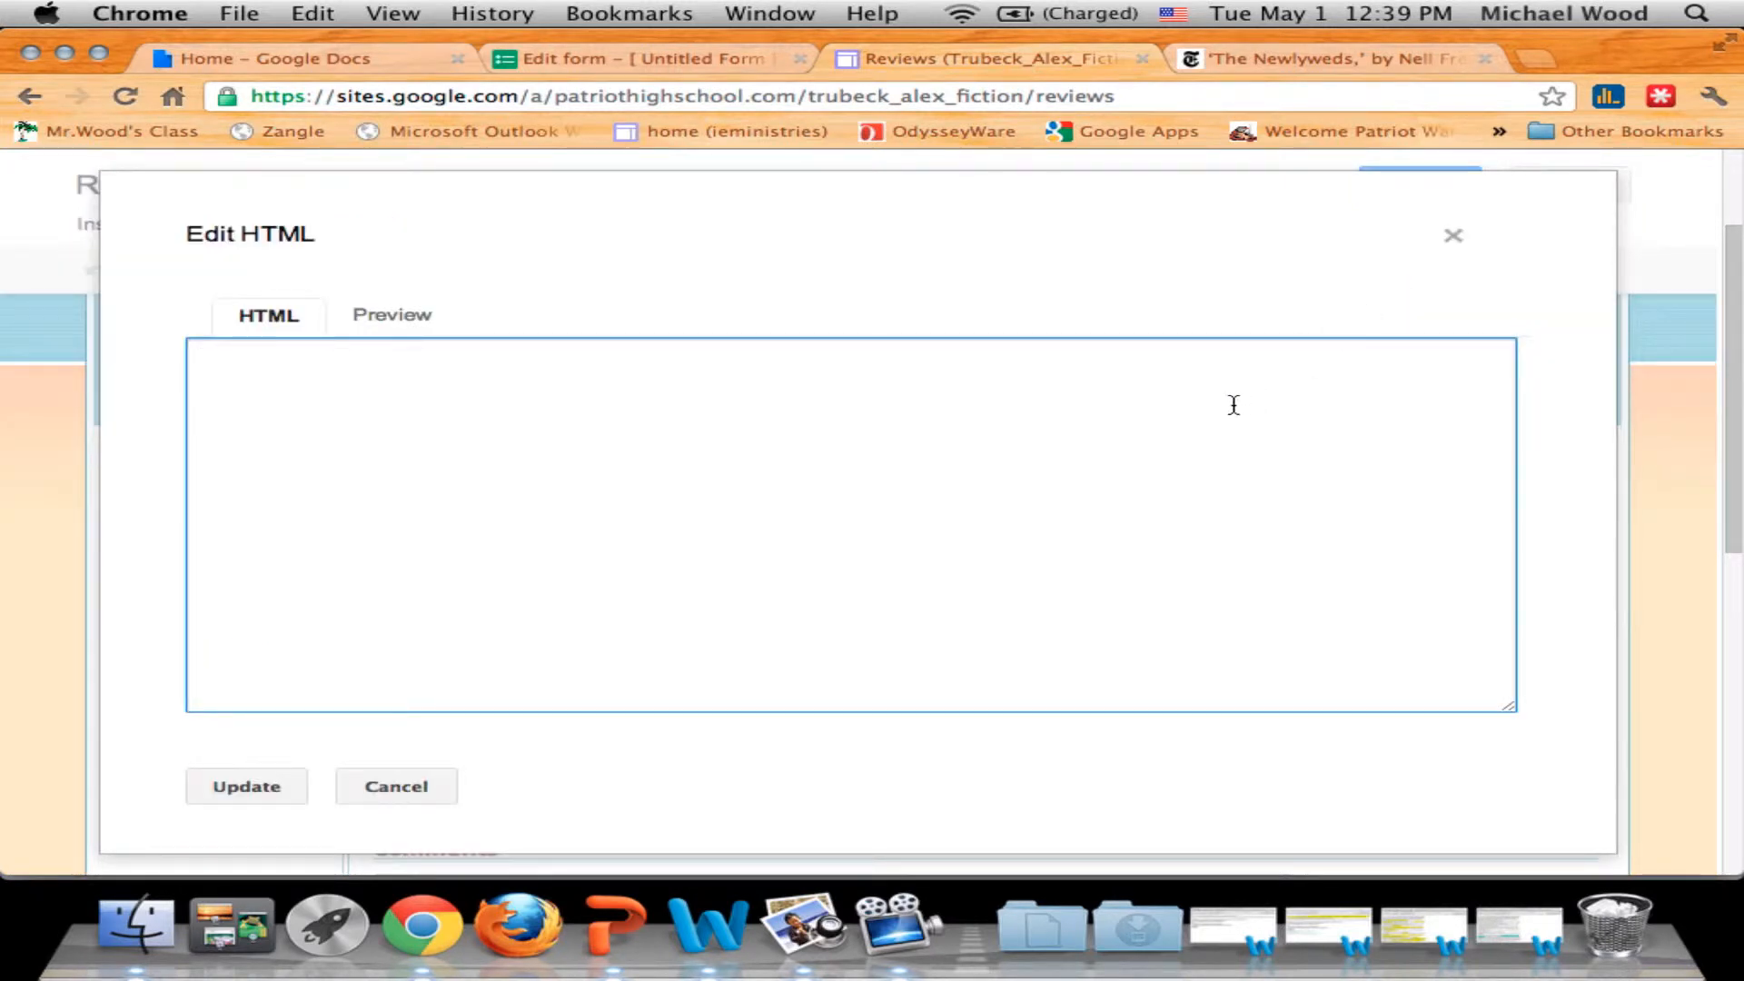
key(super+v)
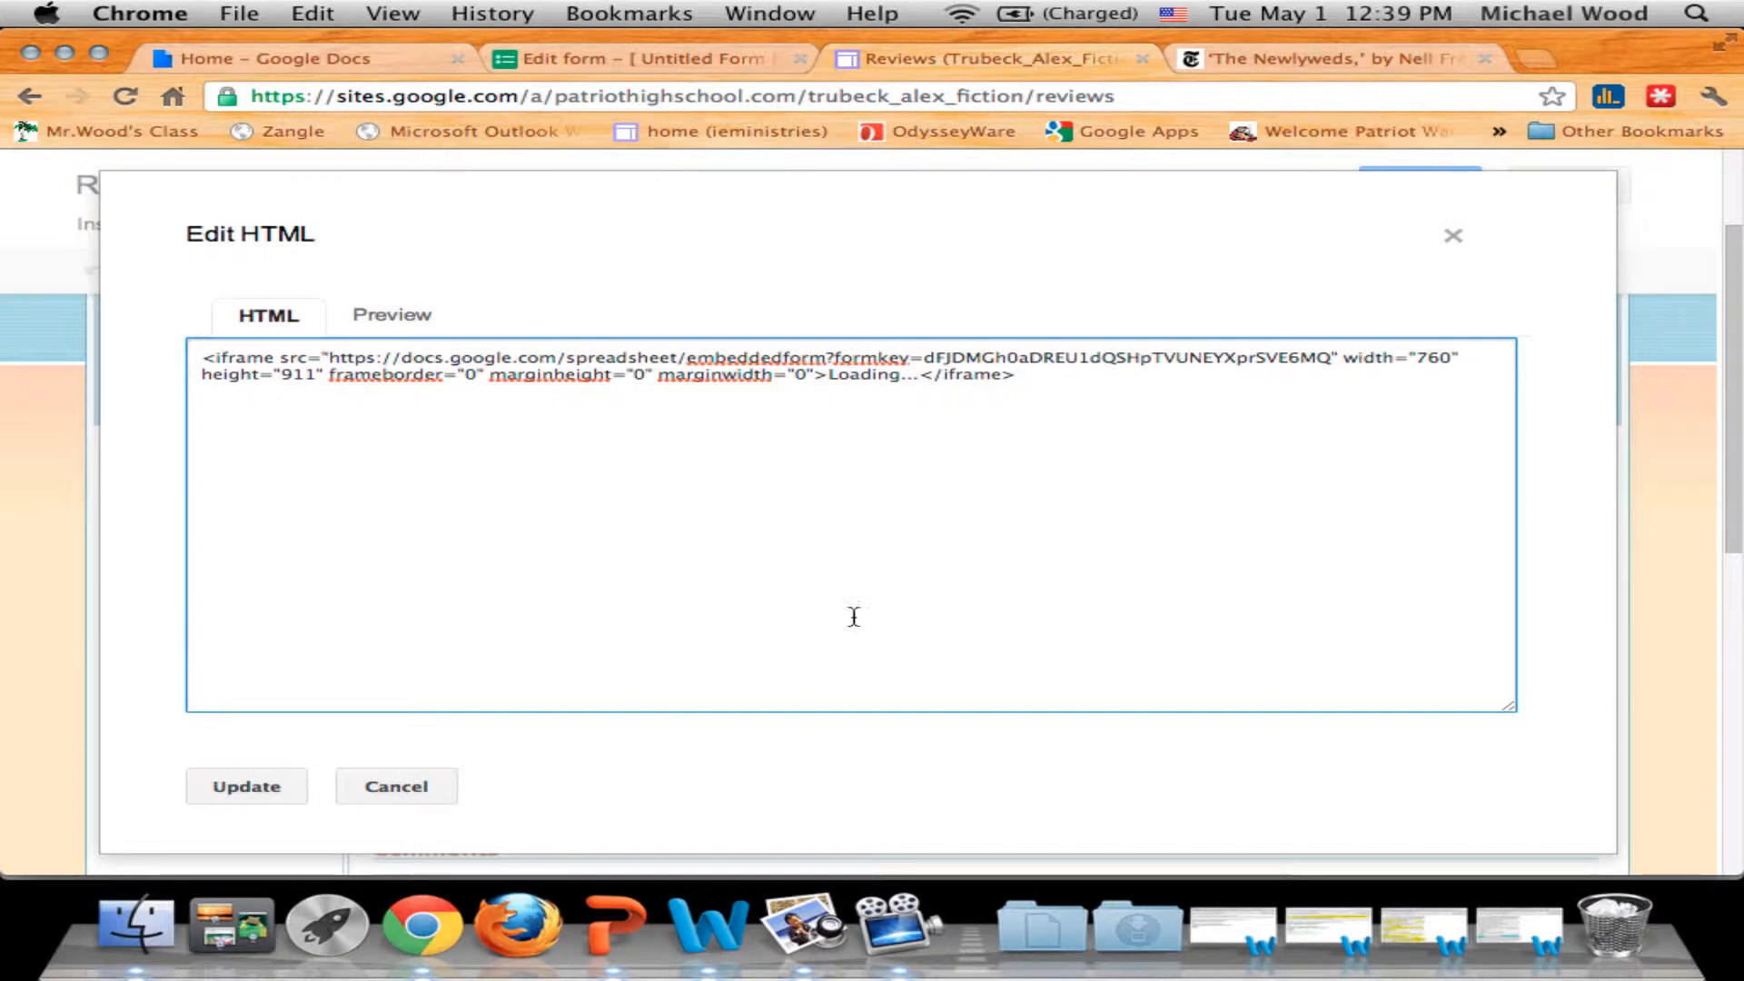
click(218, 797)
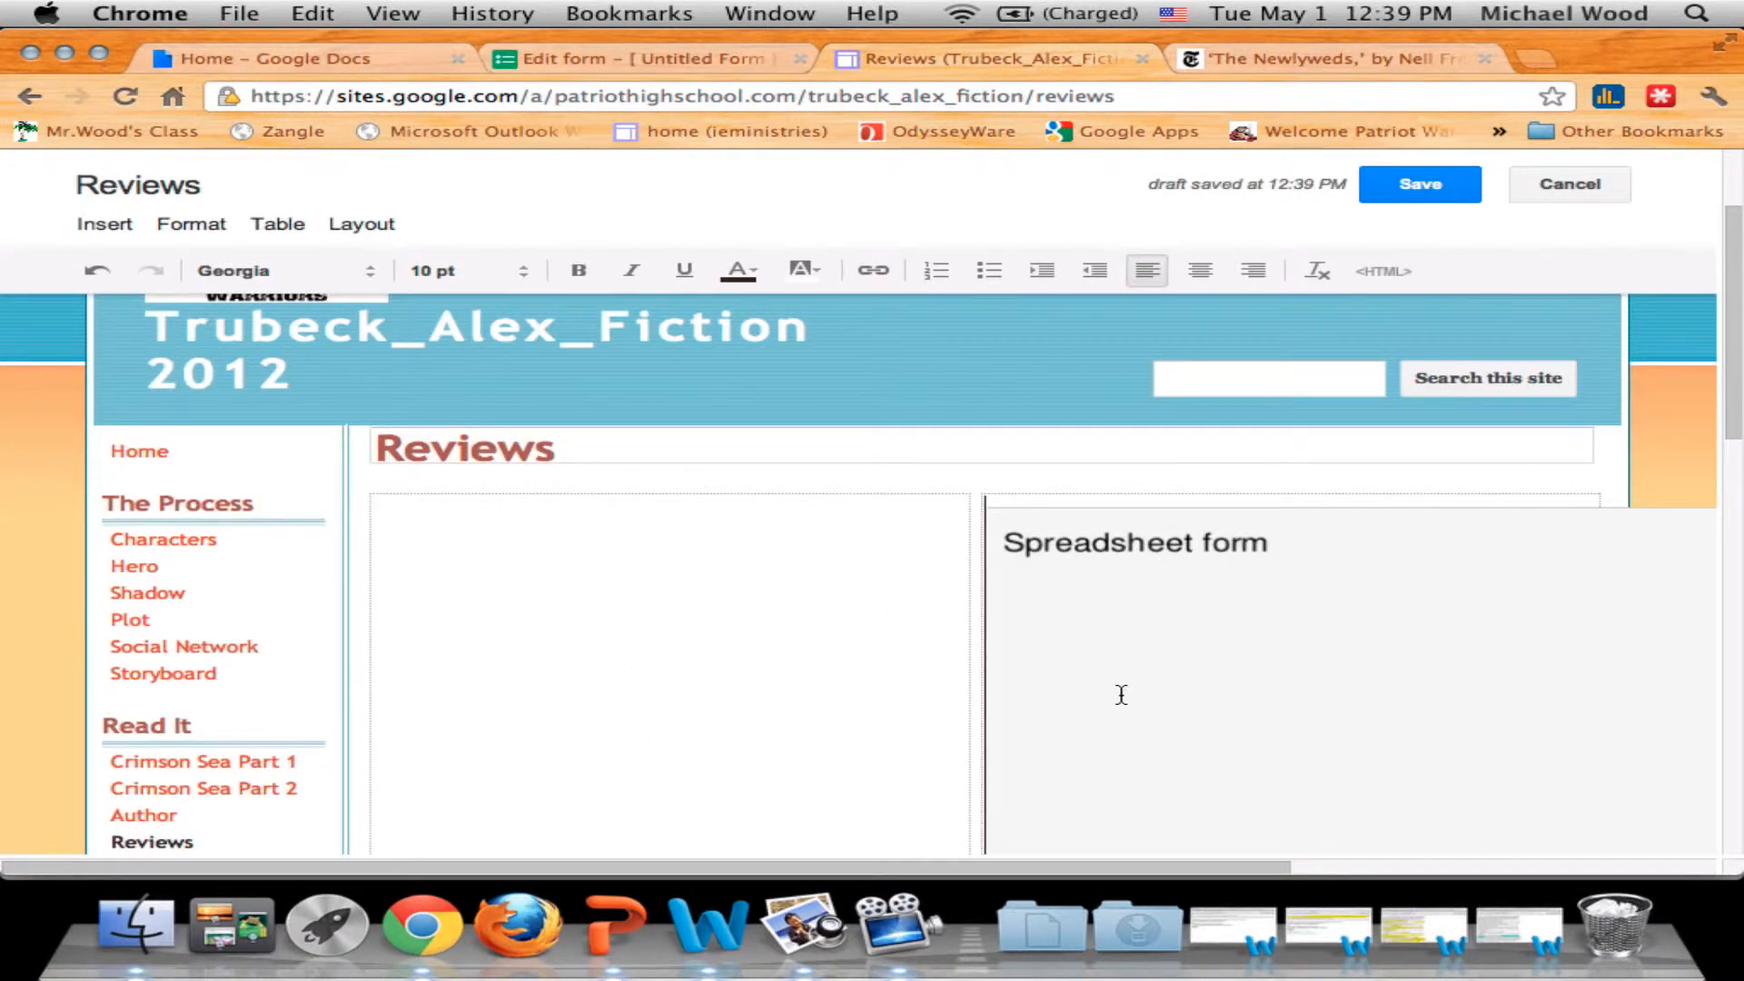
click(1450, 186)
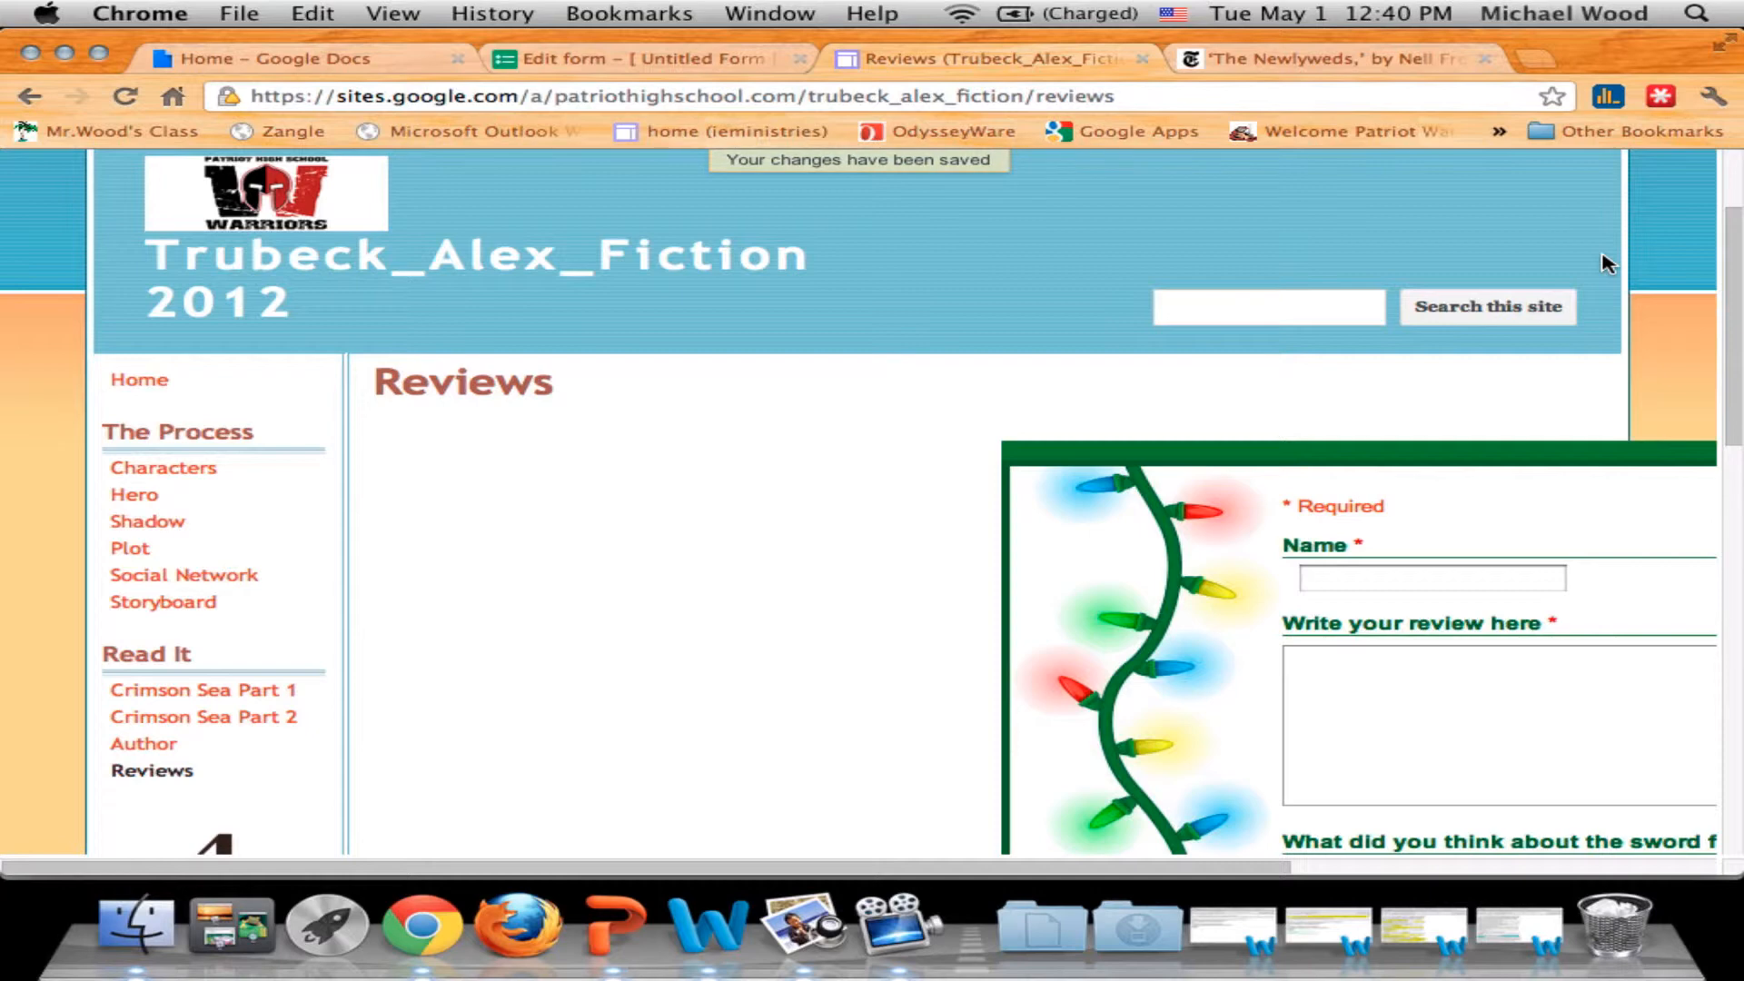
Clear the embedded form's pixel width so it uses 100% of the column width, and save the Reviews page.
scroll(1605, 263, down, 10)
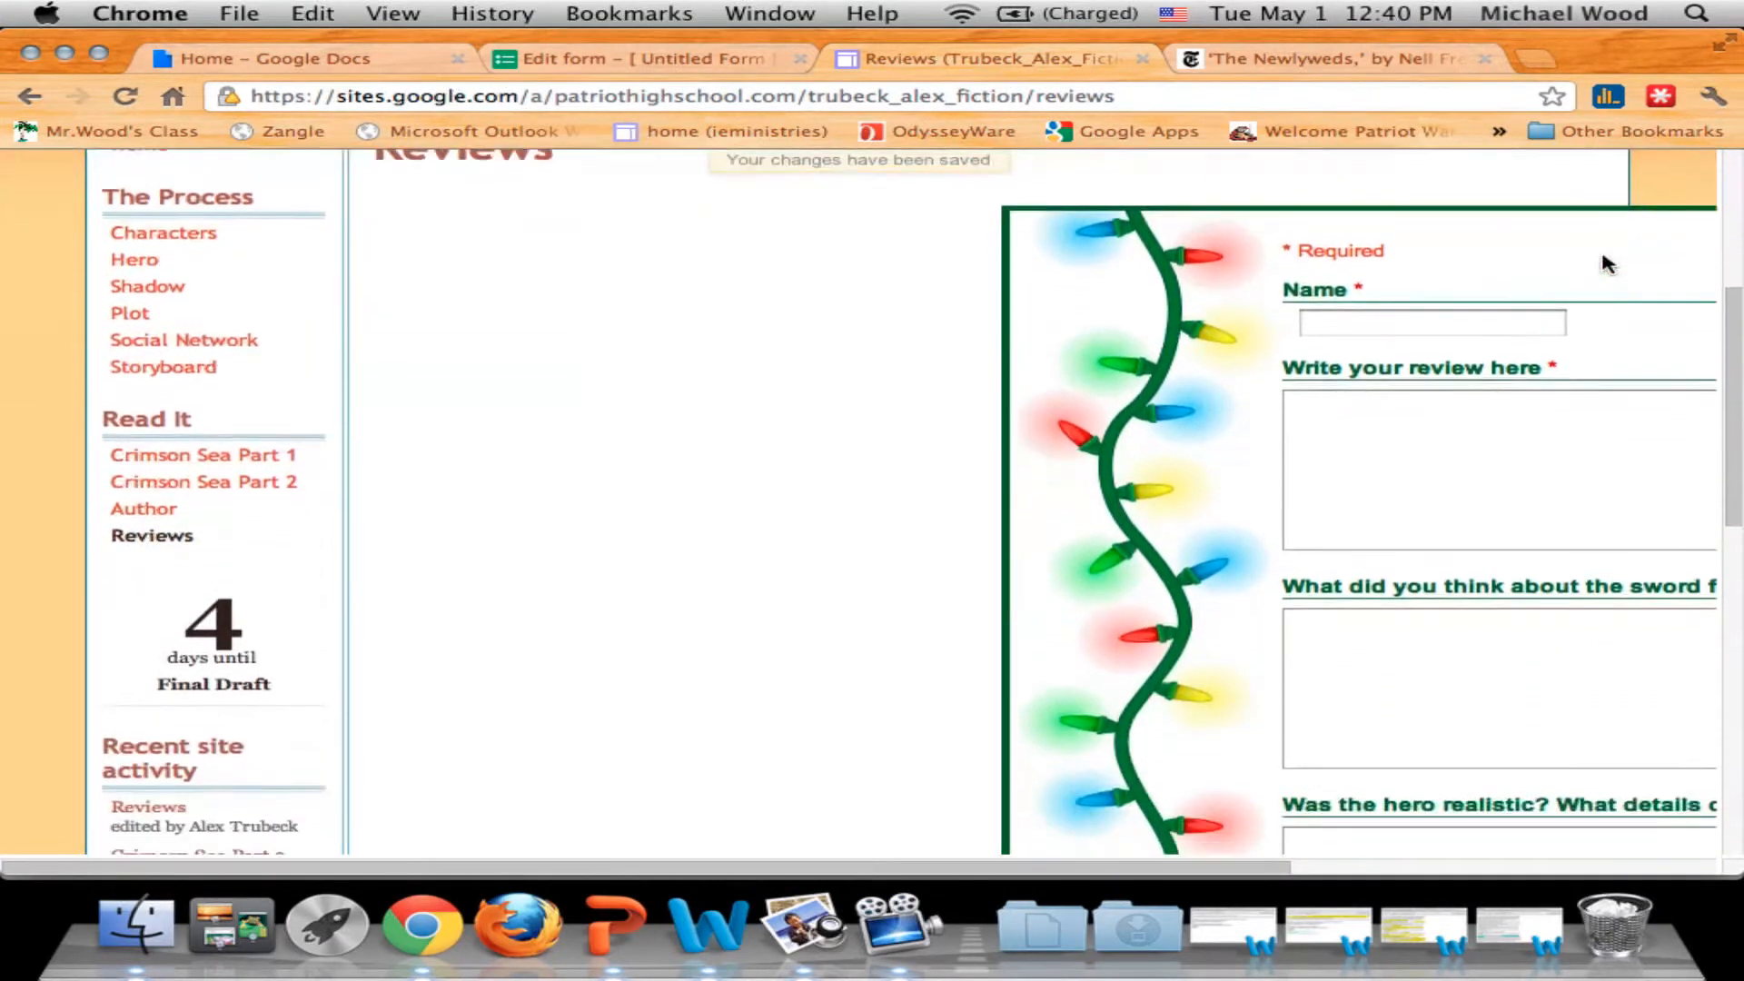
scroll(1603, 256, down, 4)
scroll(1601, 262, up, 15)
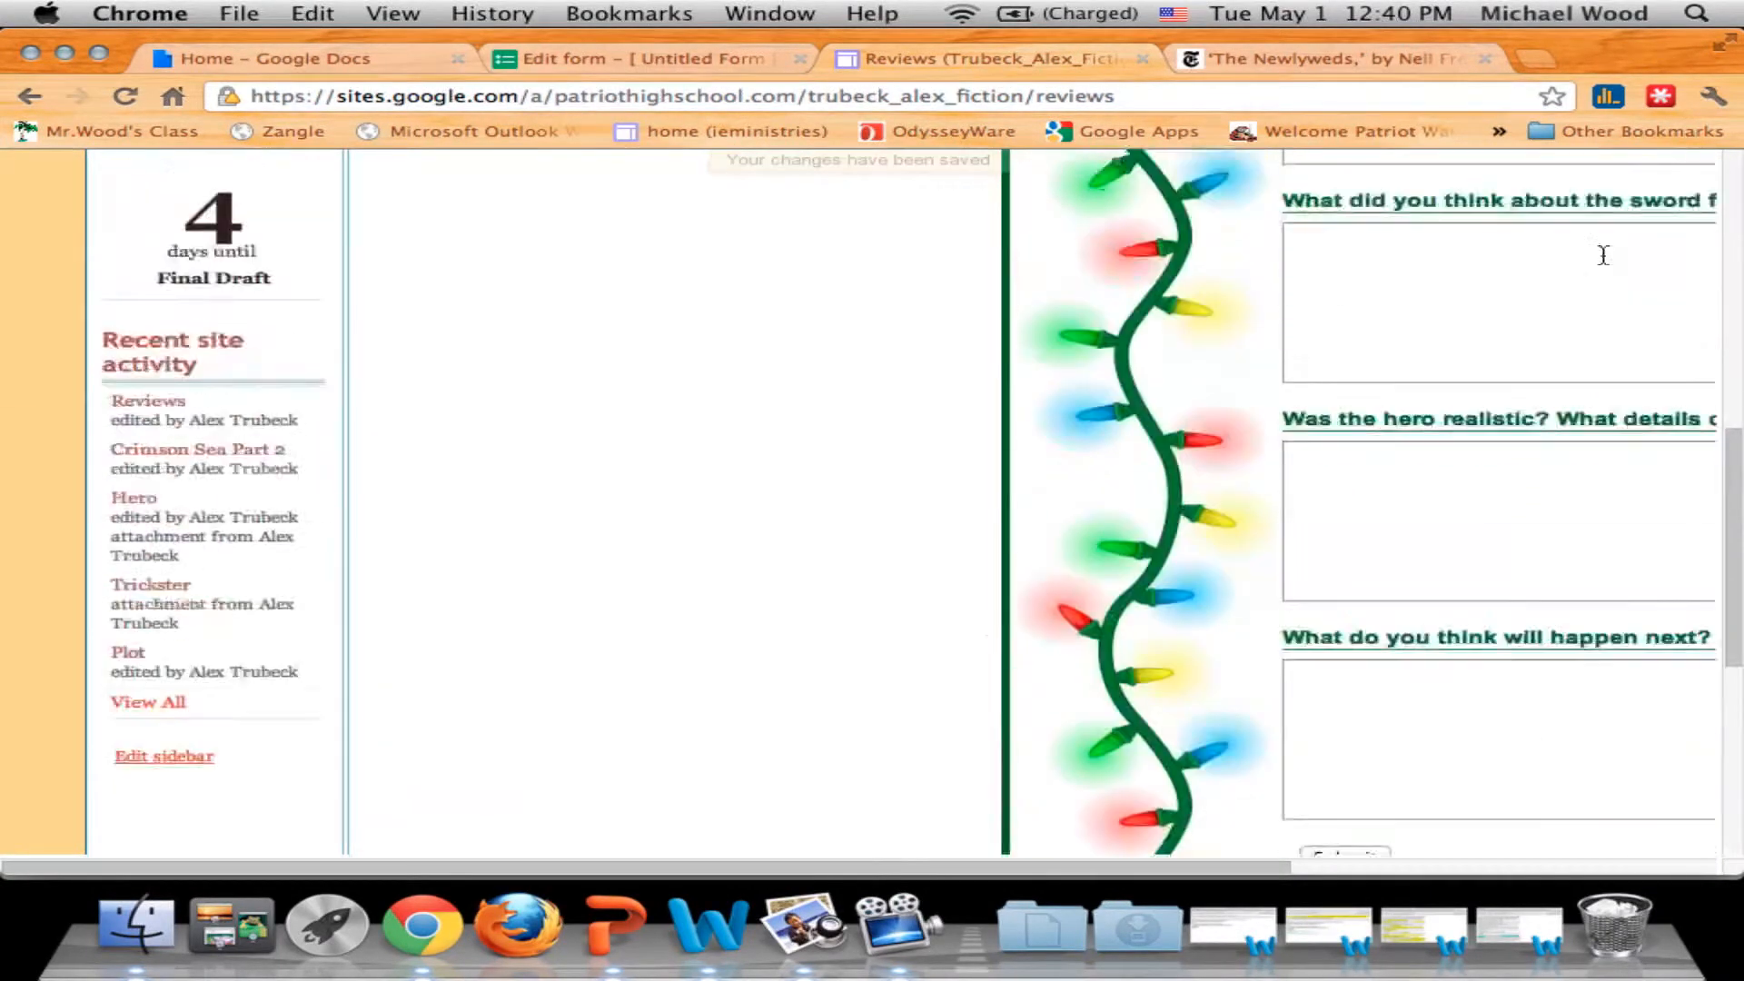
scroll(1608, 263, up, 3)
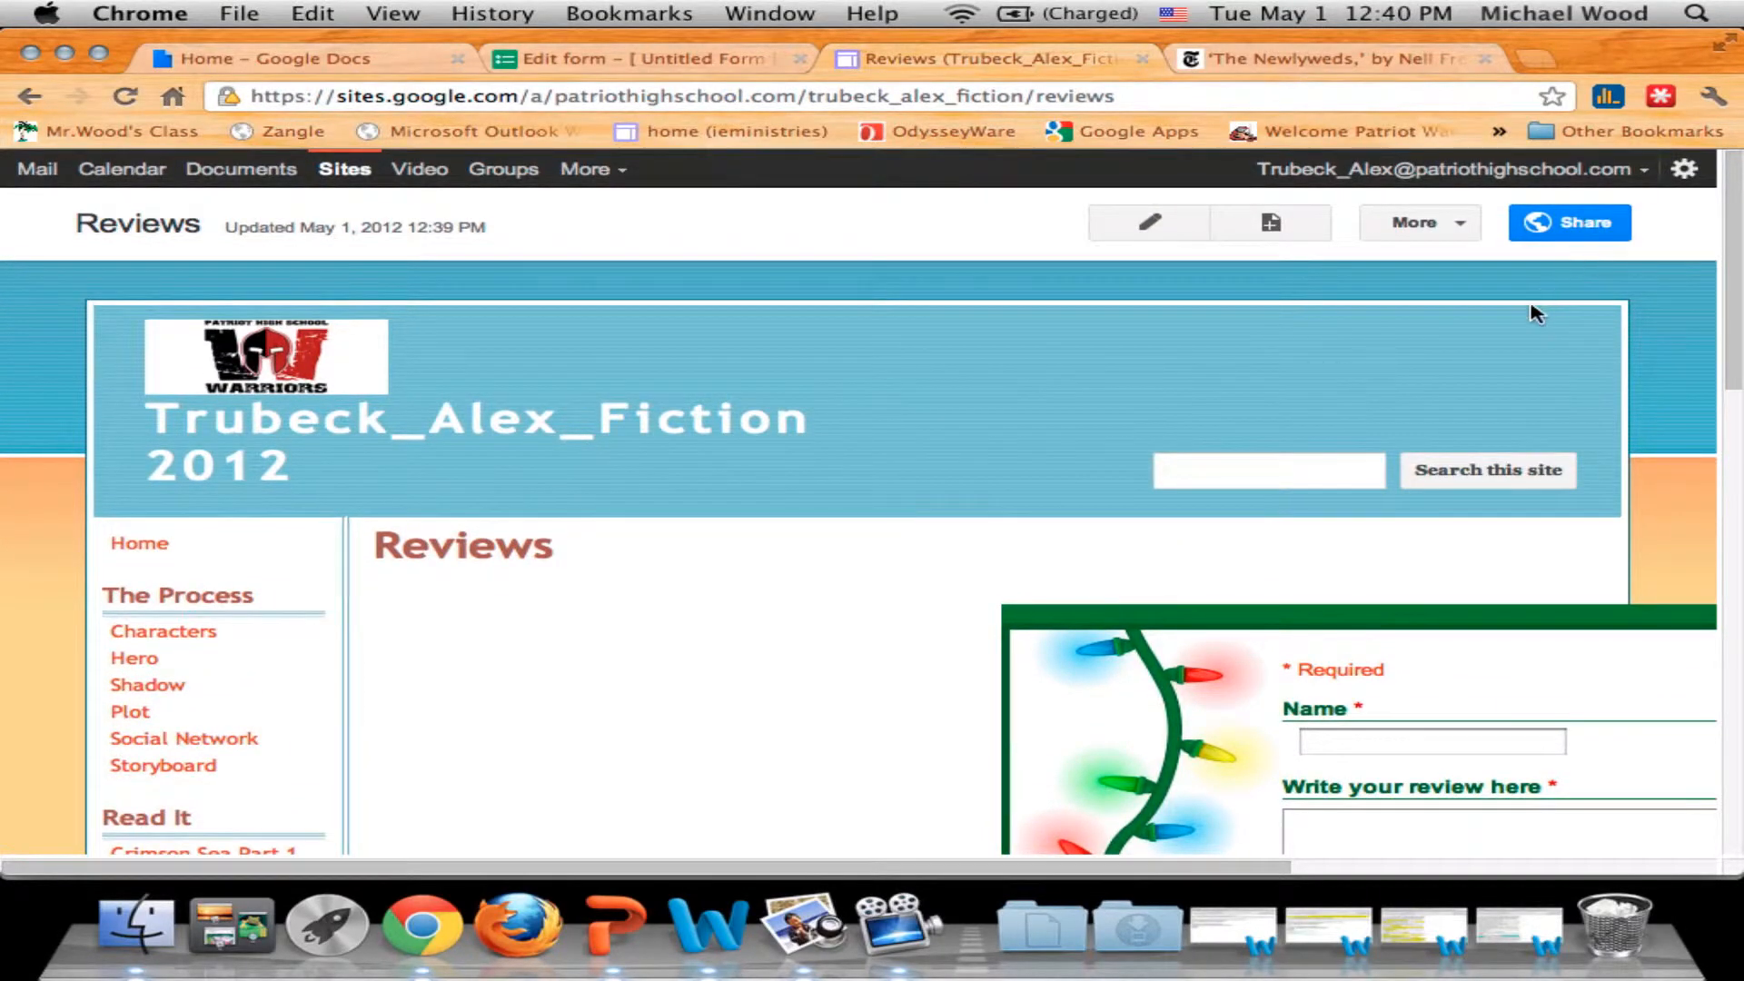
click(1149, 222)
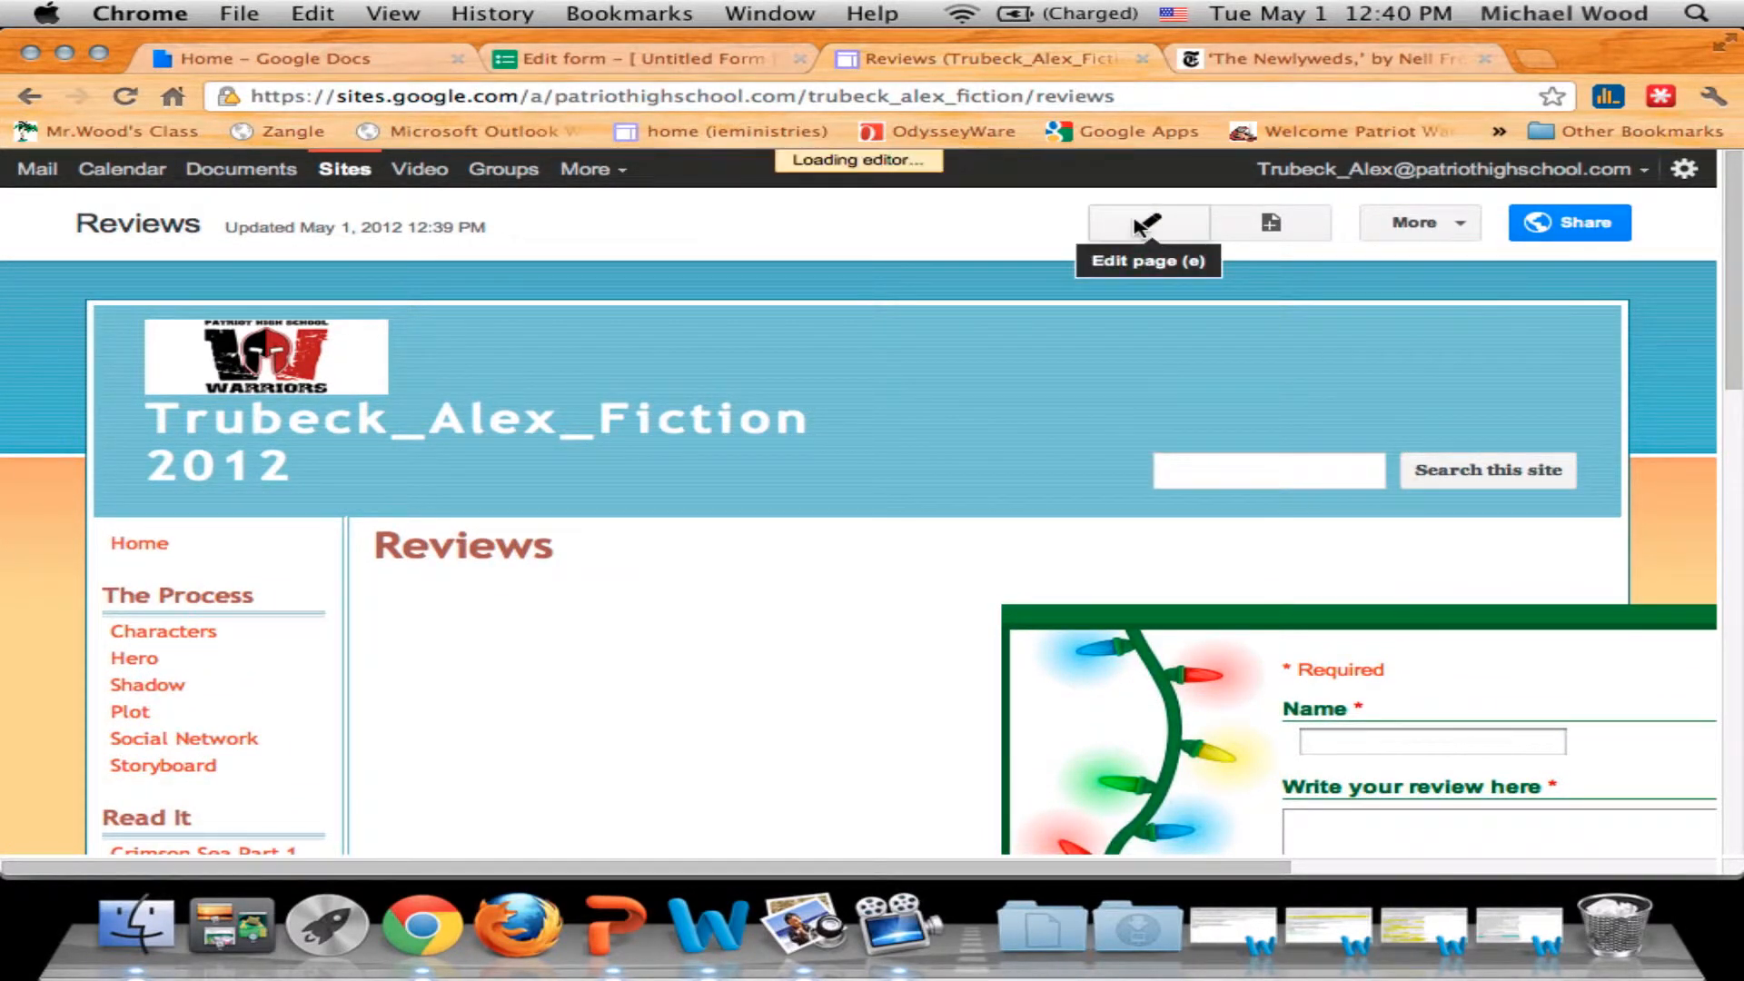
scroll(1247, 364, down, 5)
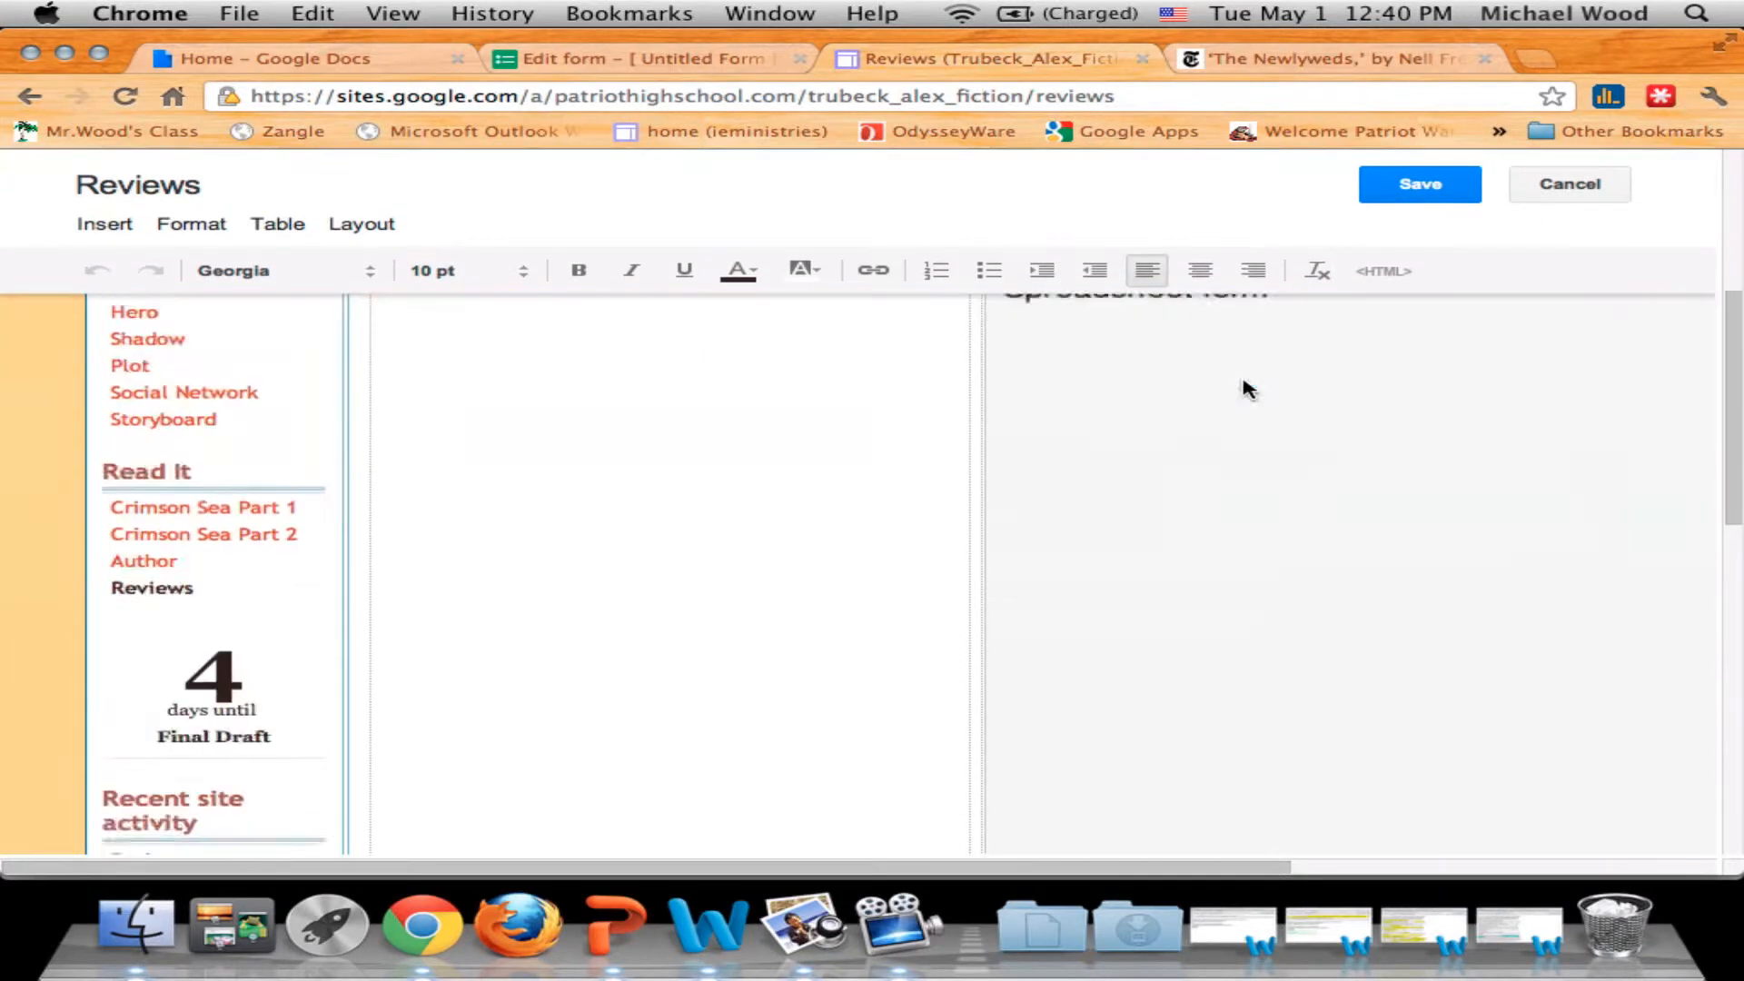
click(1182, 423)
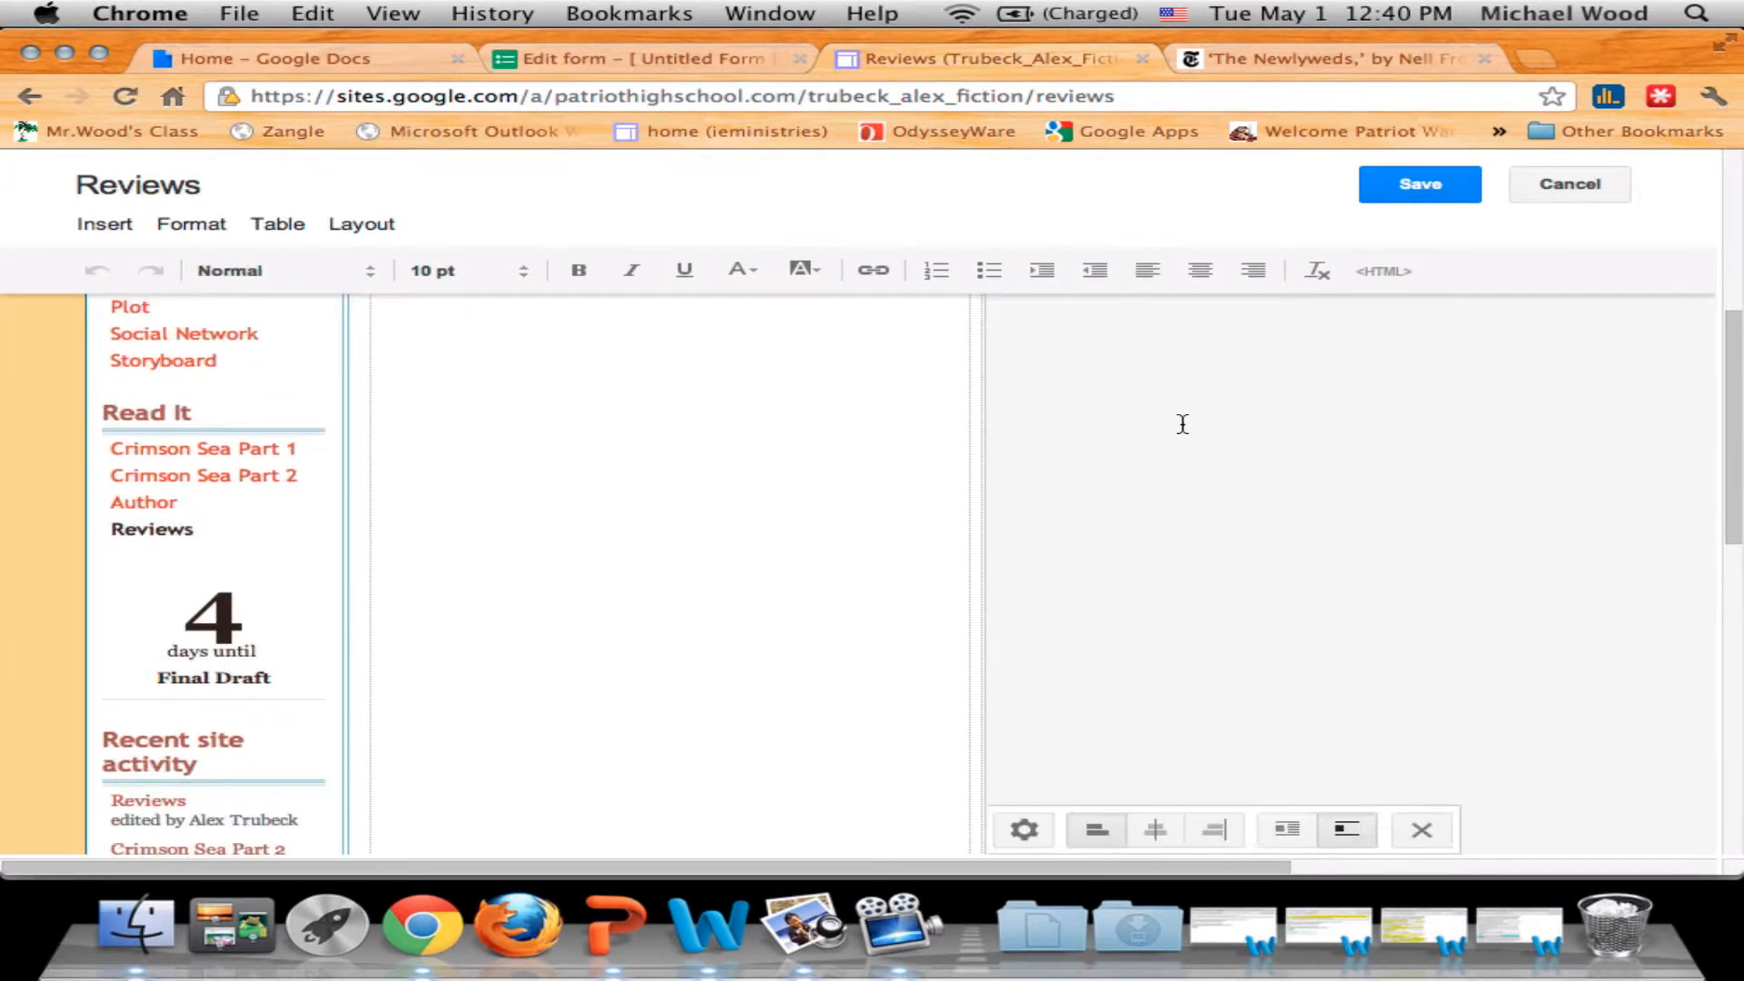
click(1025, 829)
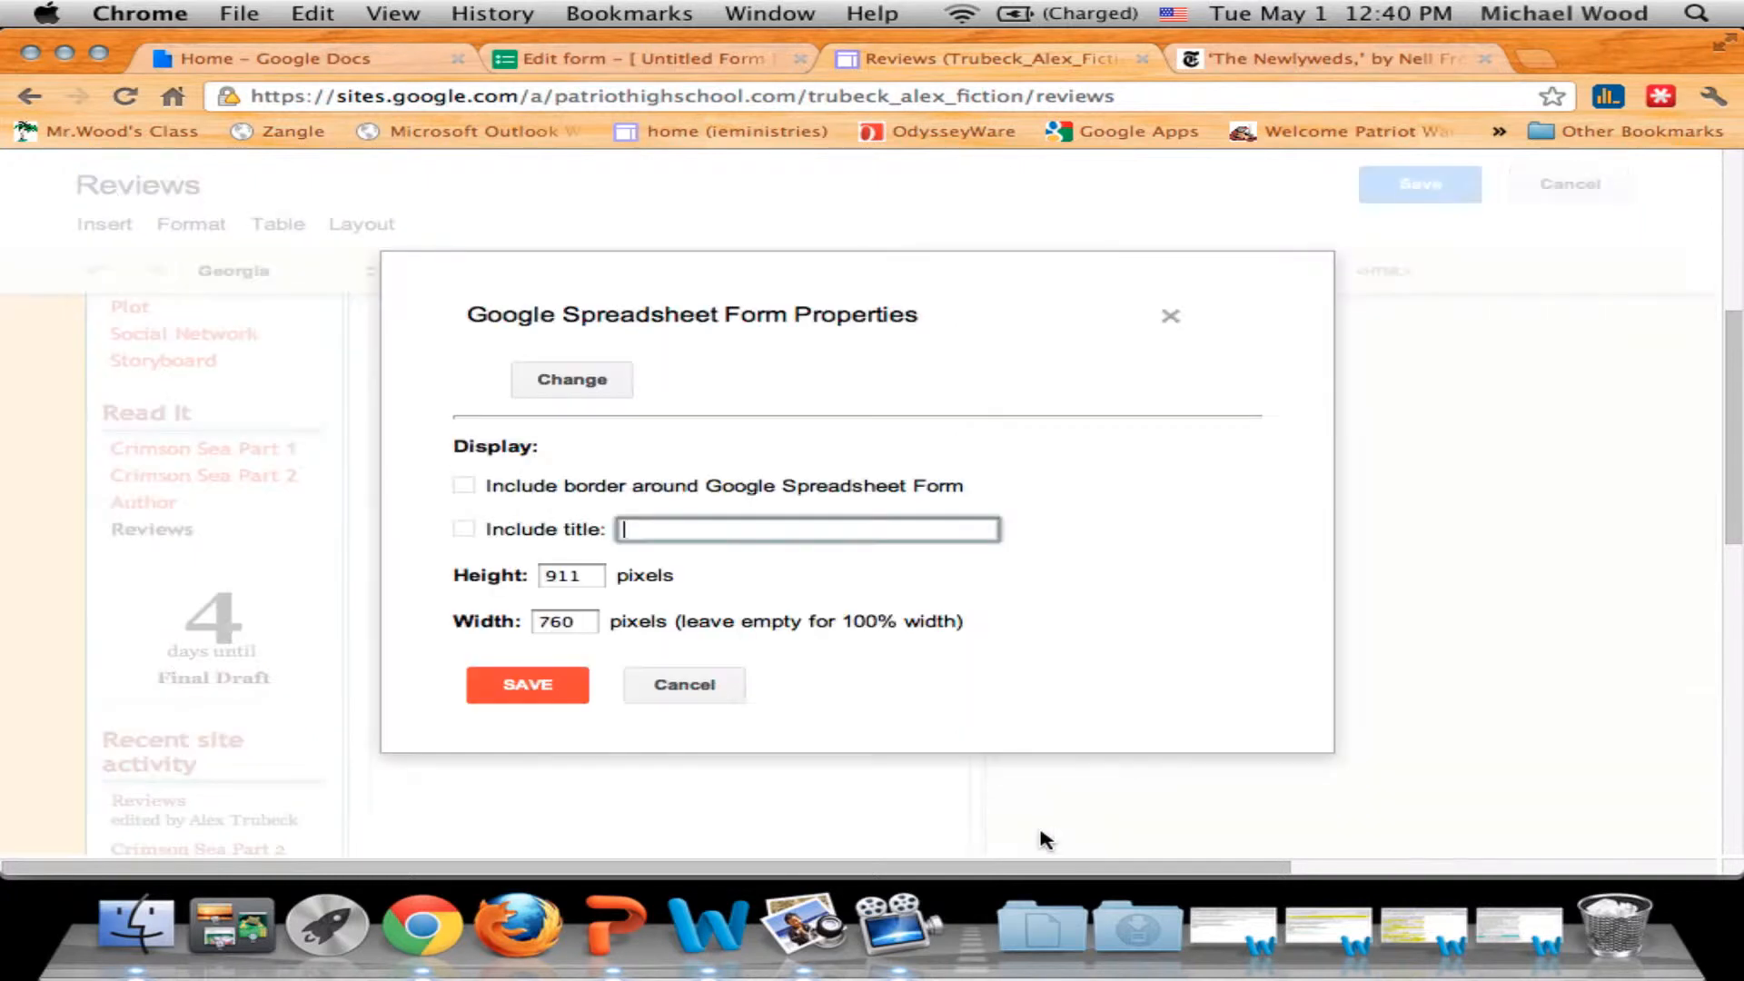
click(595, 621)
key(BackSpace)
key(BackSpace)
key(BackSpace)
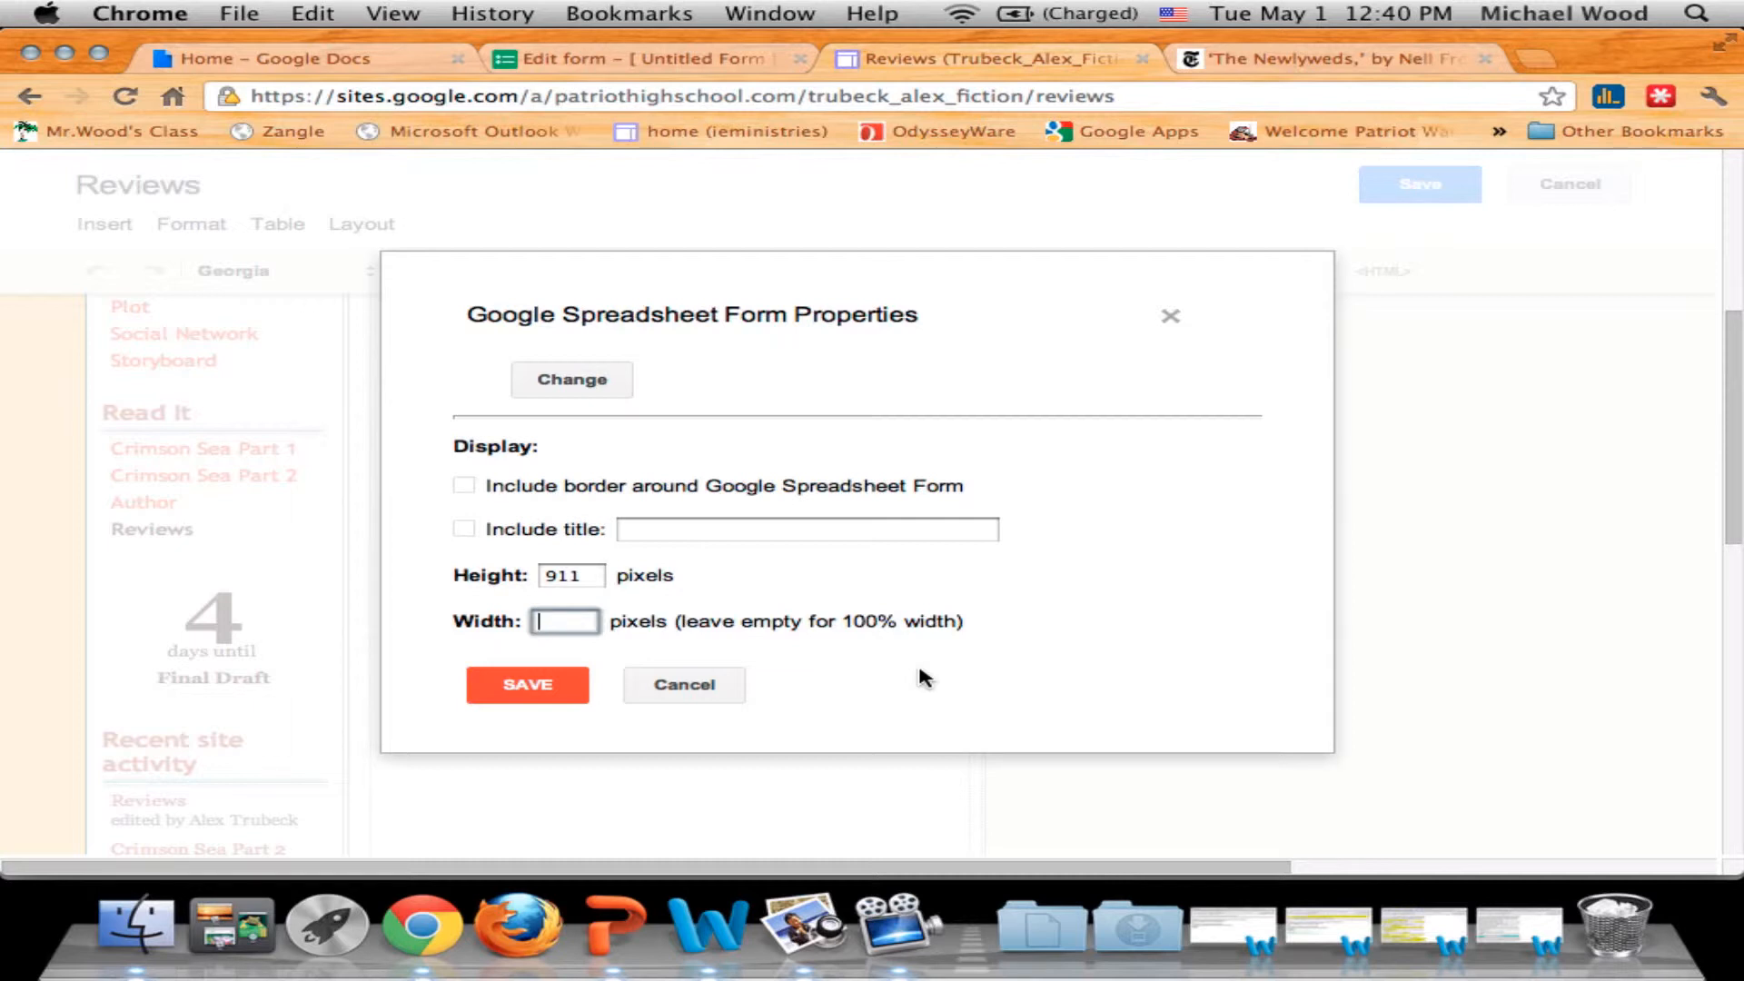
click(550, 696)
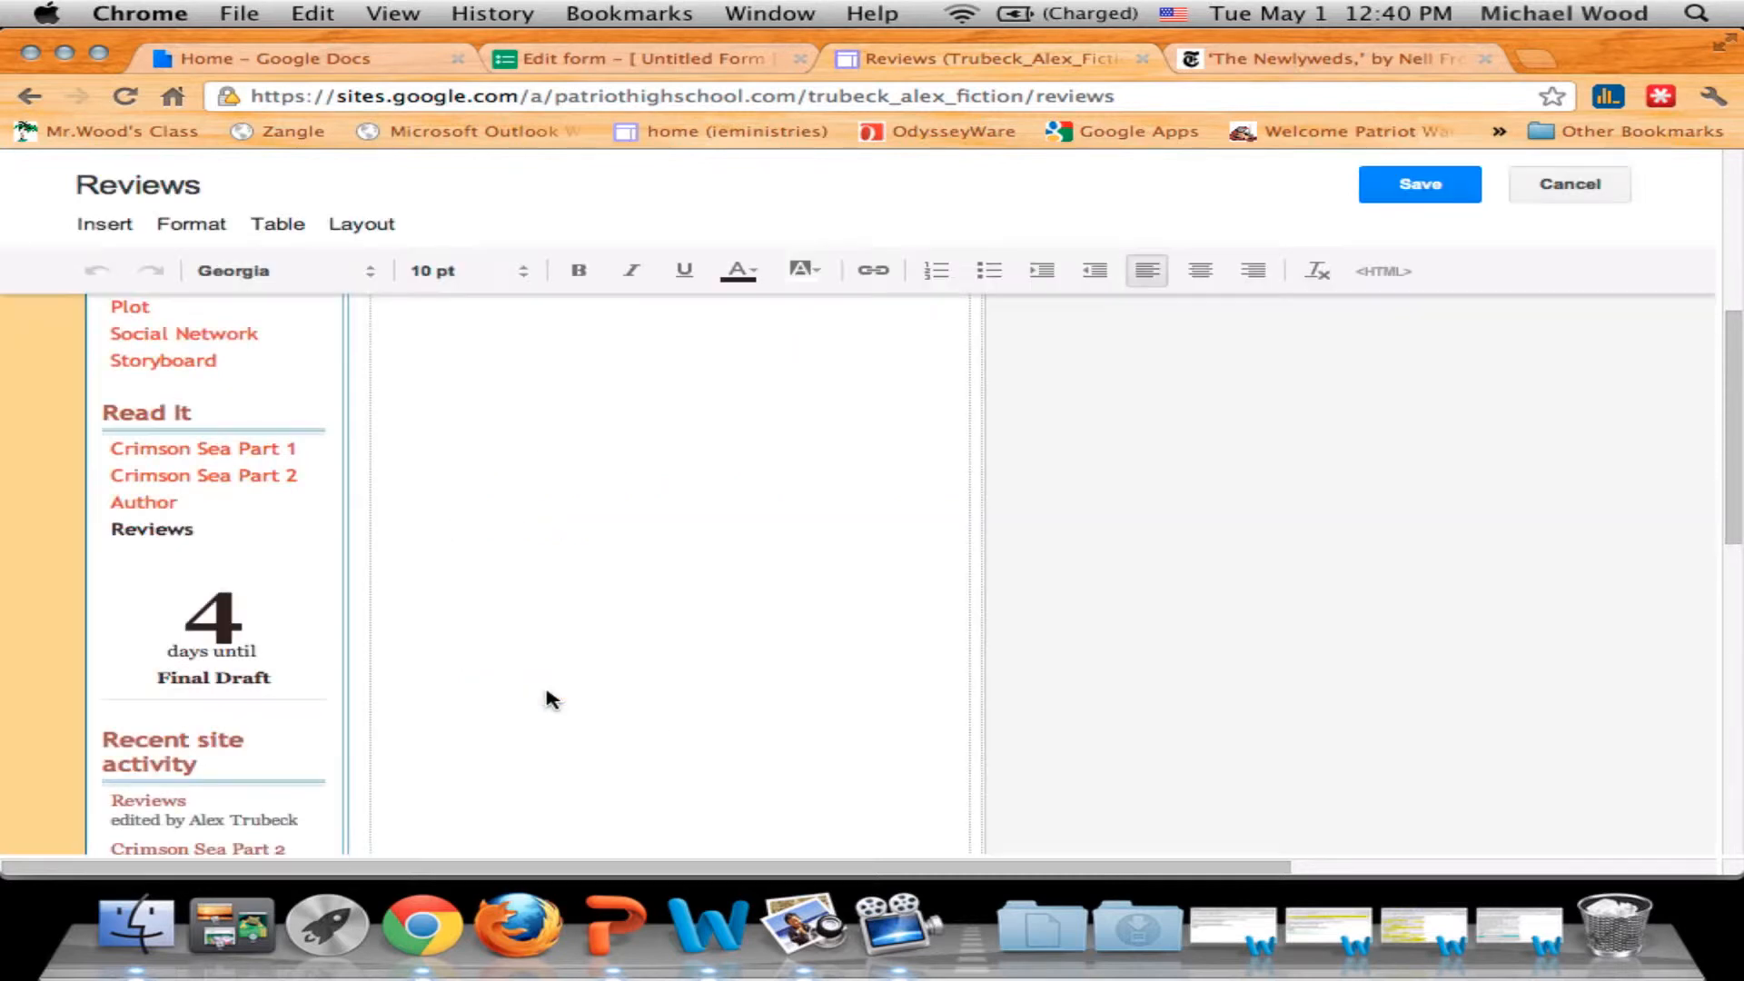
click(1428, 184)
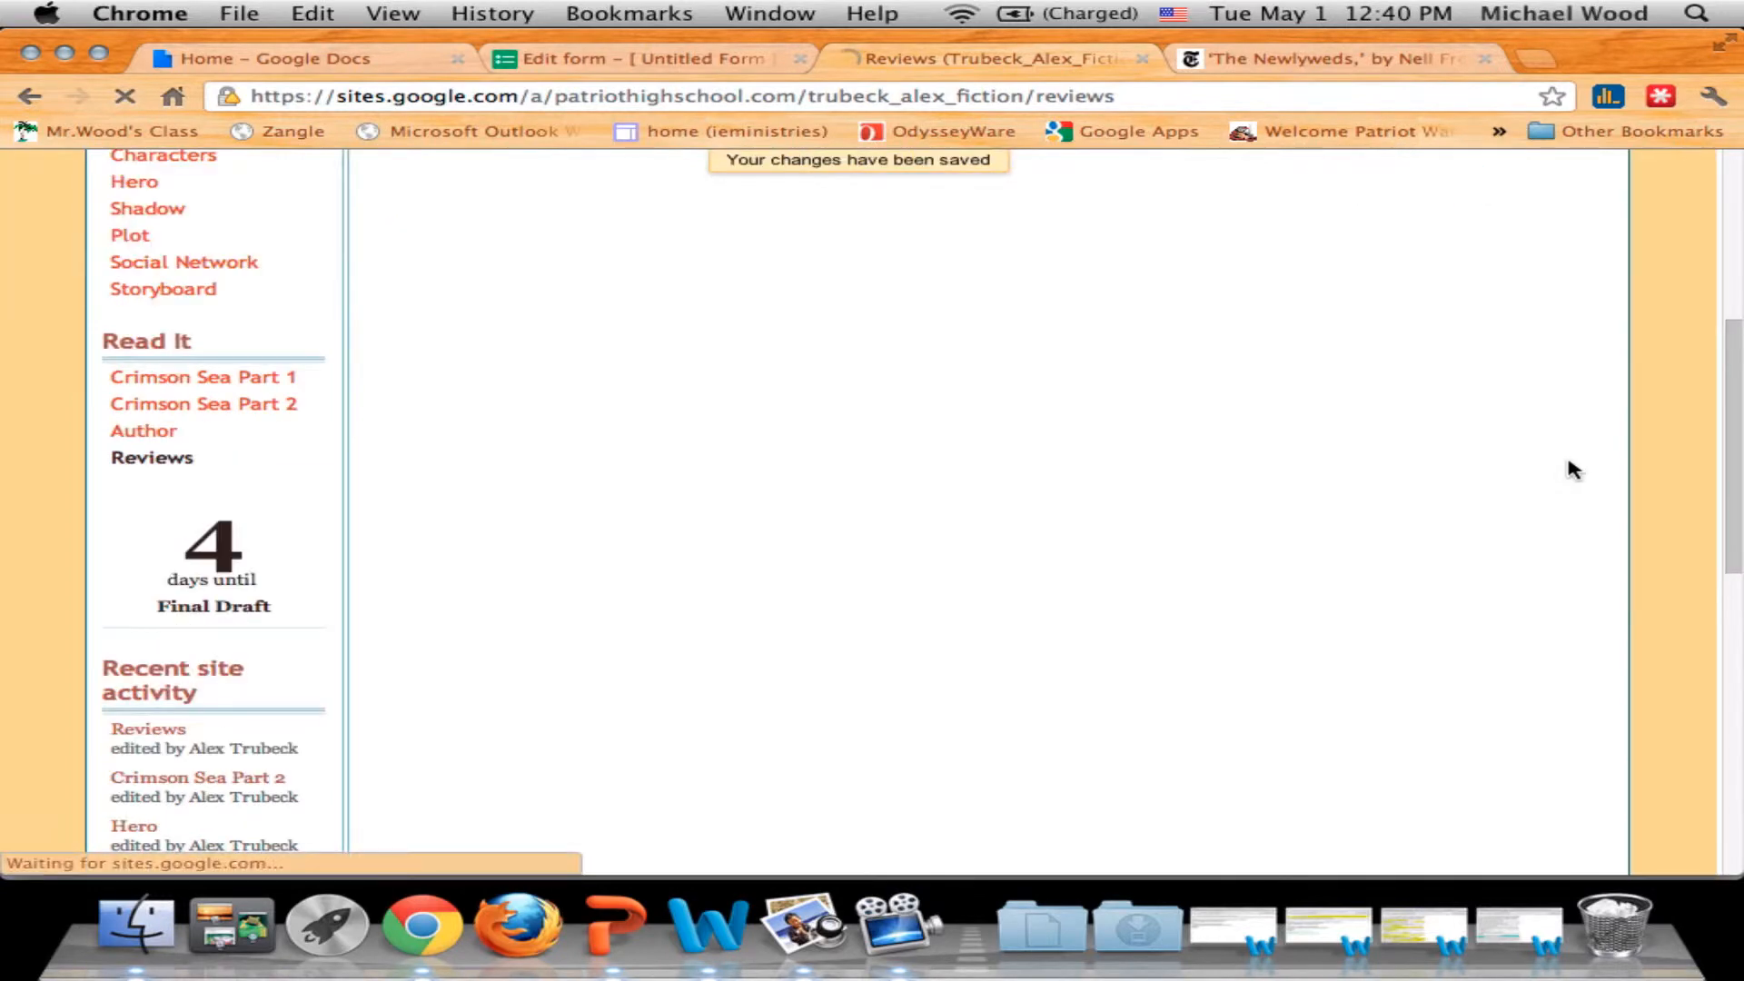
Check how the embedded form fits its column, narrowing the browser window and restoring it to full width.
scroll(1578, 465, down, 5)
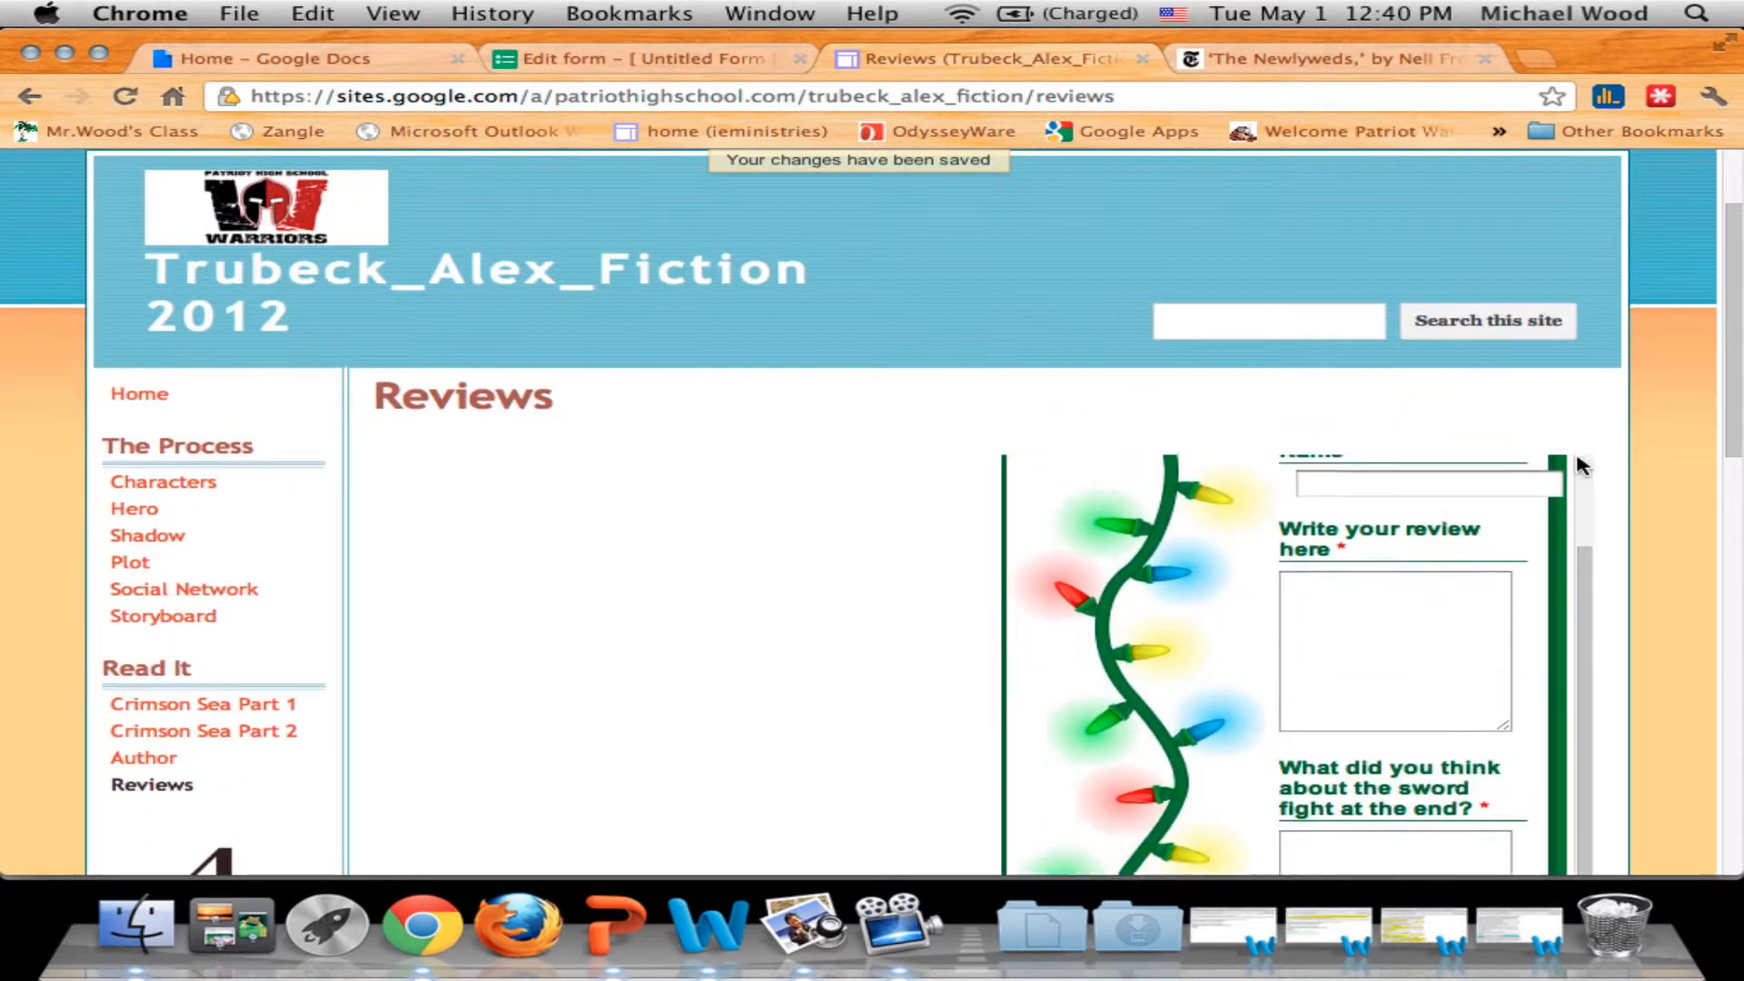
scroll(1577, 465, down, 3)
scroll(1578, 462, up, 3)
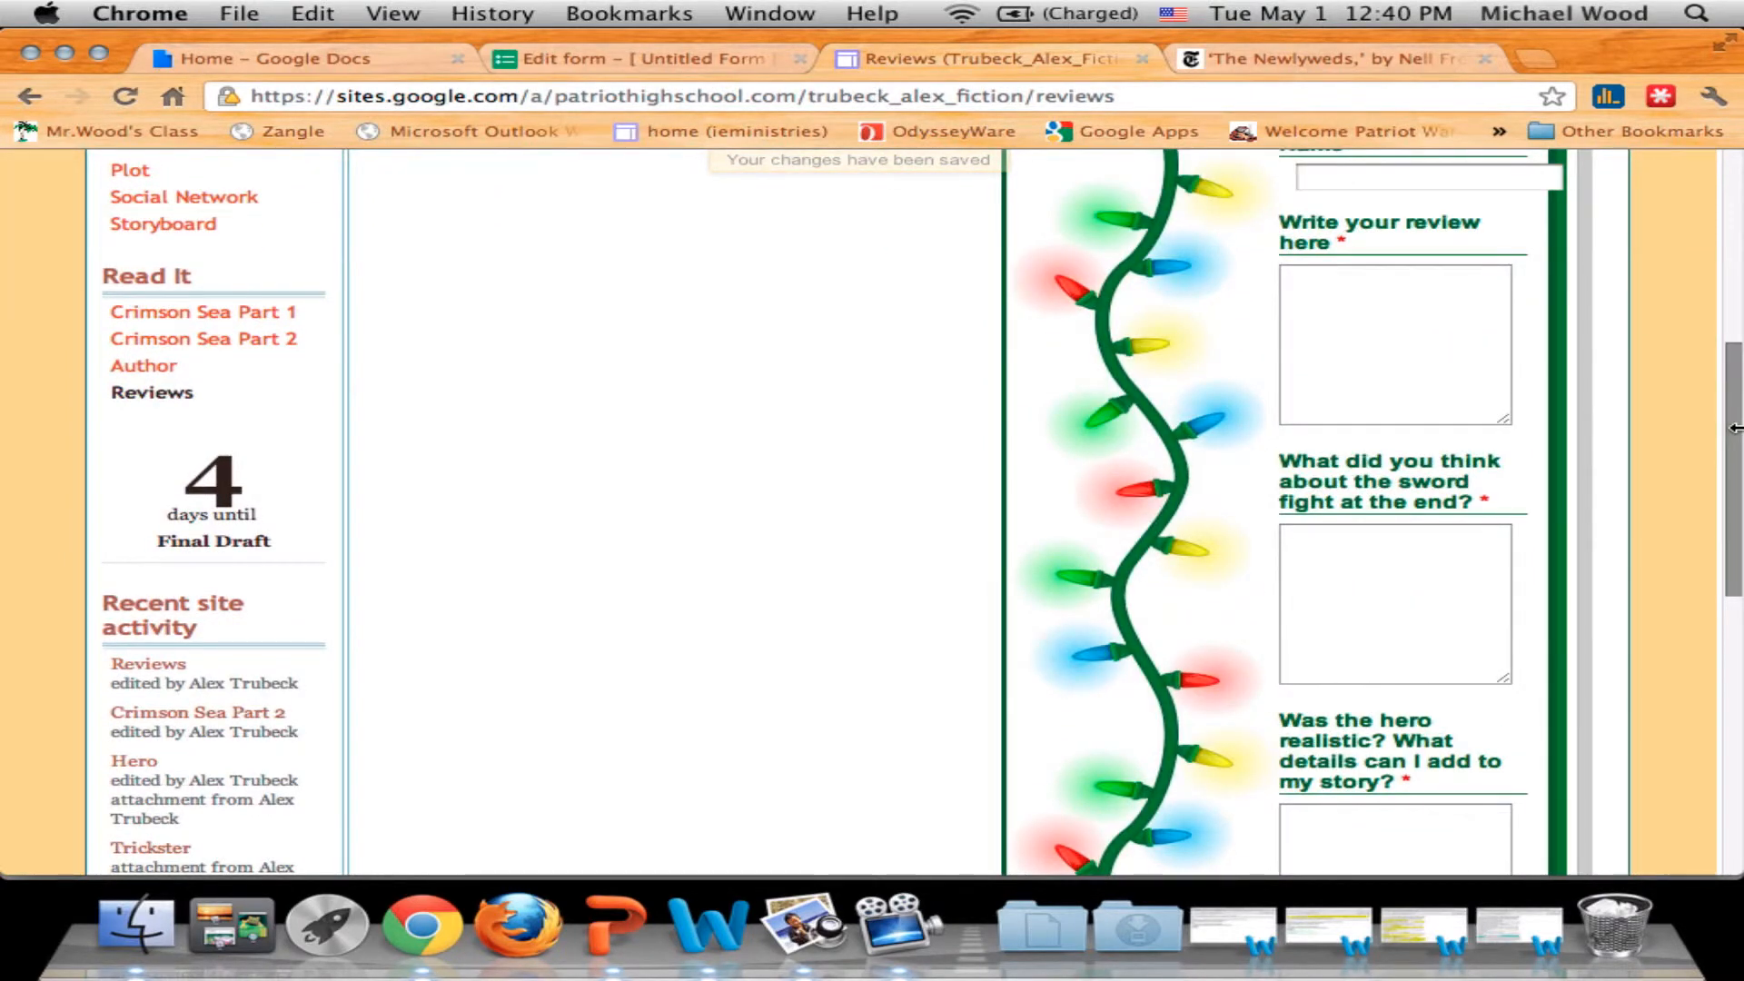
drag(1734, 428, 1568, 463)
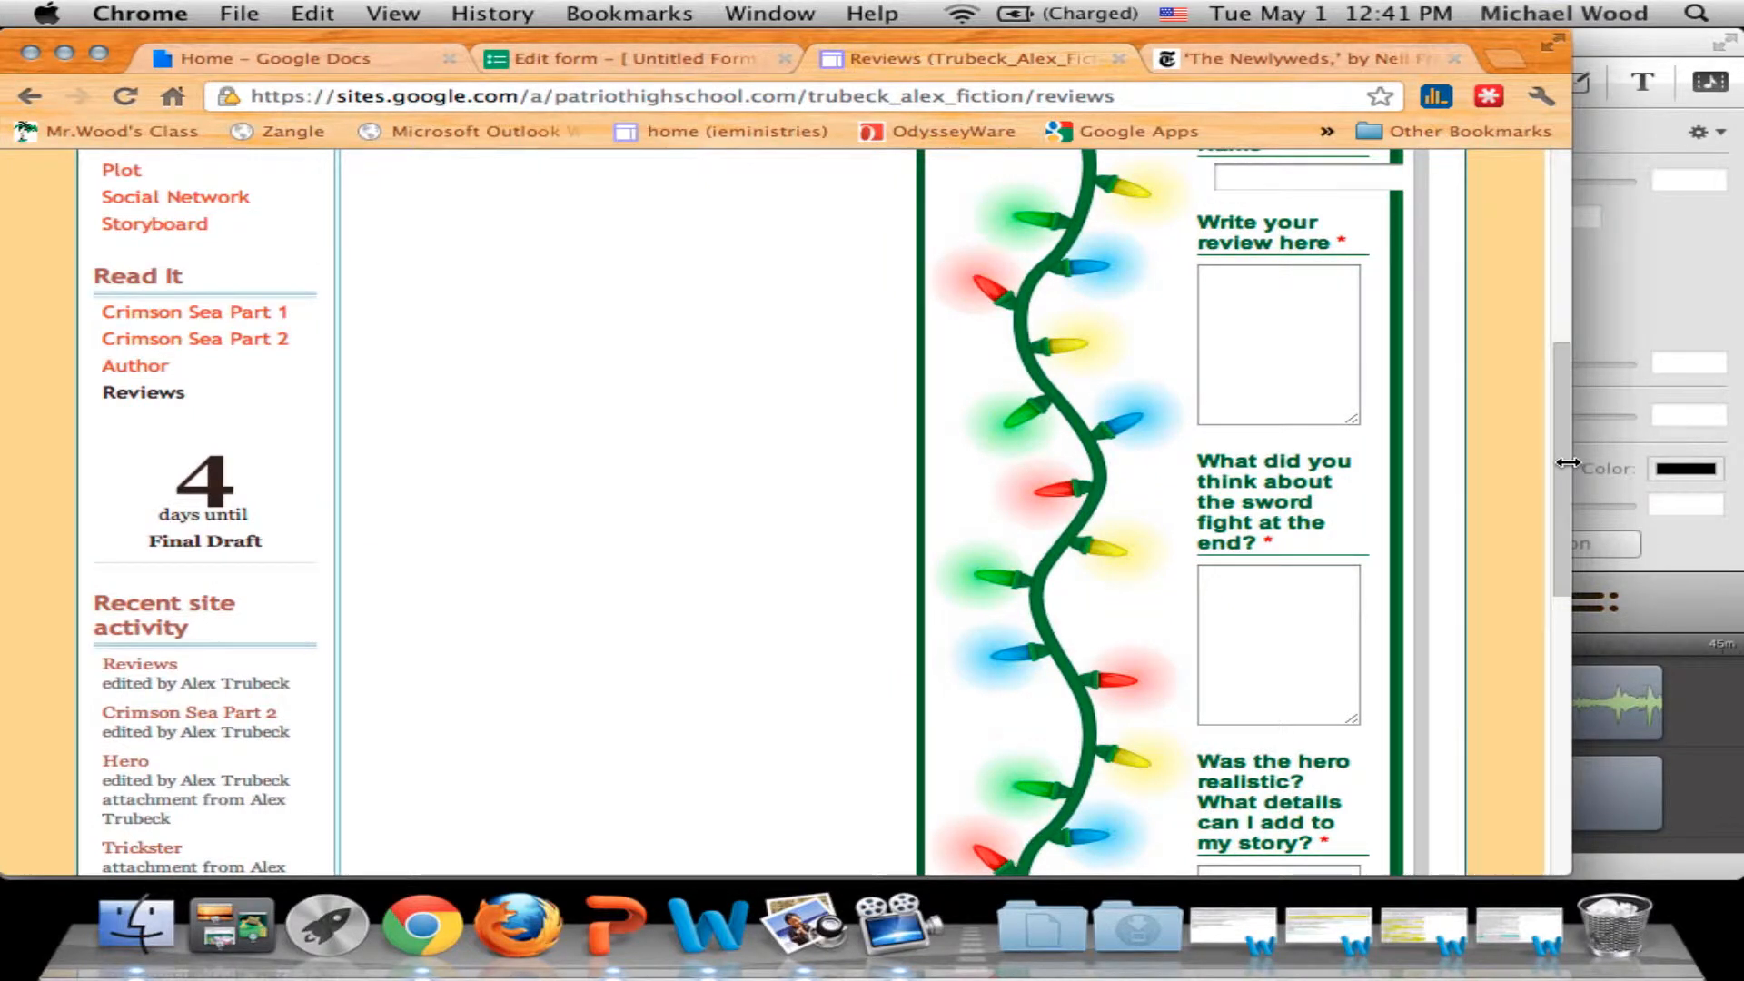
drag(1568, 463, 1590, 494)
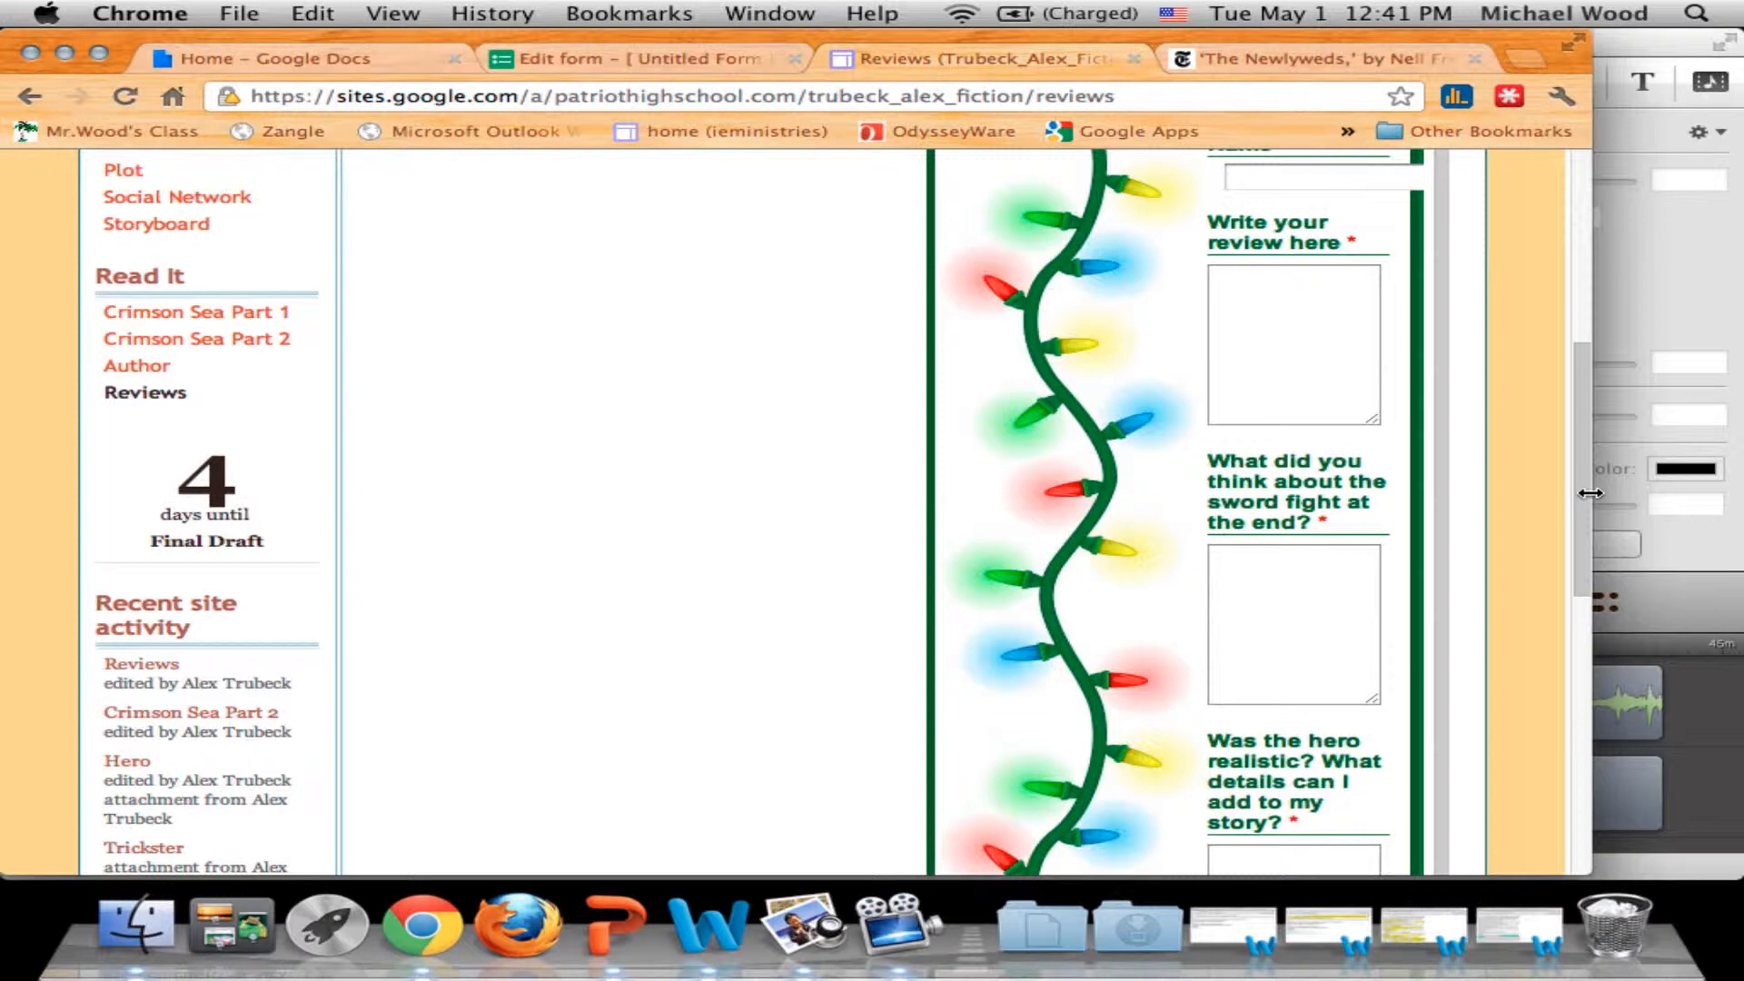
drag(1590, 493, 1743, 499)
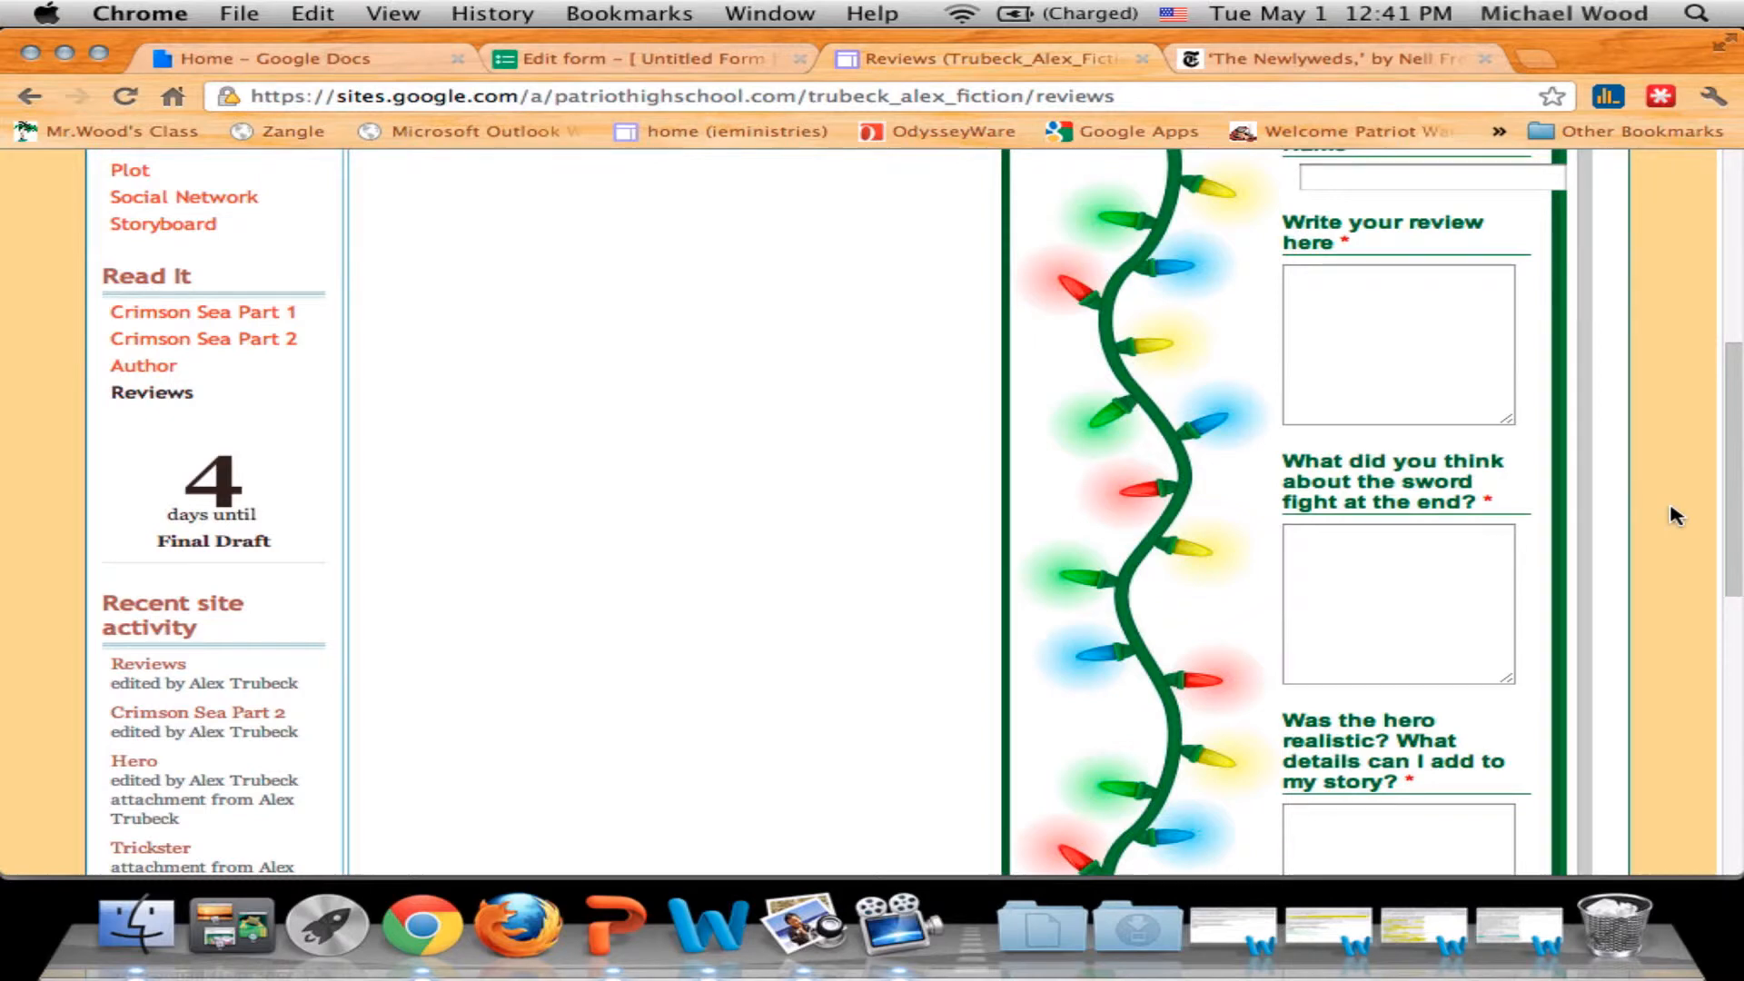
scroll(1673, 447, up, 6)
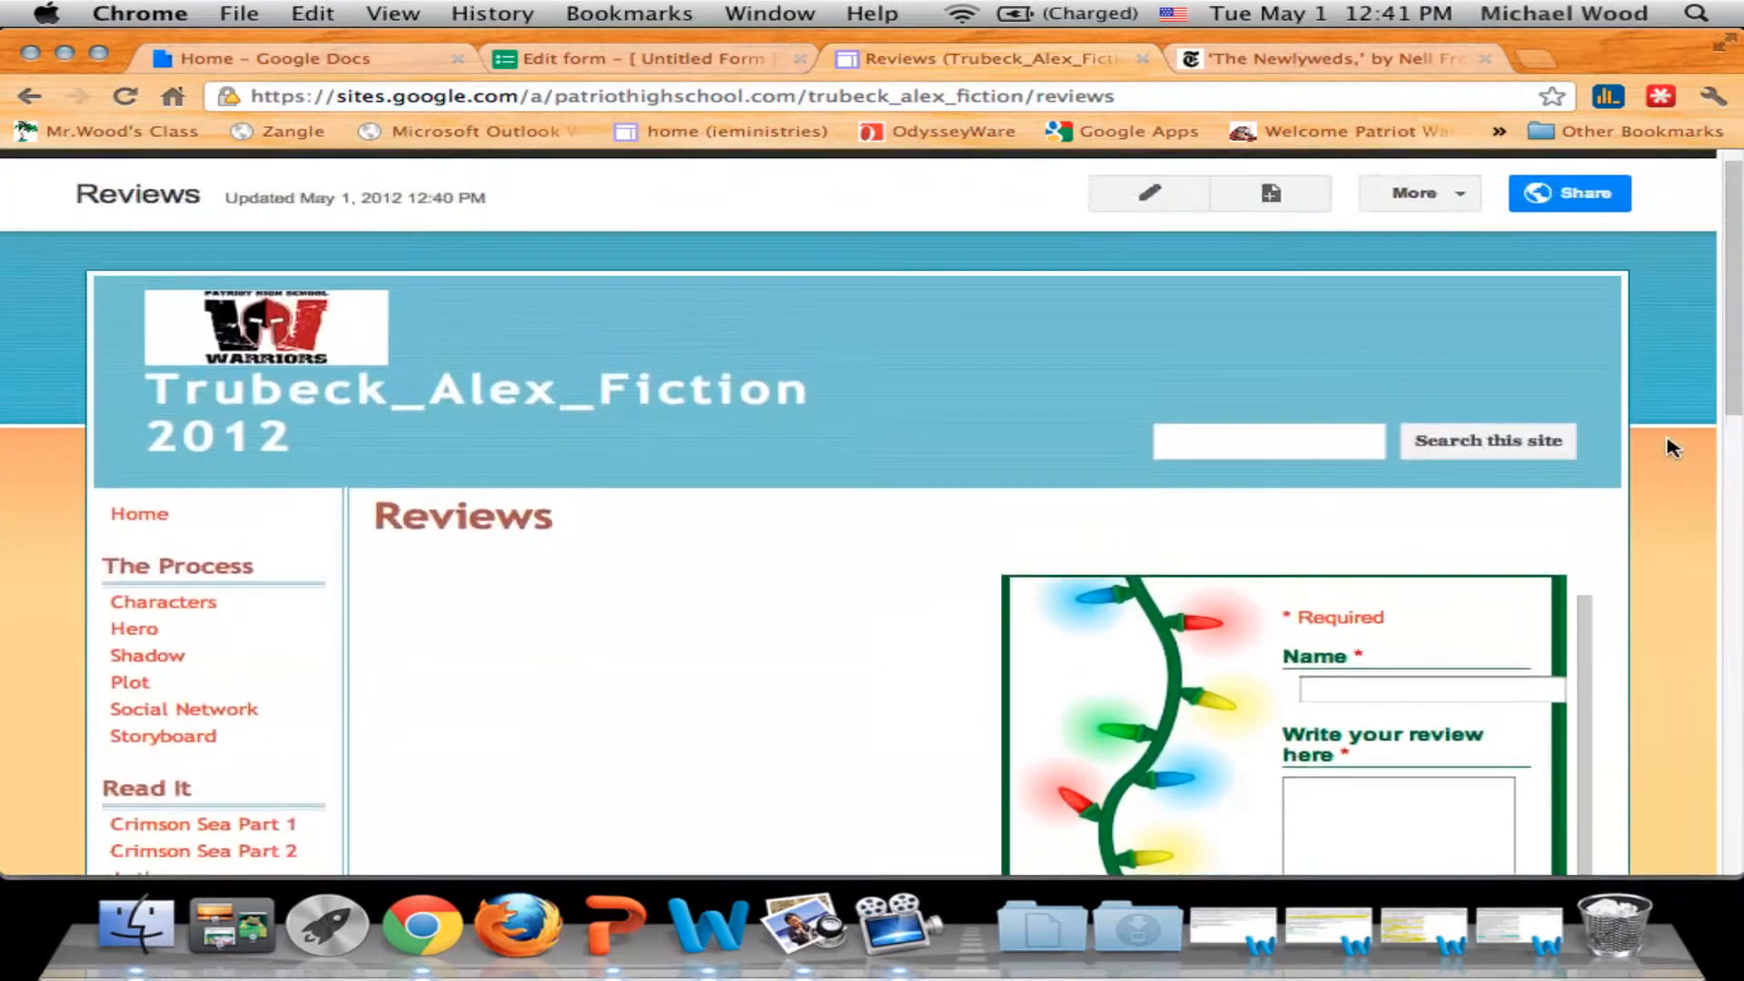
scroll(1673, 448, down, 2)
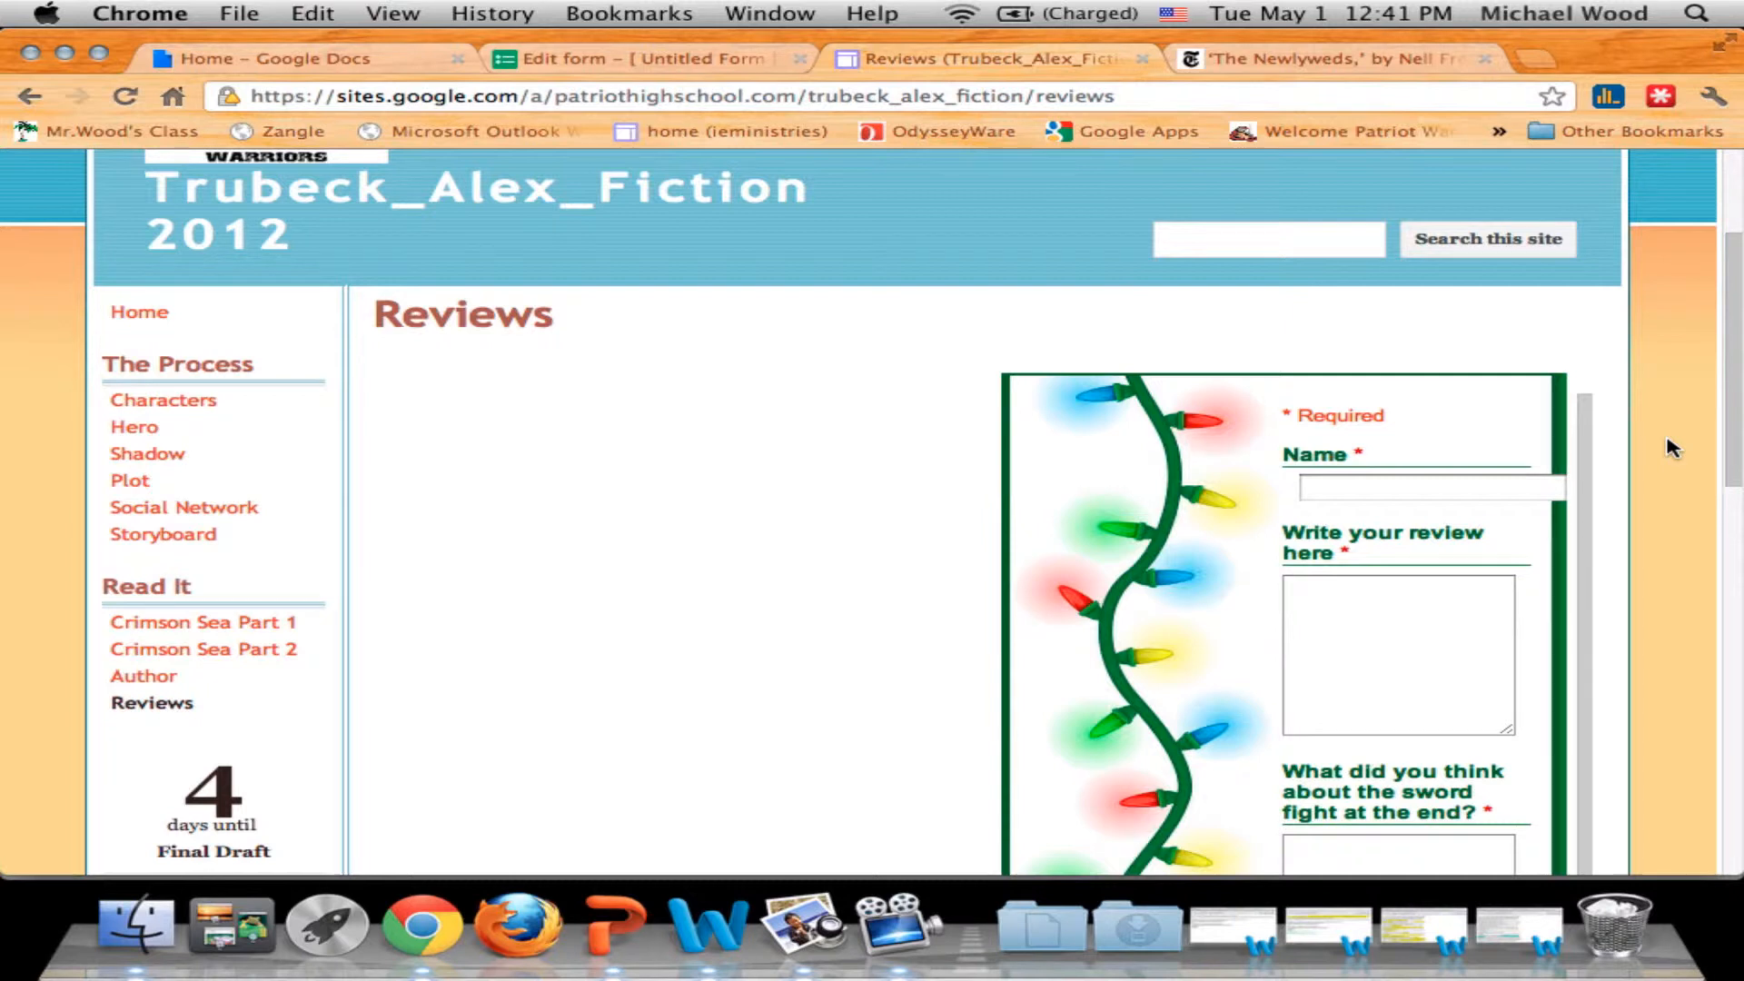
scroll(724, 238, up, 4)
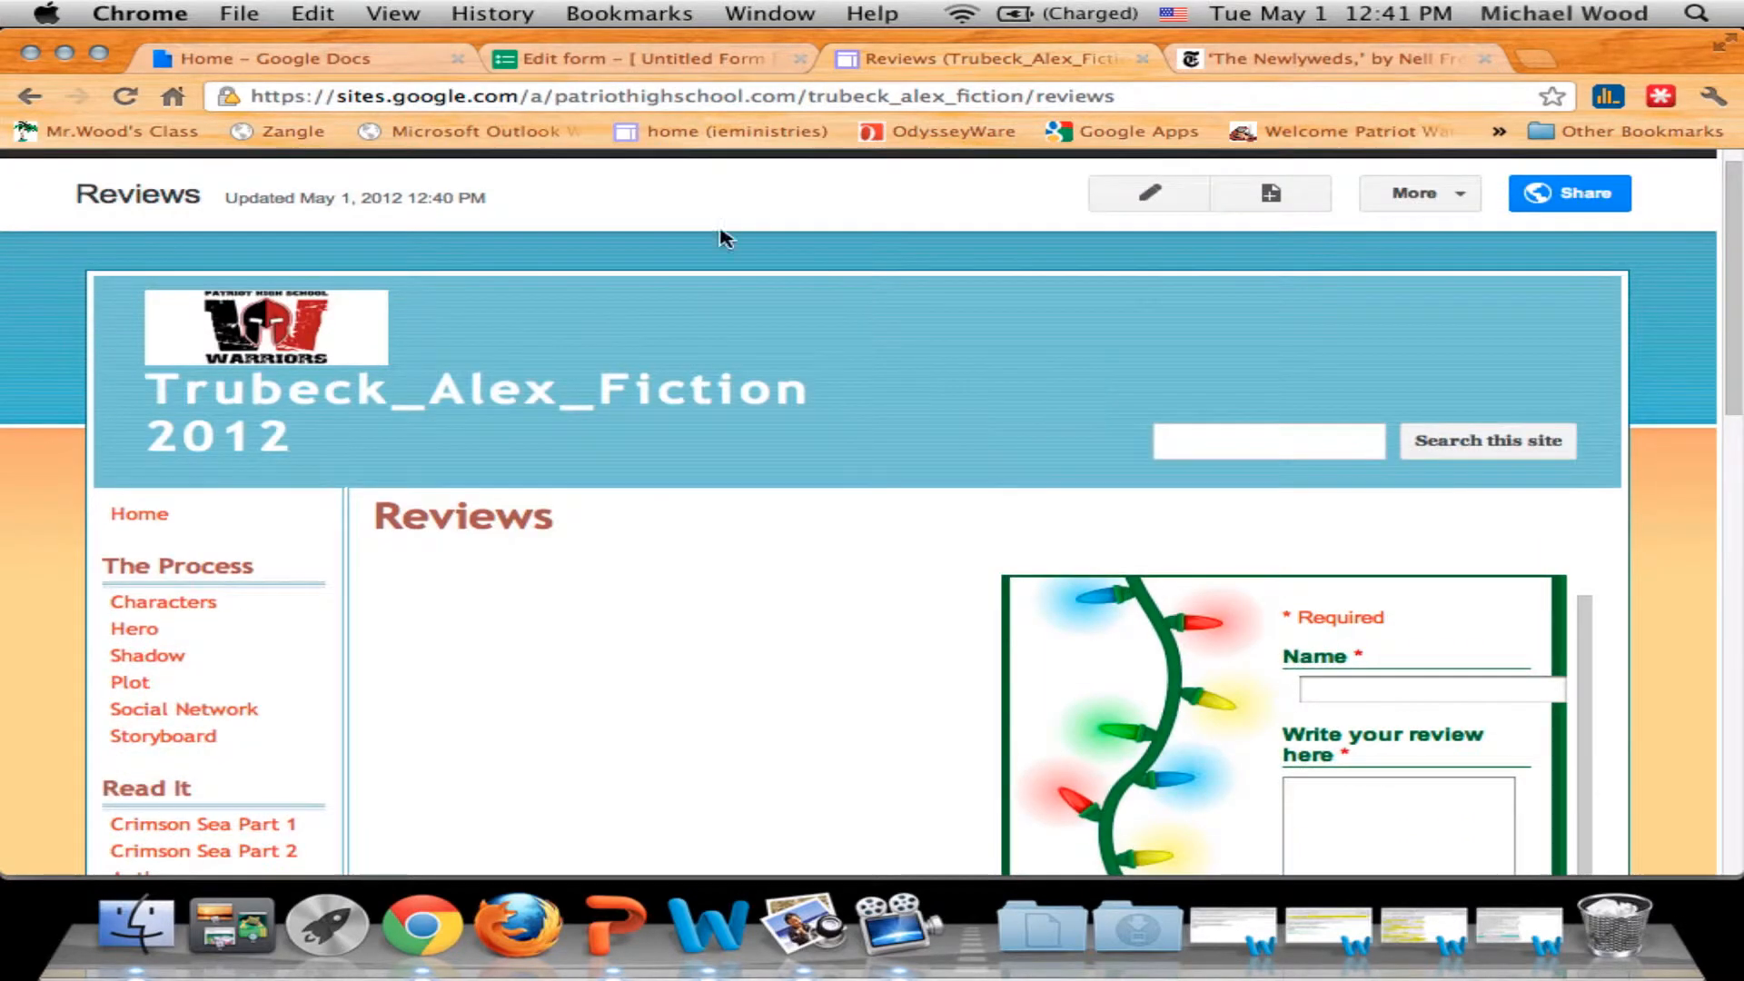
Insert the My reviews spreadsheet with its border and title into the left column of the Reviews page, and save the page.
click(1173, 208)
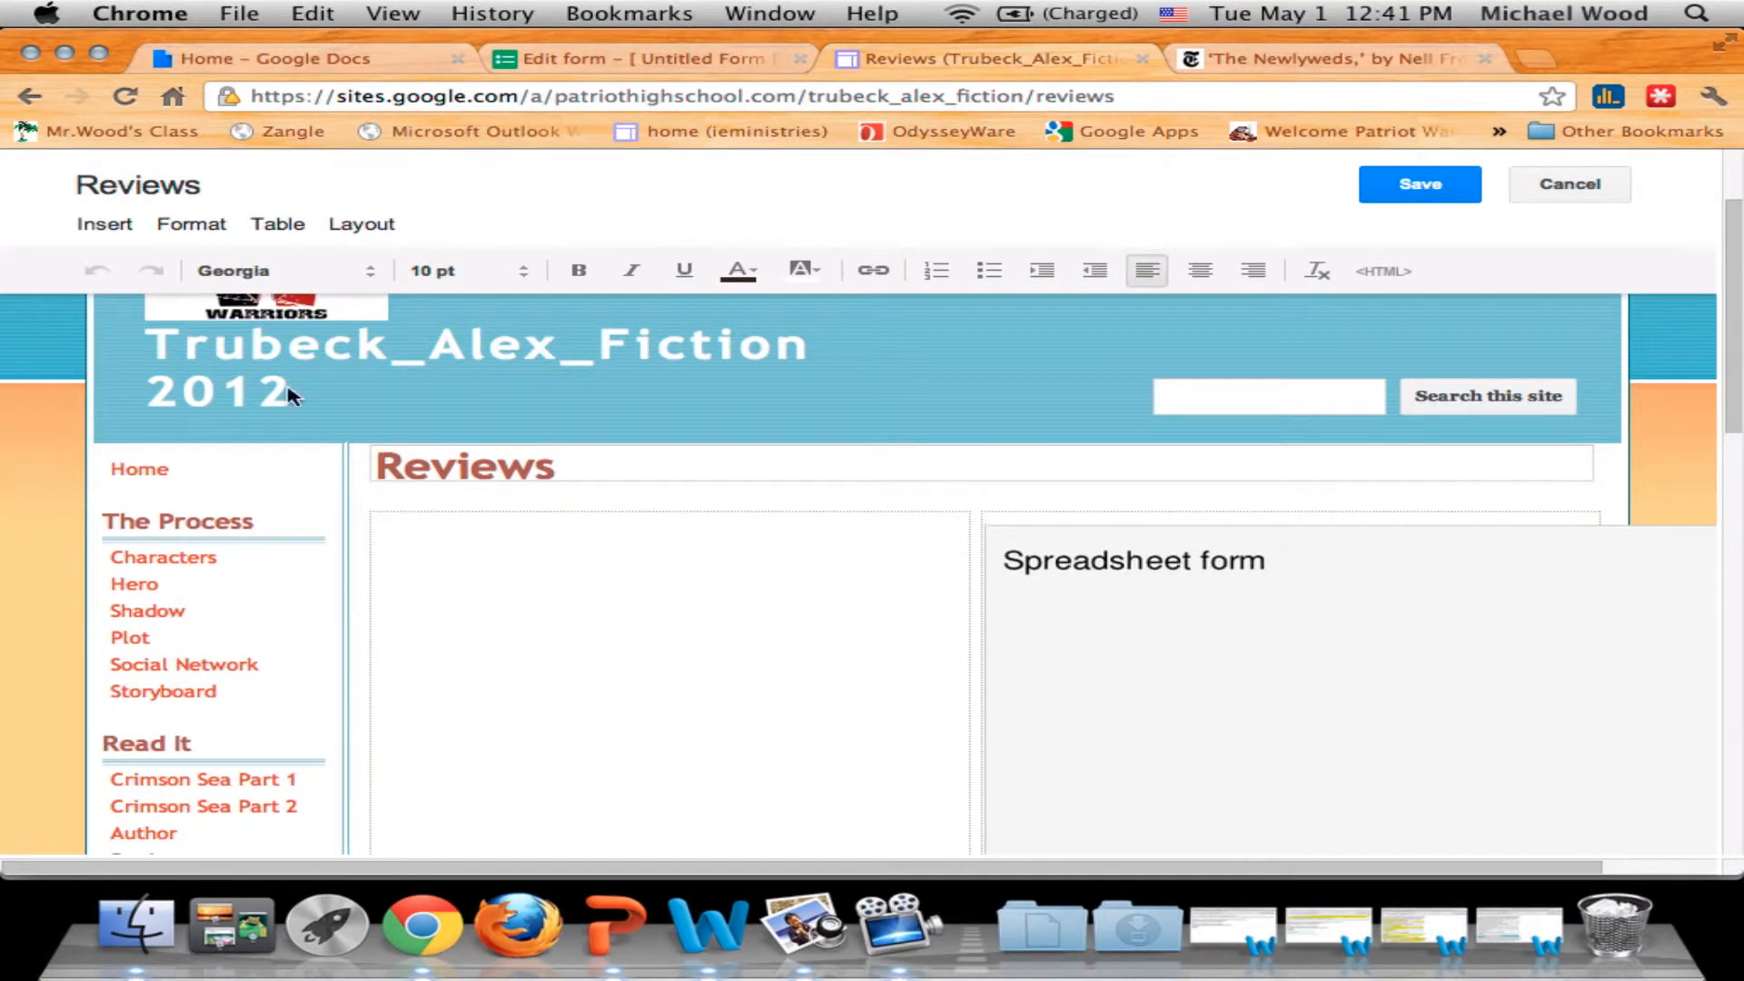
click(97, 224)
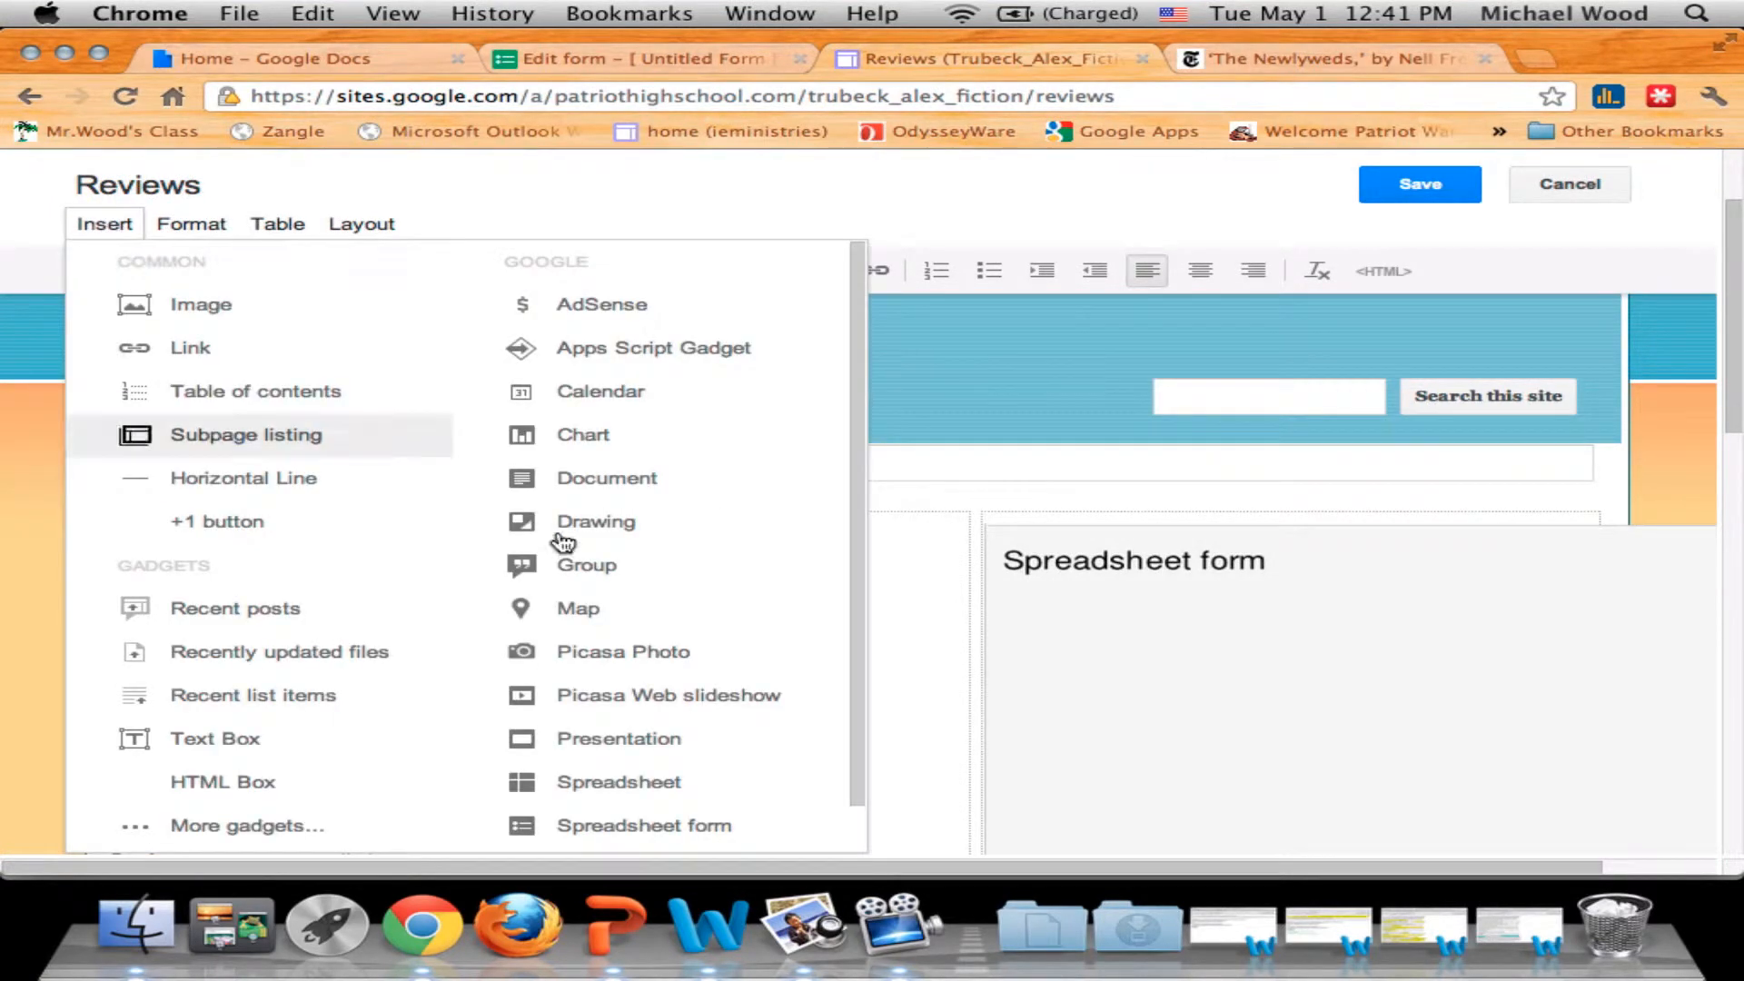
click(686, 786)
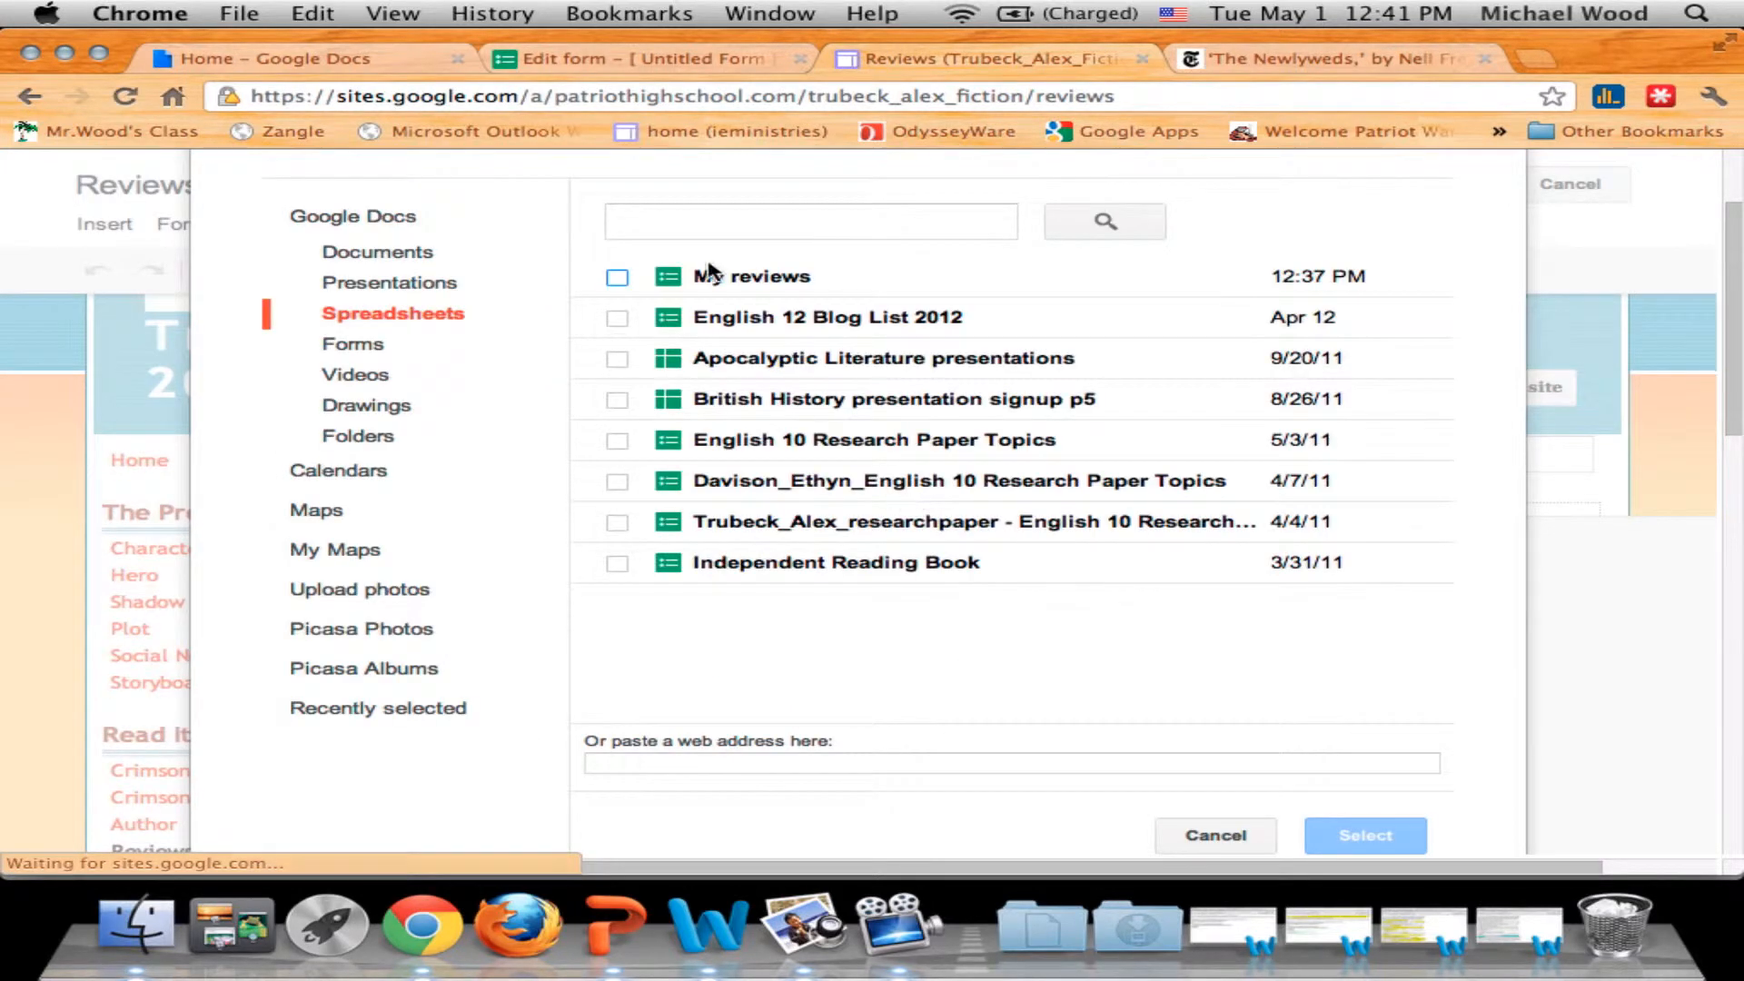
click(737, 281)
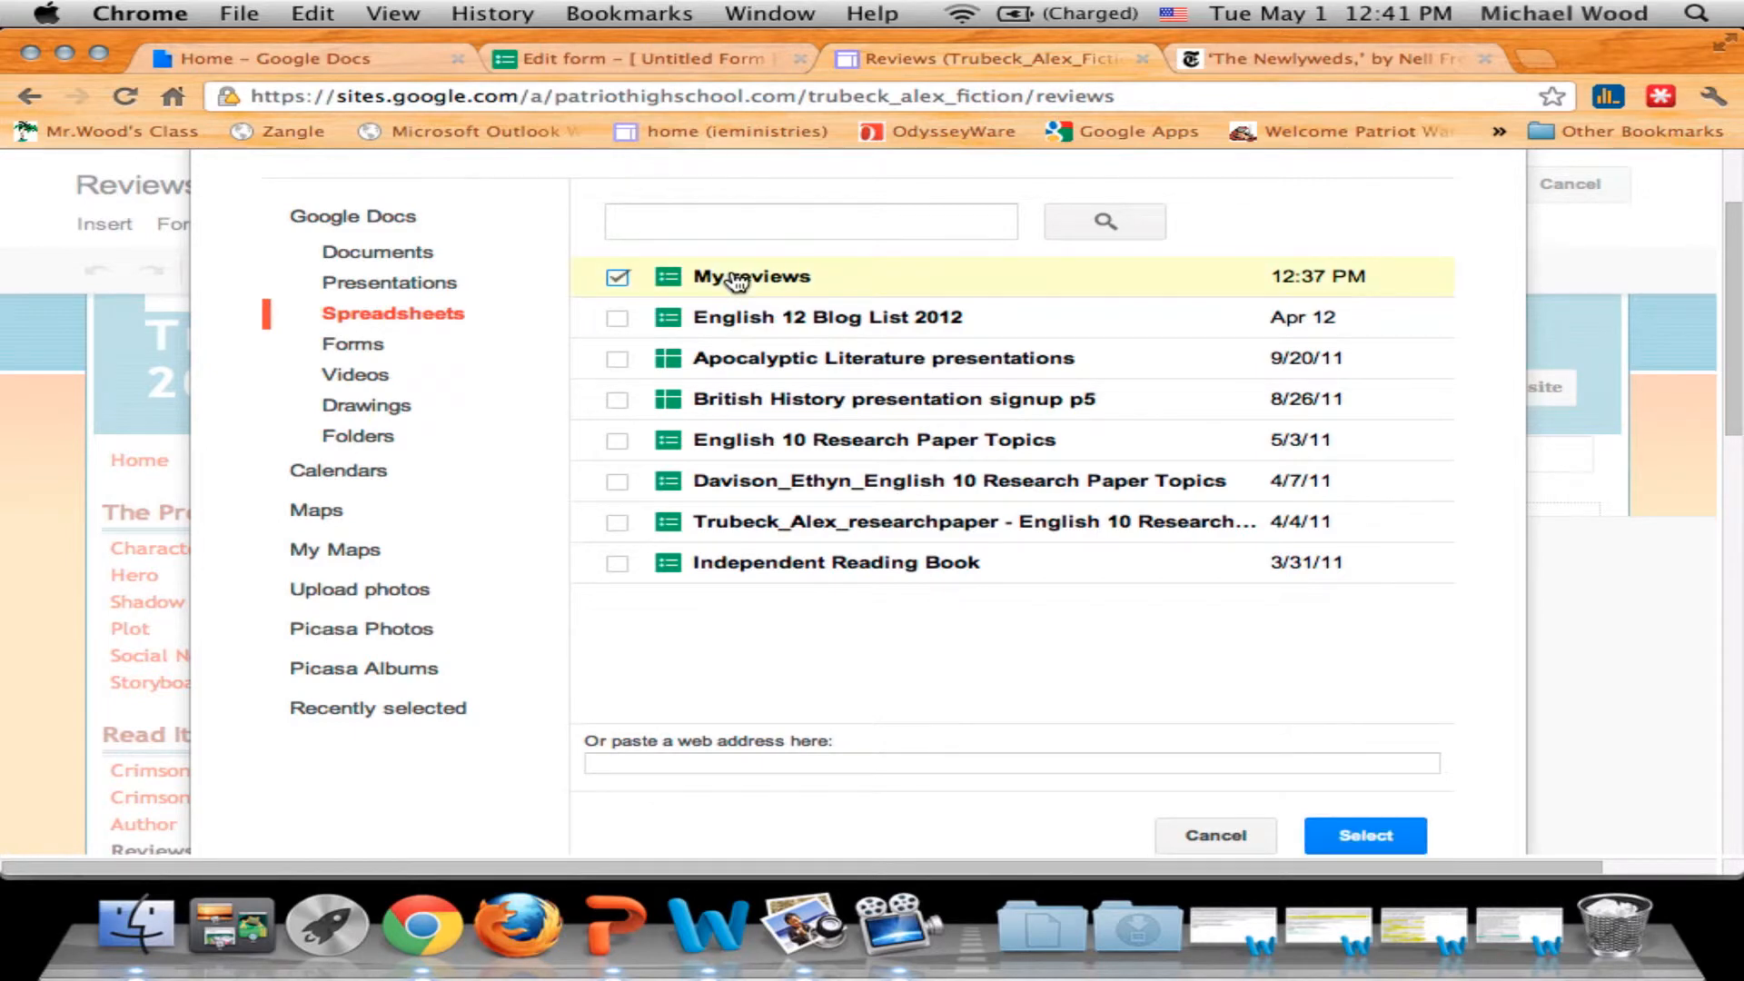
click(1364, 836)
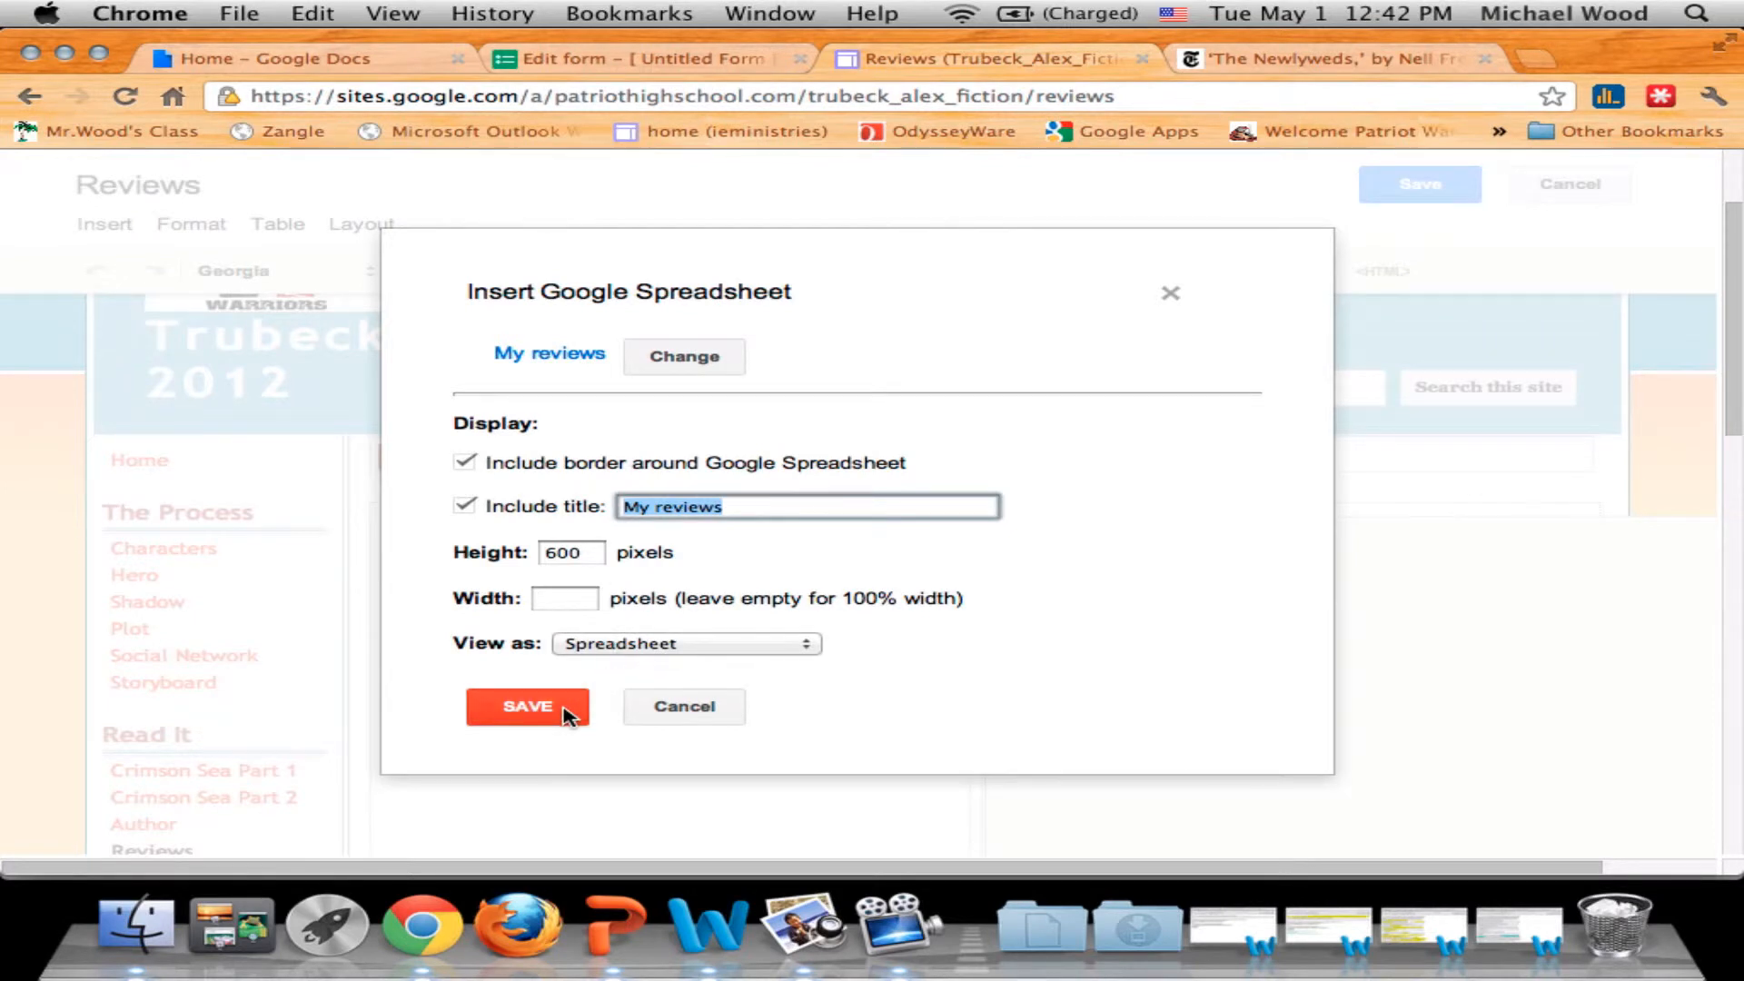
click(529, 707)
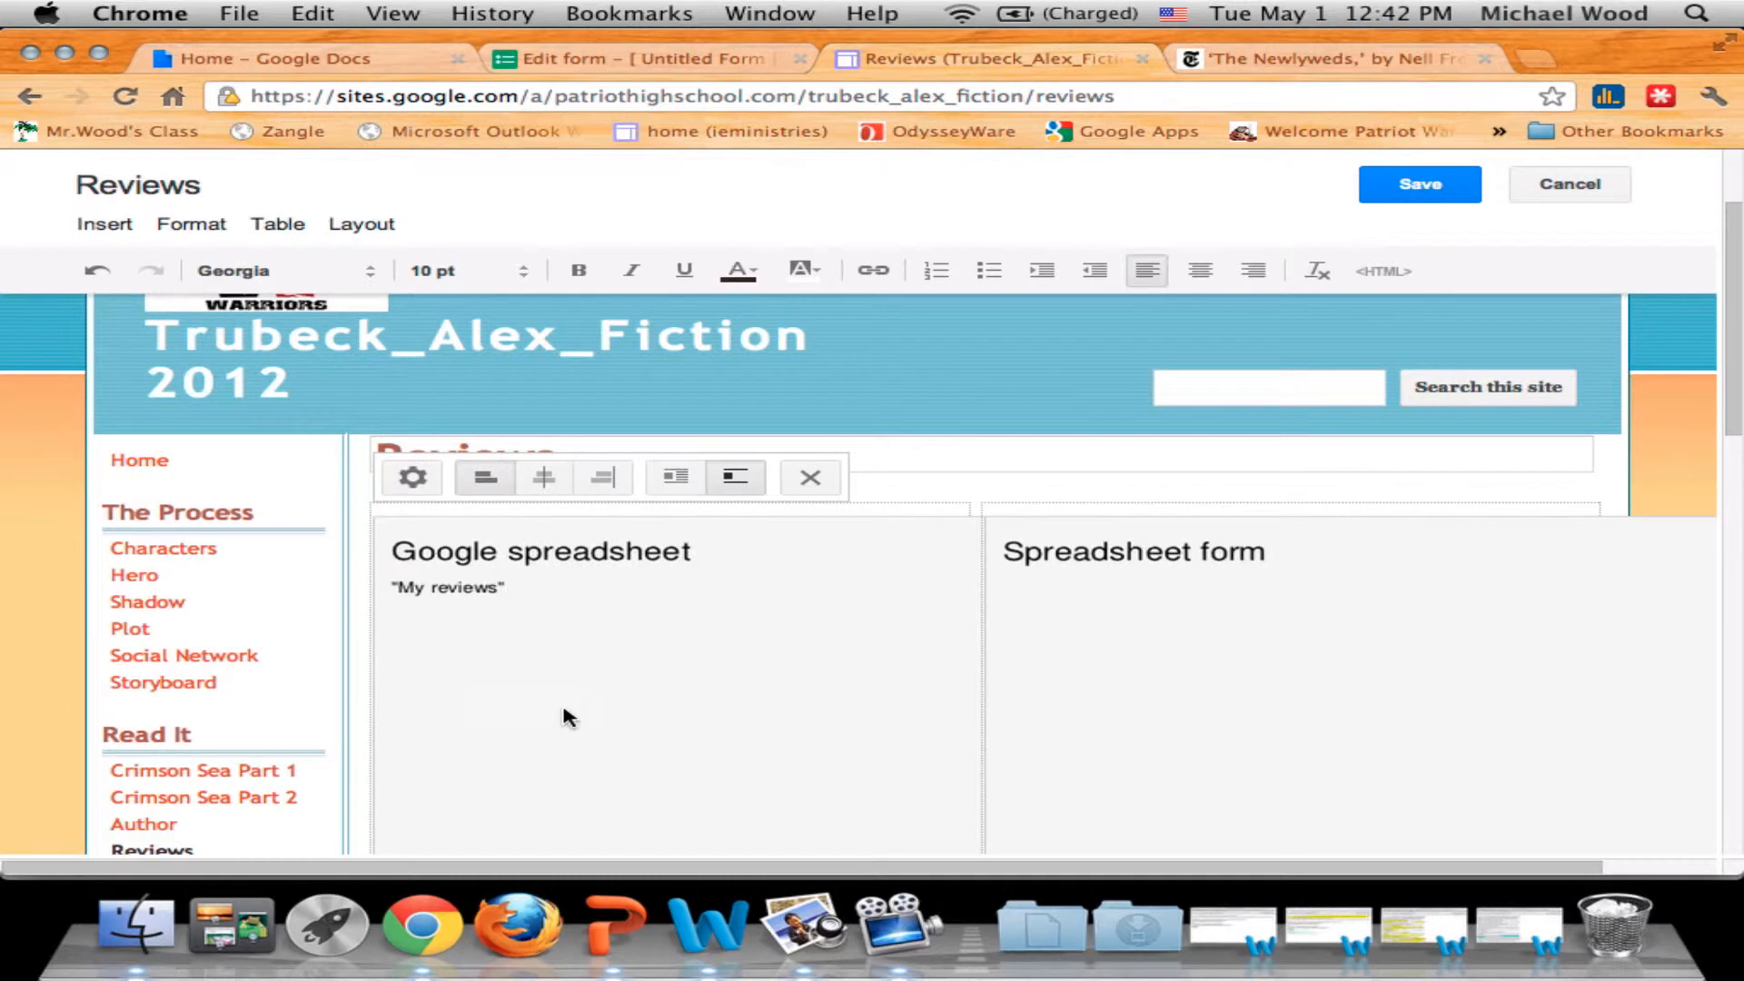
click(1422, 180)
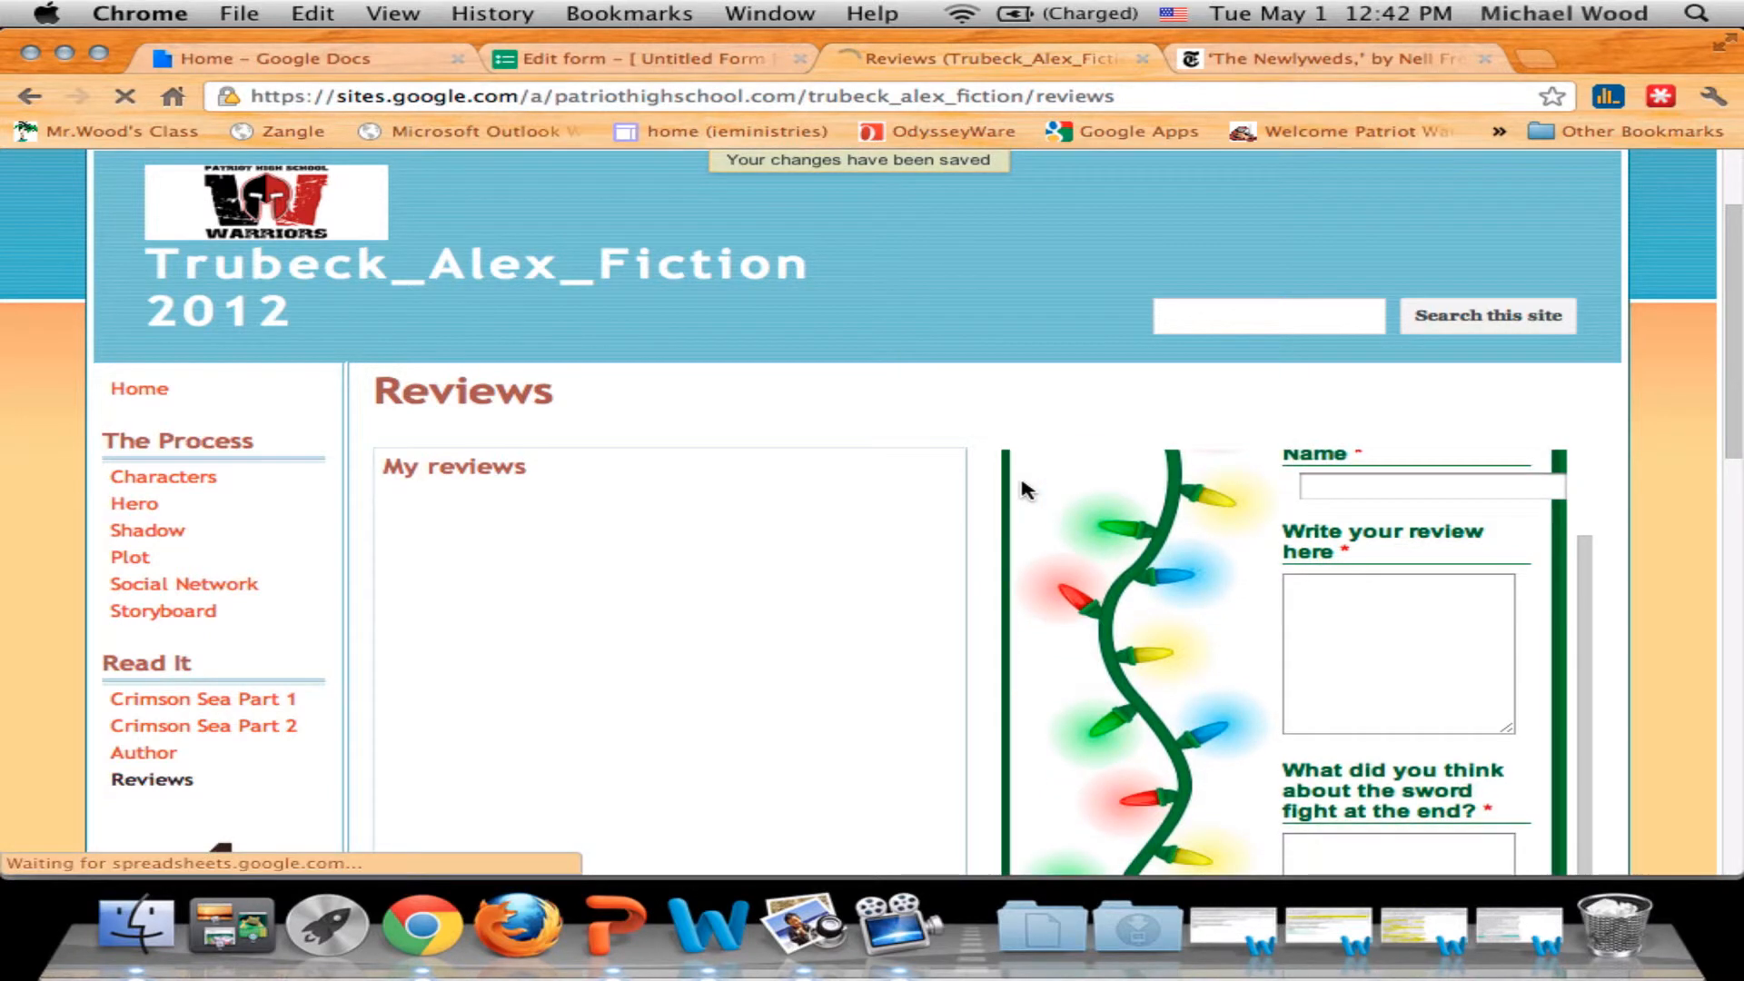
scroll(976, 464, down, 3)
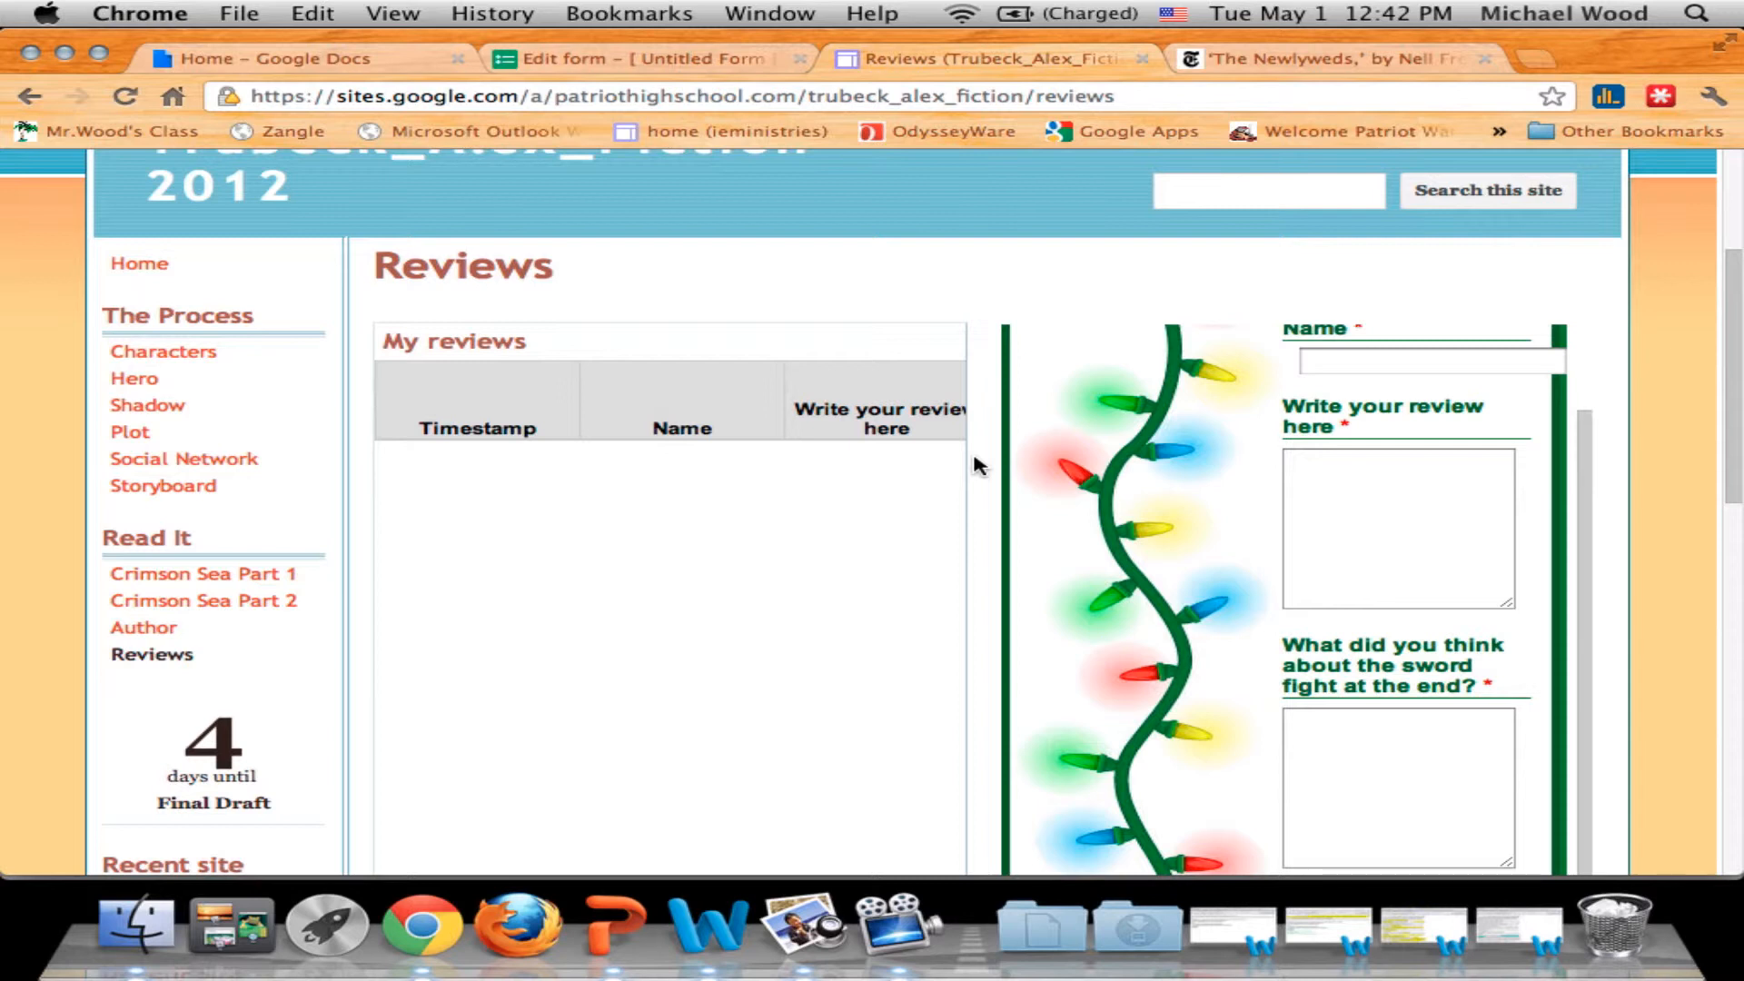
Enter the reviewer's name in the Name field of the embedded form on the Reviews page.
scroll(885, 482, down, 2)
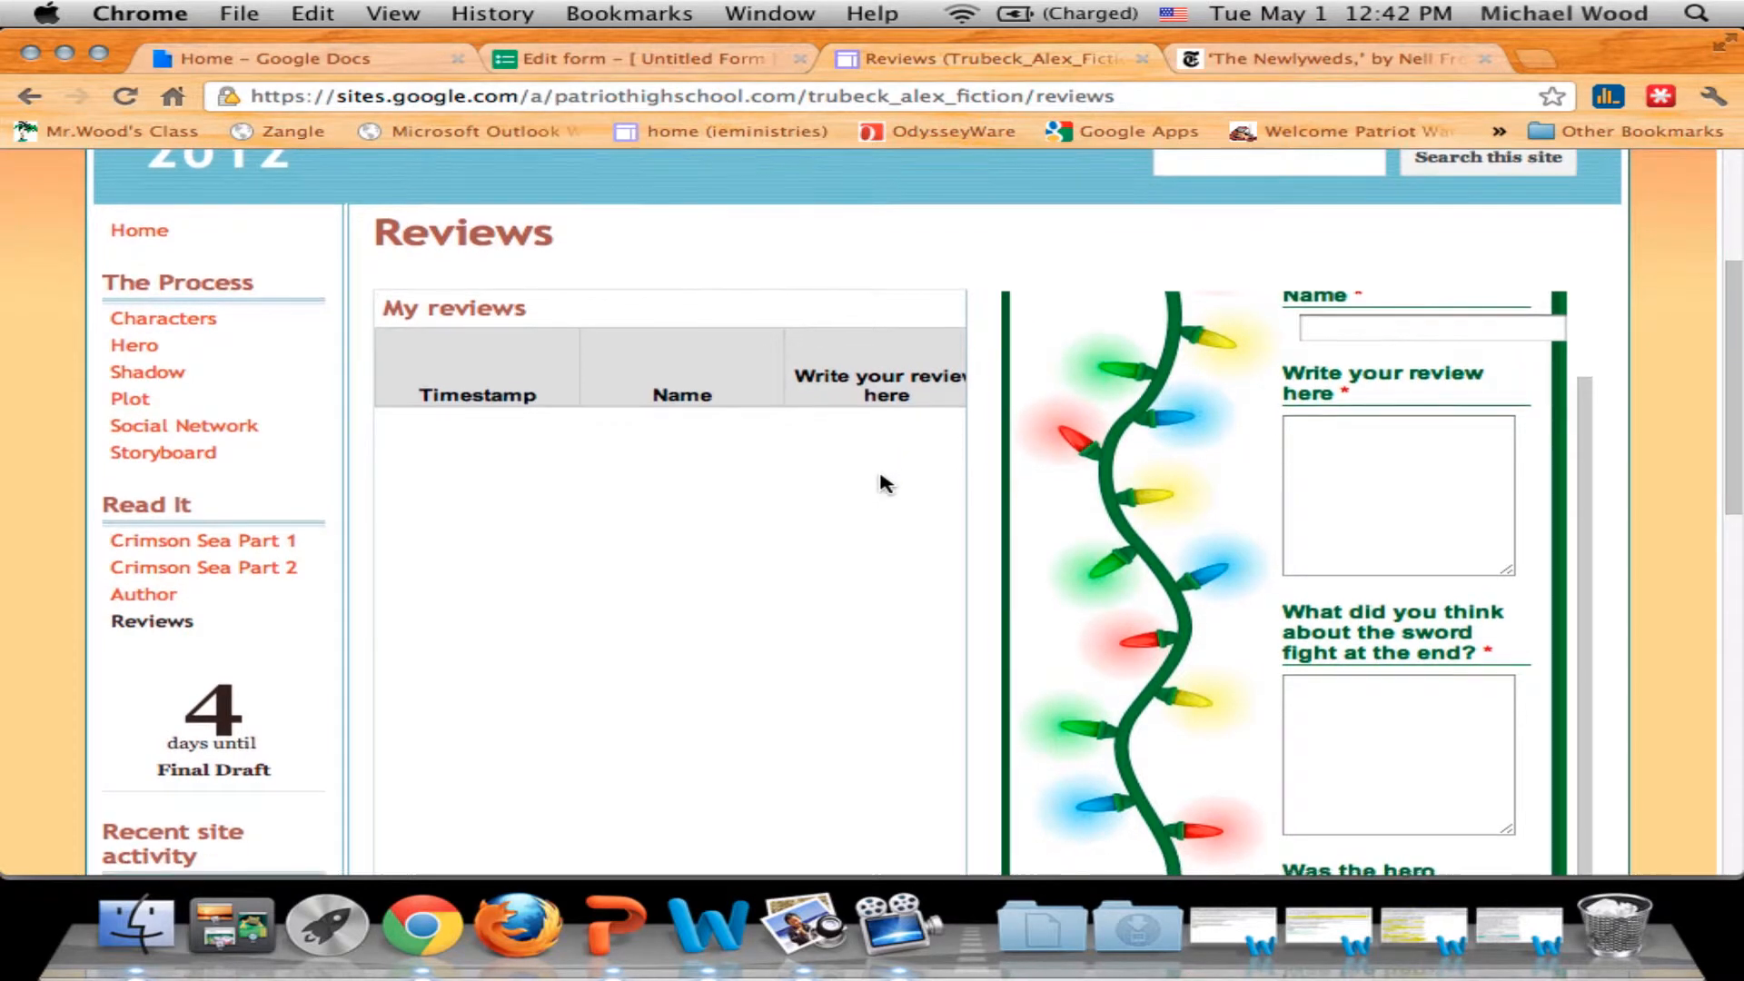
scroll(885, 482, down, 2)
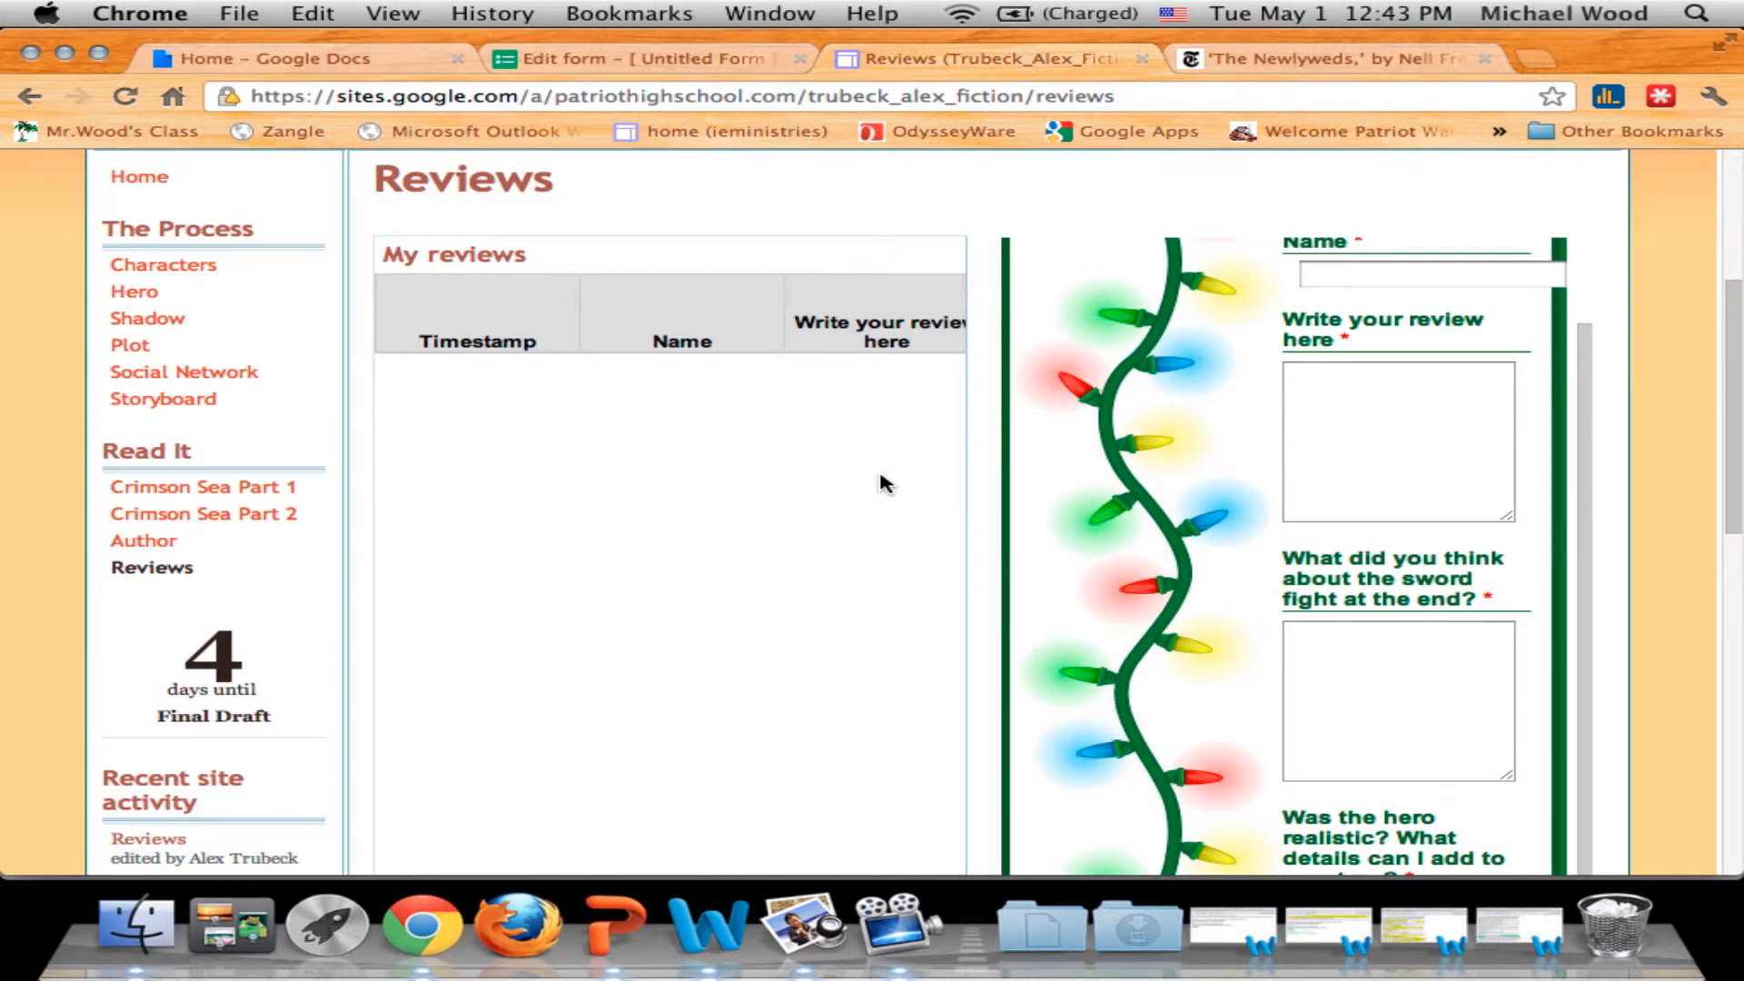
scroll(885, 482, up, 1)
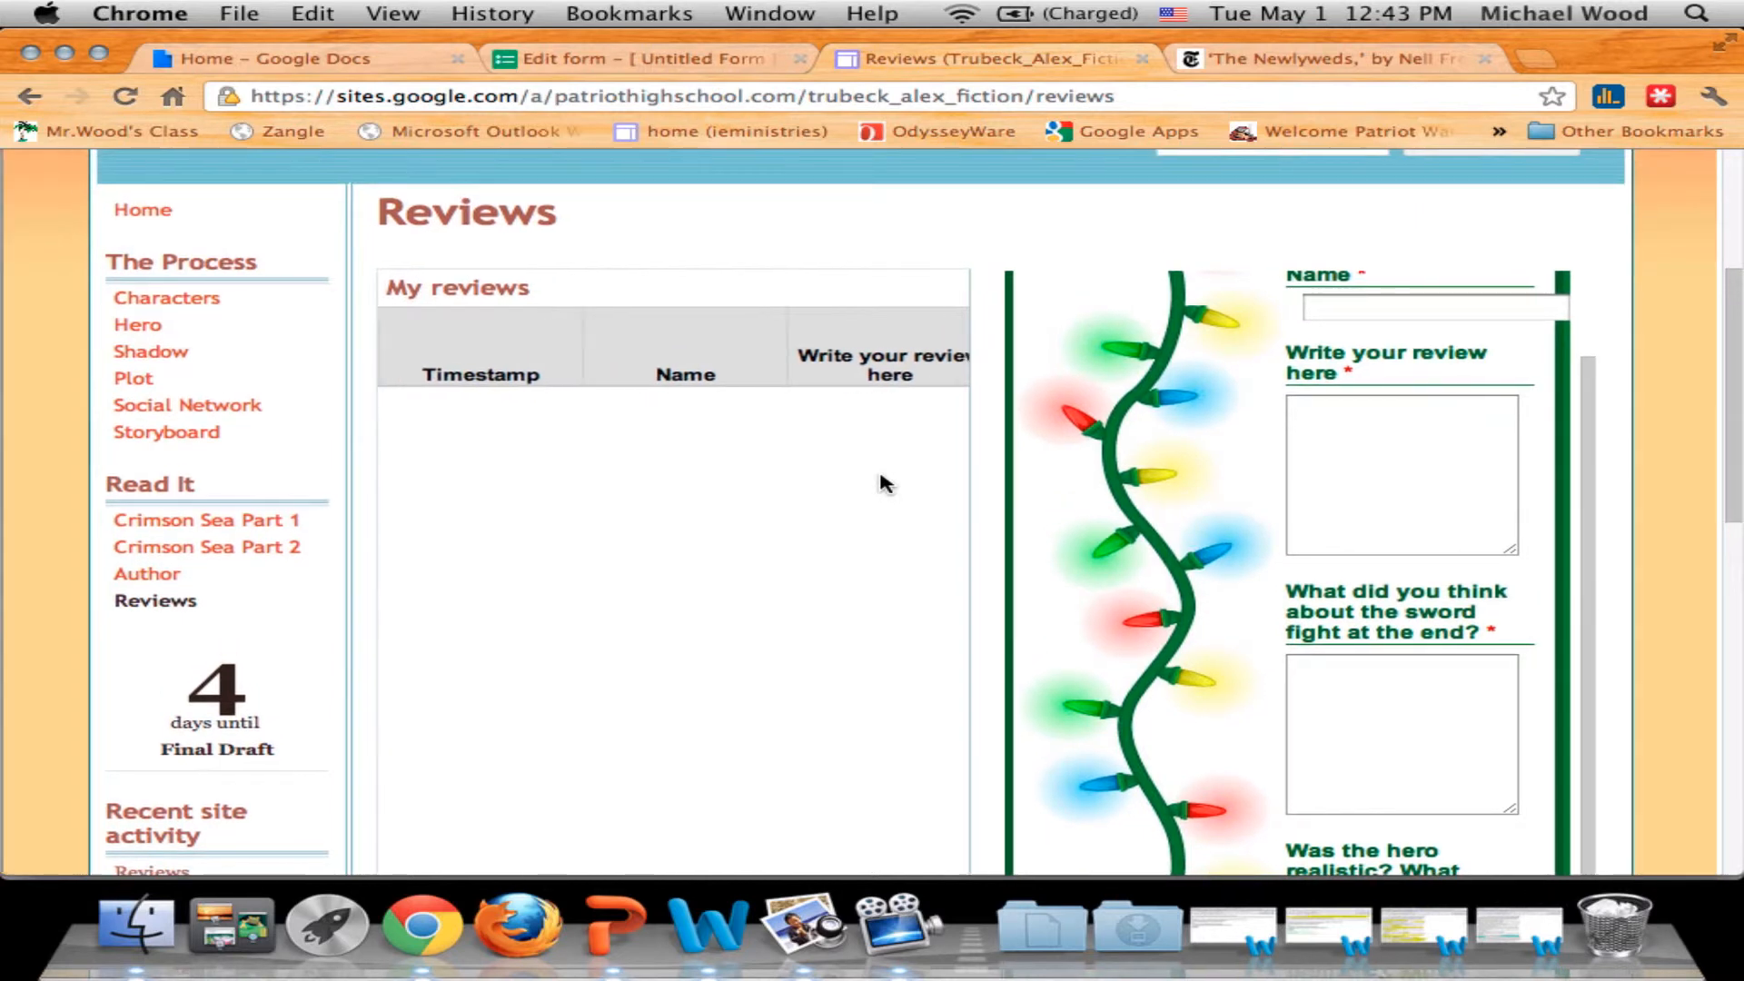
scroll(882, 477, up, 3)
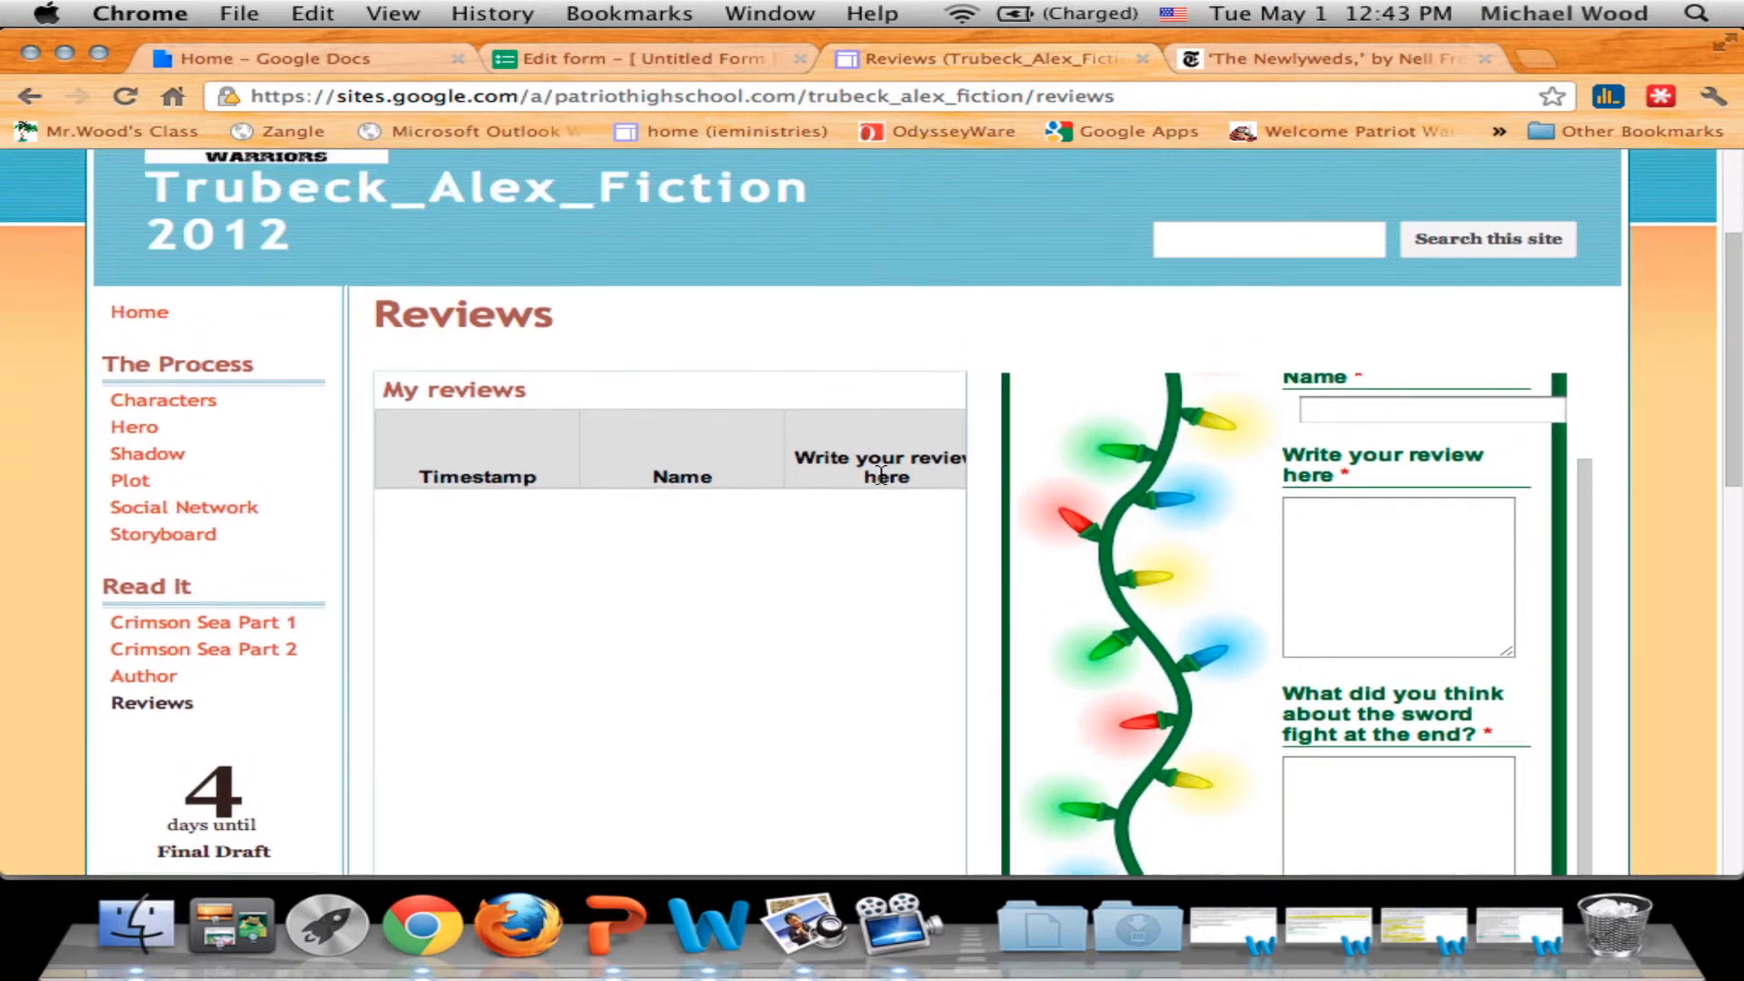
click(1394, 410)
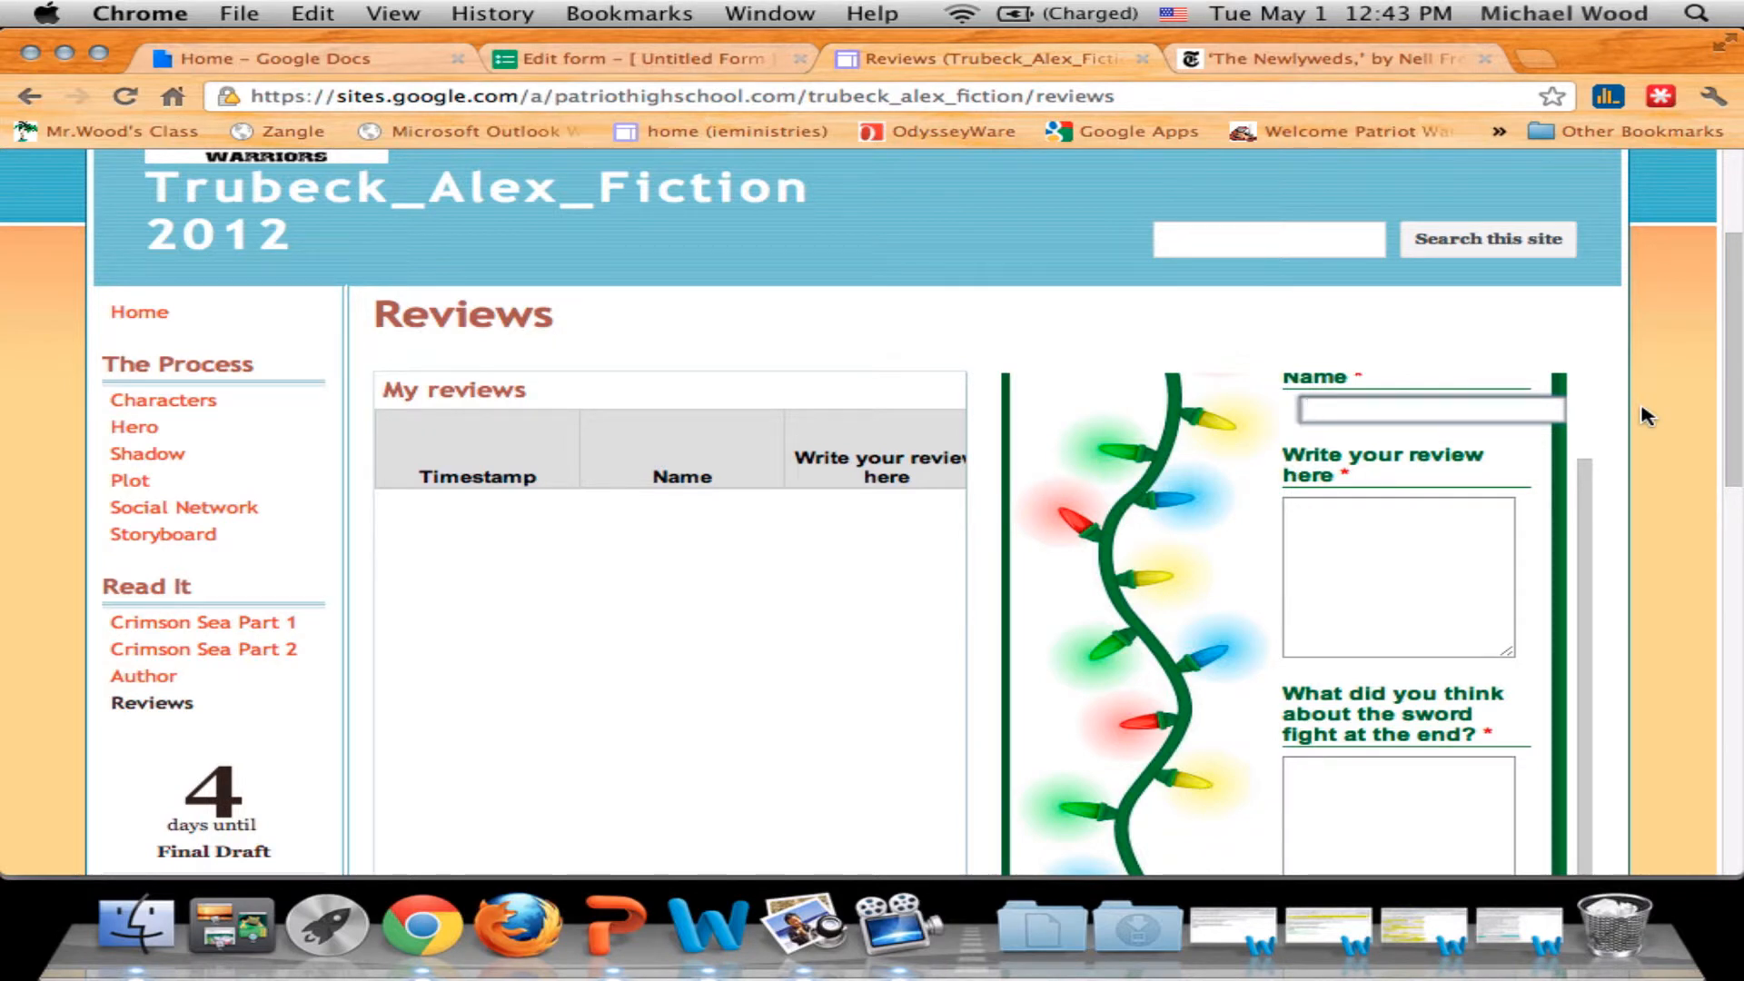
text(Gandarilla)
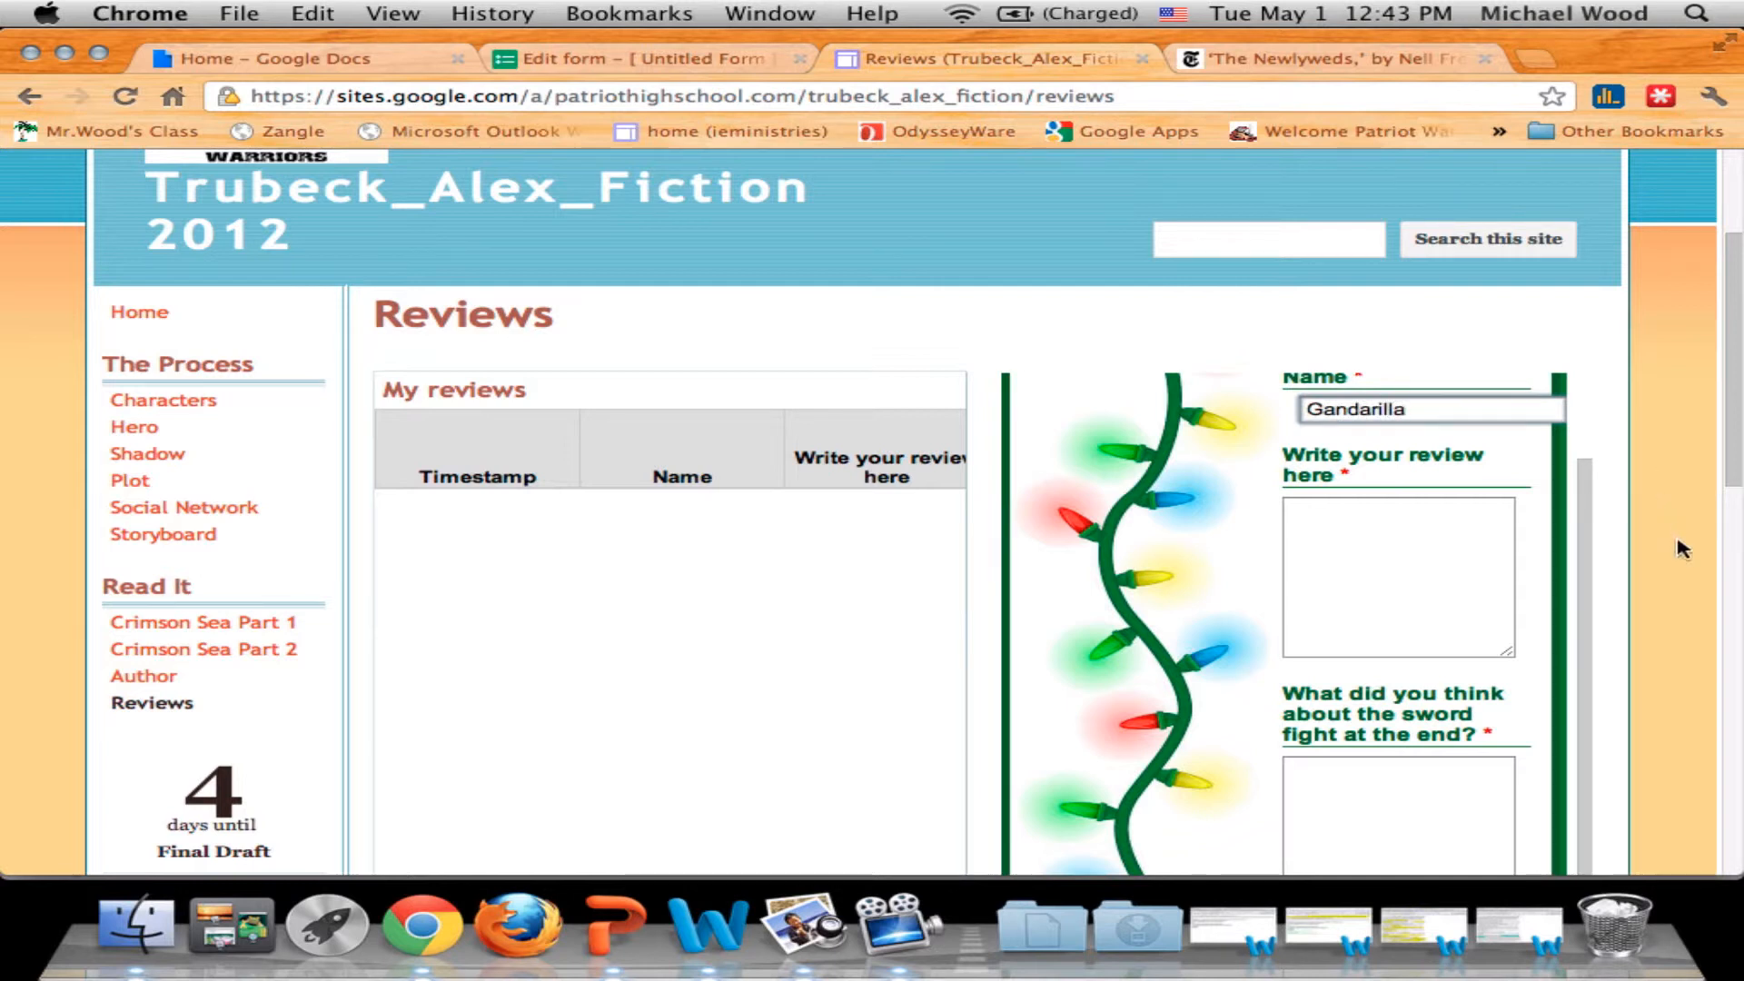
Copy the paragraph starting "A worthy objective, surely" from the New York Times review of "The Newlyweds" into the form's "Write your review here" field.
click(1425, 576)
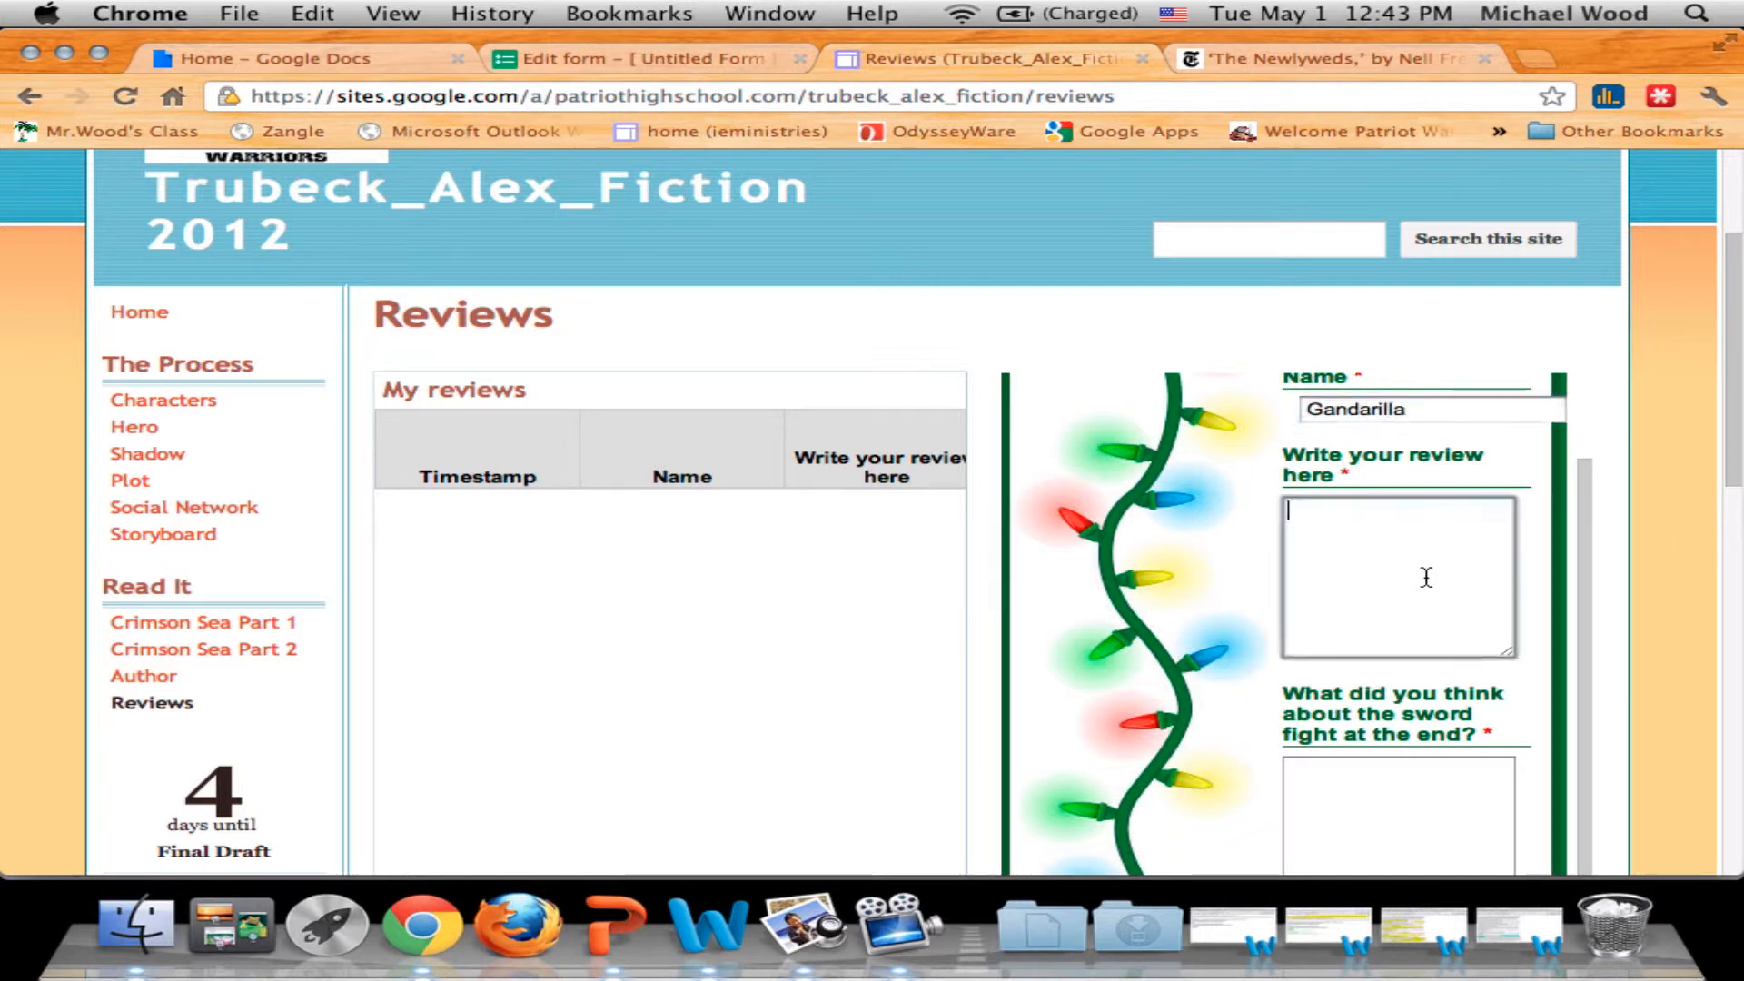
click(1343, 58)
scroll(576, 796, down, 5)
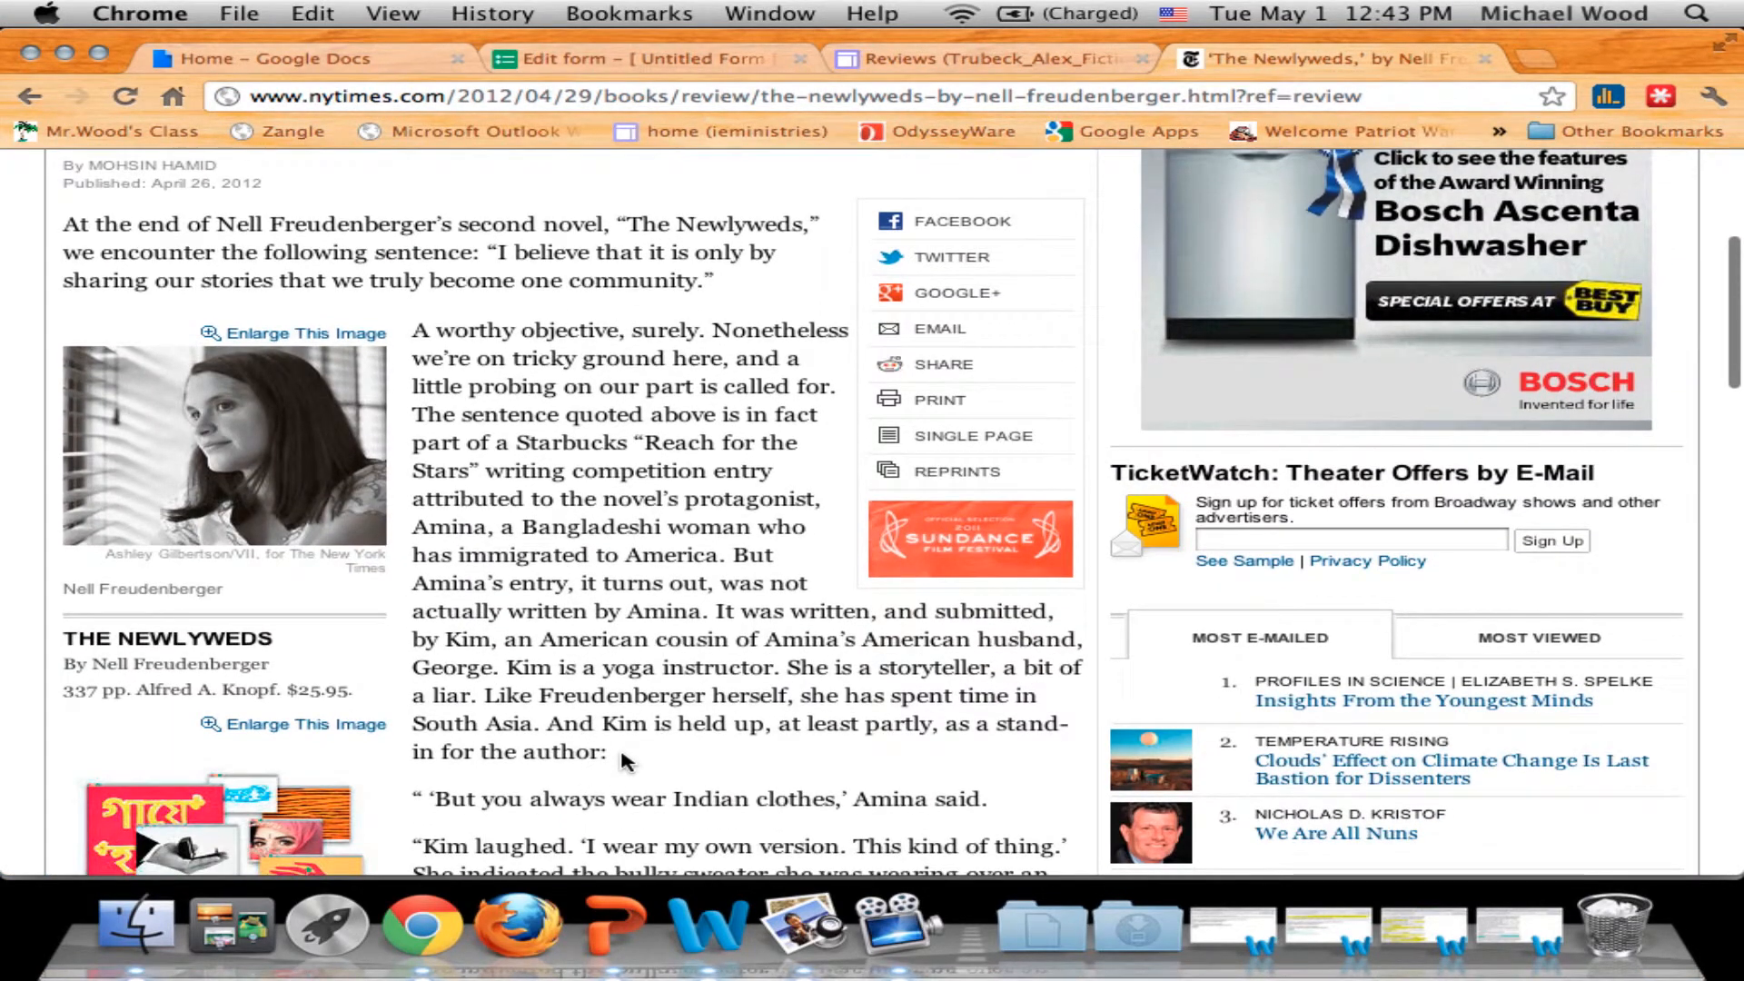
drag(618, 756, 421, 325)
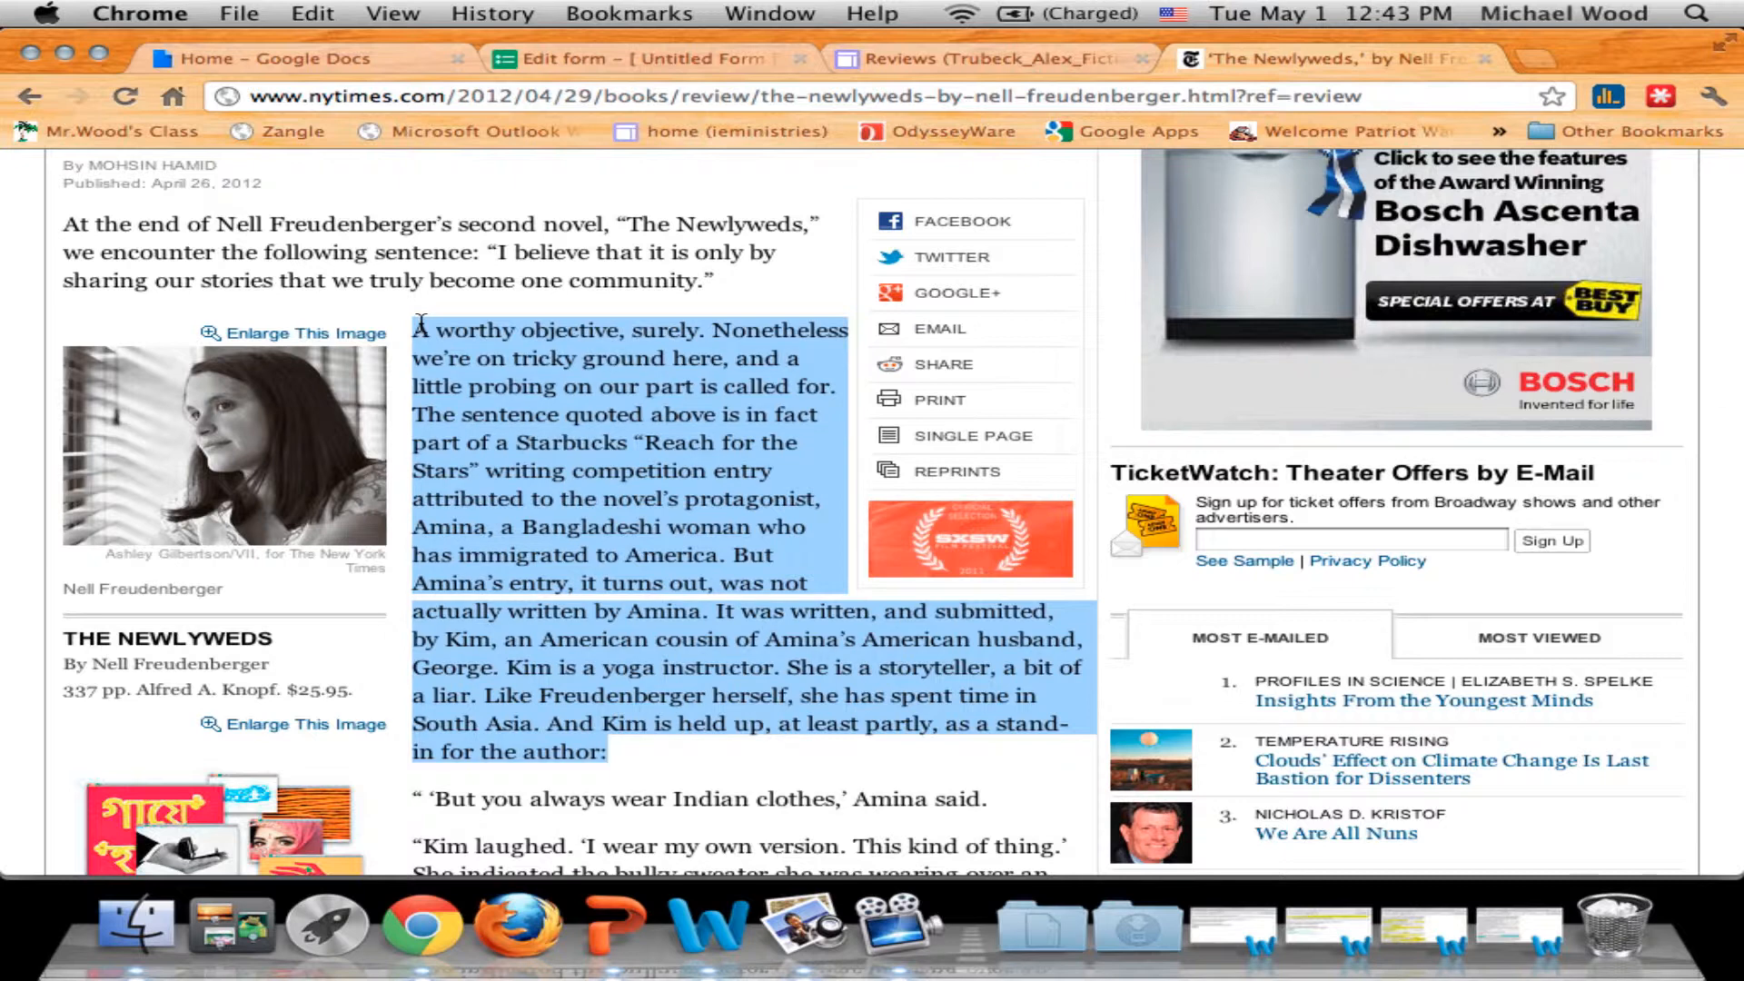
key(super+c)
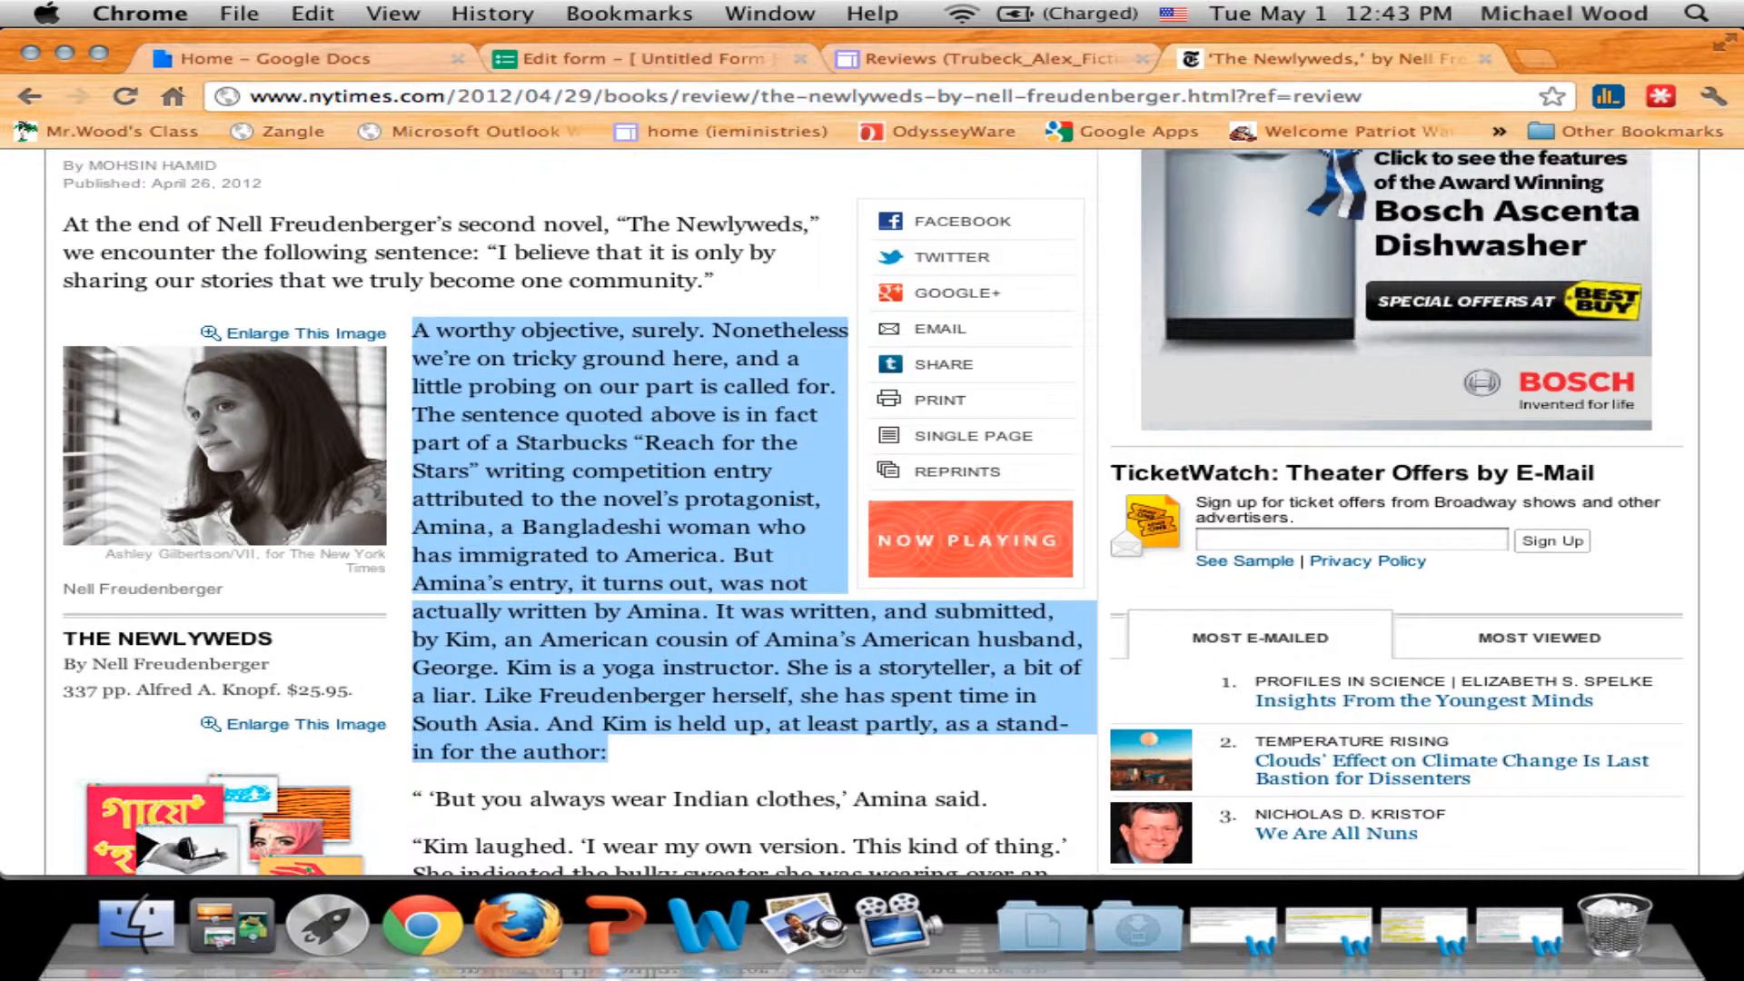
click(919, 60)
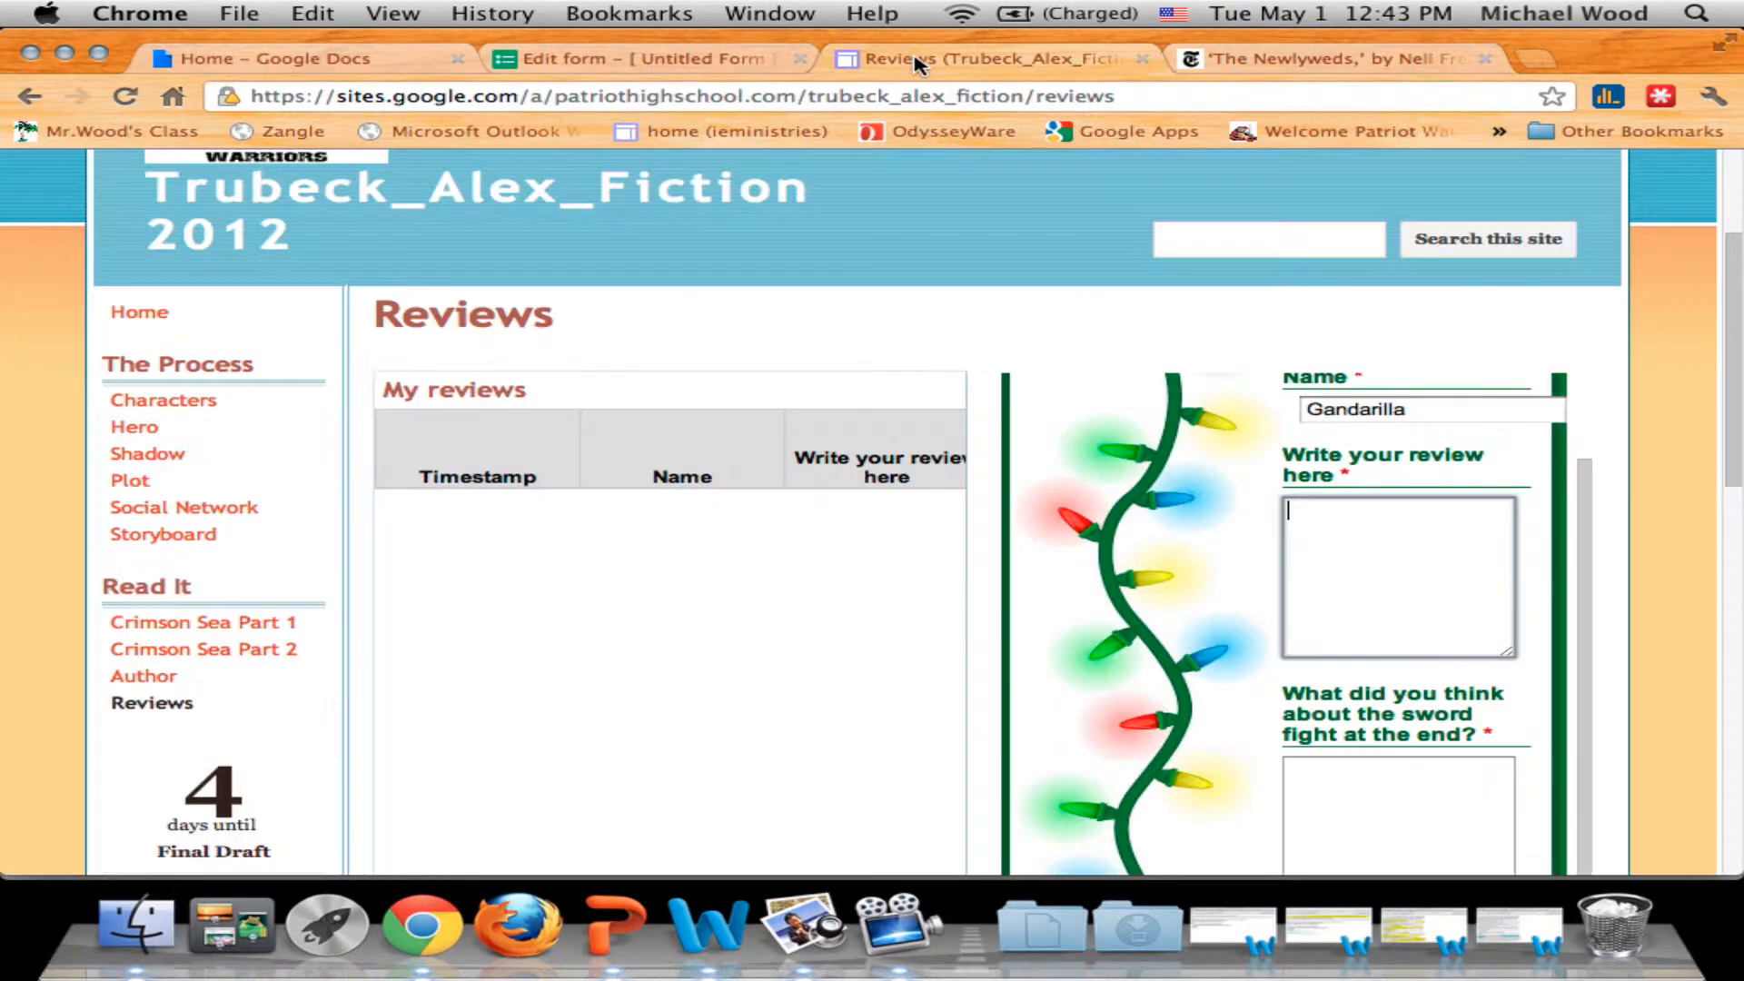
click(1406, 557)
key(super+v)
Paste the same paragraph as the answer to the sword fight, realistic hero and "What do you think will happen next?" questions.
scroll(1406, 557, down, 2)
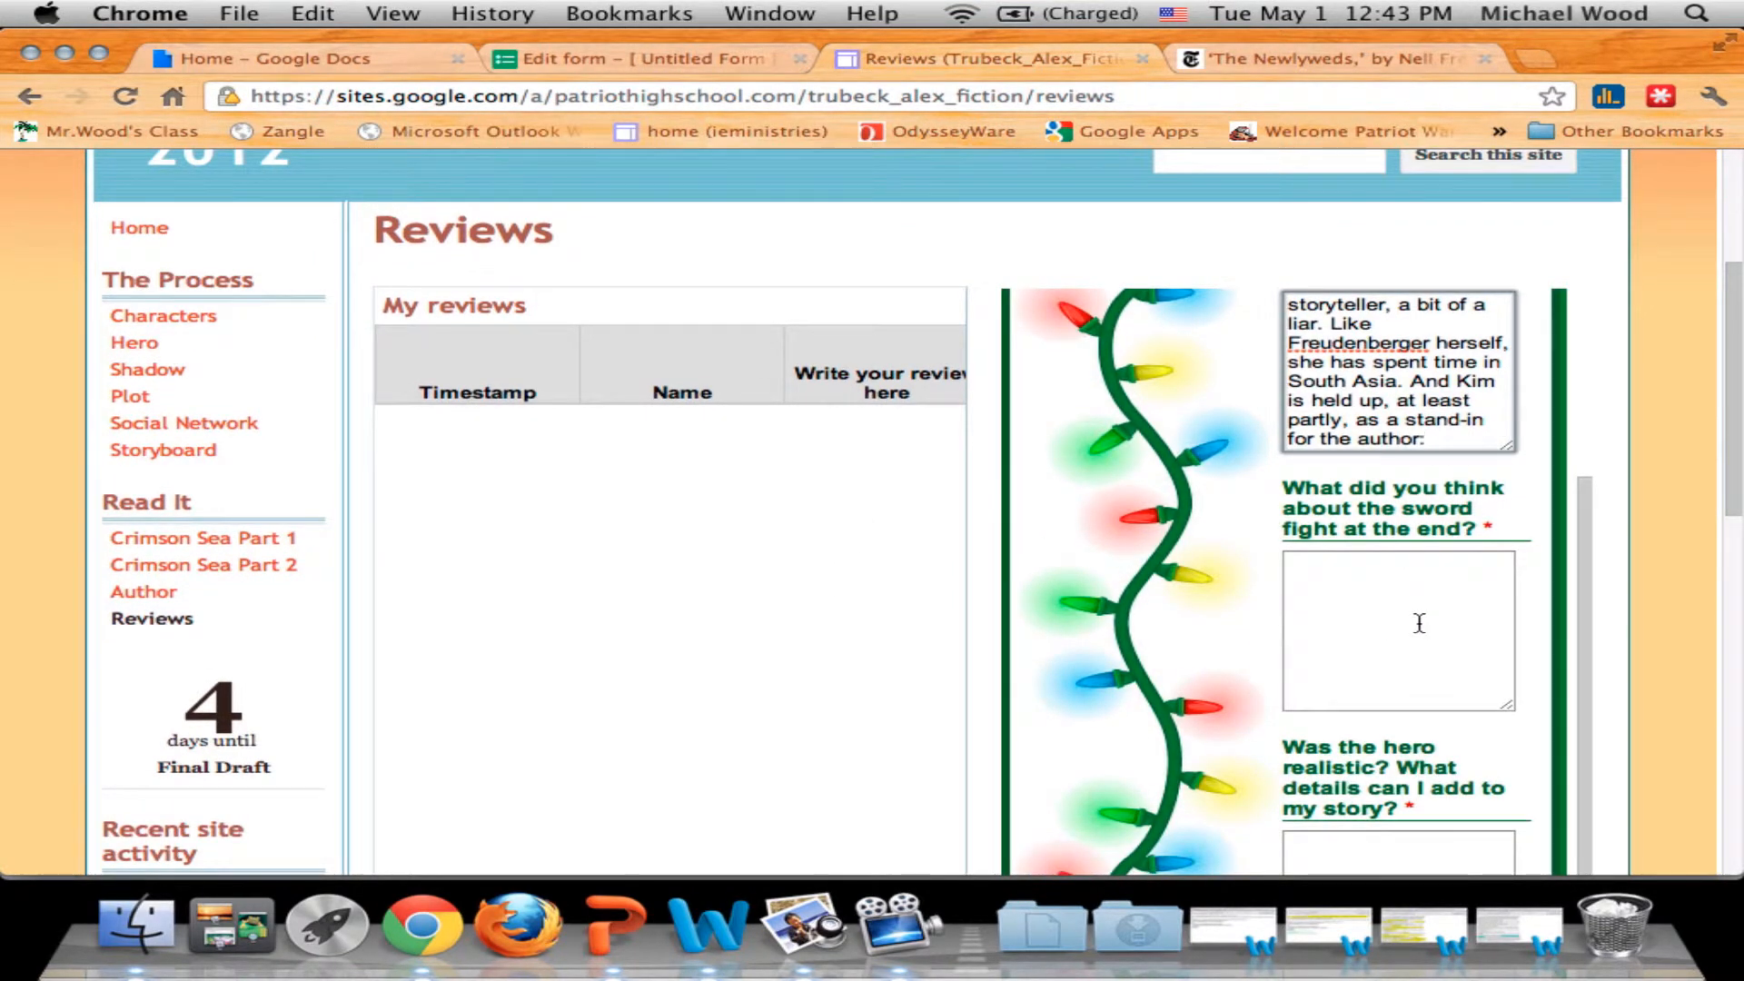
click(1418, 622)
key(super+v)
scroll(1416, 627, down, 5)
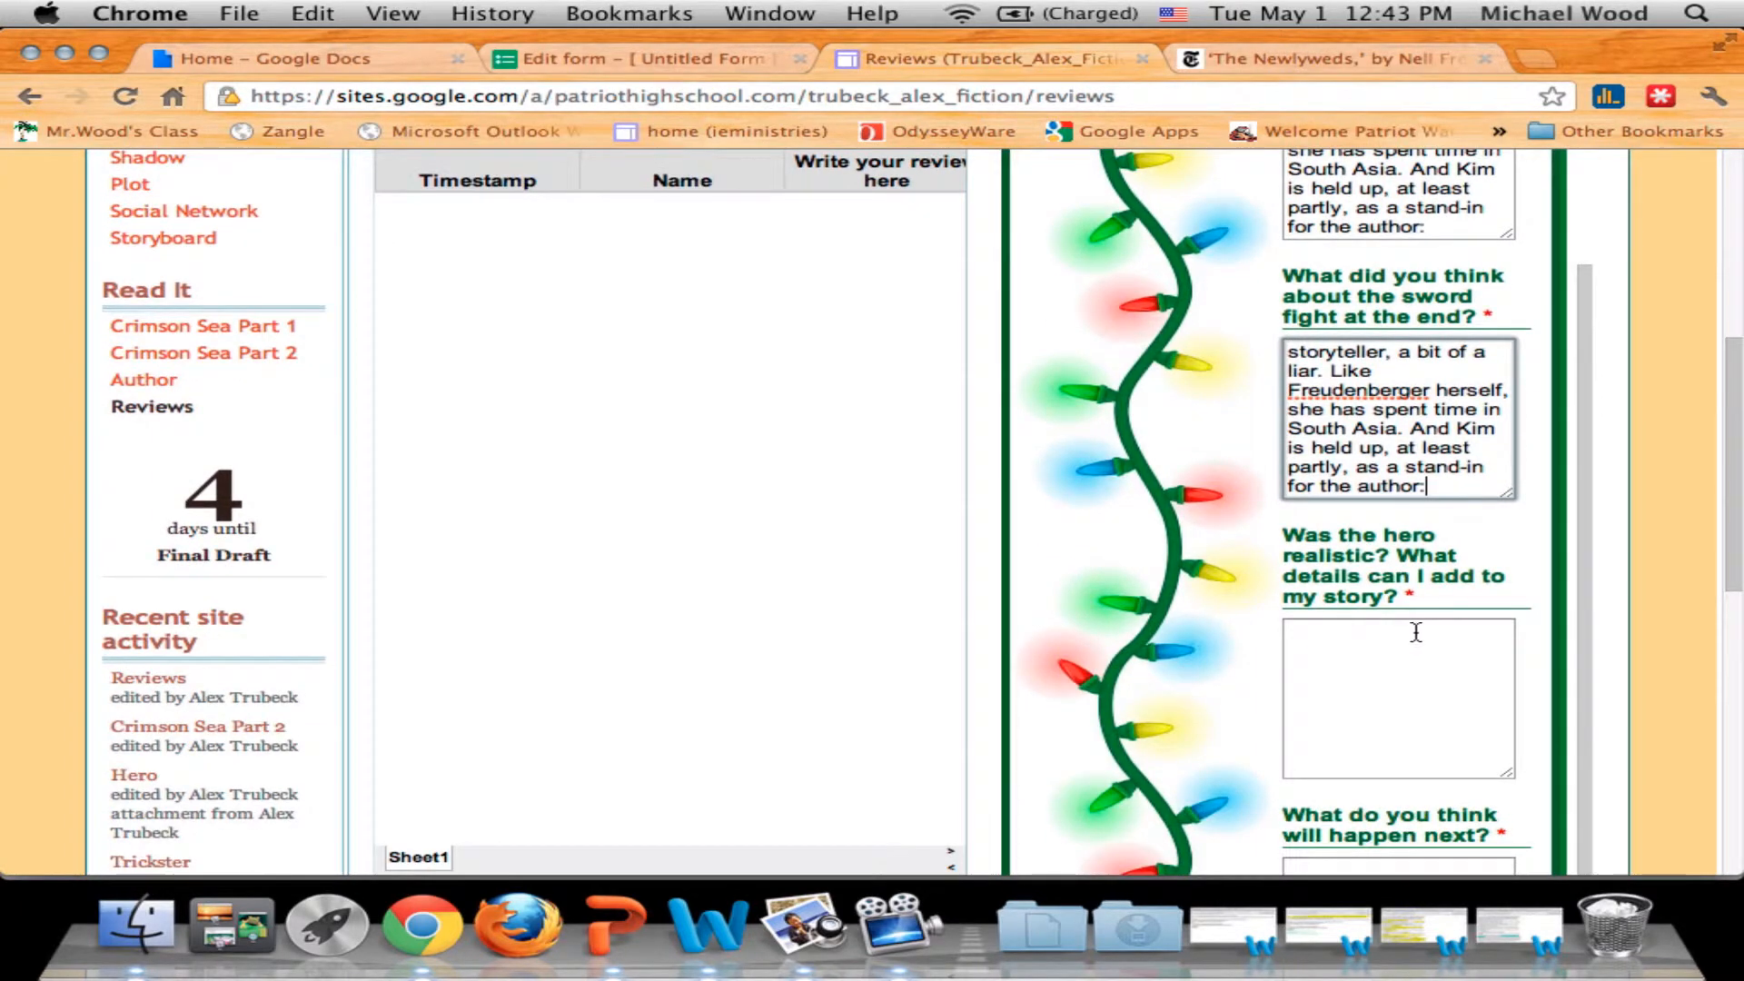
click(1436, 673)
key(super+v)
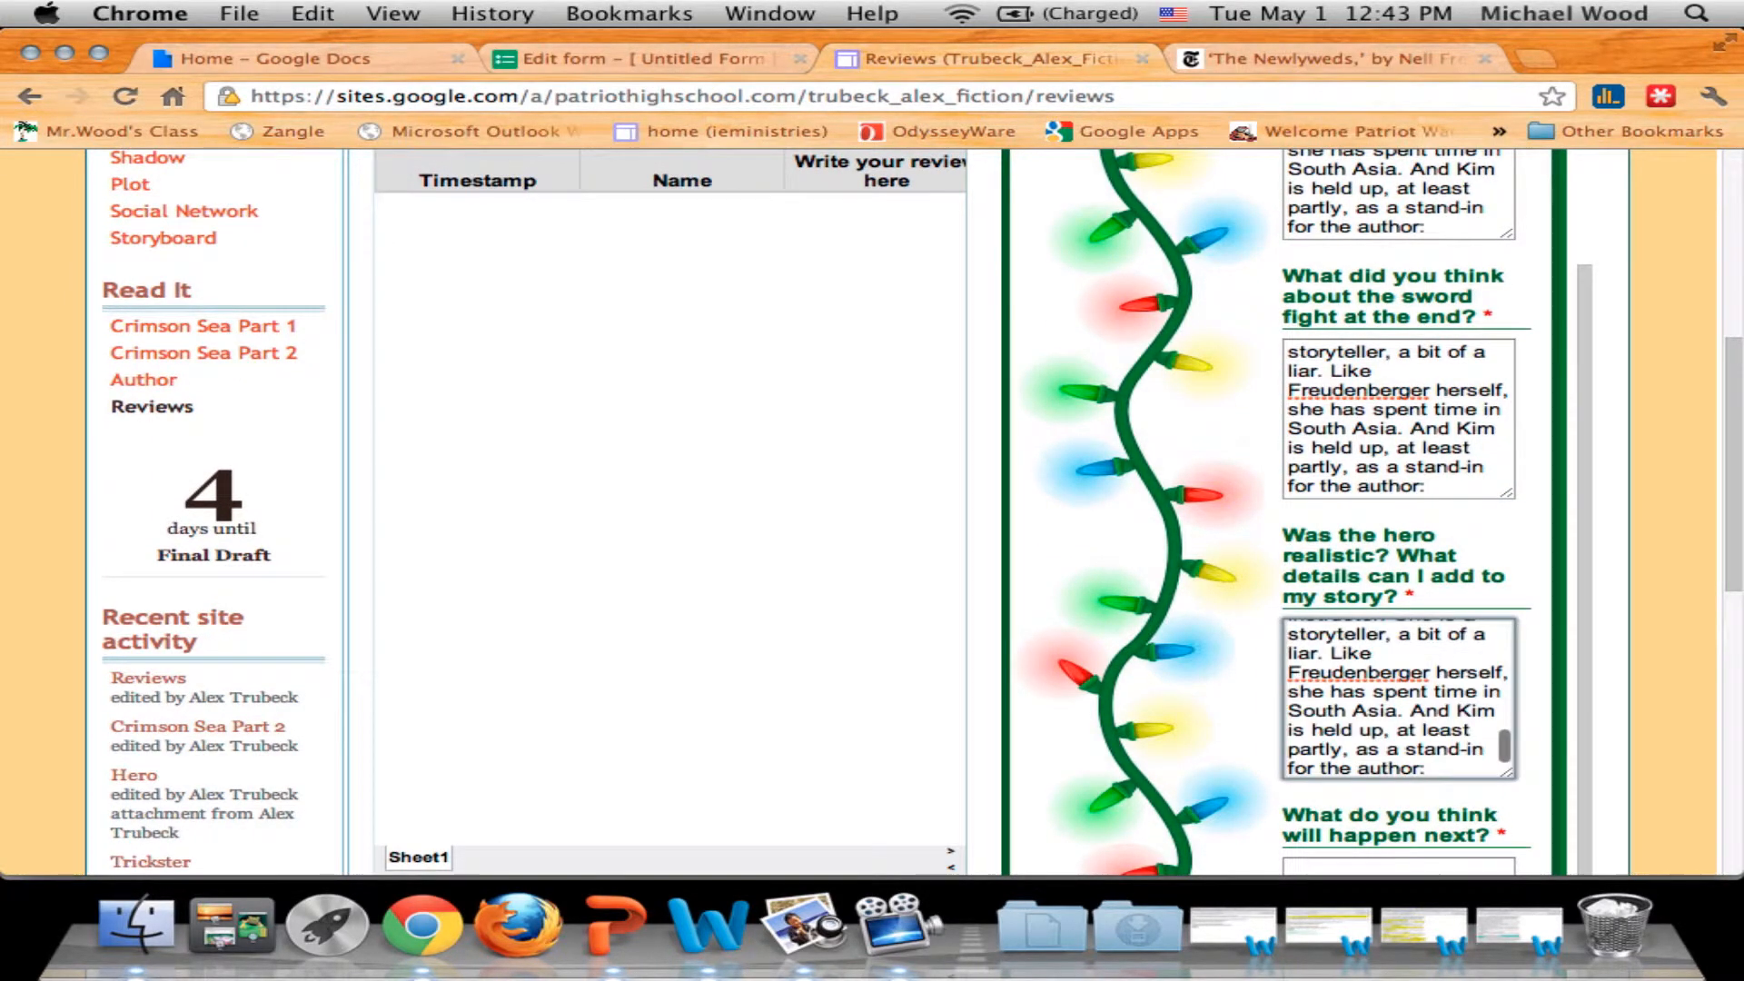
scroll(1407, 545, down, 6)
click(1410, 670)
key(super+v)
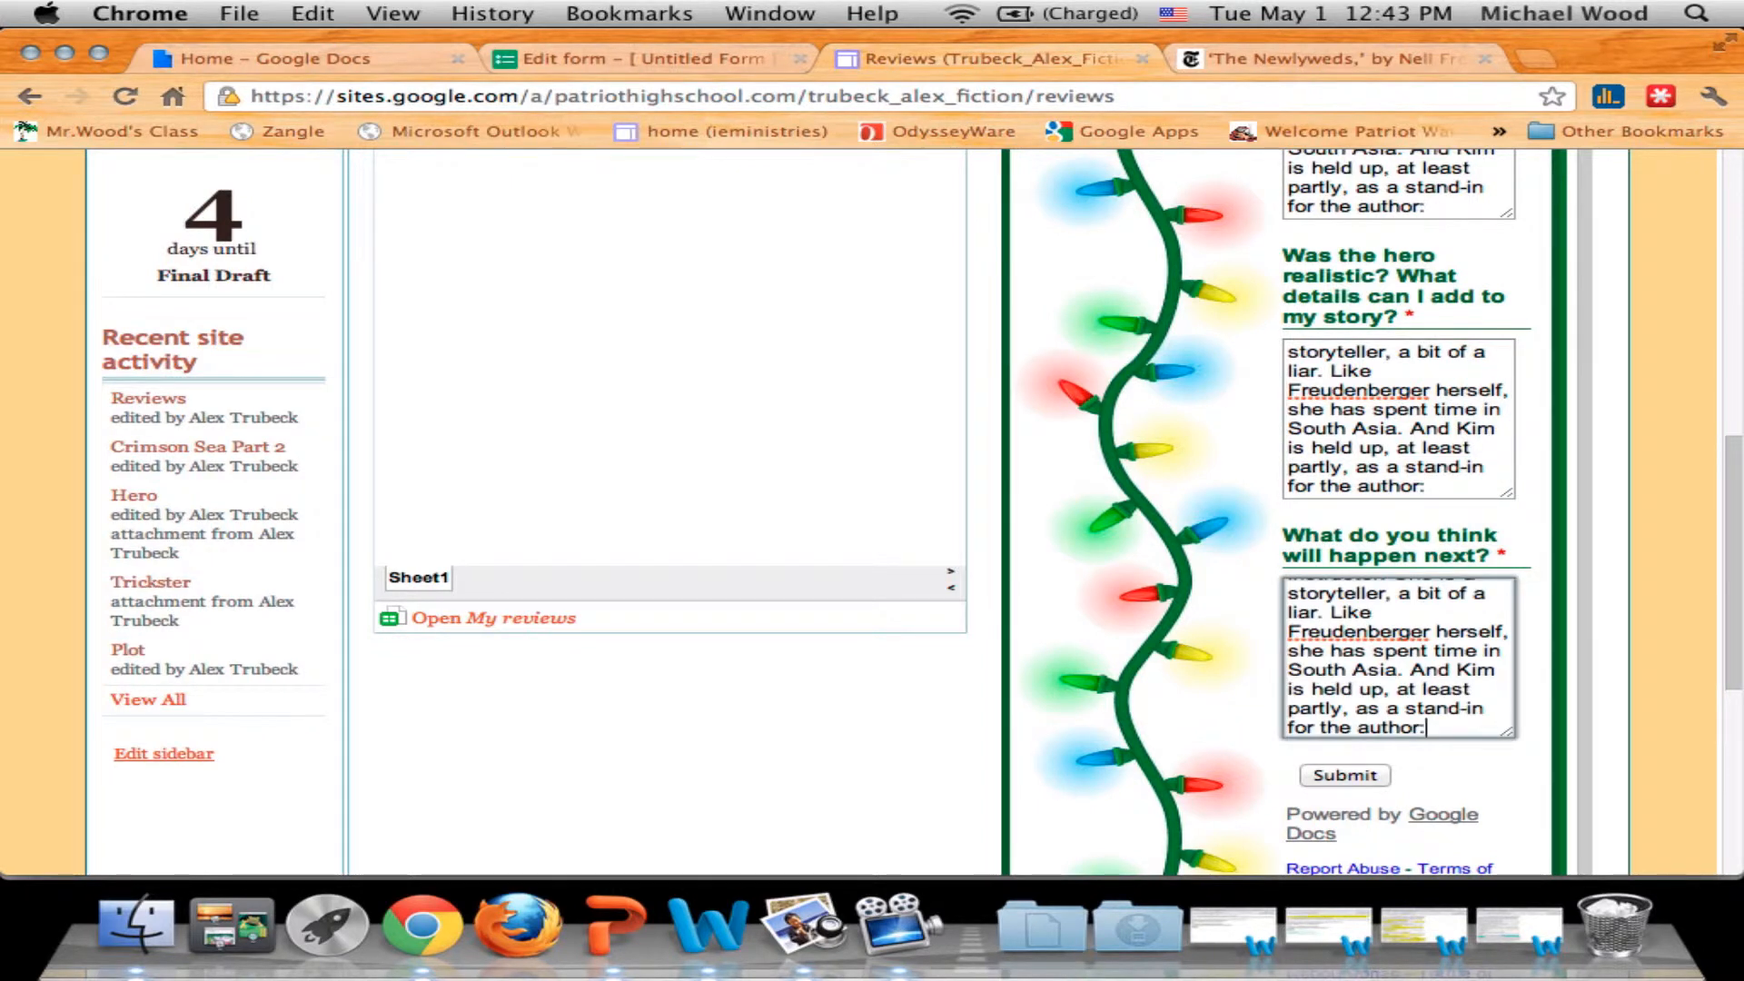
Check the filled-in answers and submit the embedded review form.
scroll(1406, 672, down, 1)
scroll(1405, 672, up, 5)
scroll(1405, 672, down, 5)
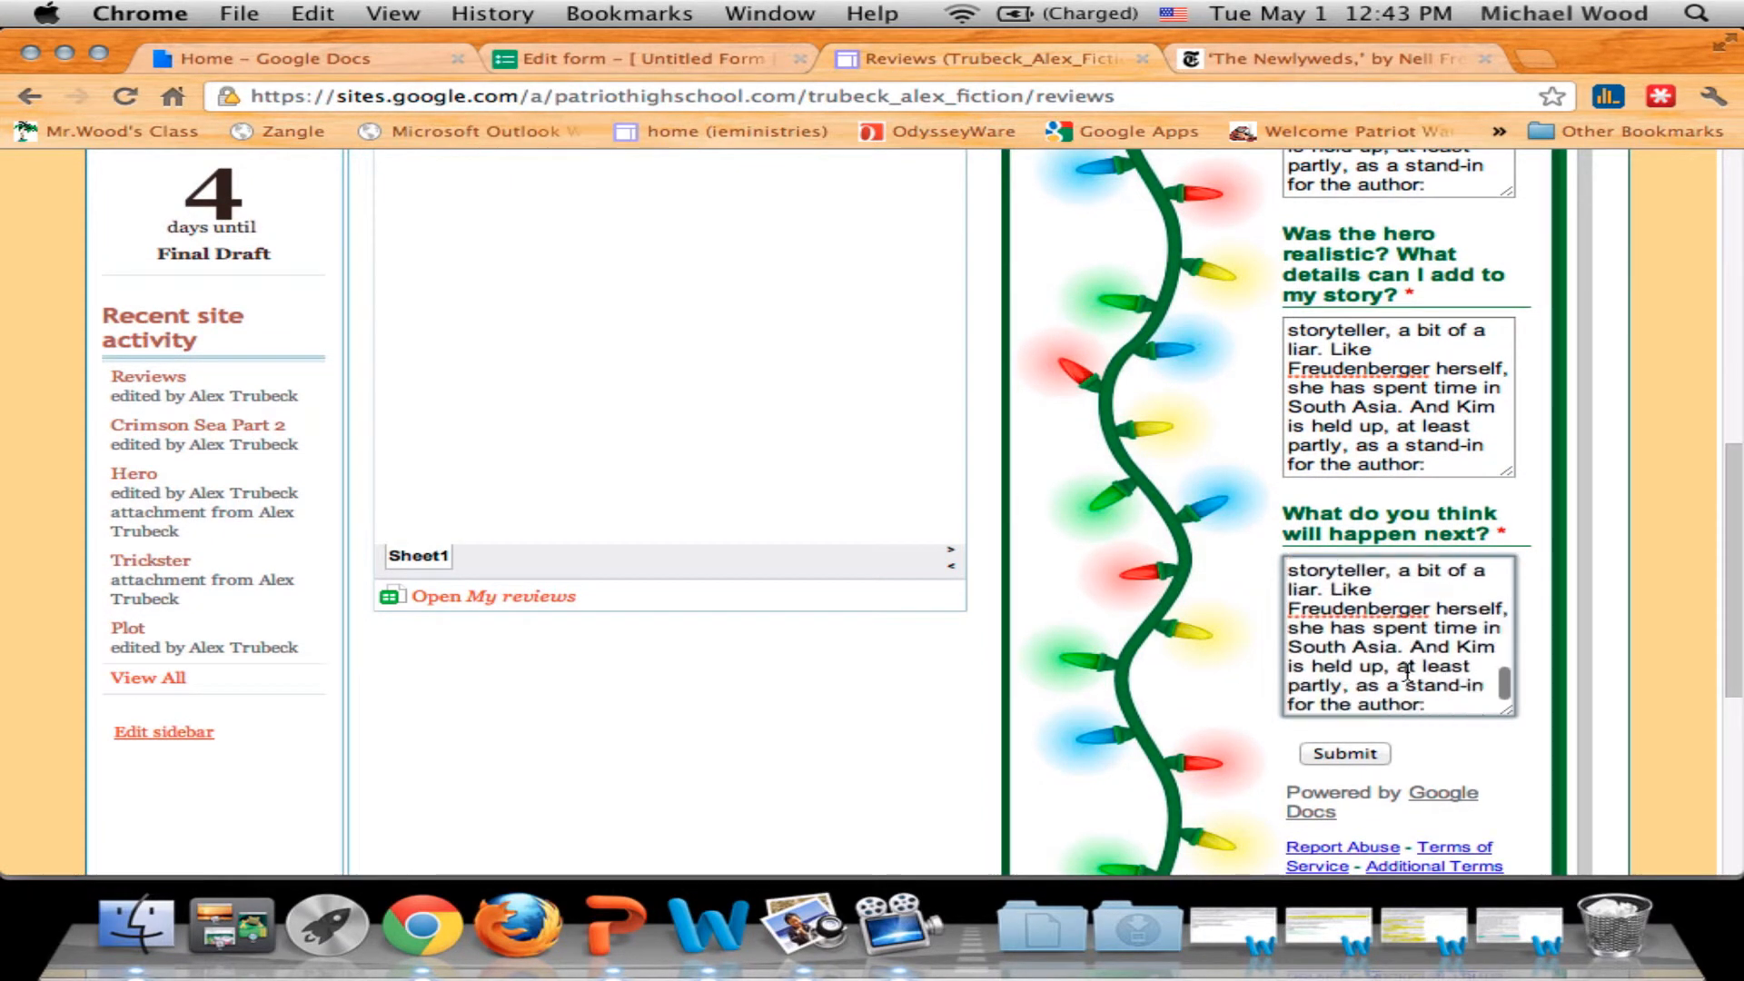
scroll(1407, 672, down, 1)
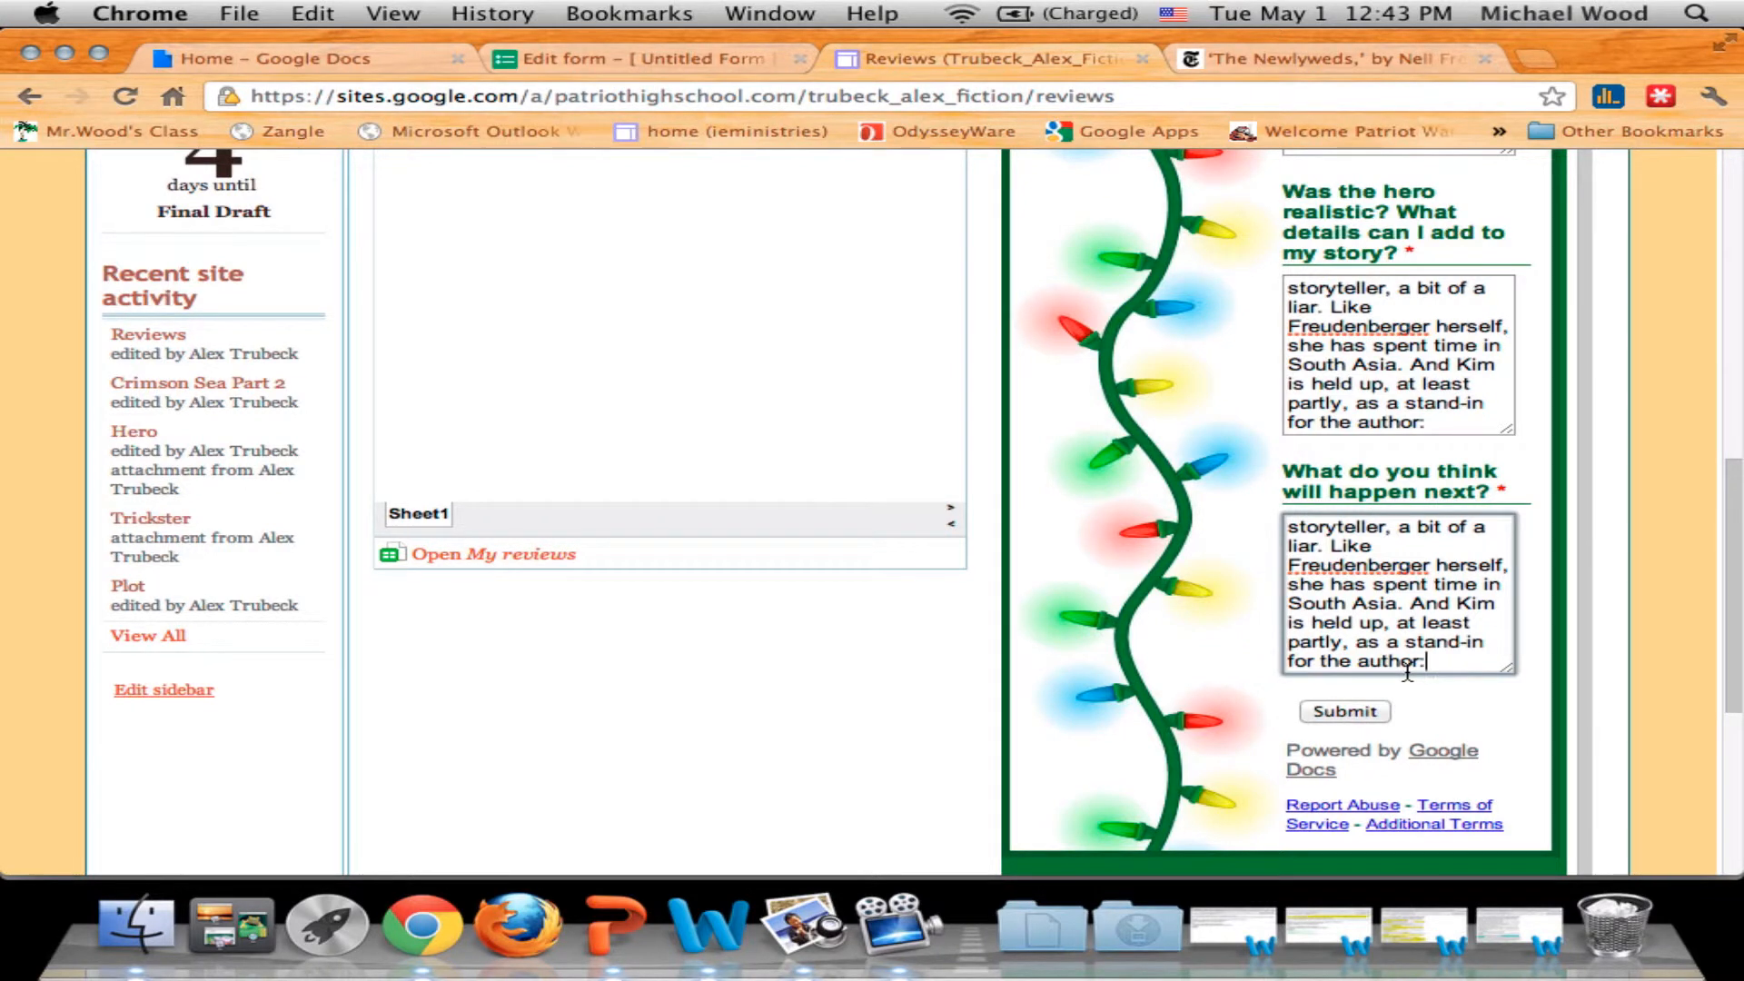
click(1366, 713)
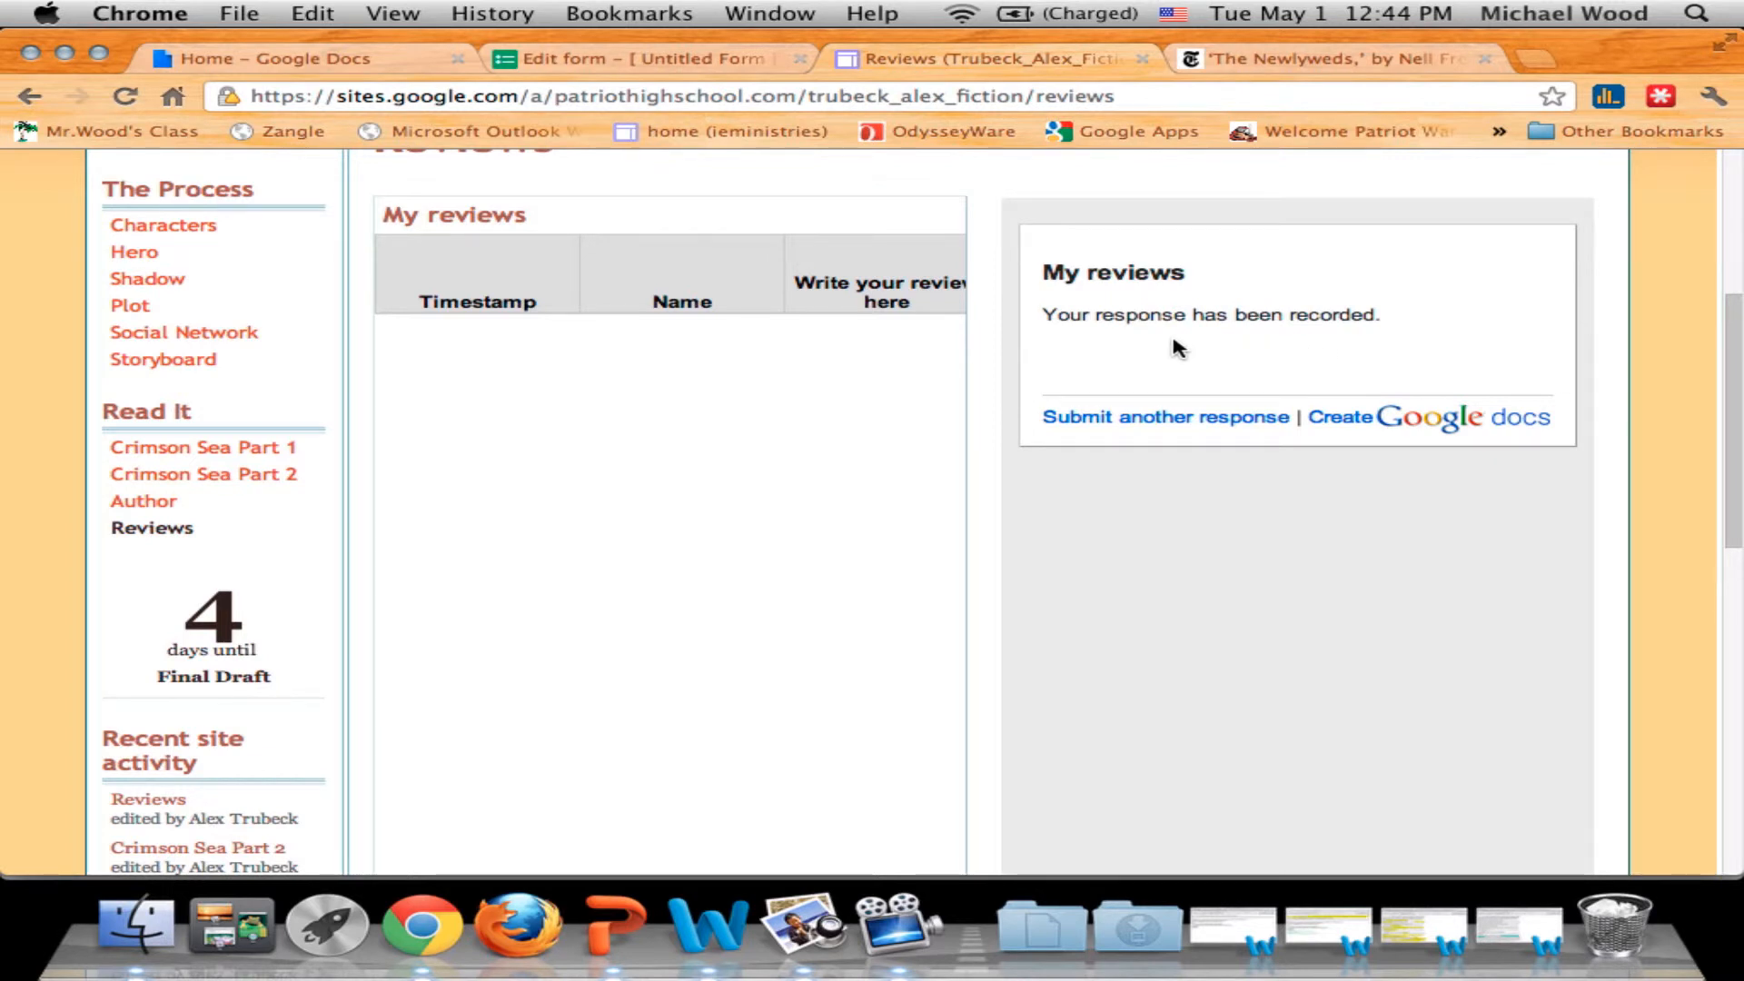
Reload the Reviews page and examine the submitted response across the columns of the embedded My reviews spreadsheet.
scroll(1178, 348, up, 2)
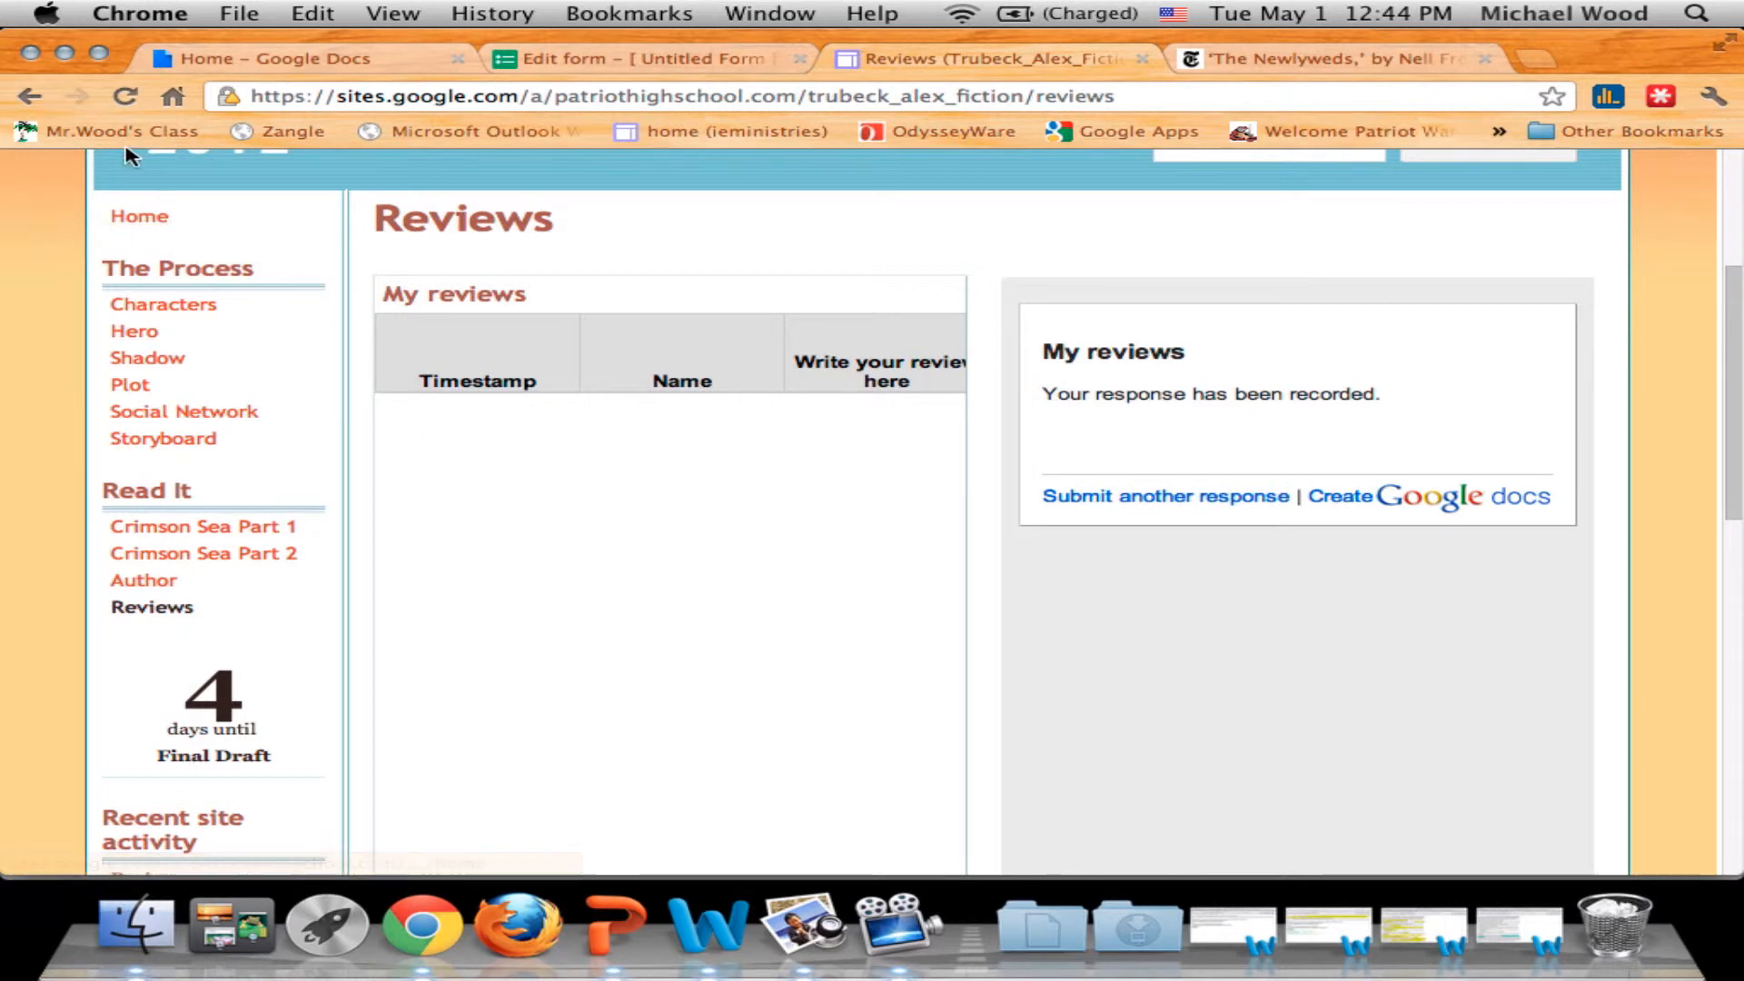
click(125, 100)
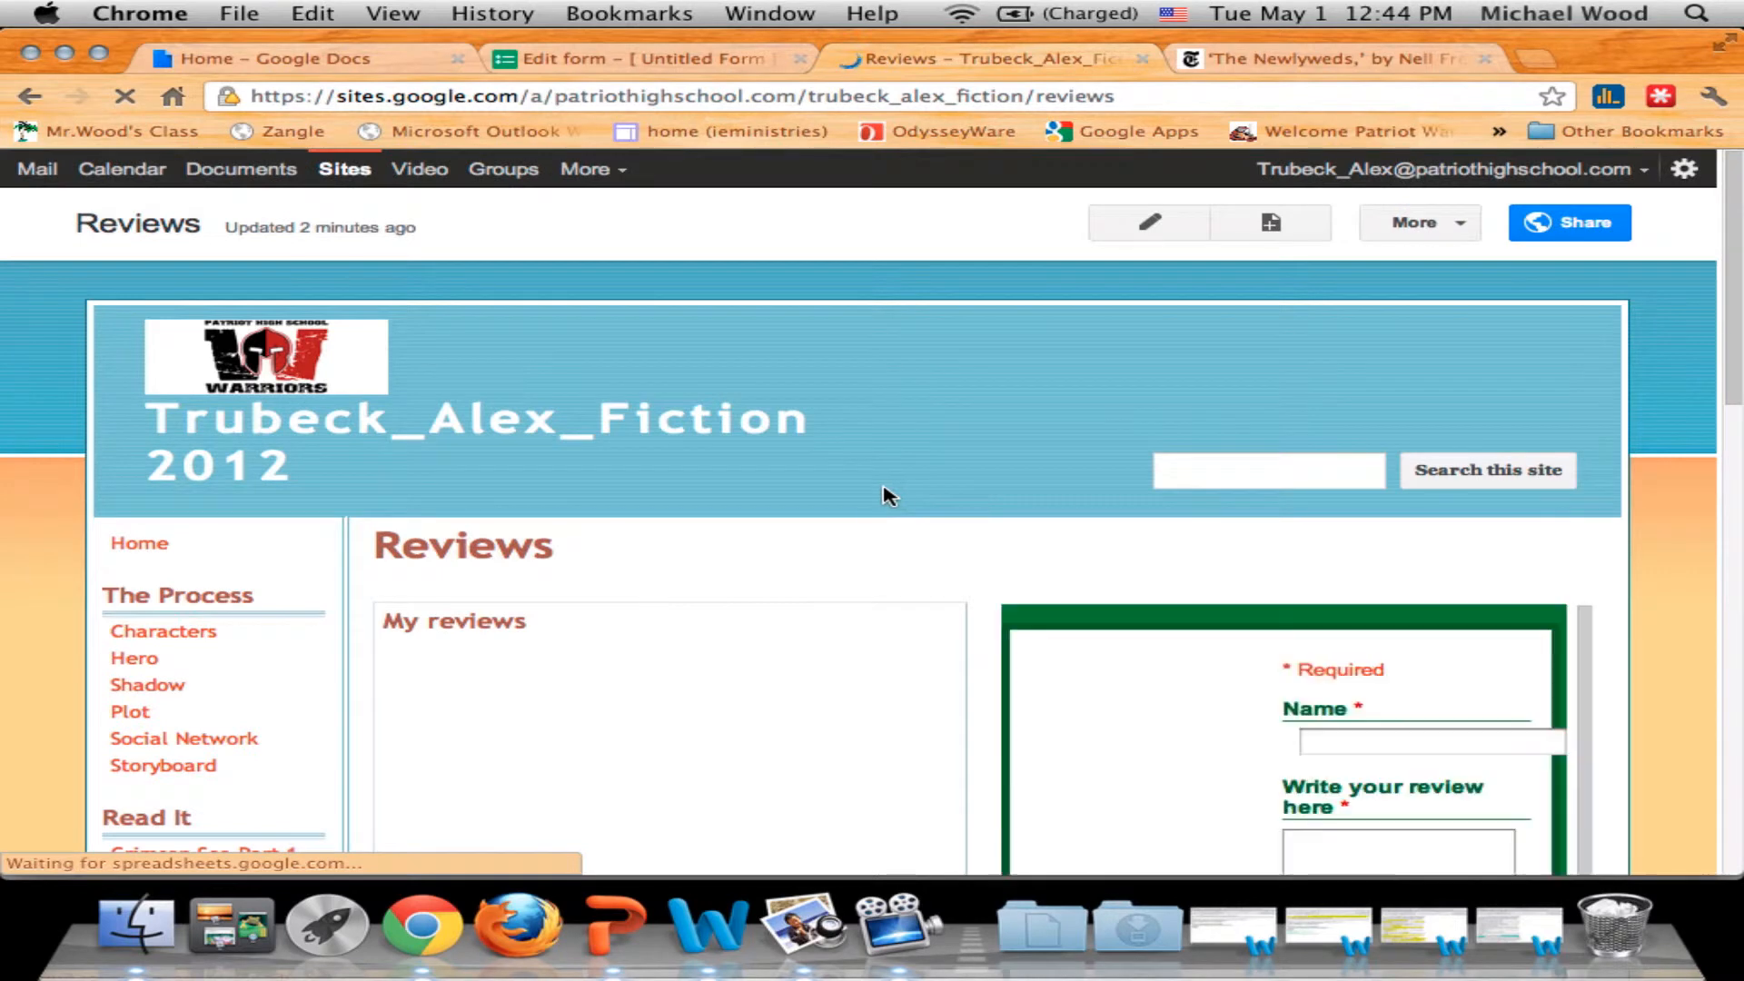
scroll(944, 534, down, 5)
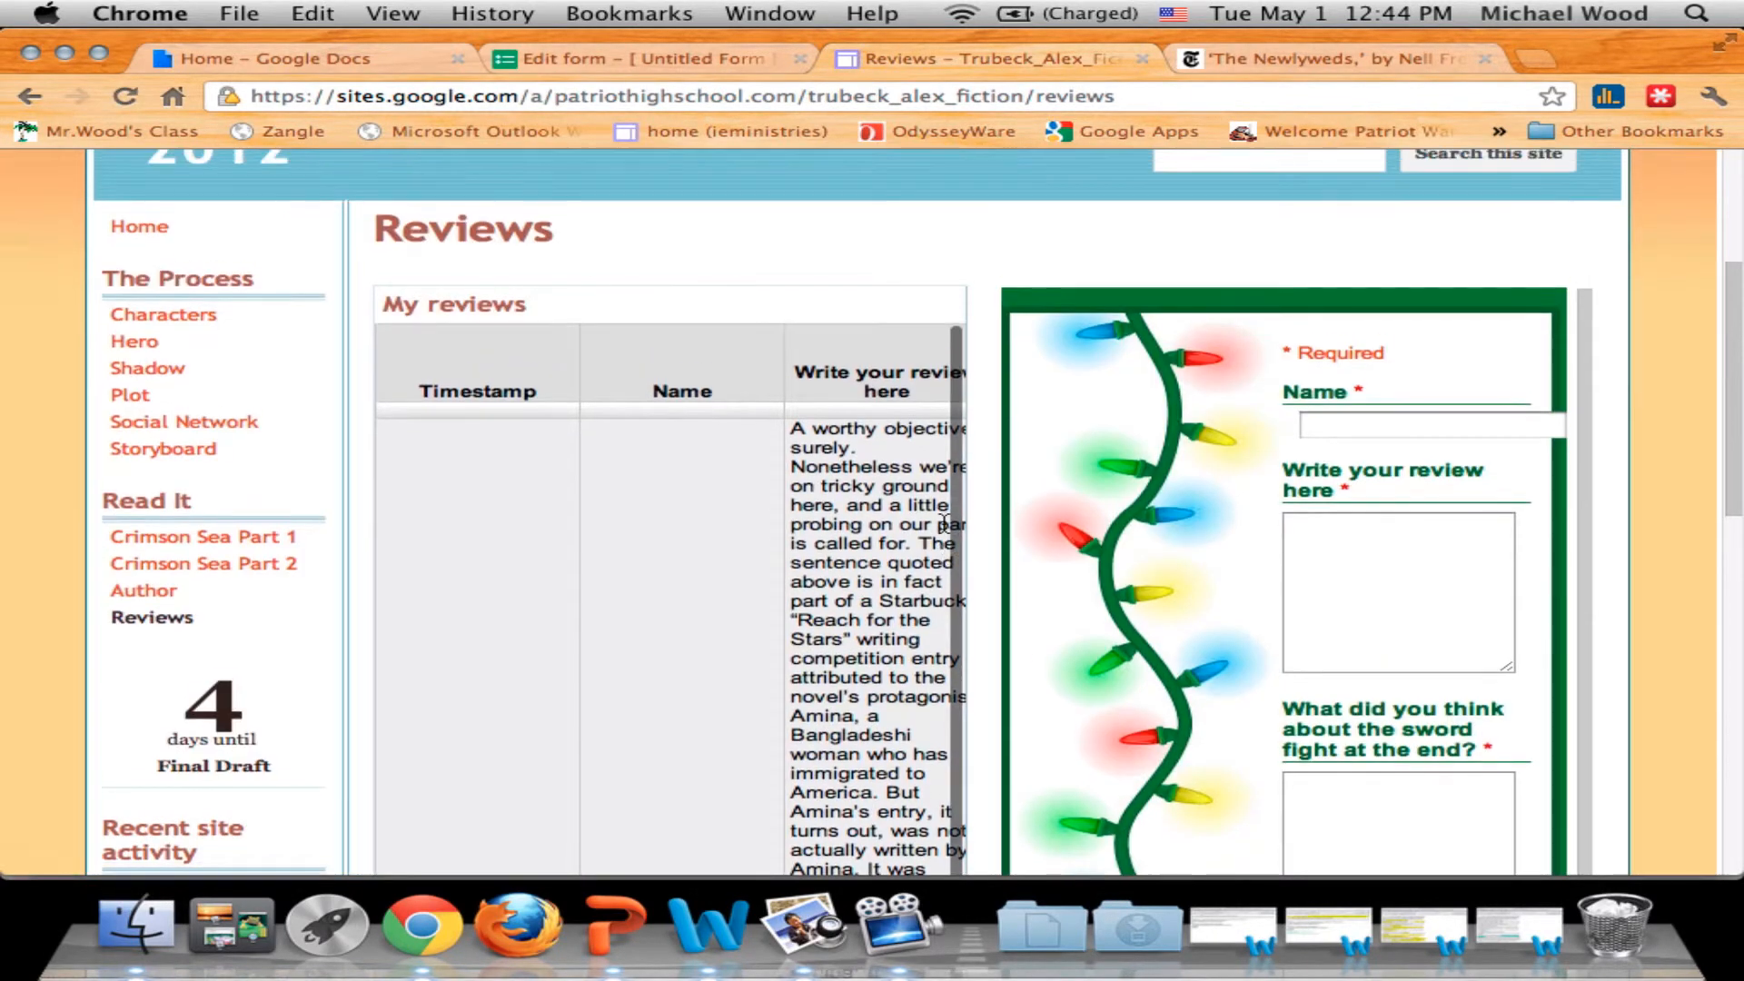
scroll(949, 536, down, 2)
scroll(950, 534, down, 4)
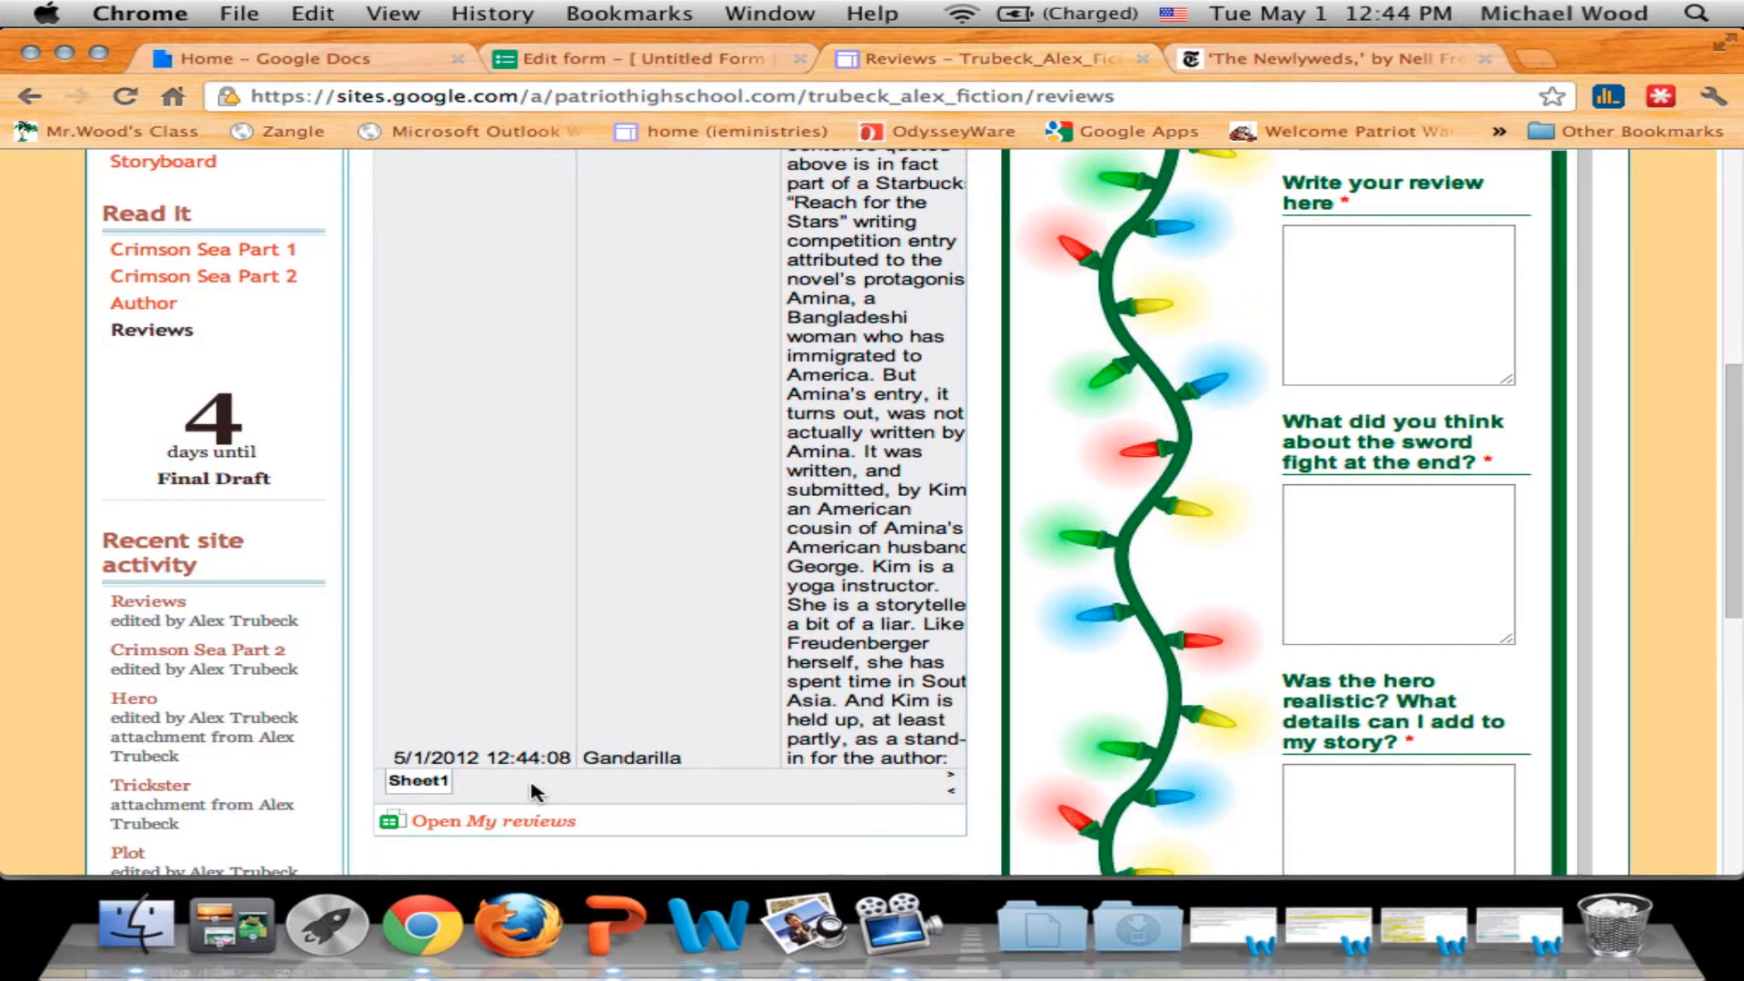
scroll(534, 793, right, 1)
scroll(534, 792, left, 1)
scroll(641, 734, right, 5)
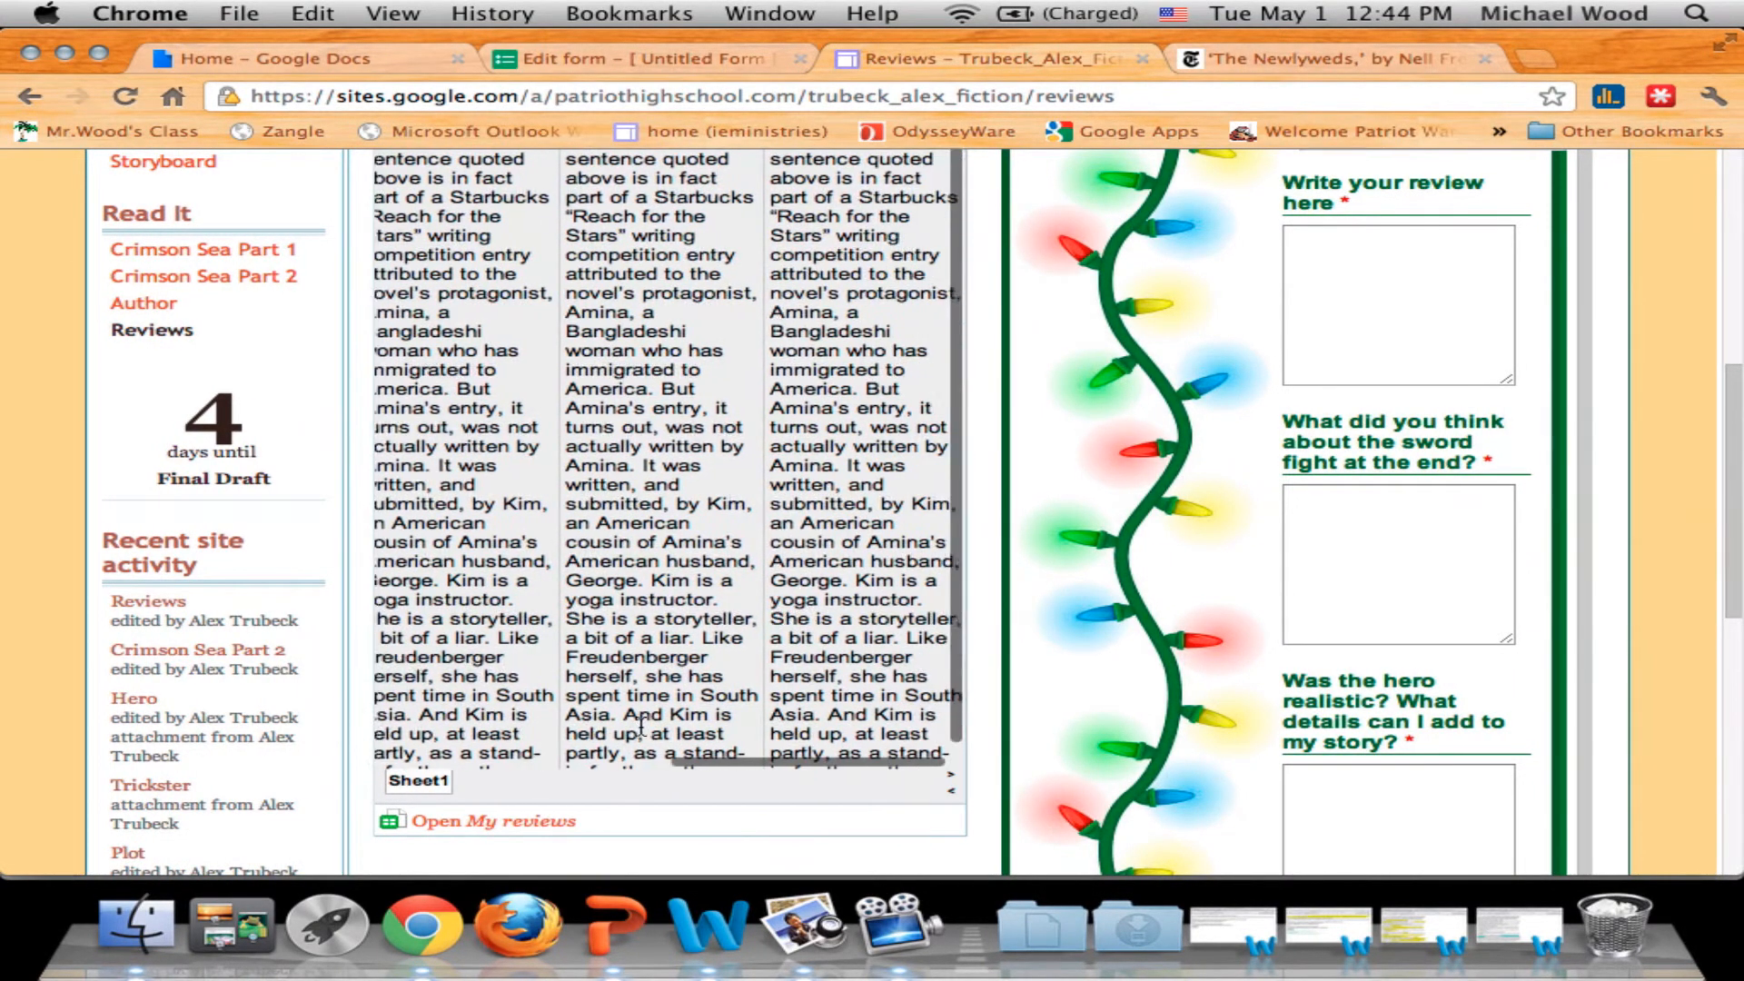
scroll(641, 731, up, 3)
scroll(641, 731, up, 2)
scroll(599, 749, down, 6)
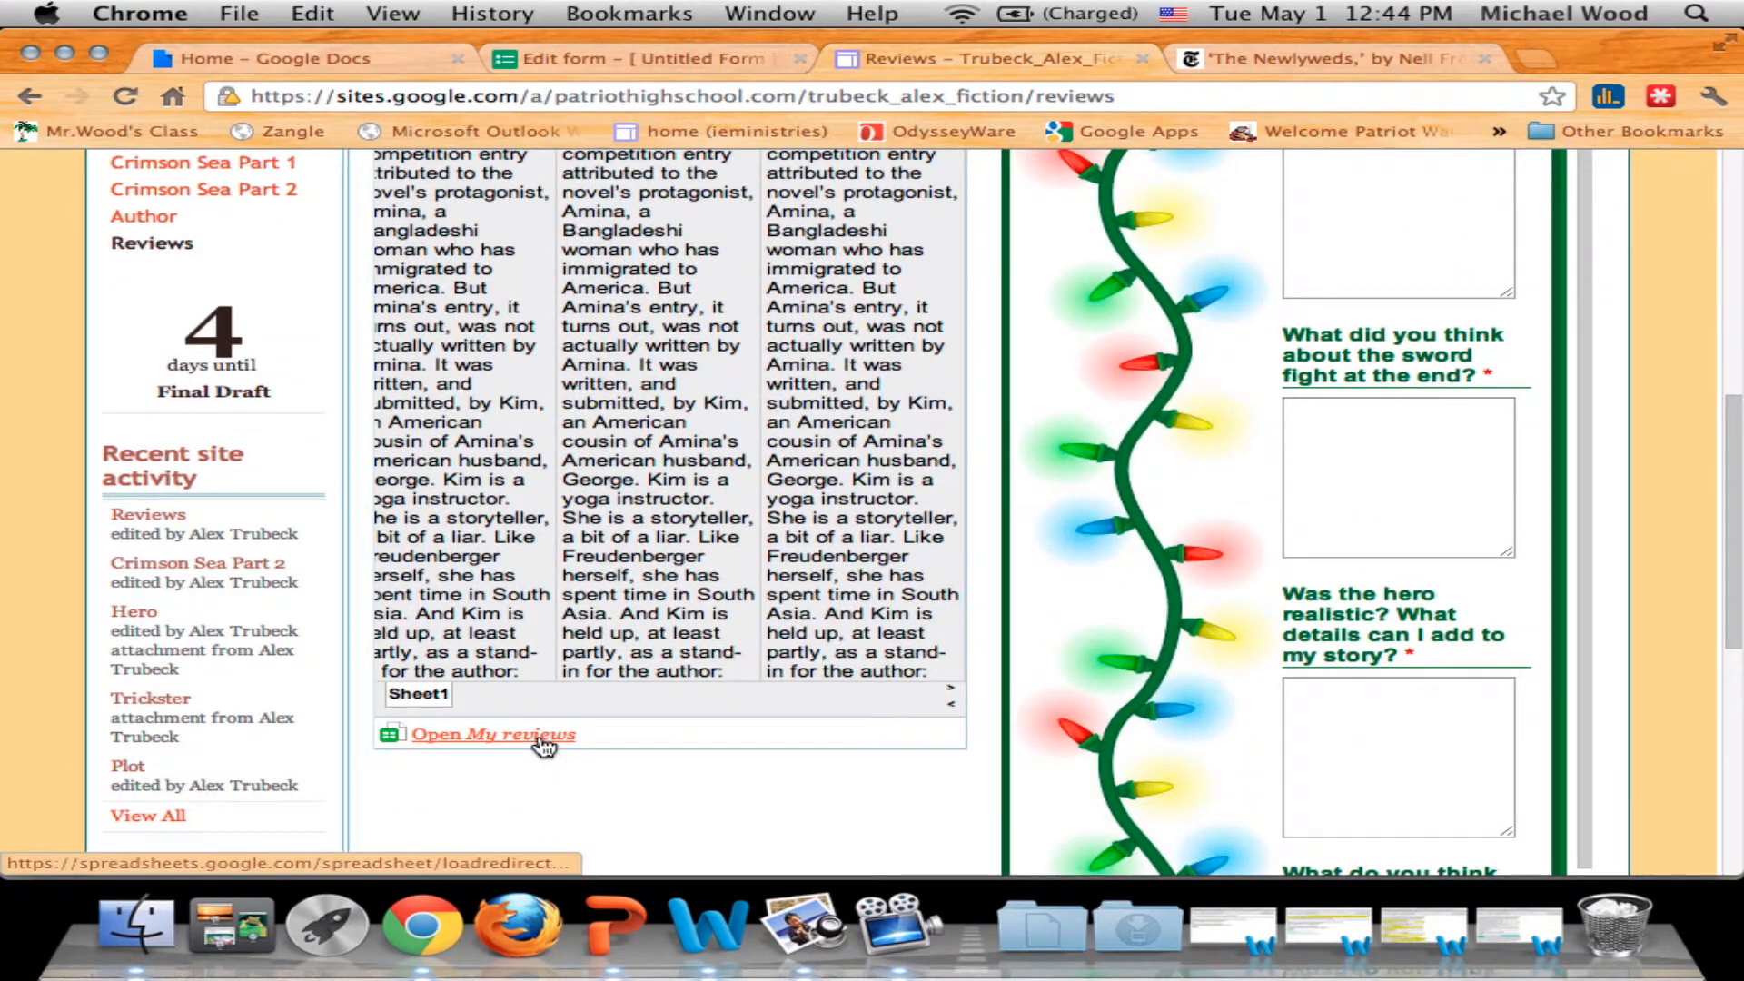
View the full My reviews spreadsheet through its link on the Reviews page, close it, and look over the embedded table again.
click(543, 740)
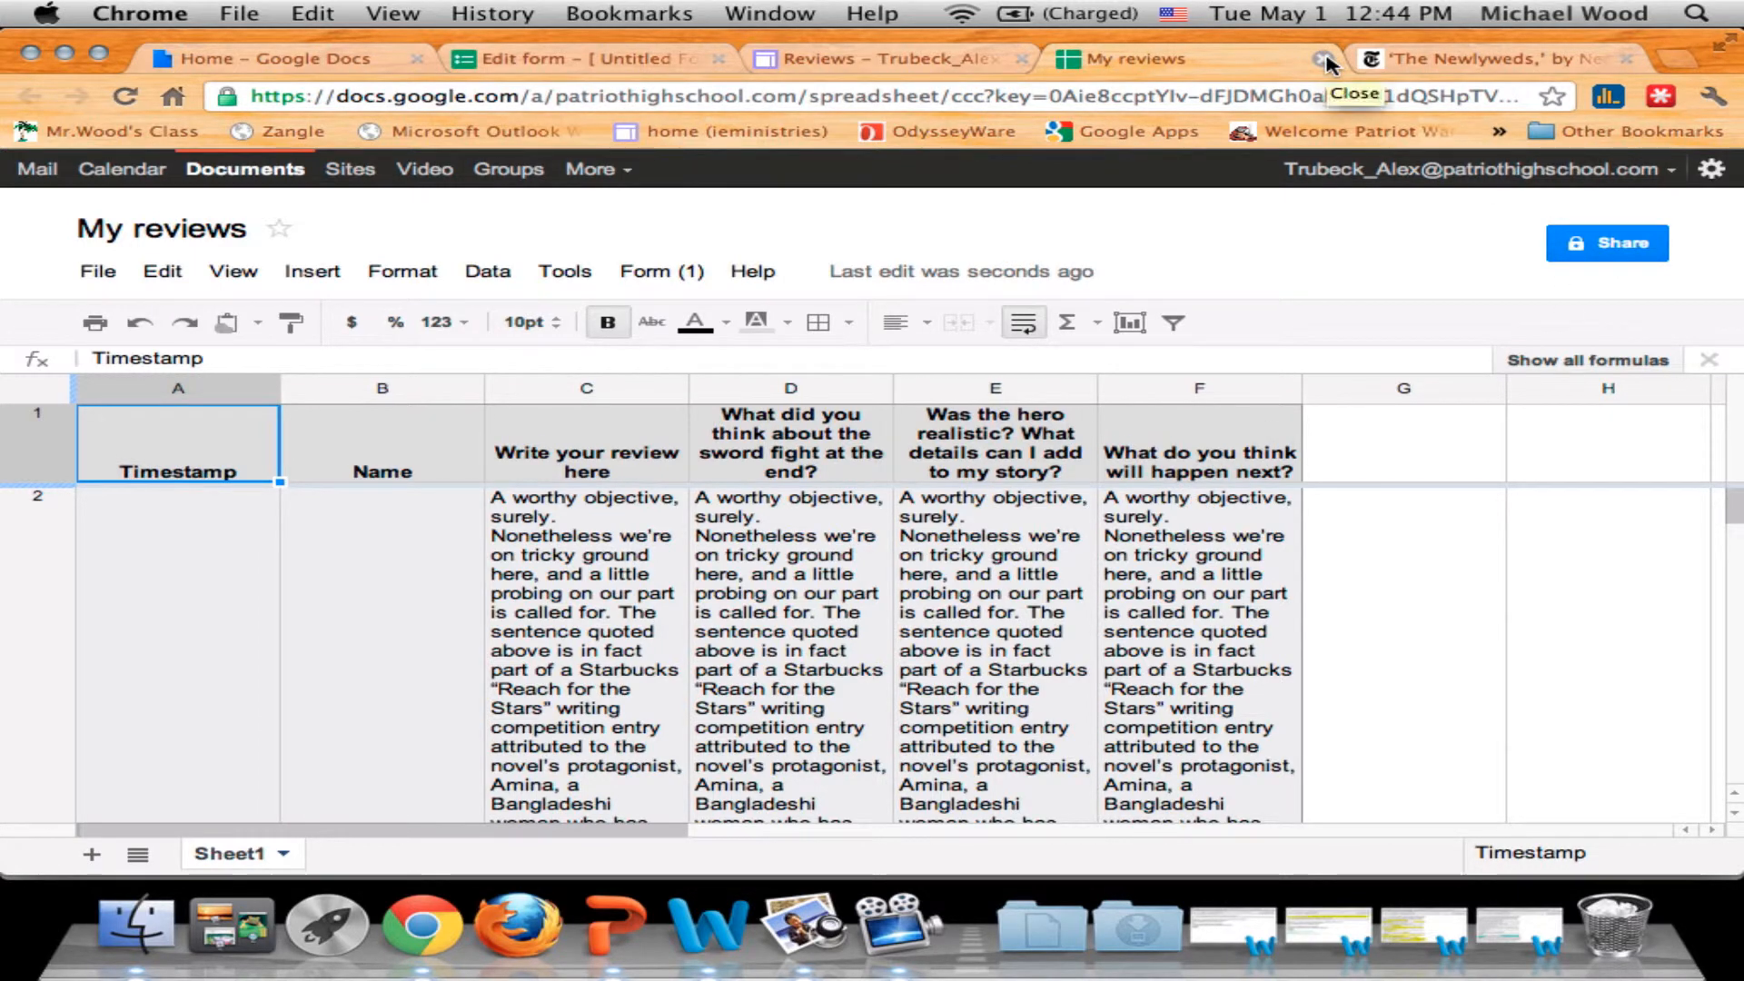
click(1324, 60)
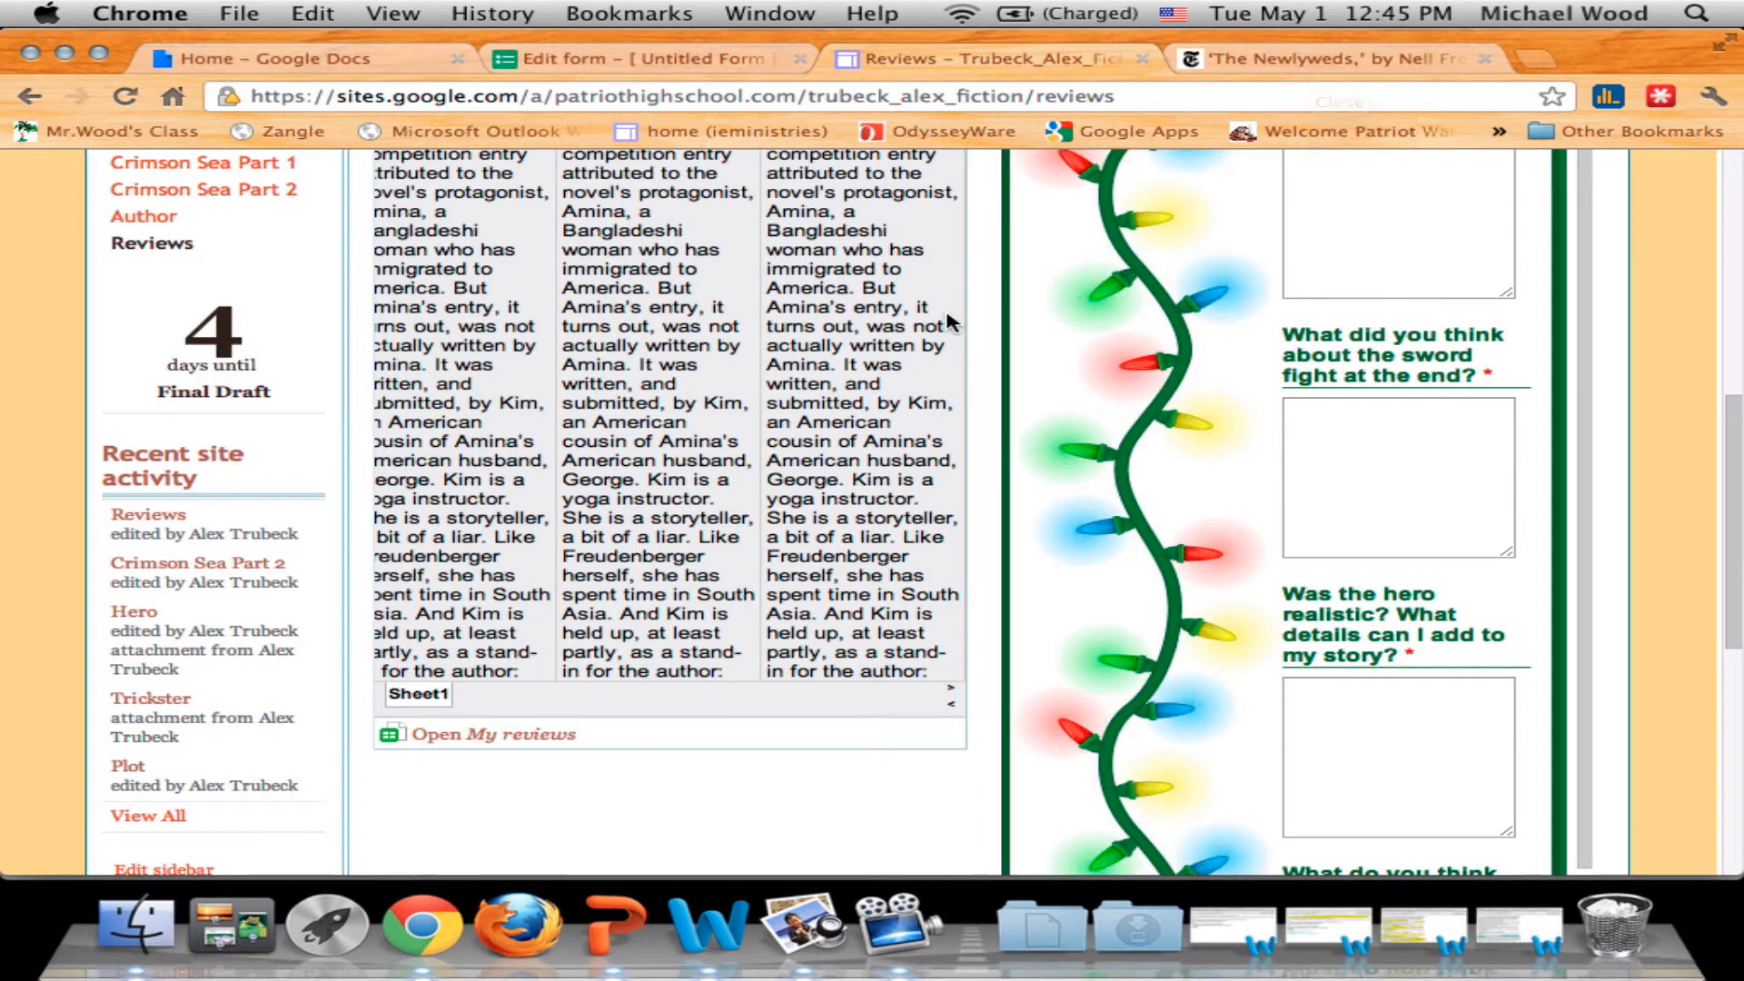
scroll(947, 314, up, 5)
scroll(949, 316, up, 1)
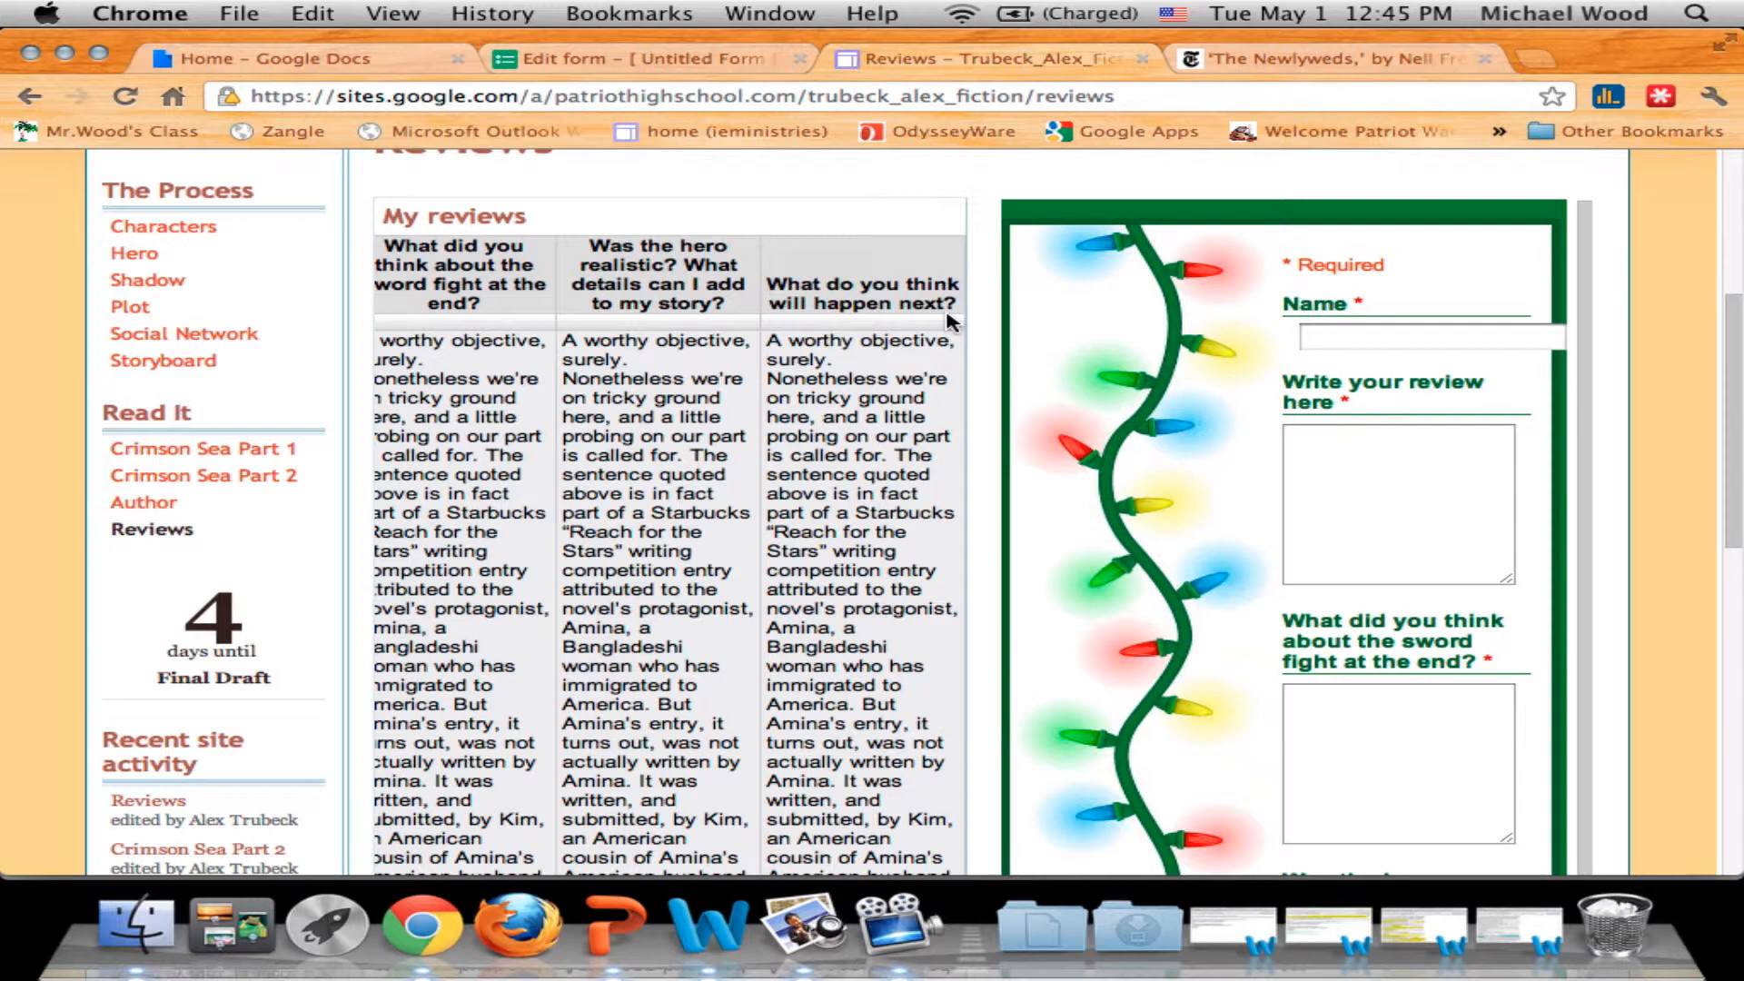
scroll(538, 441, left, 10)
scroll(538, 443, up, 2)
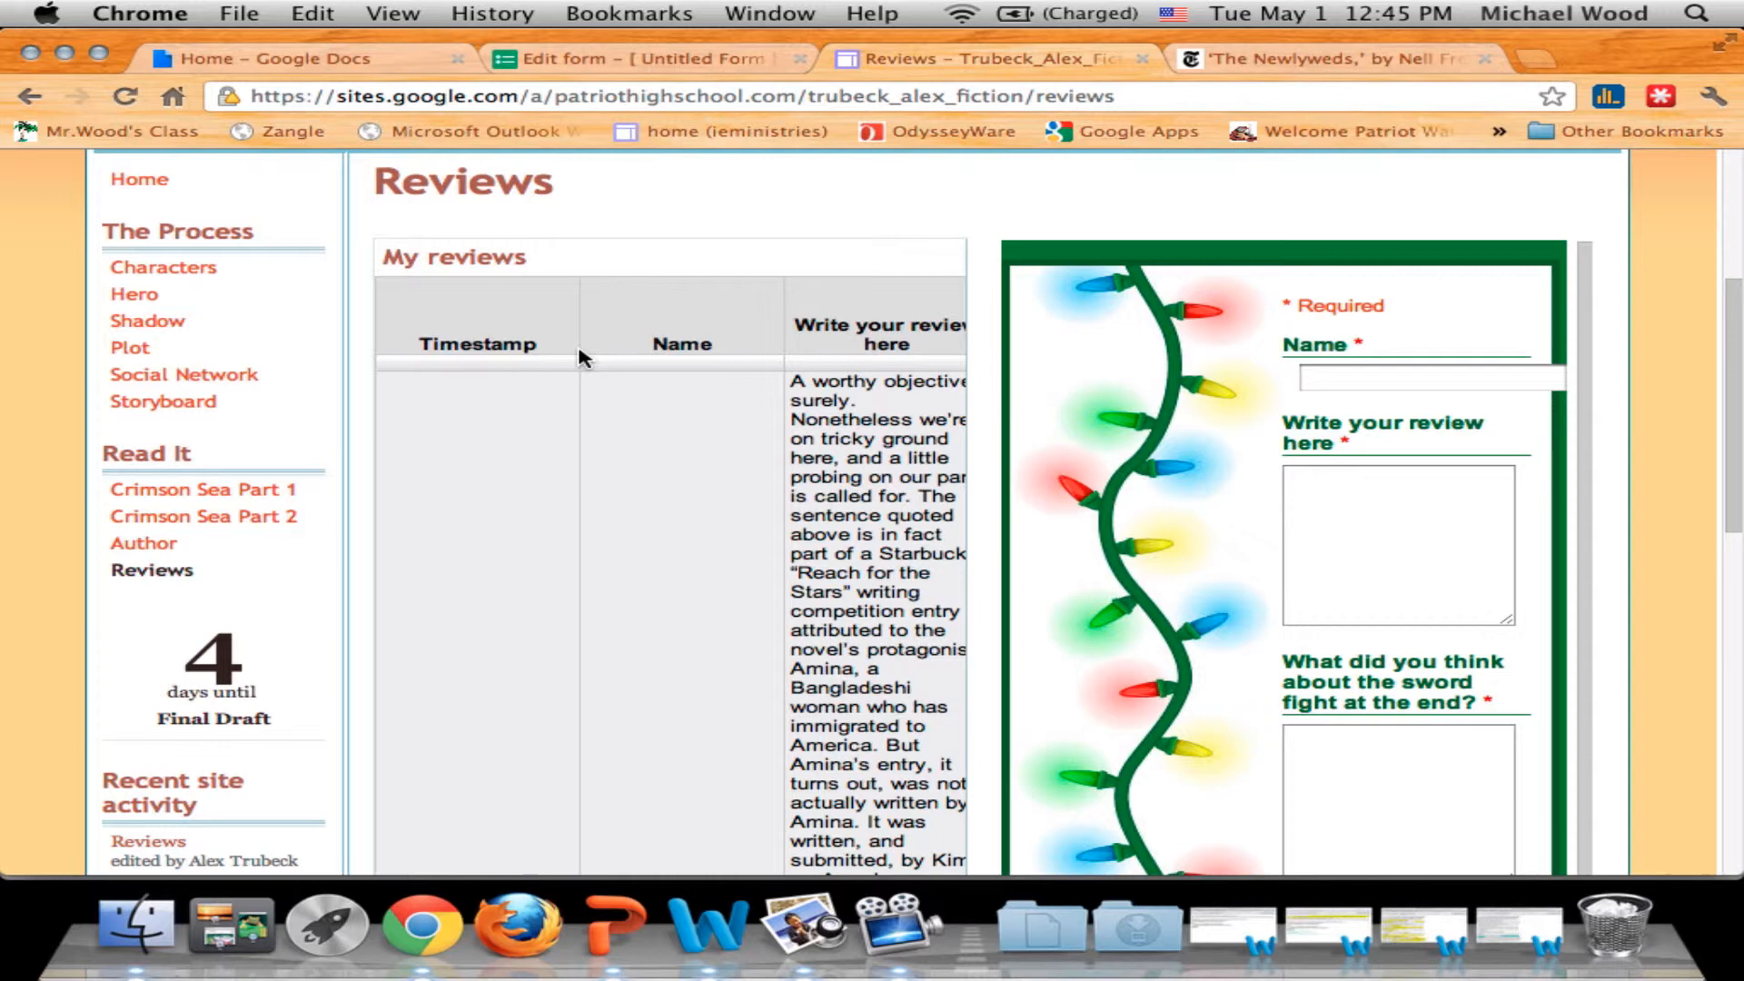
scroll(581, 357, up, 3)
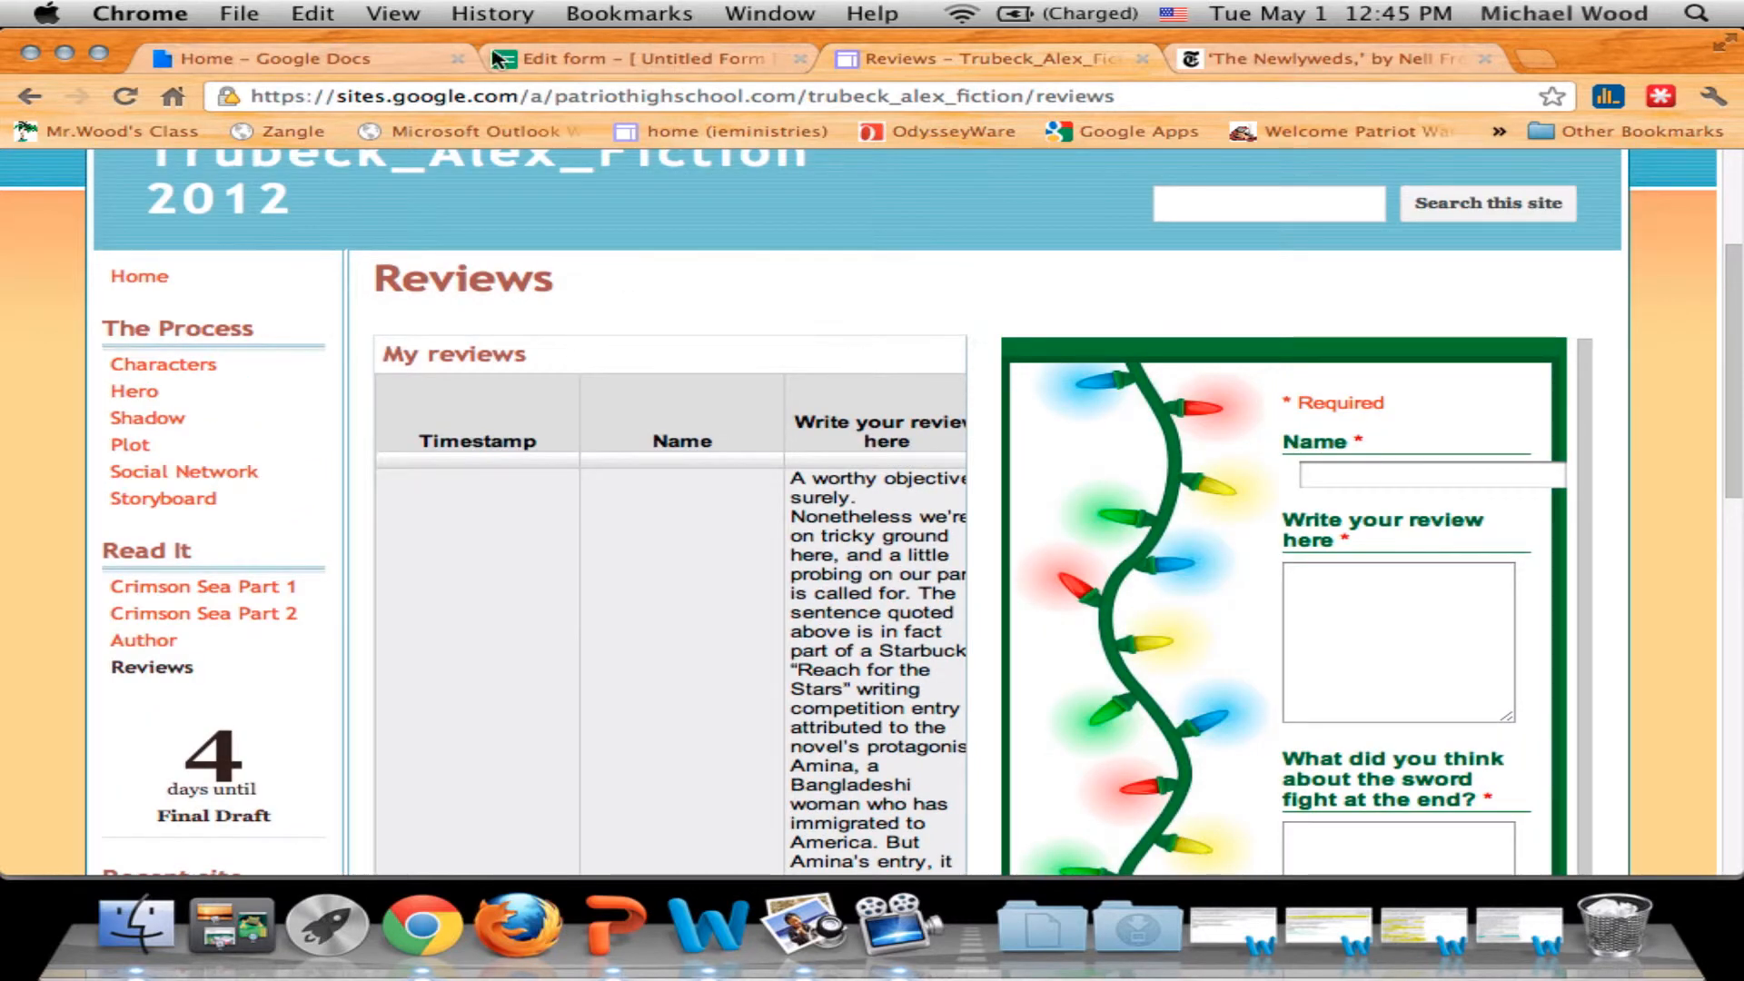
Open the My reviews spreadsheet from the Google Docs list and save its visibility as "Public on the web" without edit access for anyone.
click(407, 60)
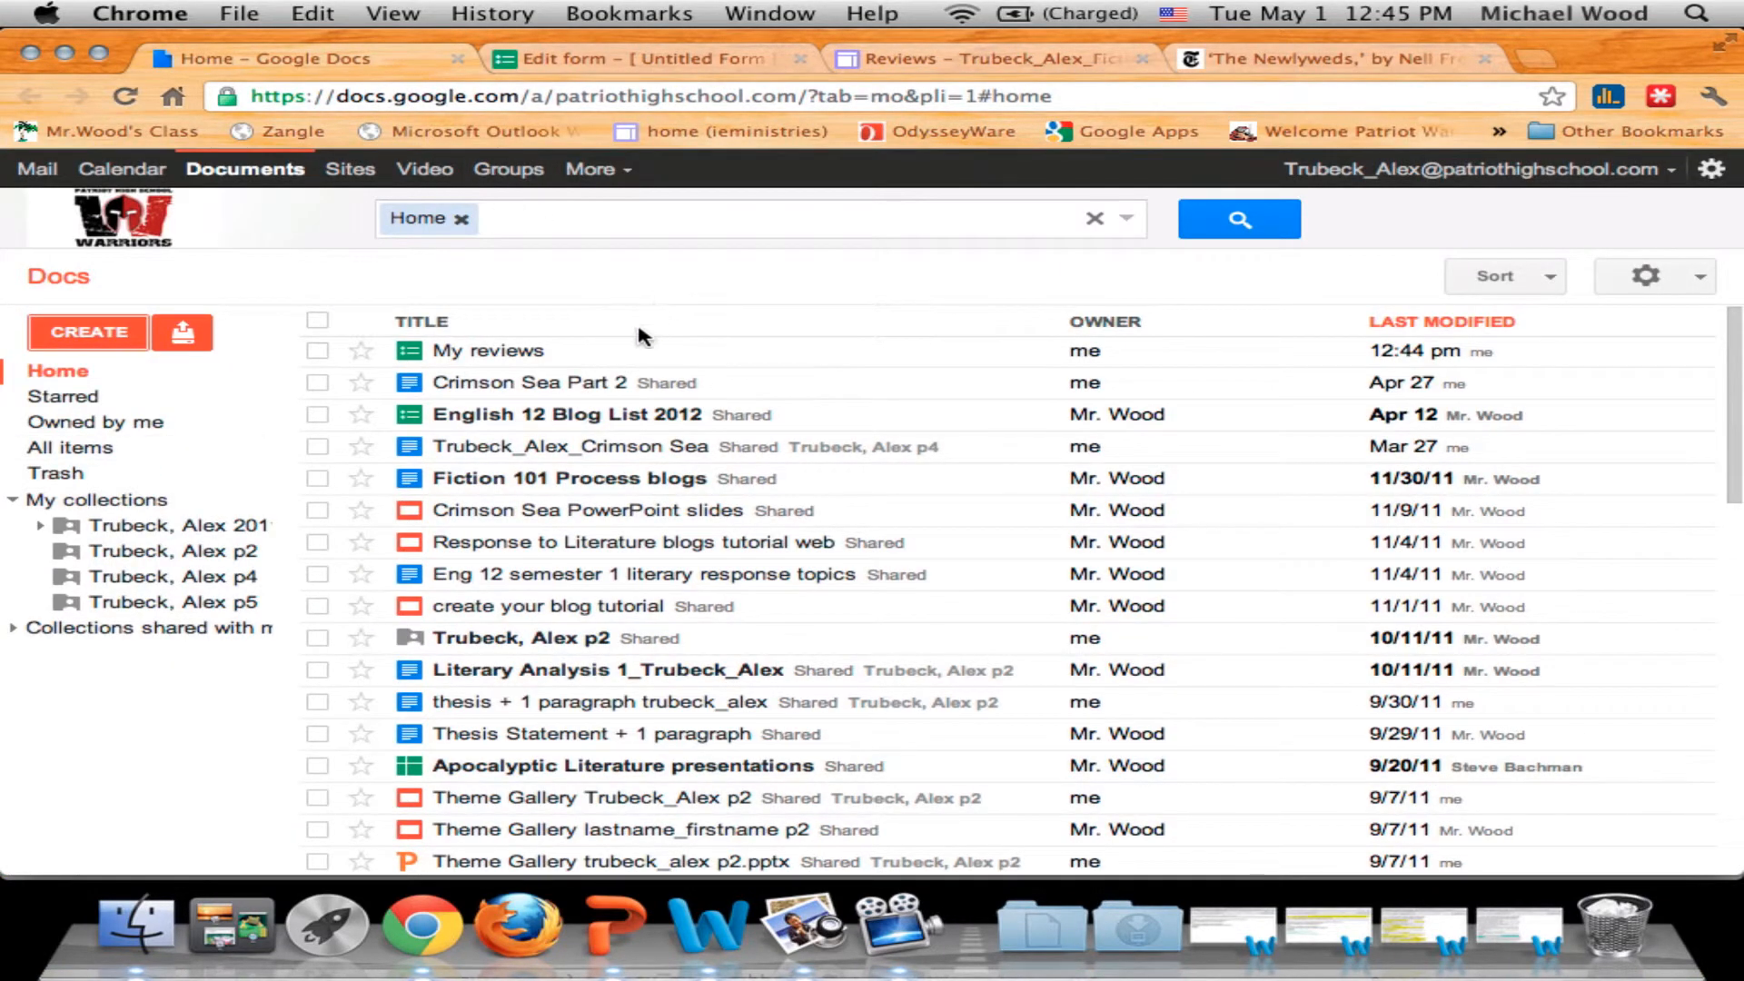
click(490, 351)
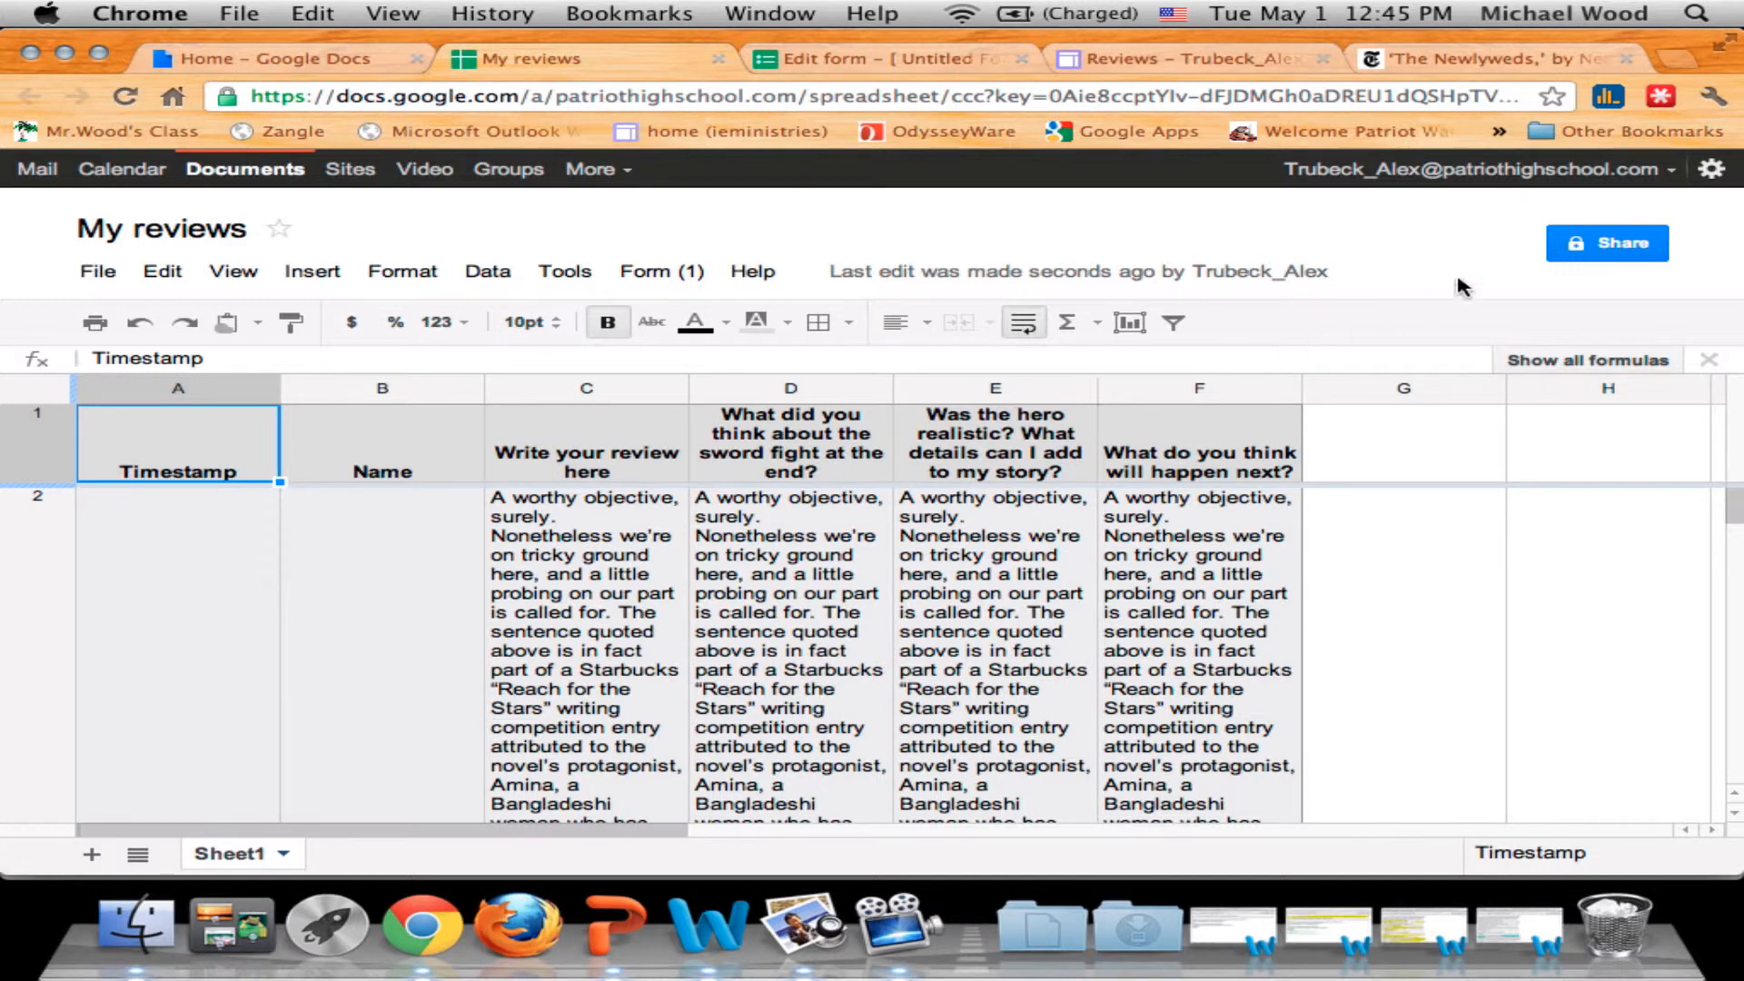
click(1615, 247)
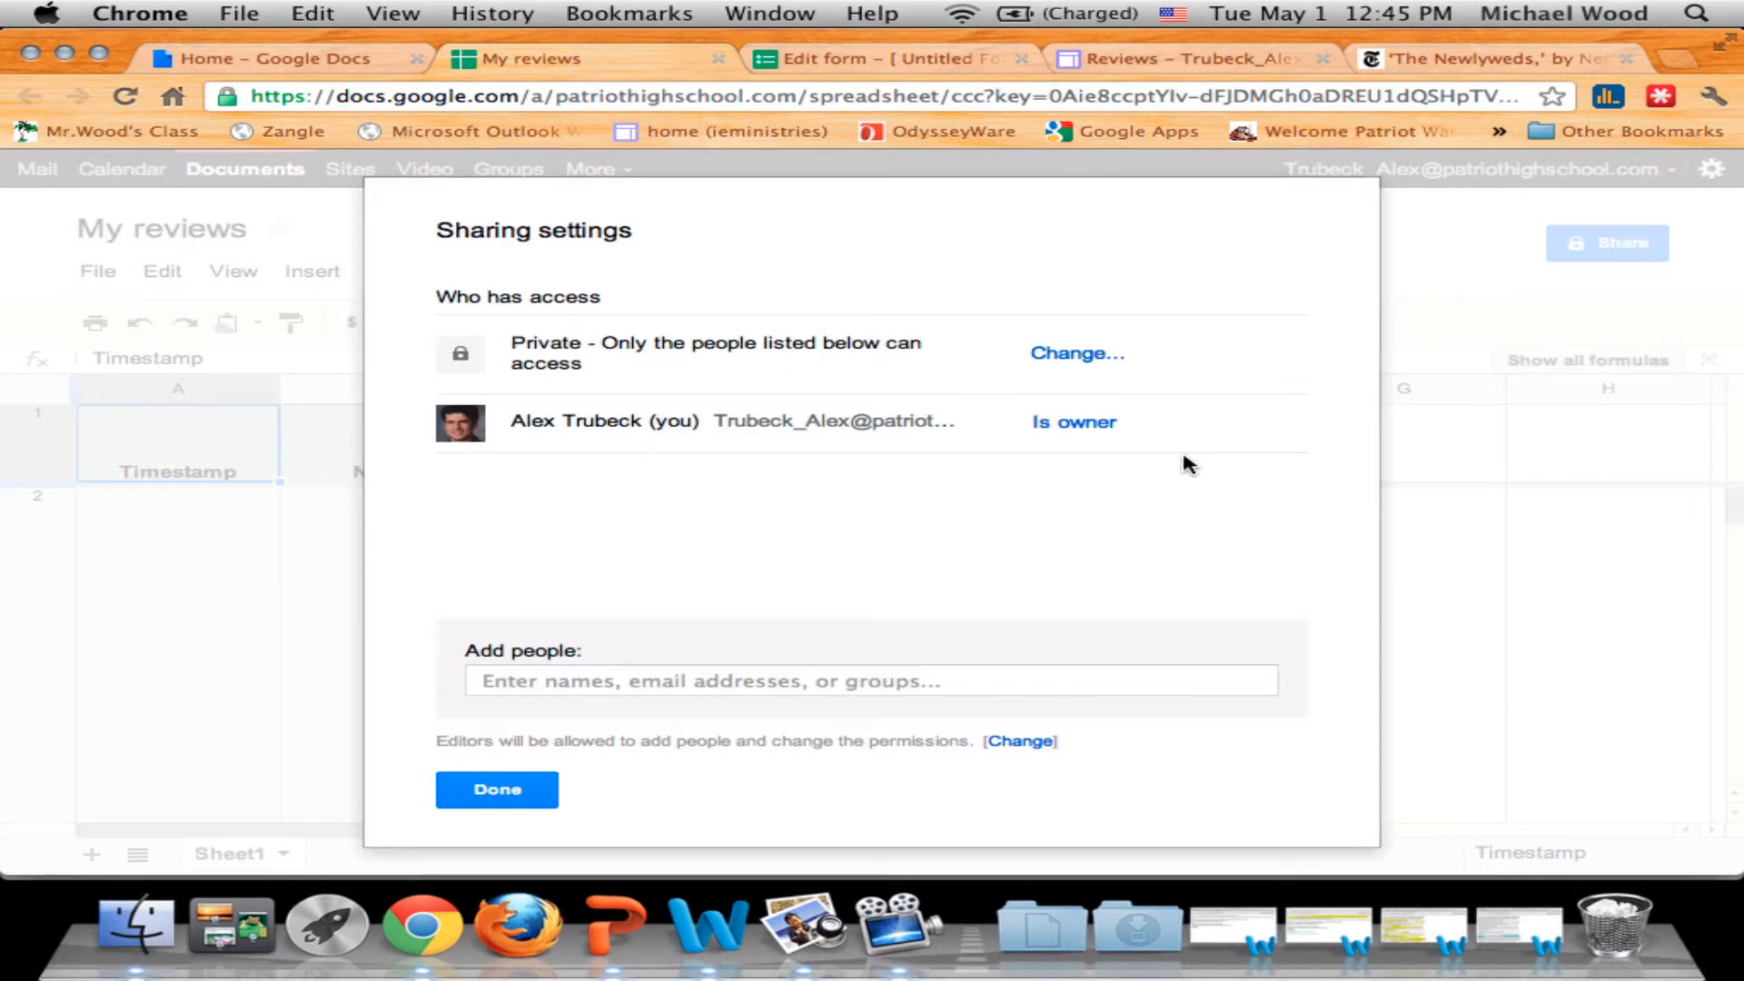
click(1078, 354)
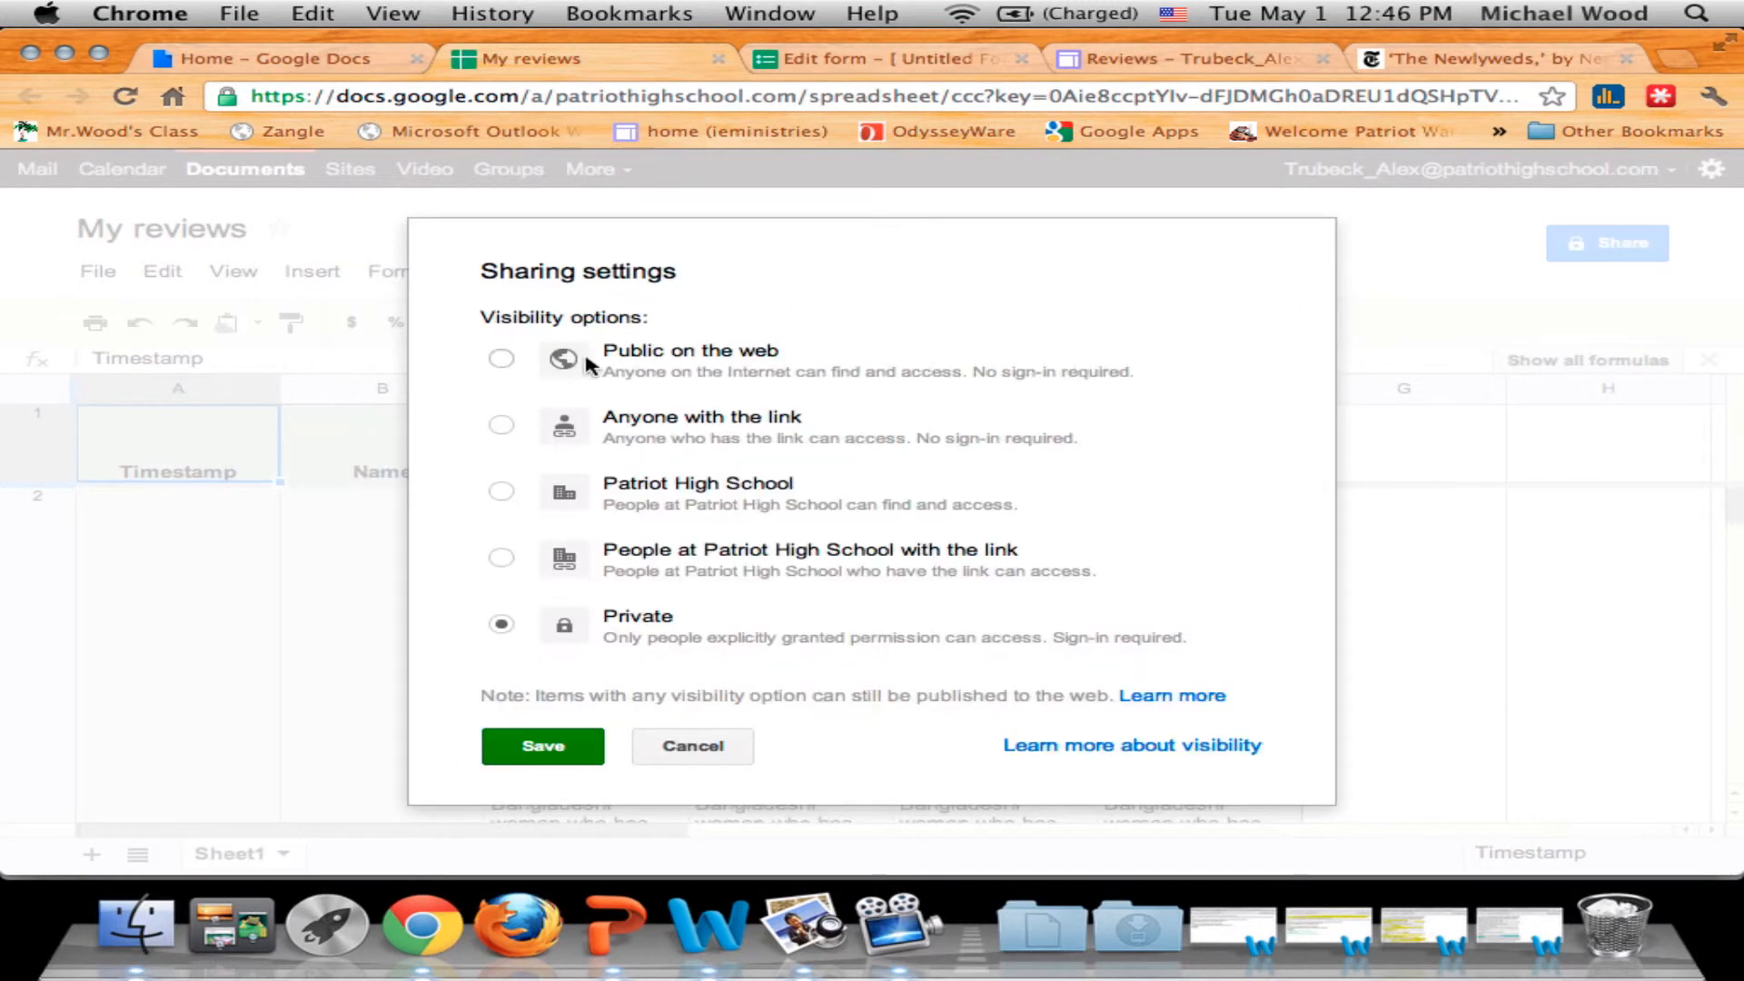
click(501, 358)
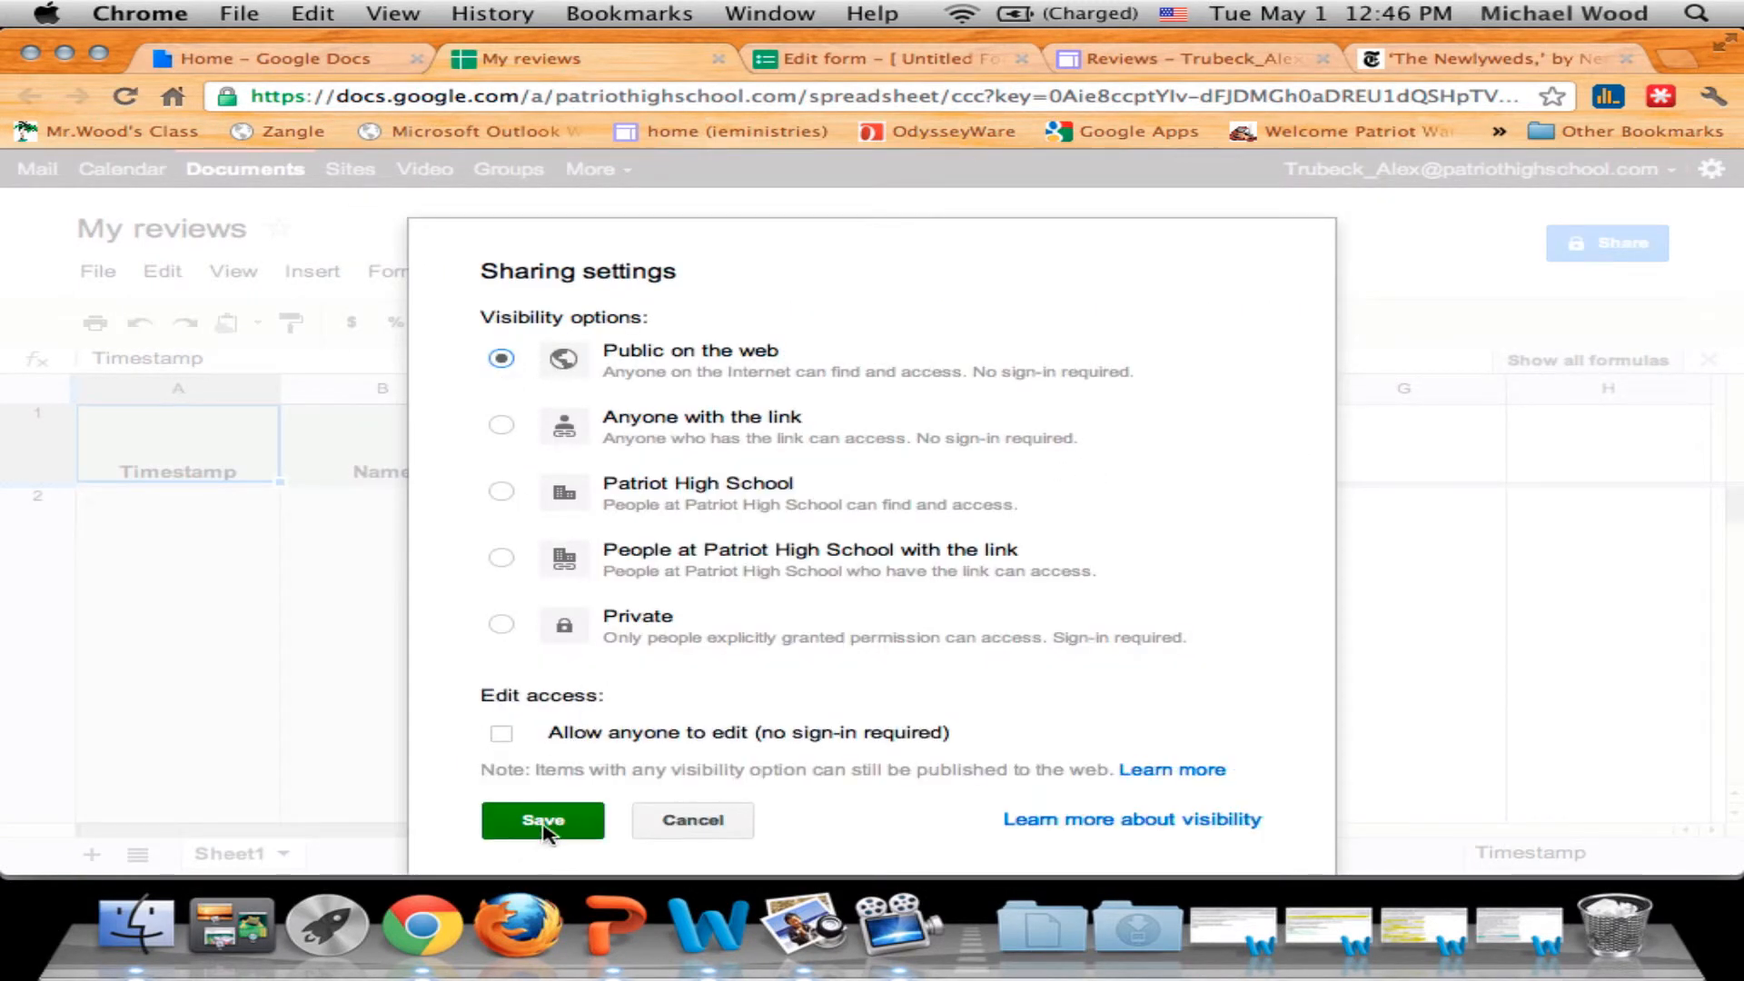
click(543, 822)
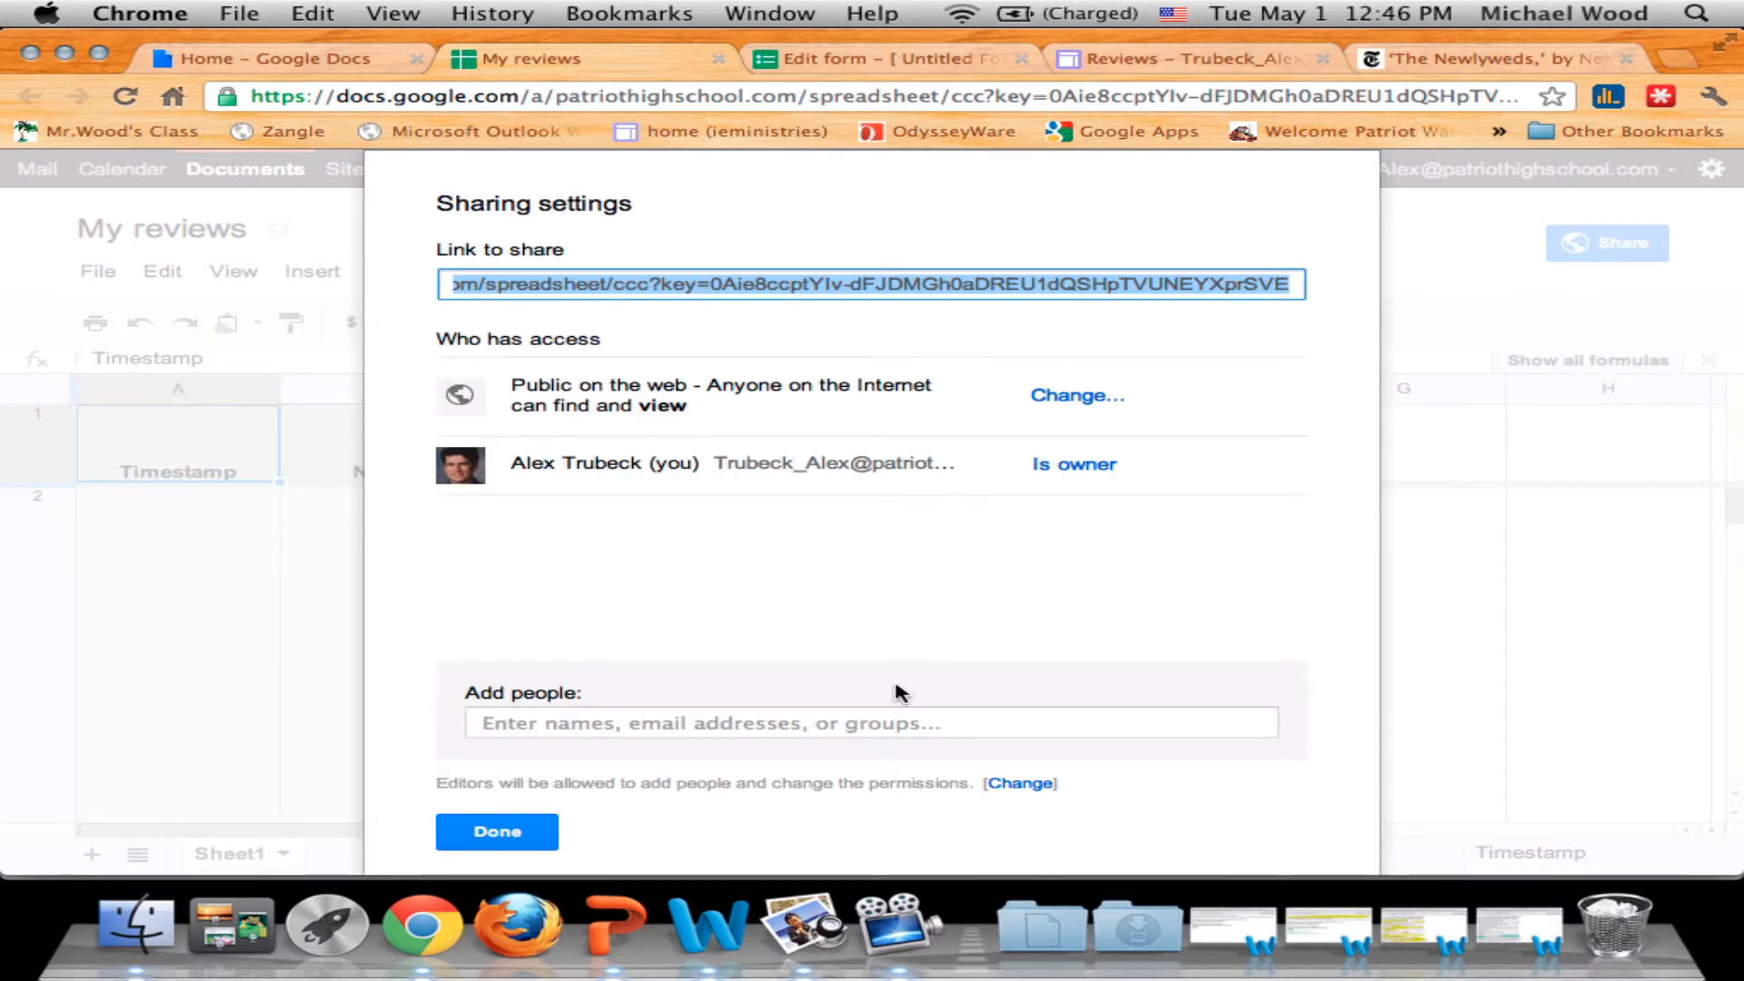
Finish the sharing settings and hide the Timestamp column in the My reviews spreadsheet.
click(486, 836)
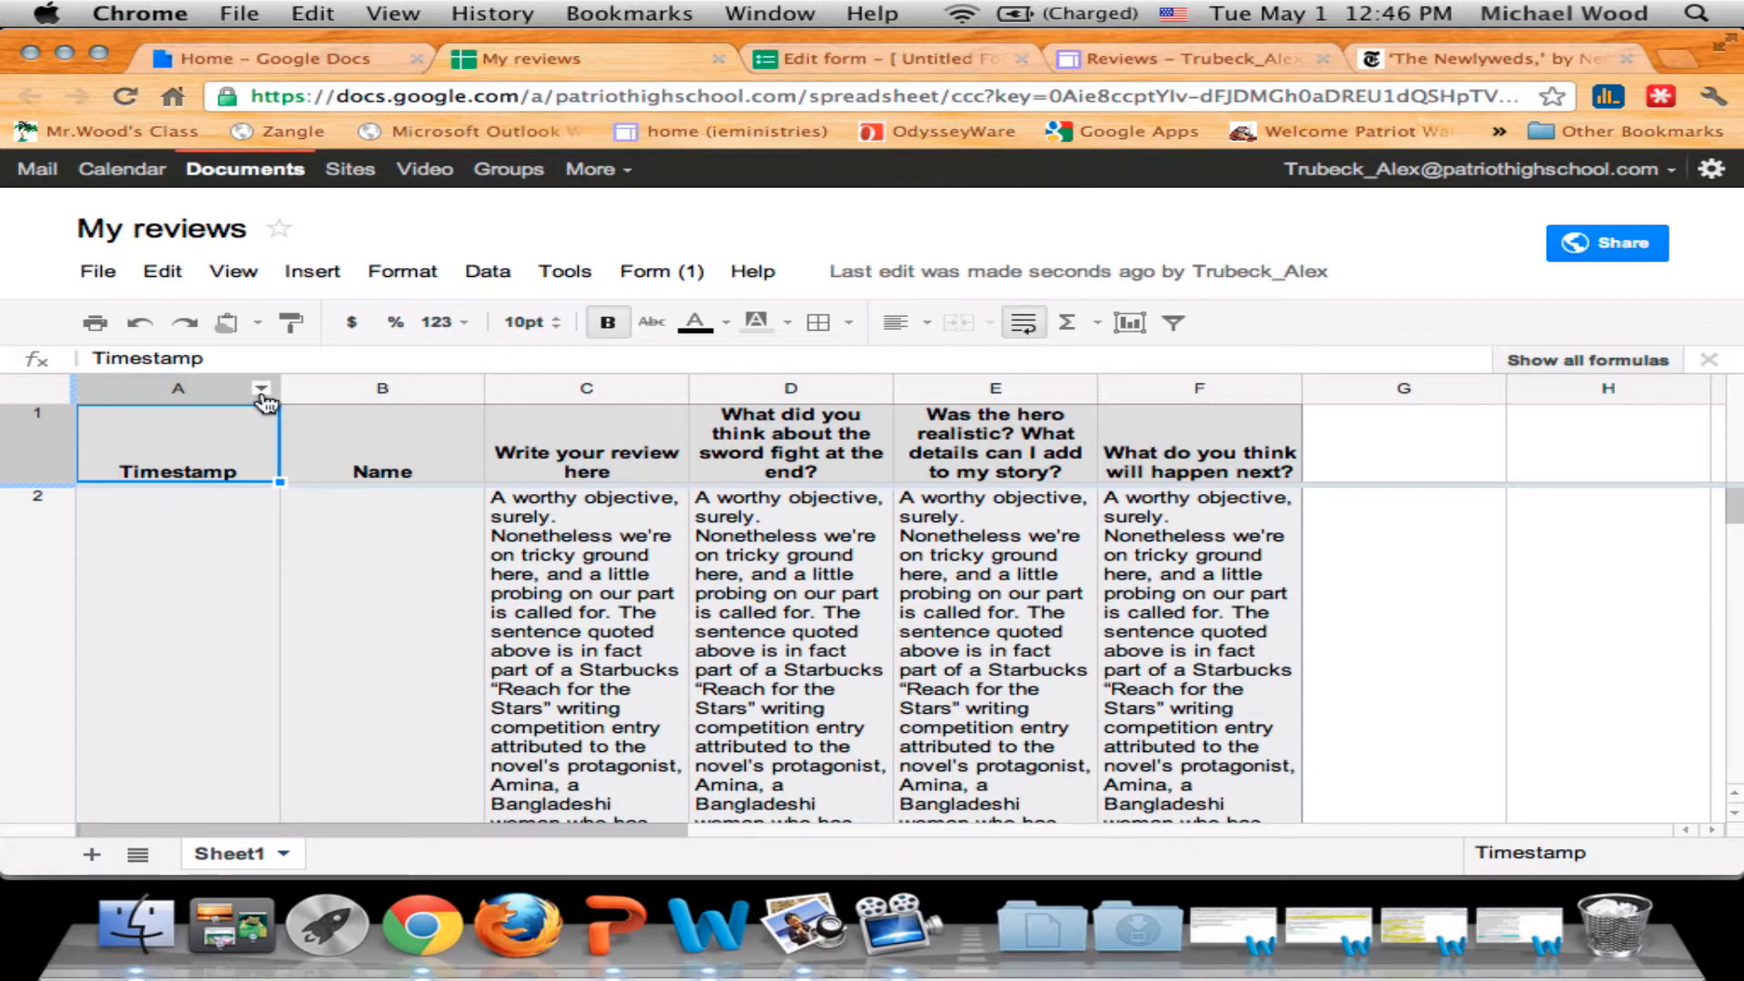
click(261, 388)
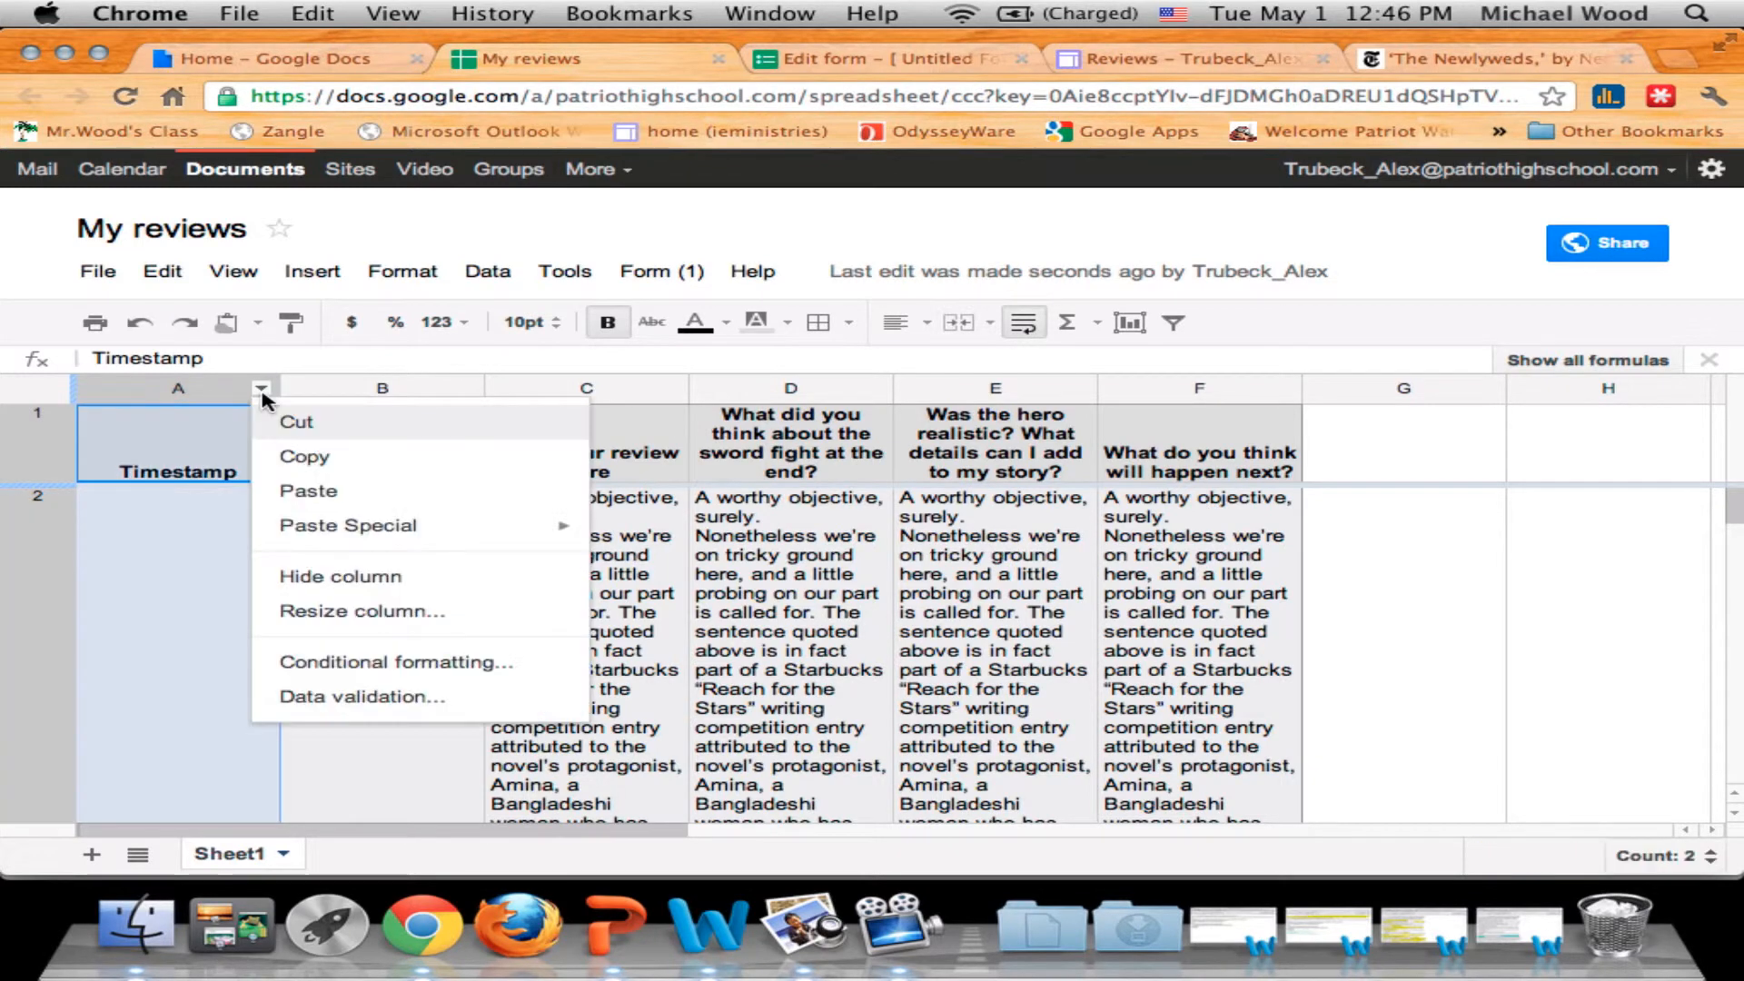
click(376, 588)
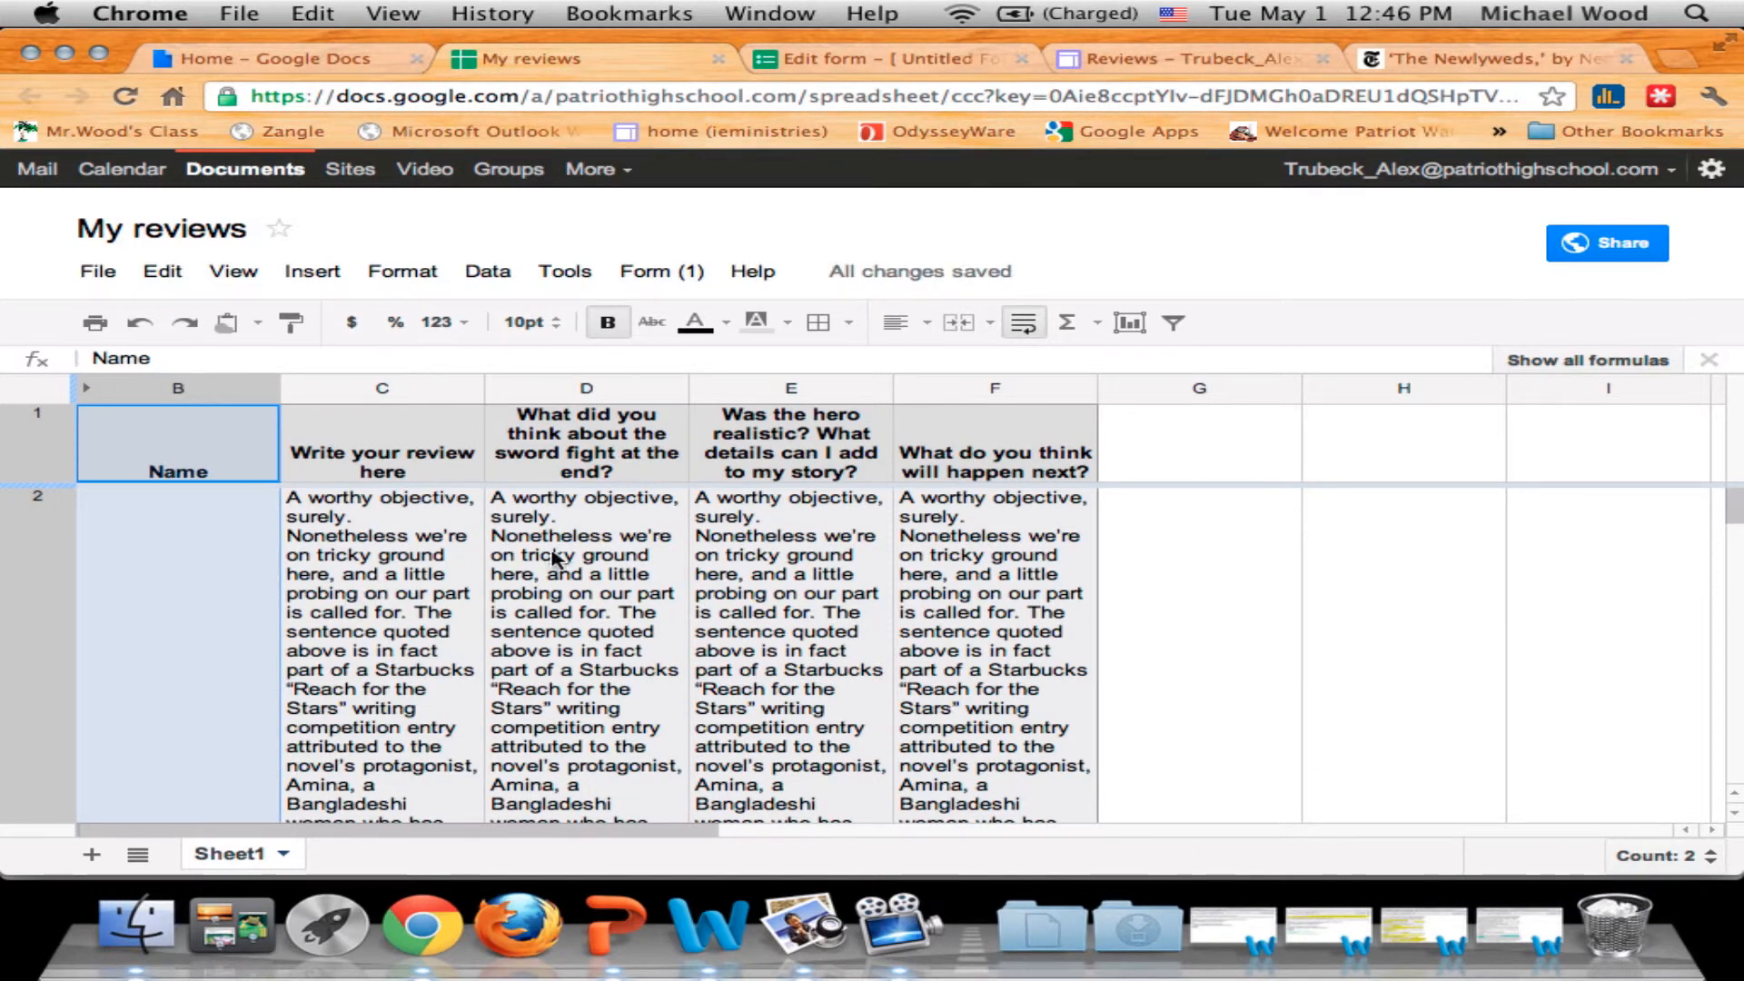
Widen the "Write your review here" column and make the sword fight question's column about twice as wide.
double_click(1139, 606)
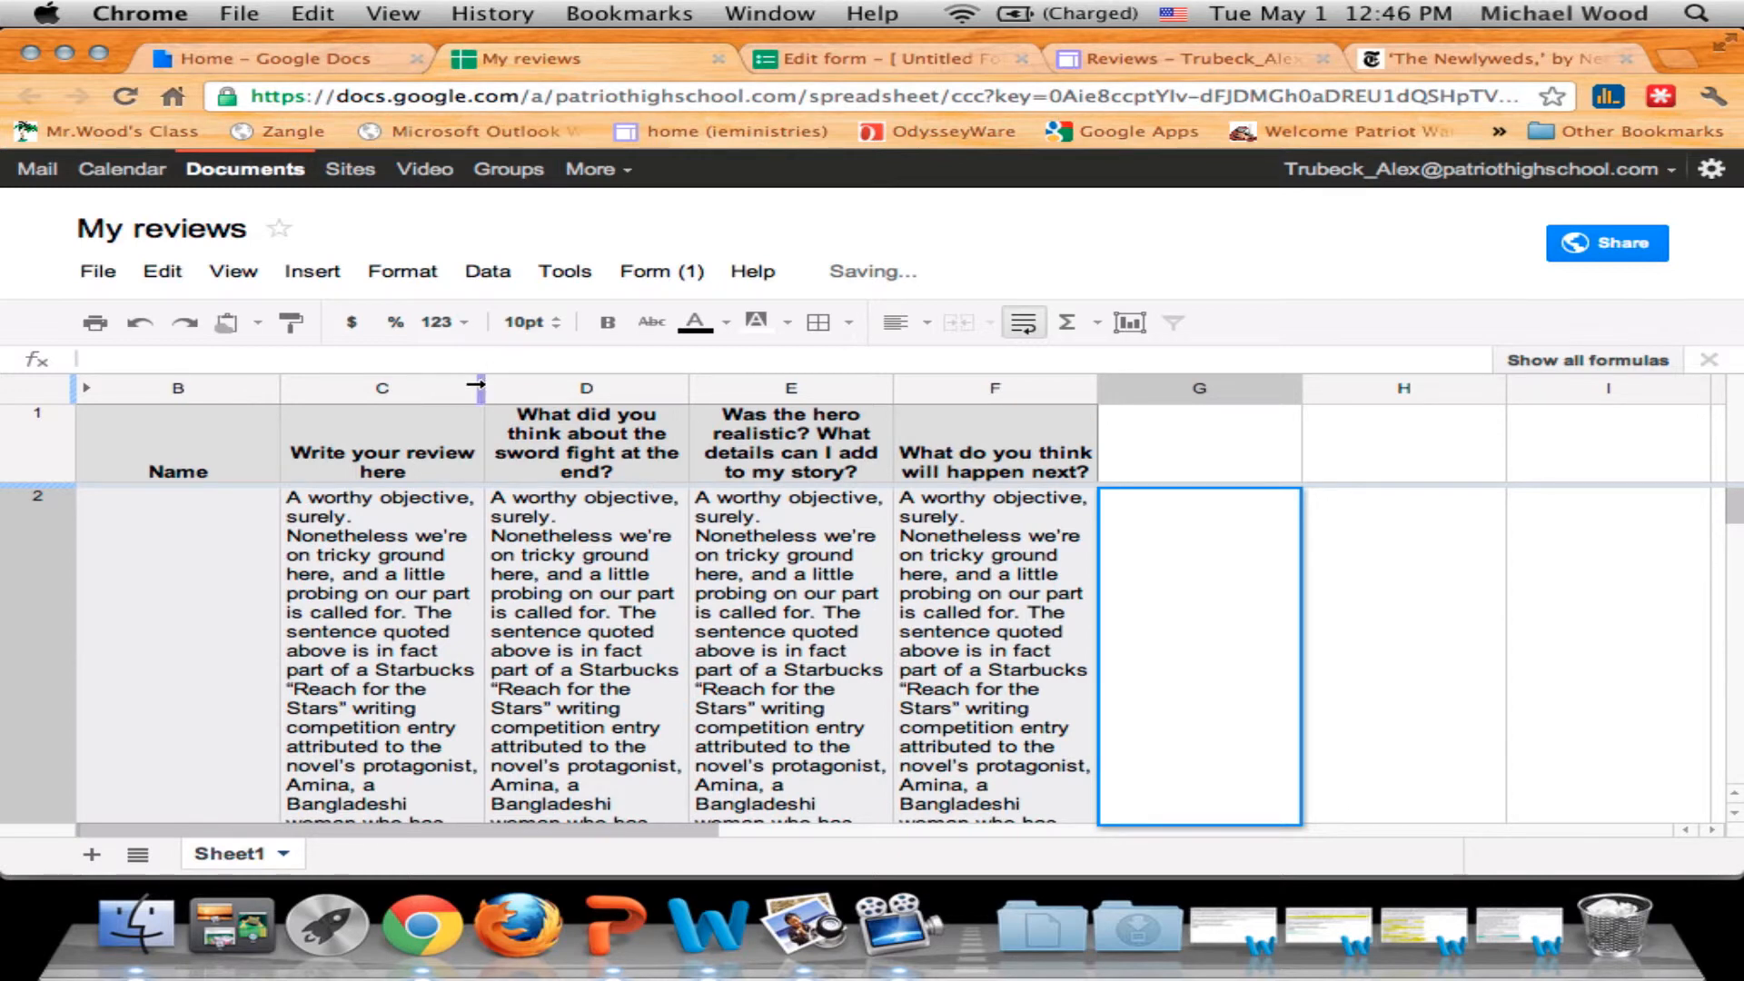
drag(480, 385, 618, 385)
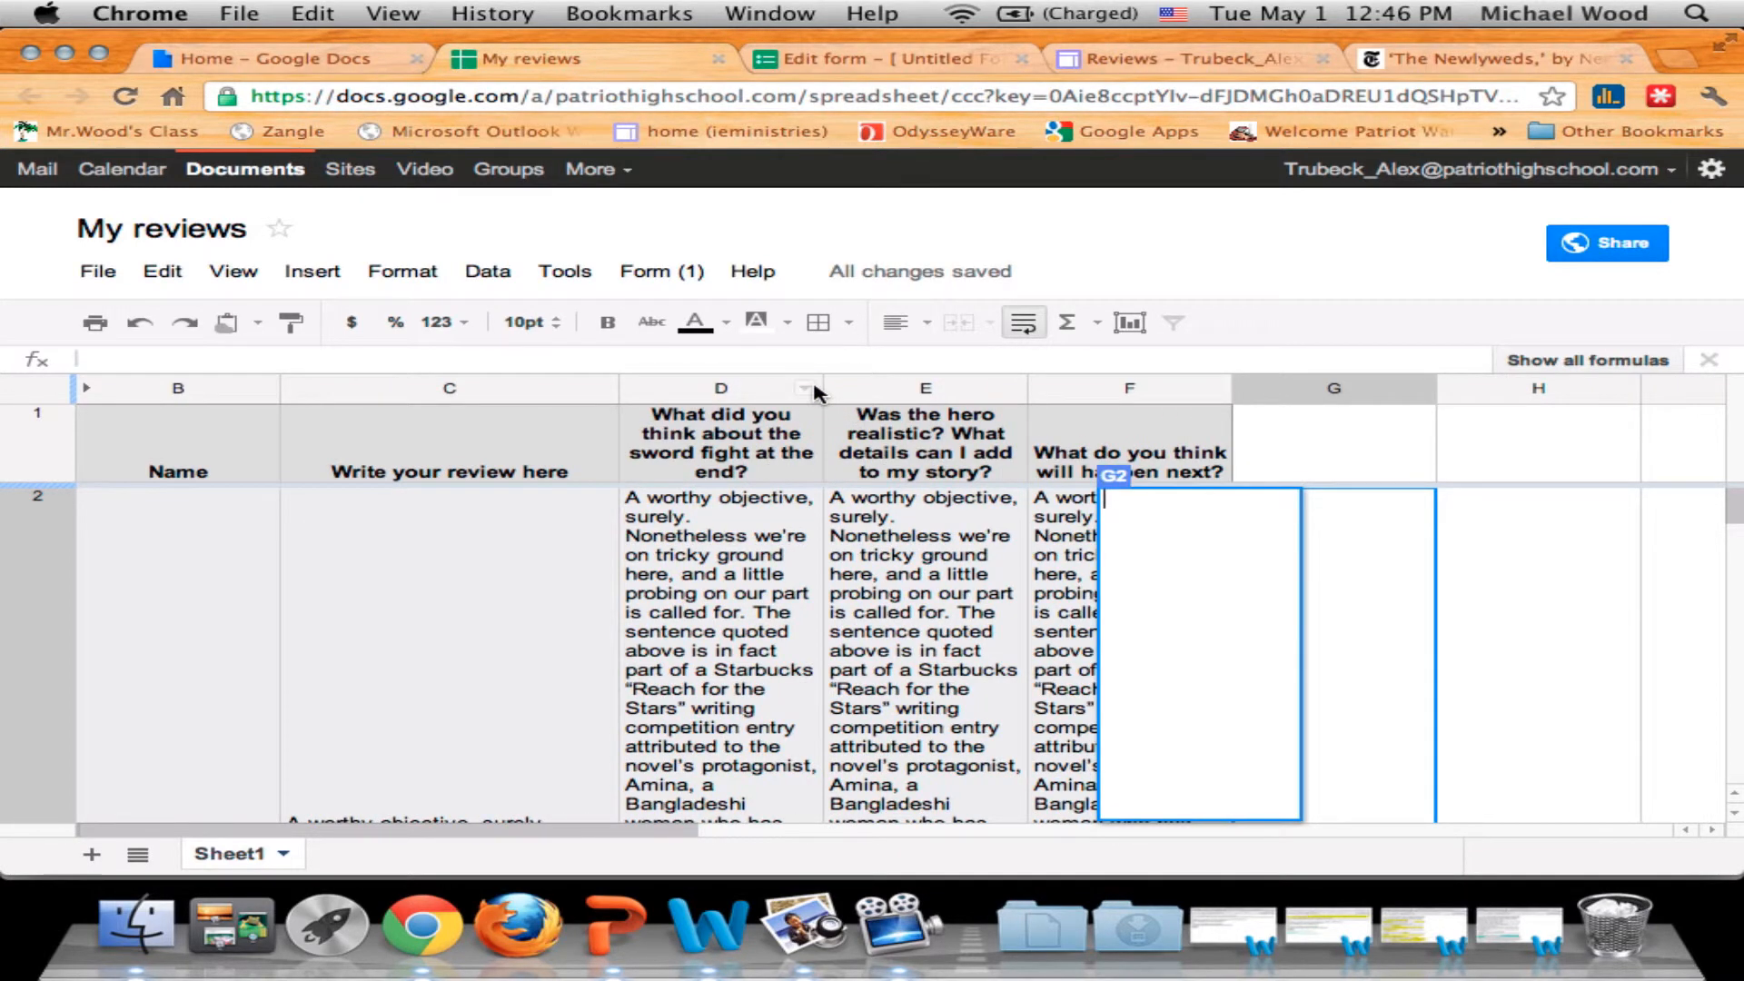
drag(817, 392, 1035, 395)
scroll(973, 591, down, 6)
scroll(973, 591, up, 6)
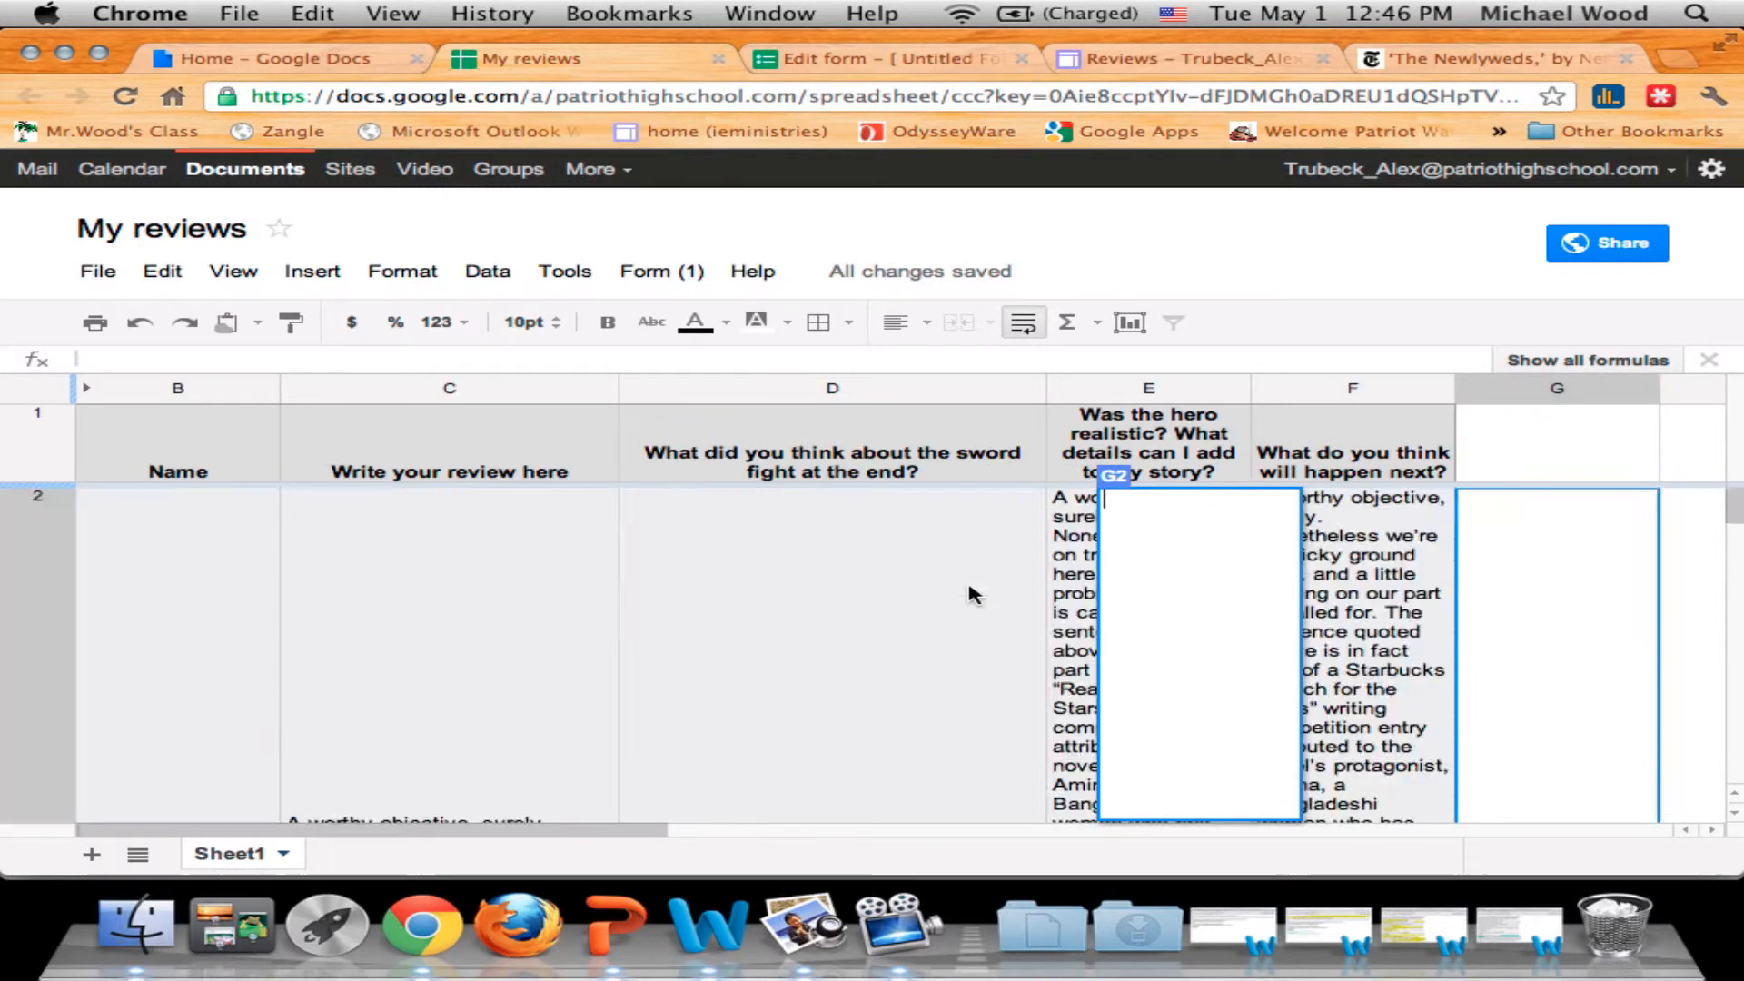
scroll(974, 594, down, 2)
scroll(972, 594, up, 2)
Examine the long response in row 2 under the sword fight question.
click(973, 595)
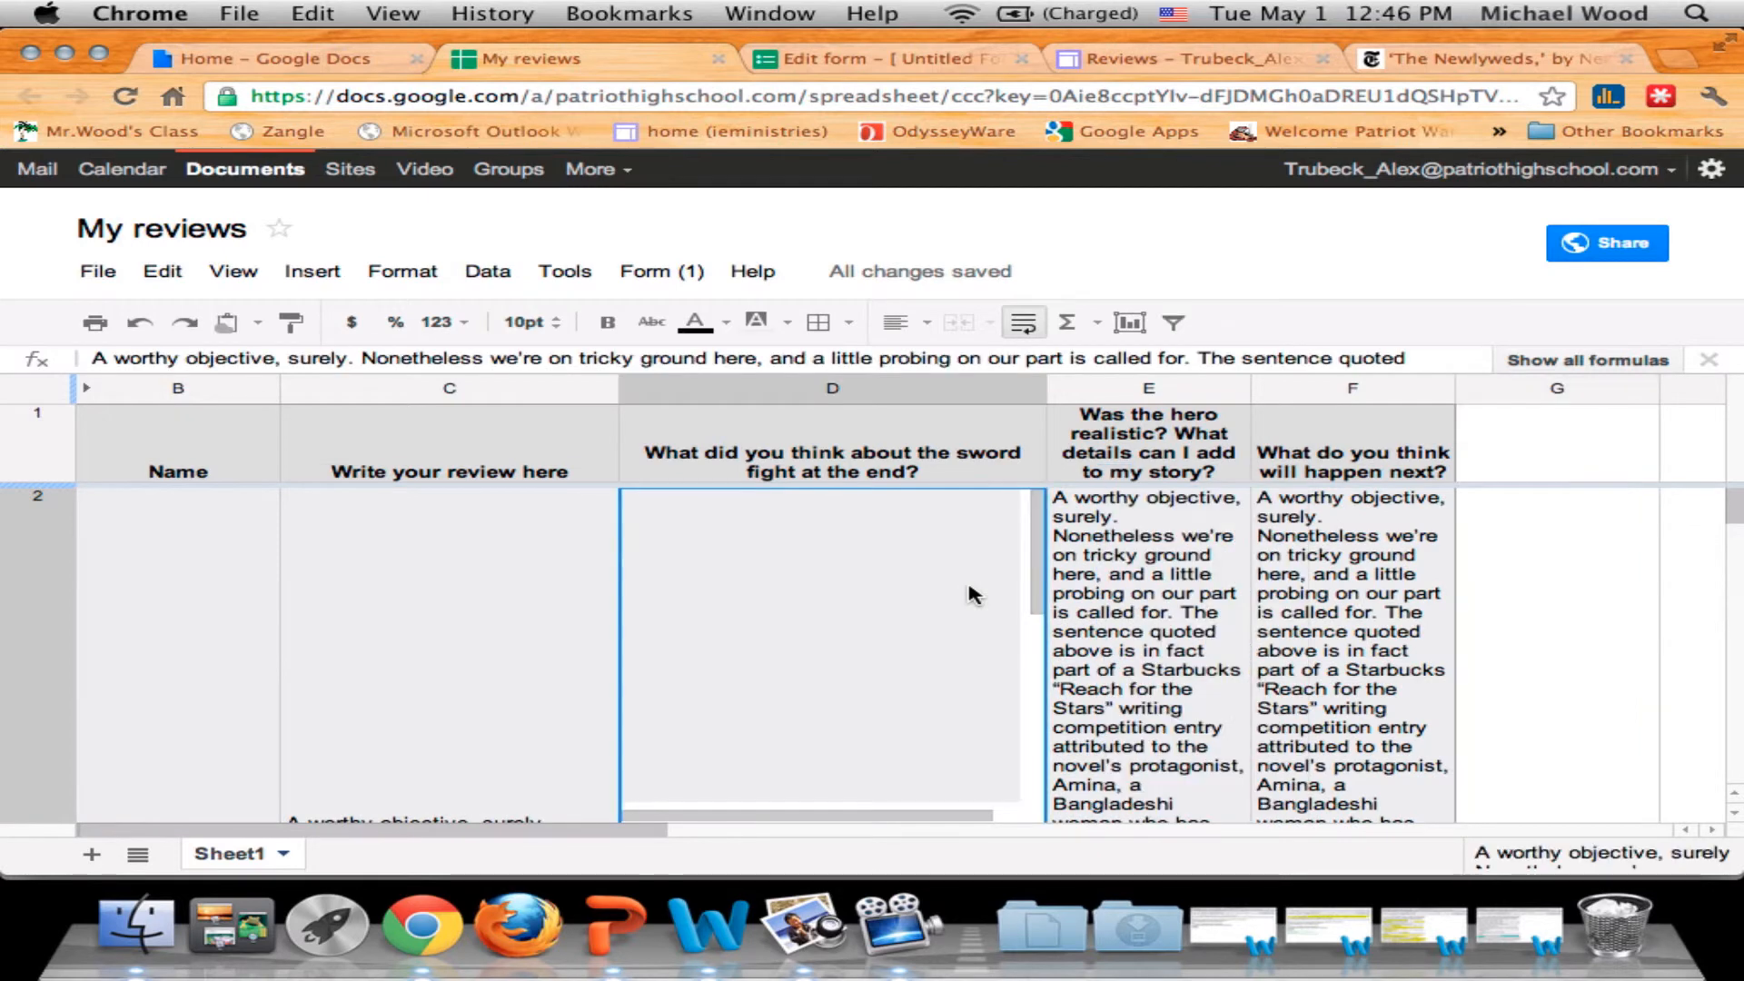
key(Down)
key(Down)
key(Up)
key(Up)
scroll(1019, 600, down, 5)
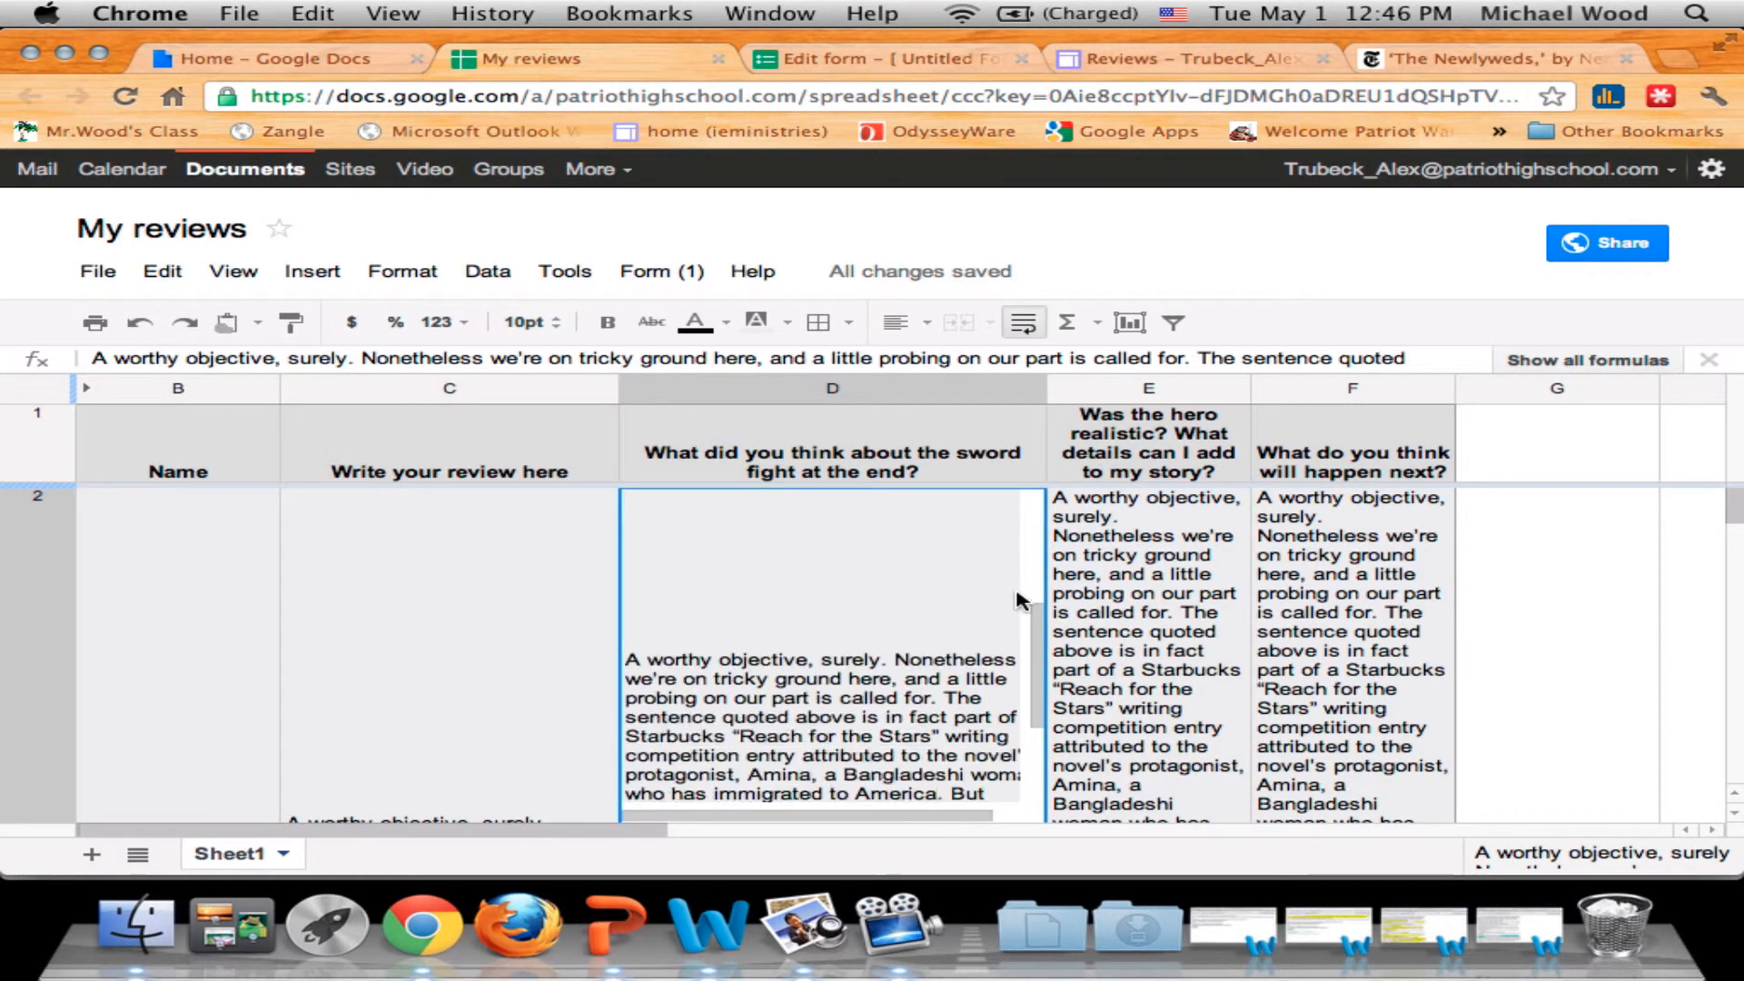
scroll(1019, 599, up, 3)
scroll(1018, 600, down, 3)
scroll(1019, 599, up, 8)
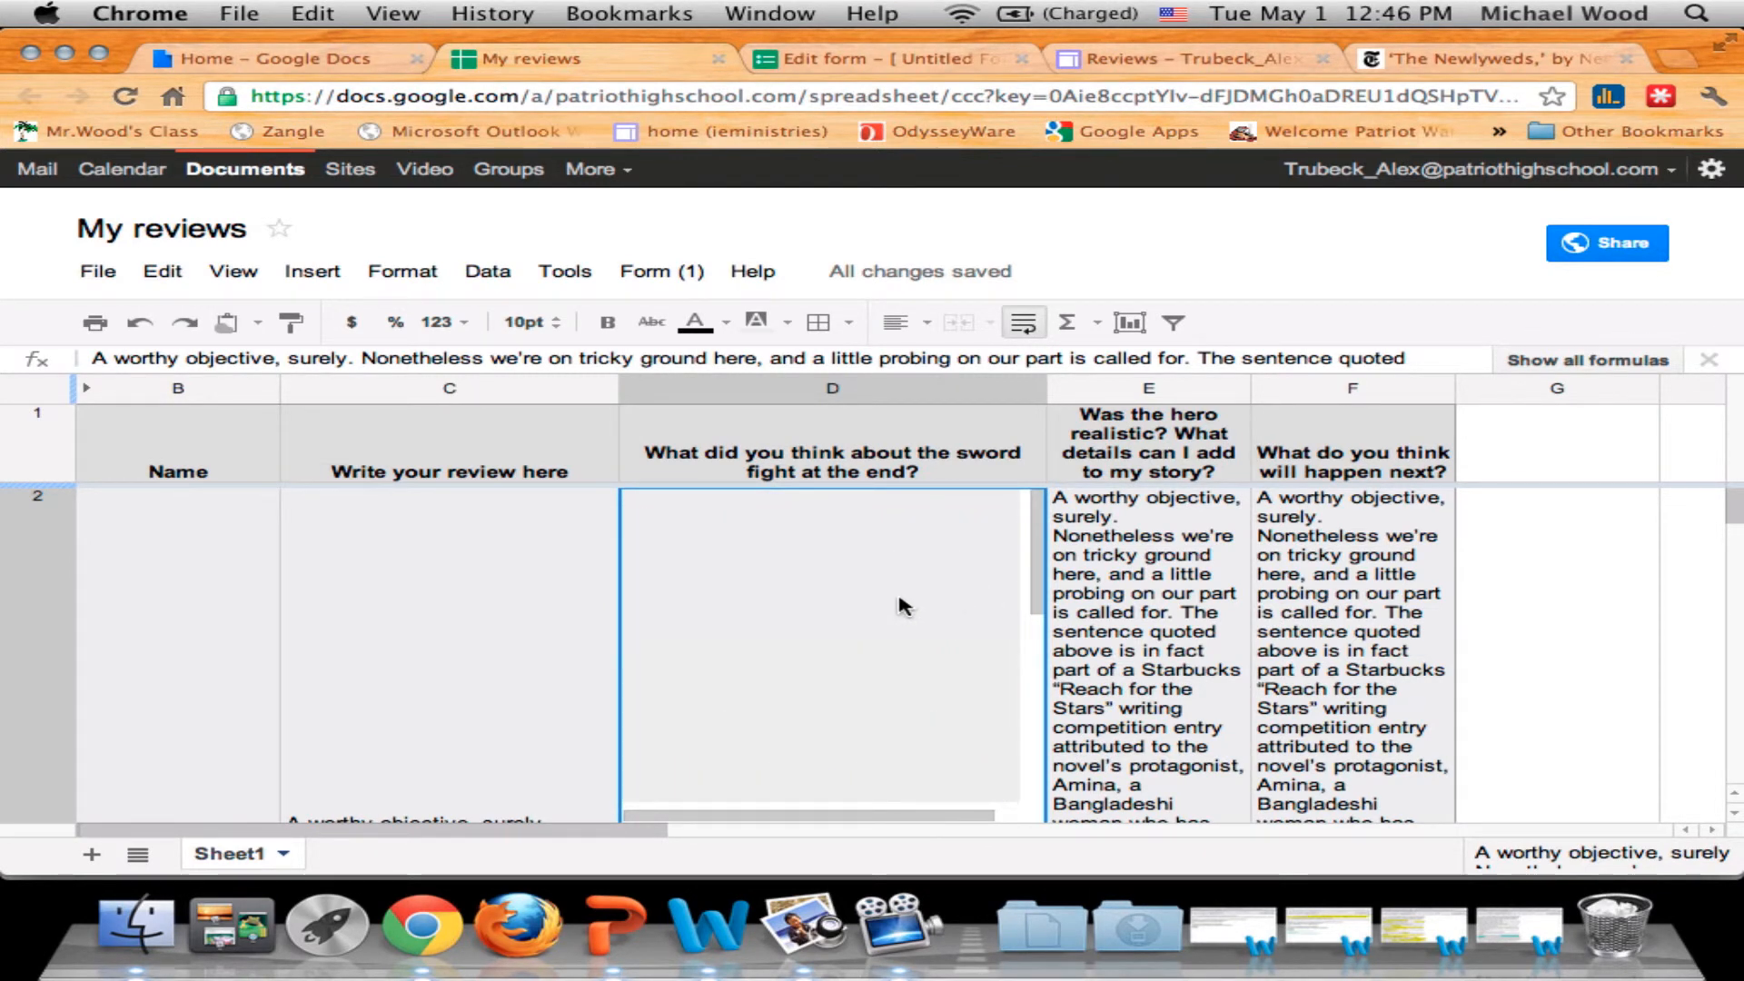
Fill the row 2 response under "Write your review here" with yellow and the one under the hero question with green.
click(447, 660)
click(778, 323)
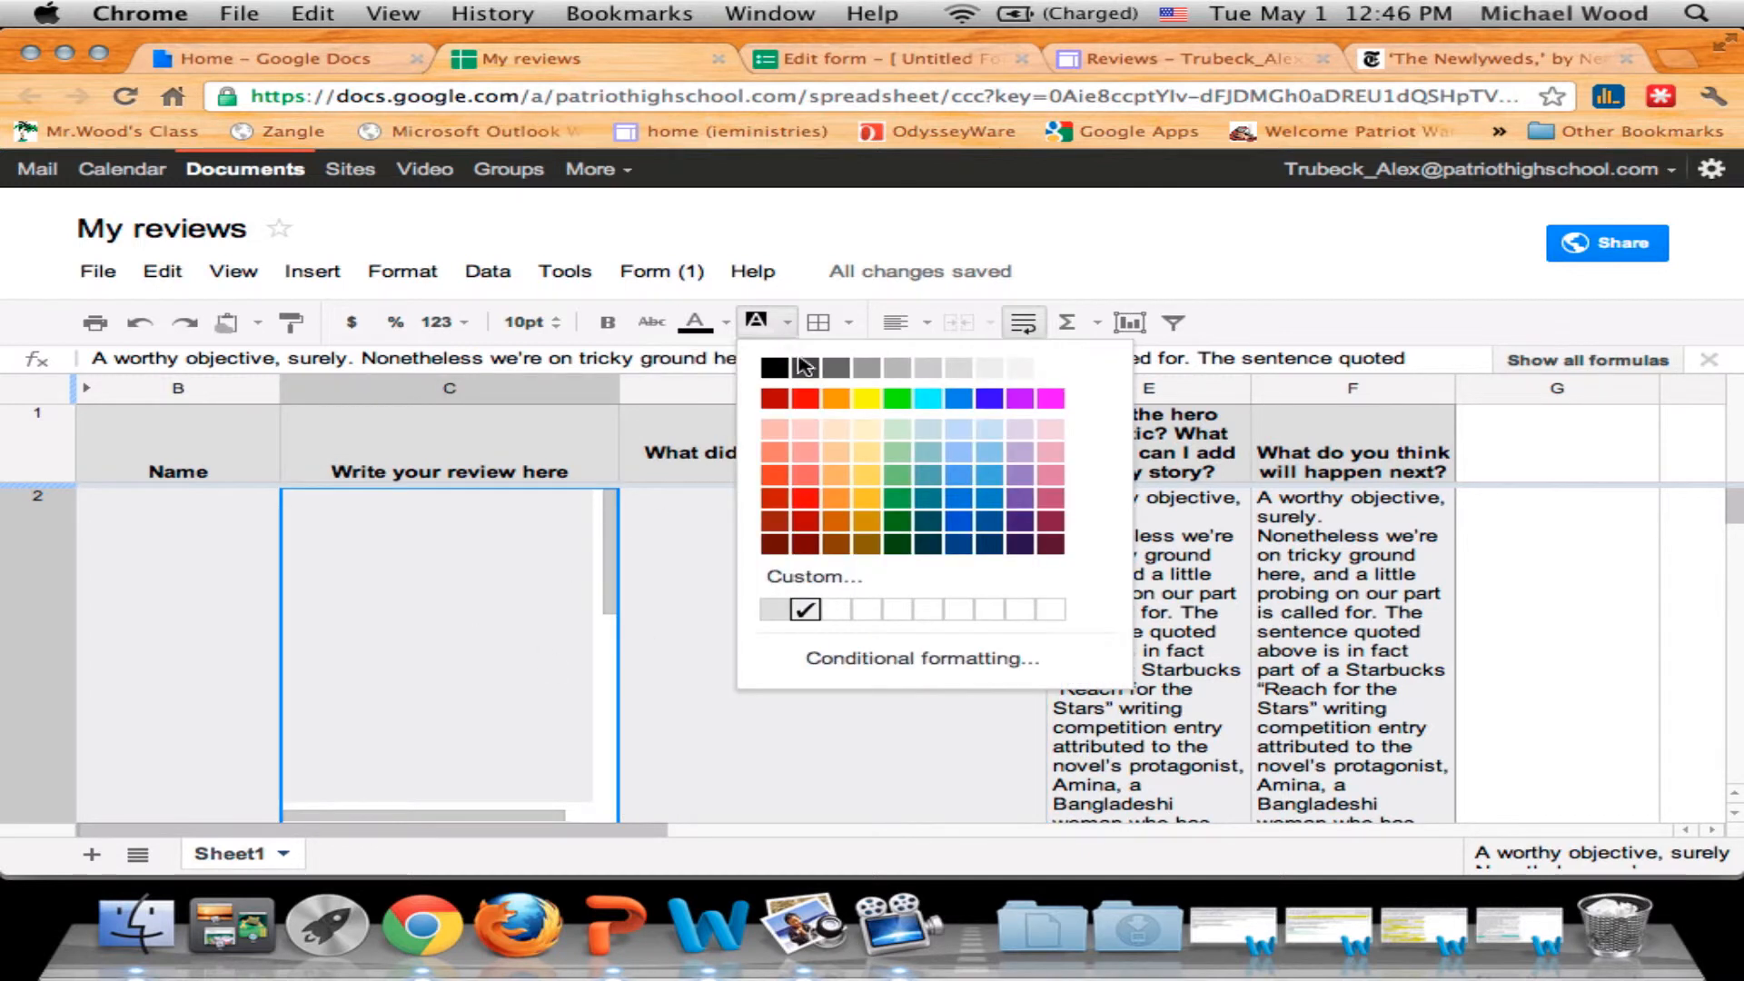
click(867, 399)
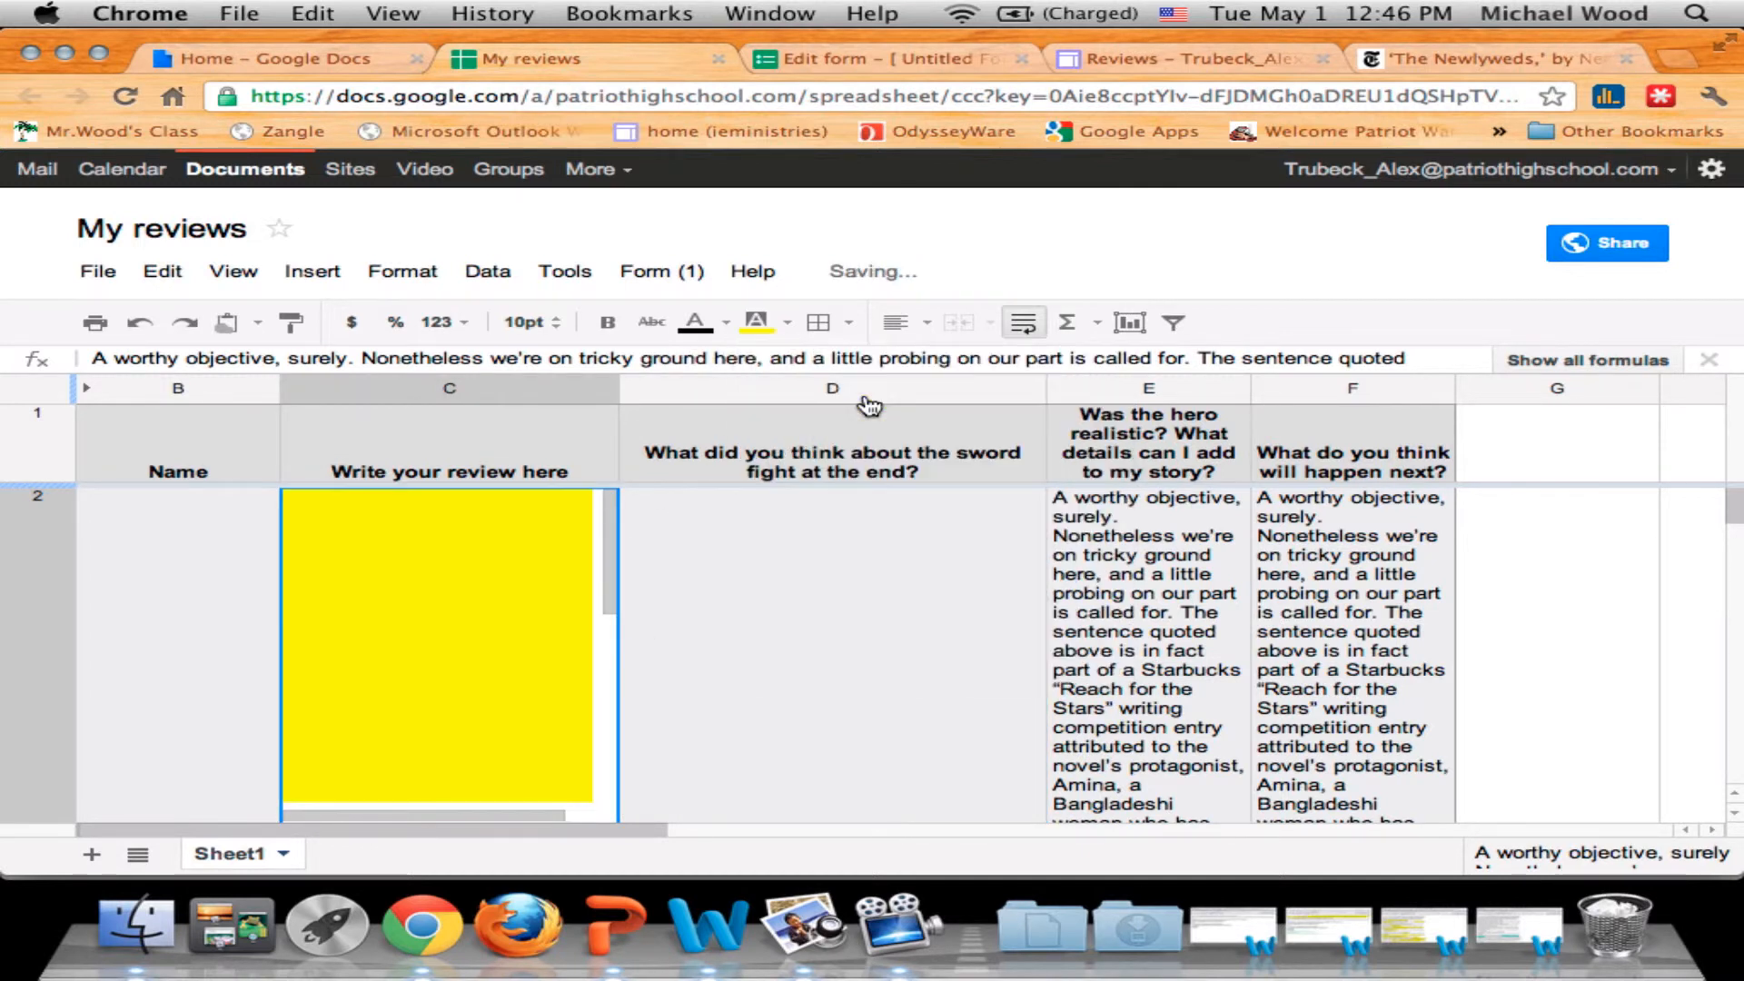
click(1100, 627)
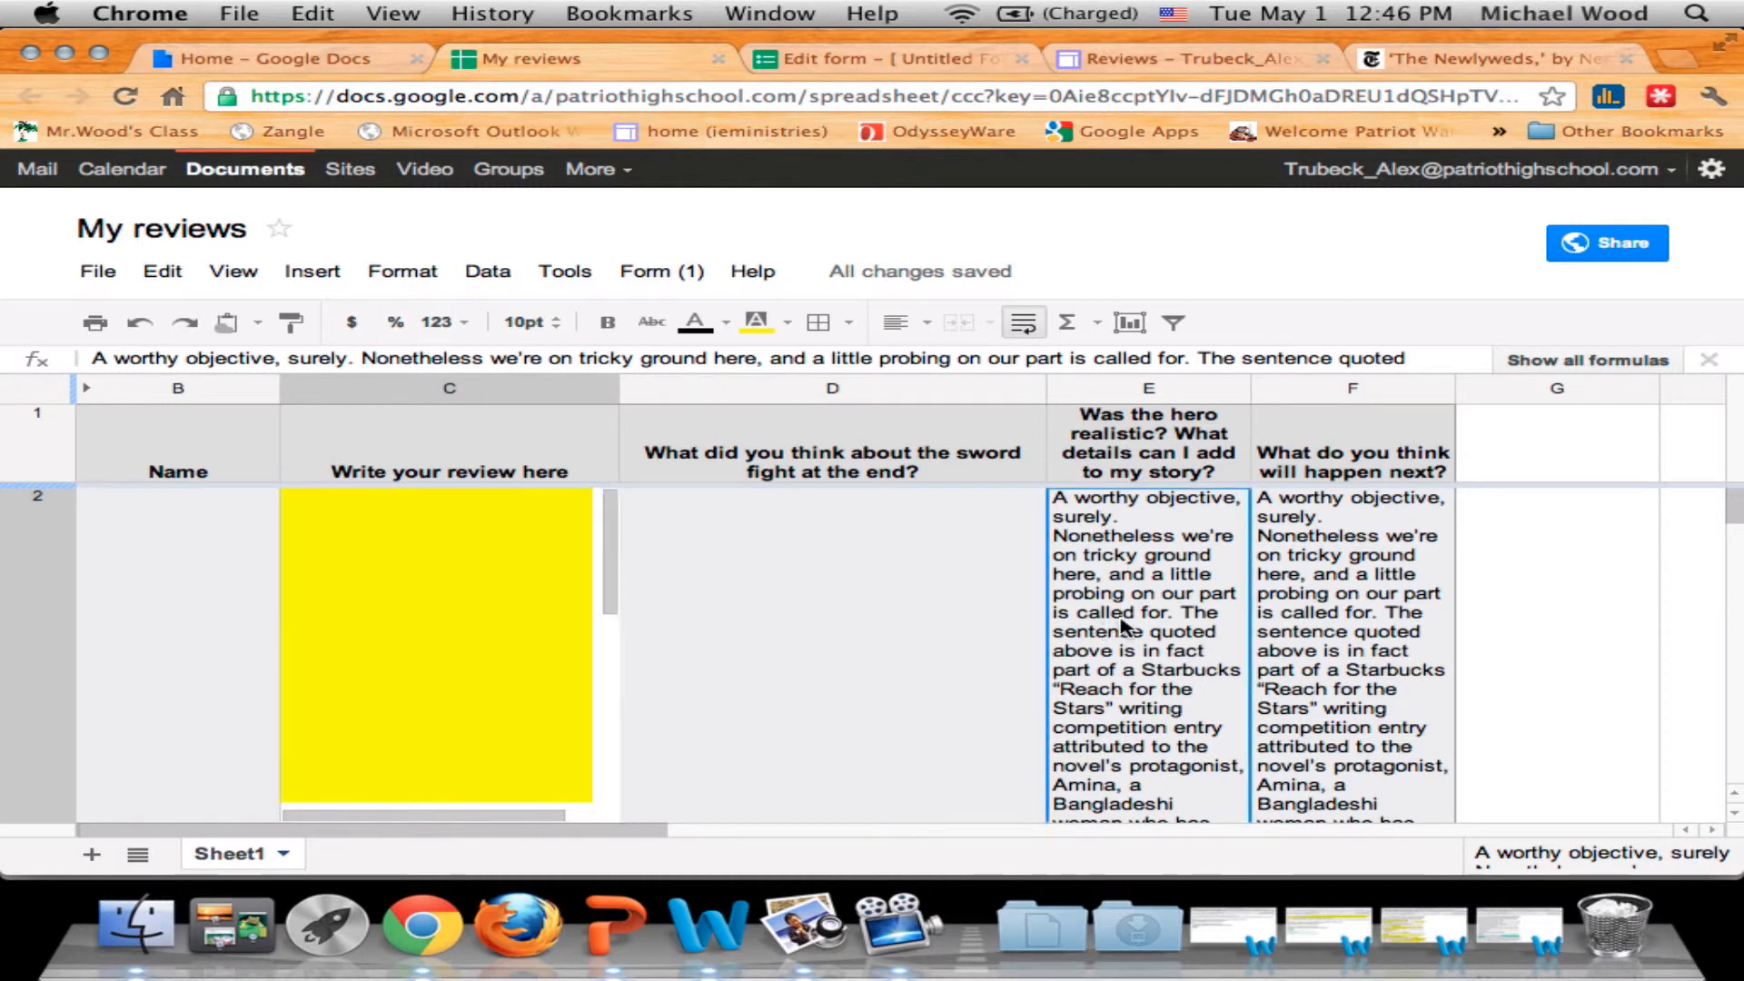
click(773, 323)
click(896, 398)
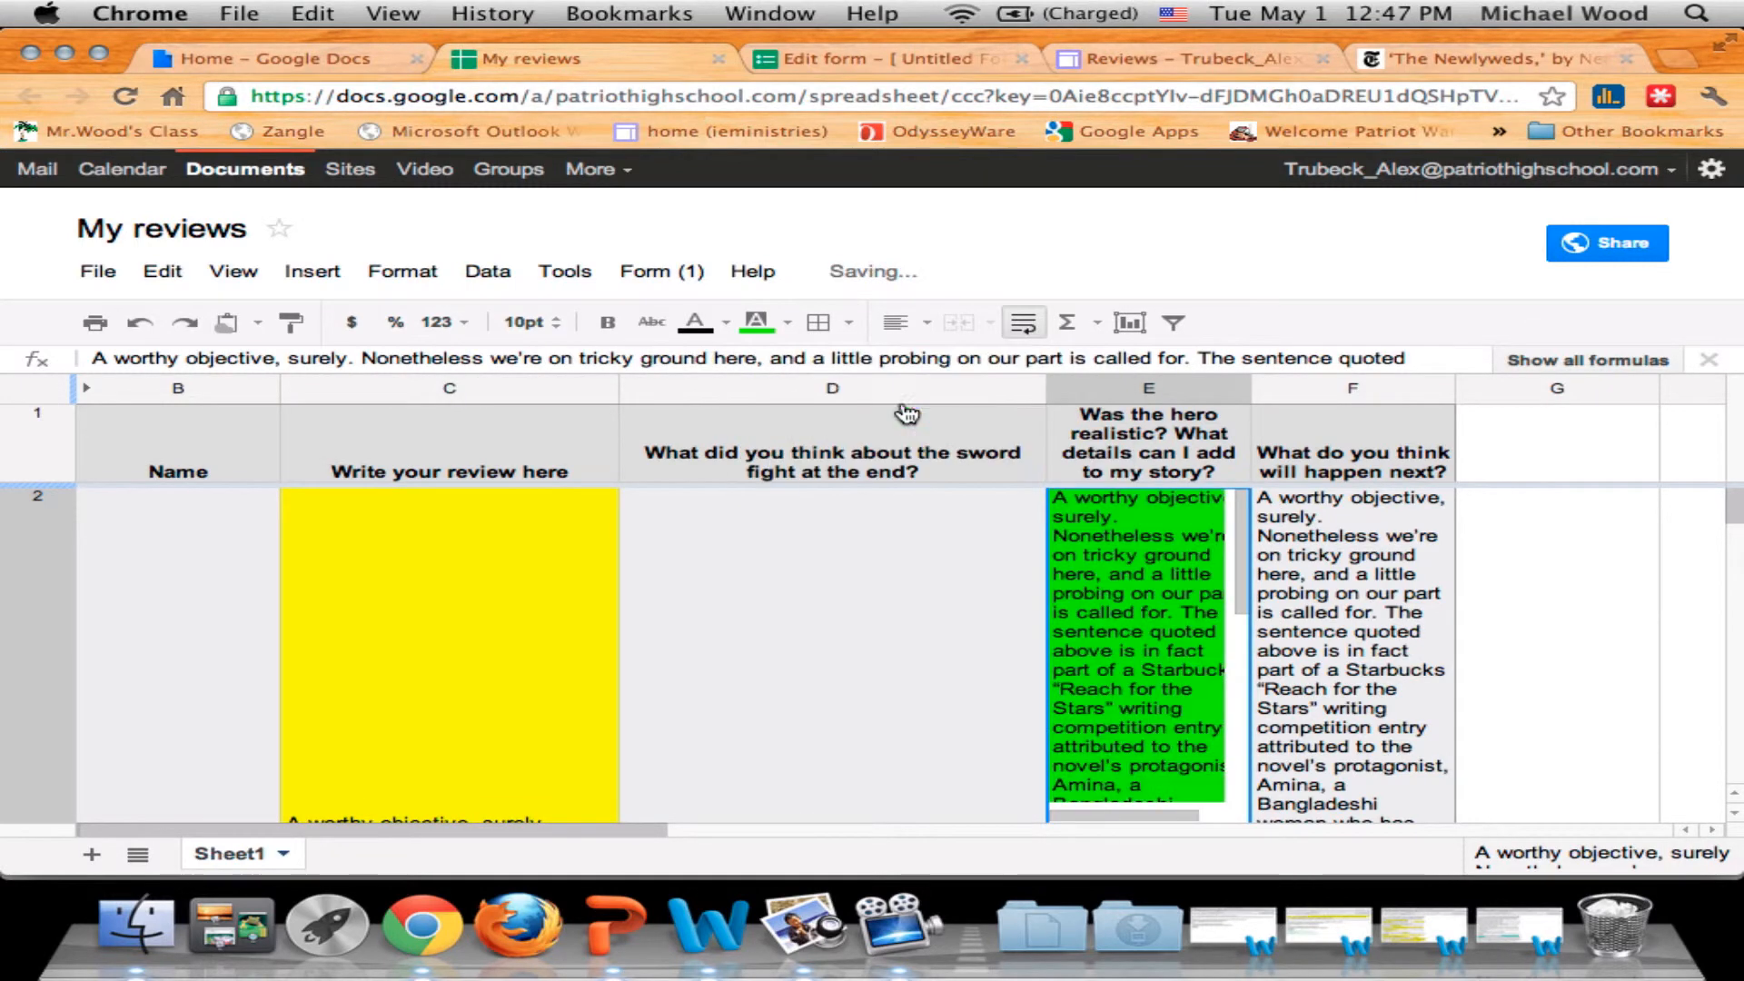
click(964, 600)
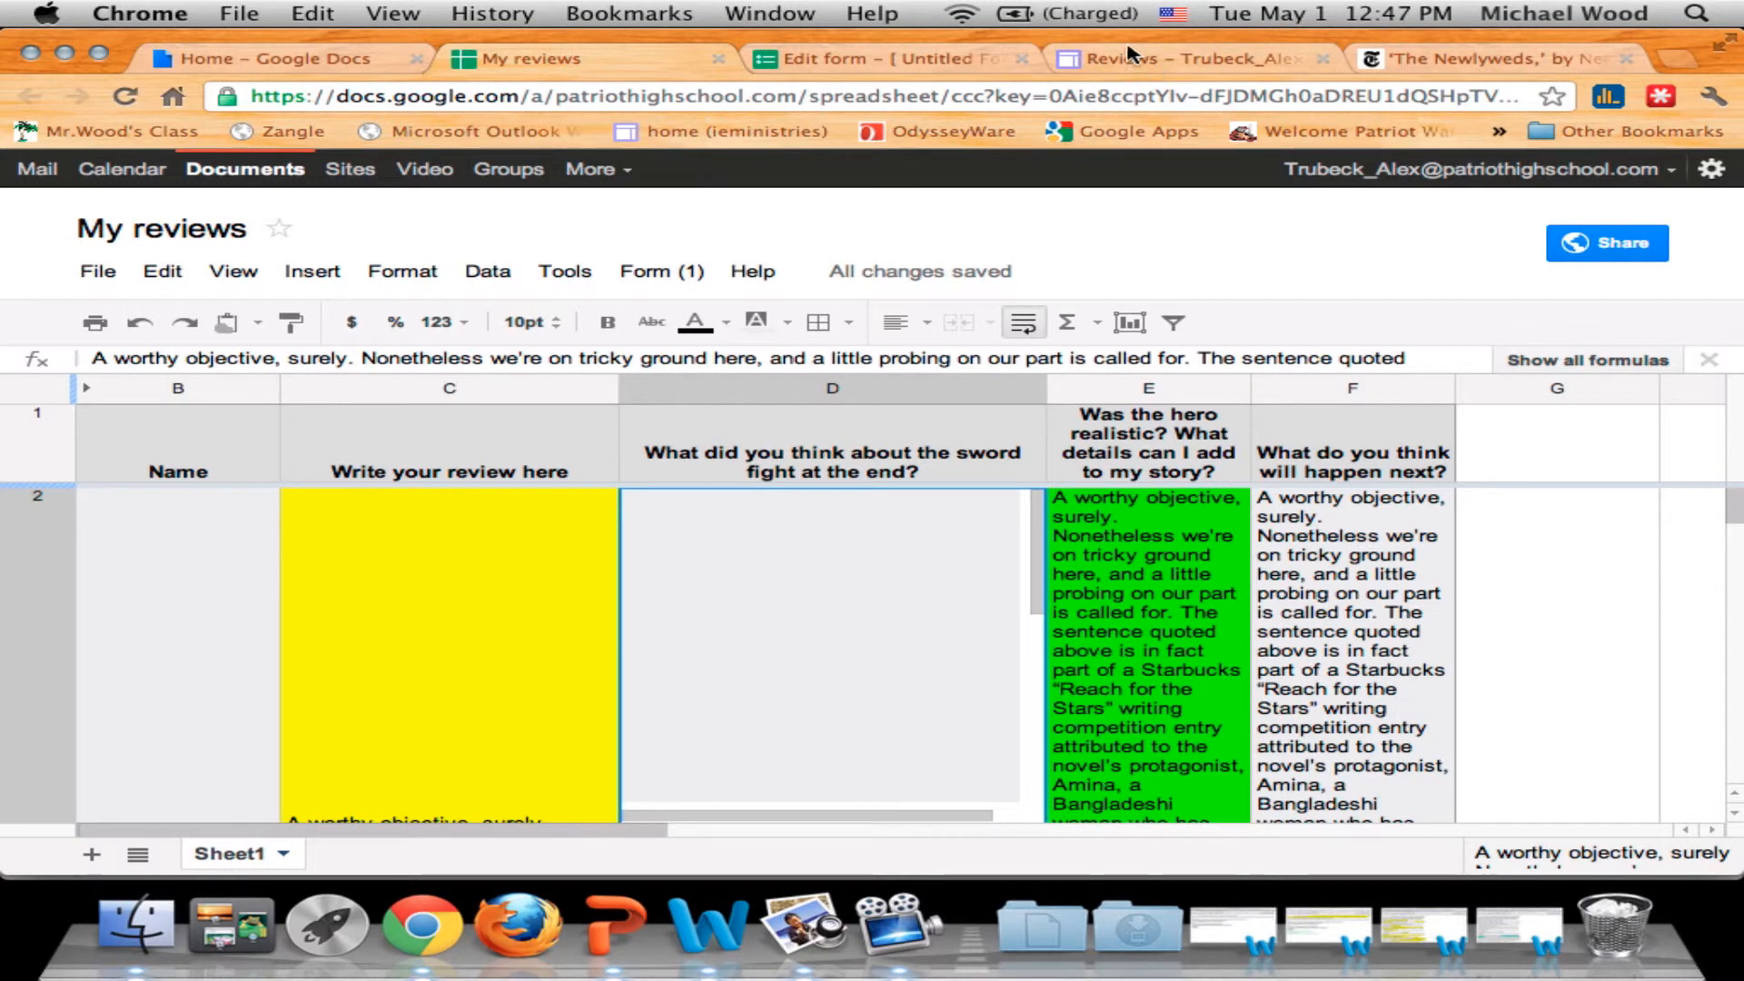
Reload the Reviews page and look over the embedded My reviews spreadsheet and the form beside it.
click(951, 58)
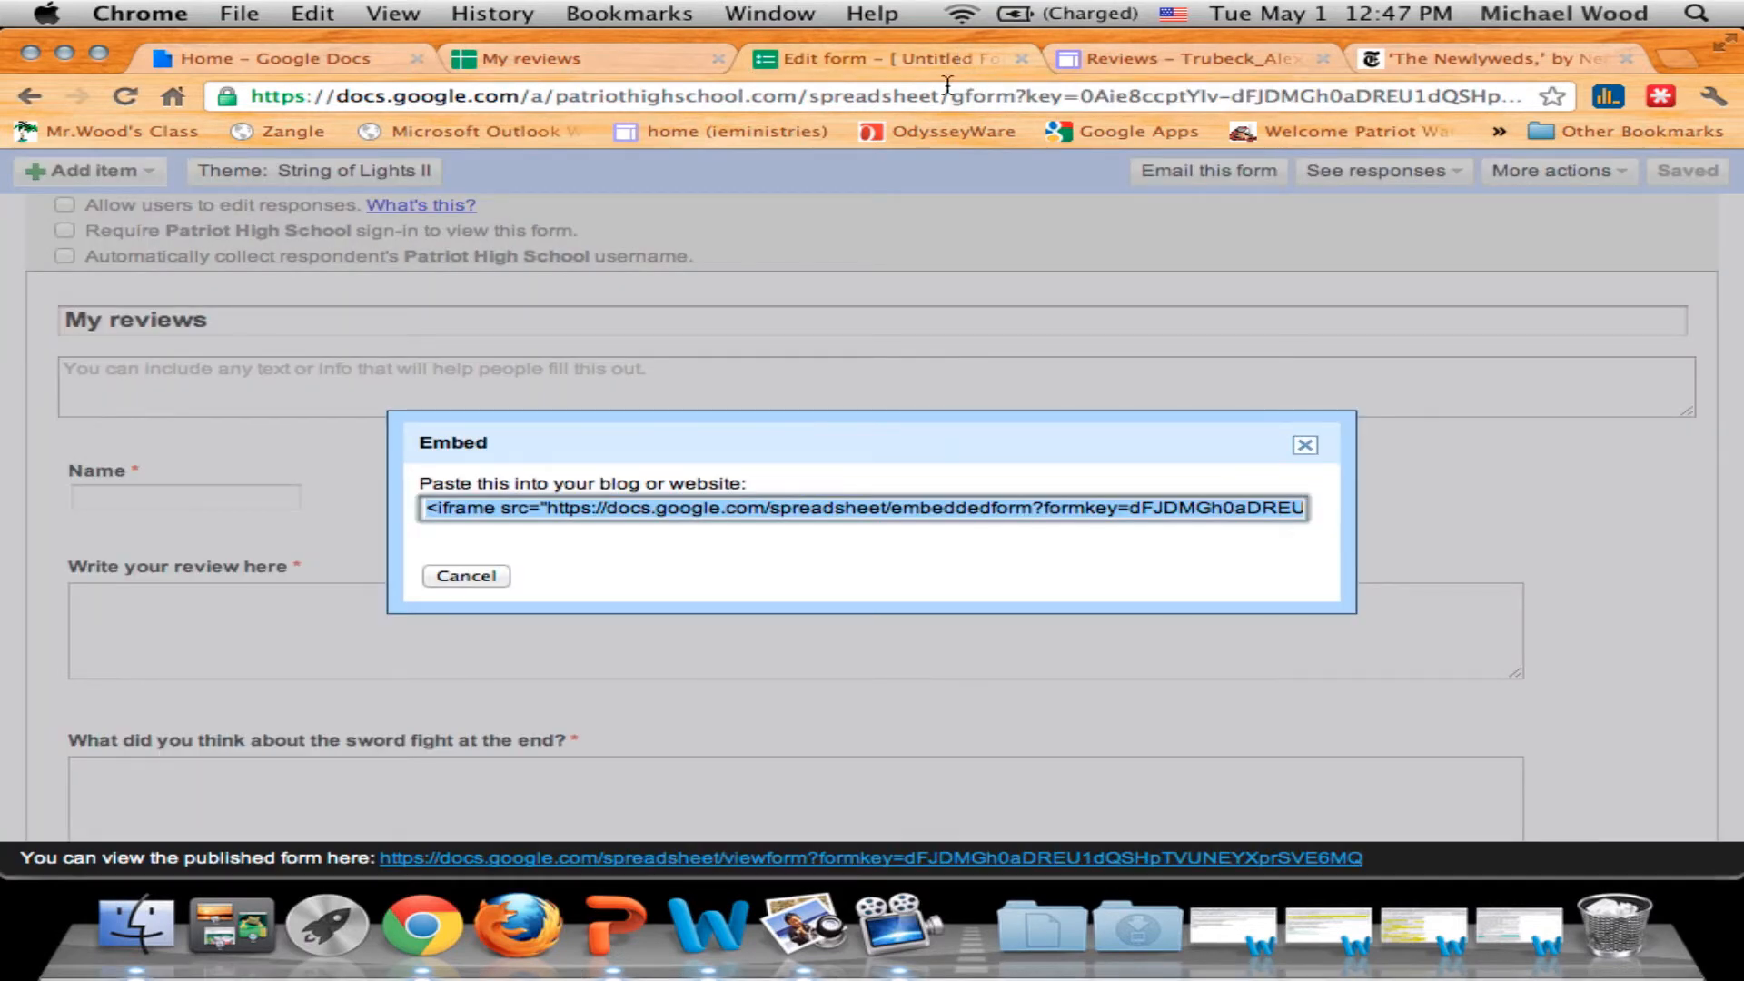
click(1159, 60)
scroll(988, 288, up, 5)
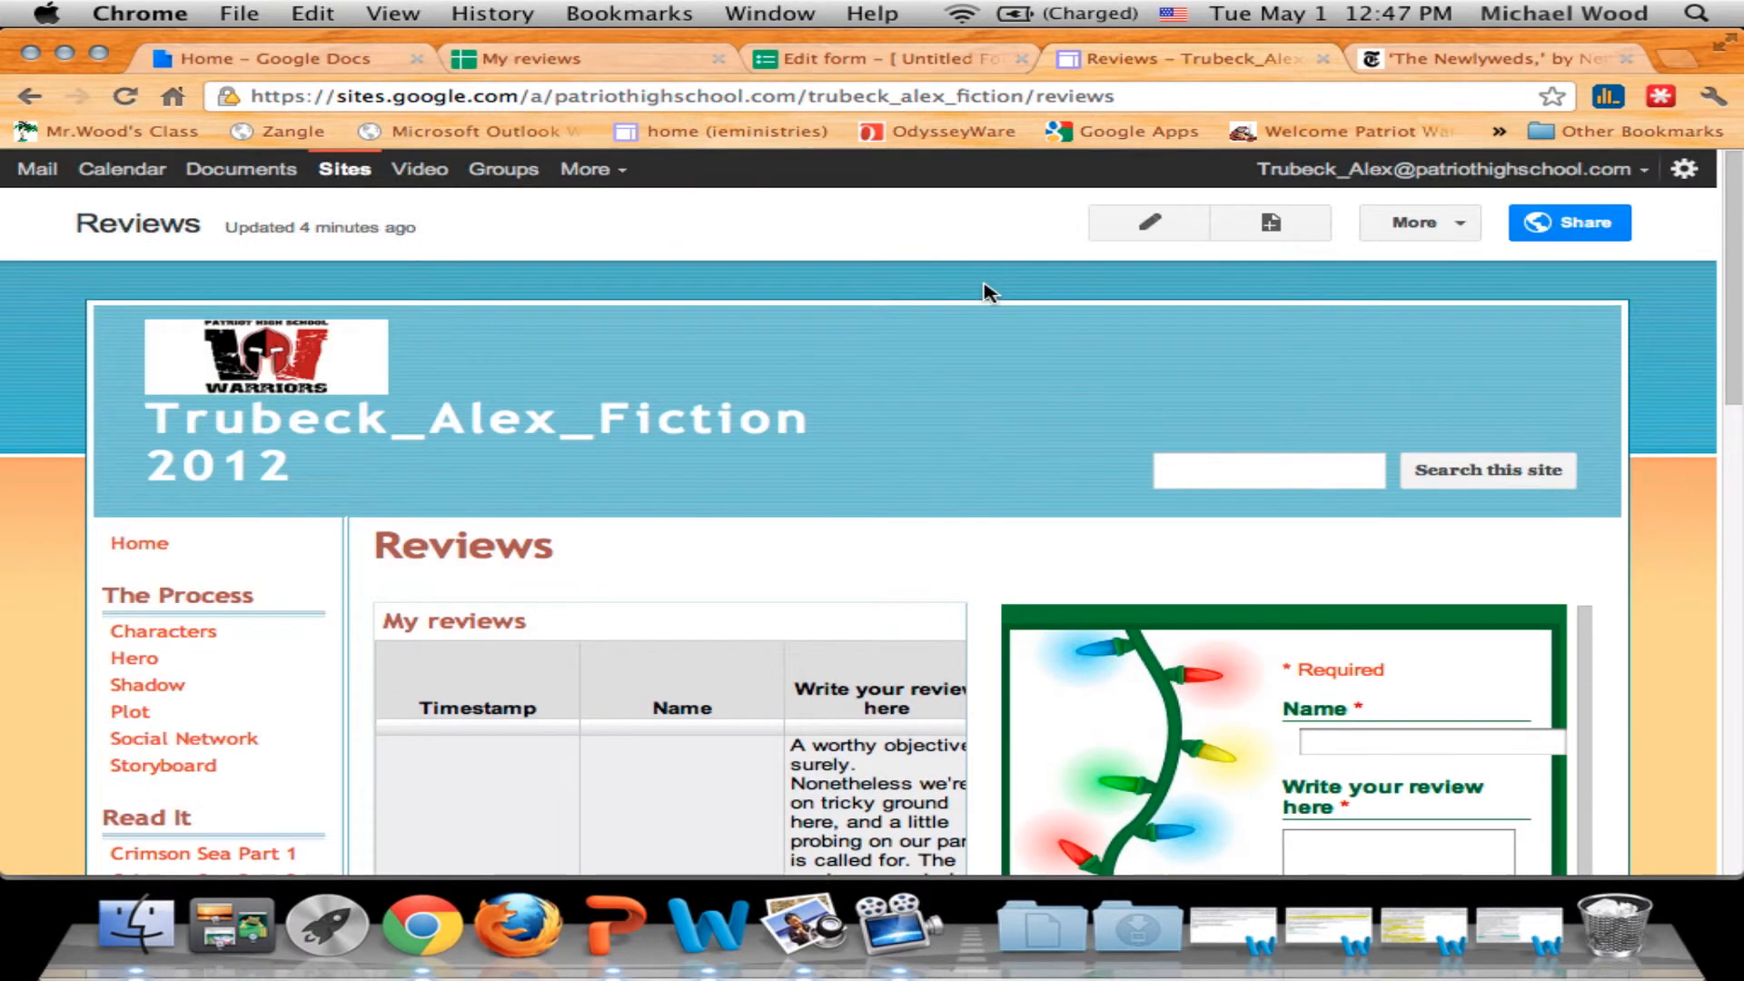
click(124, 95)
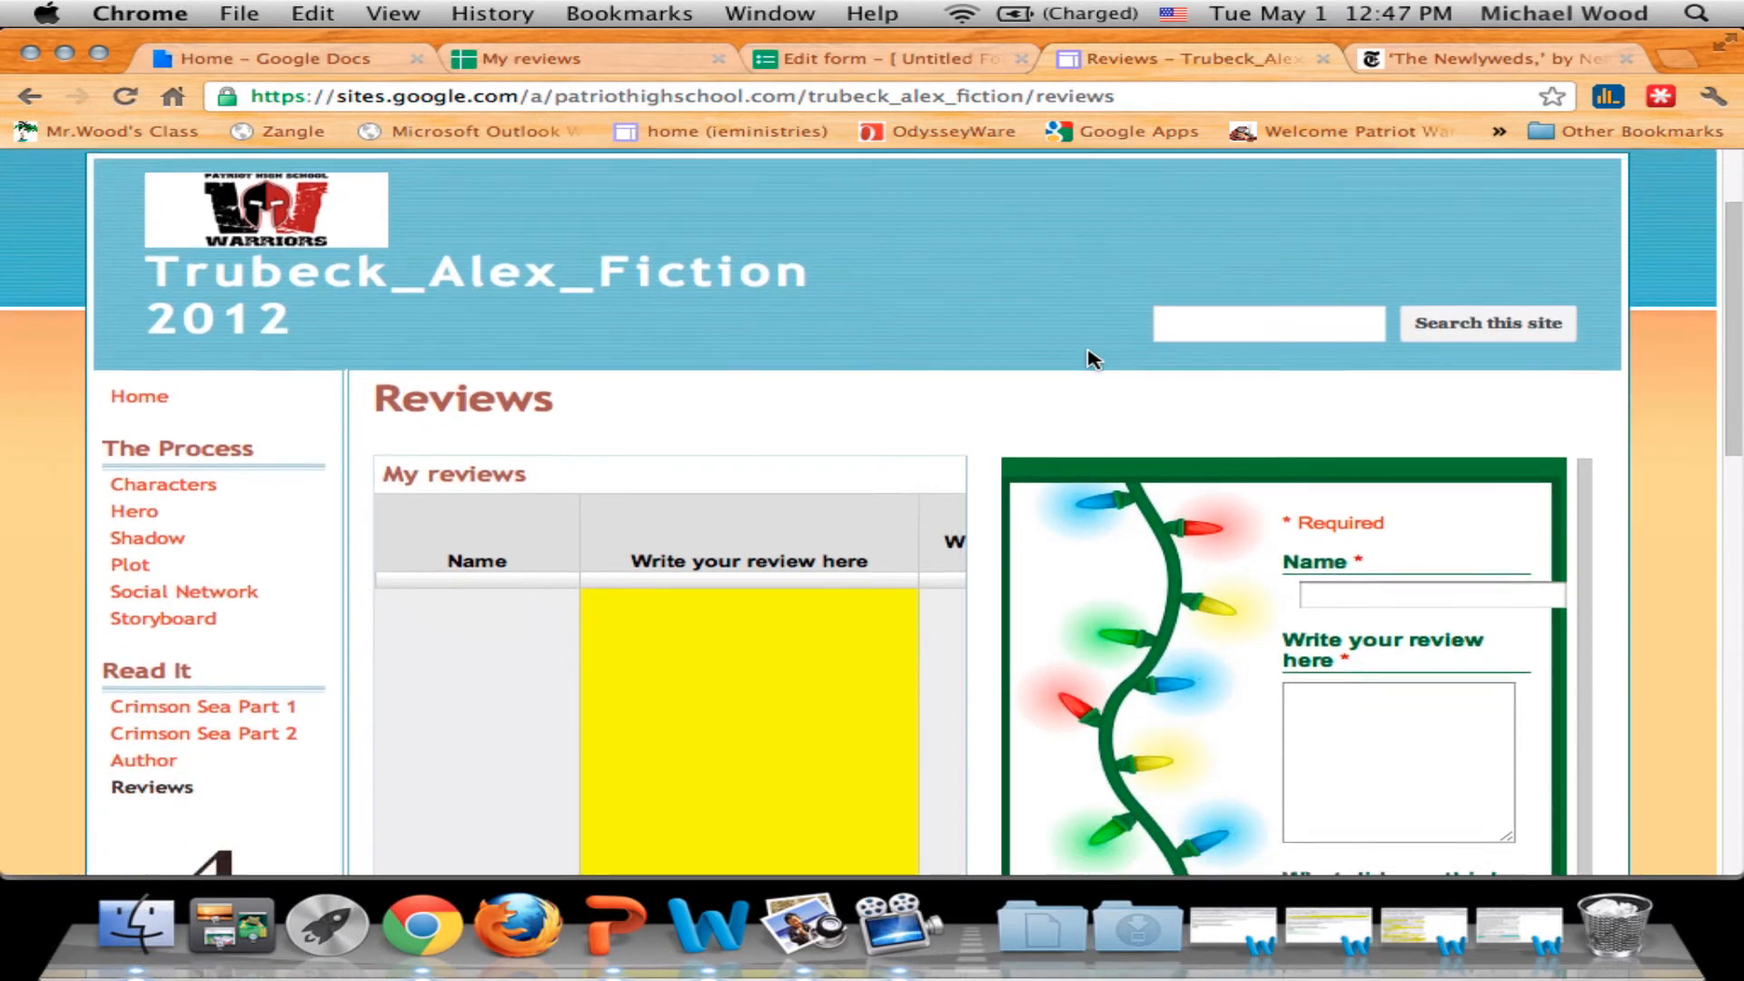
scroll(1089, 357, down, 3)
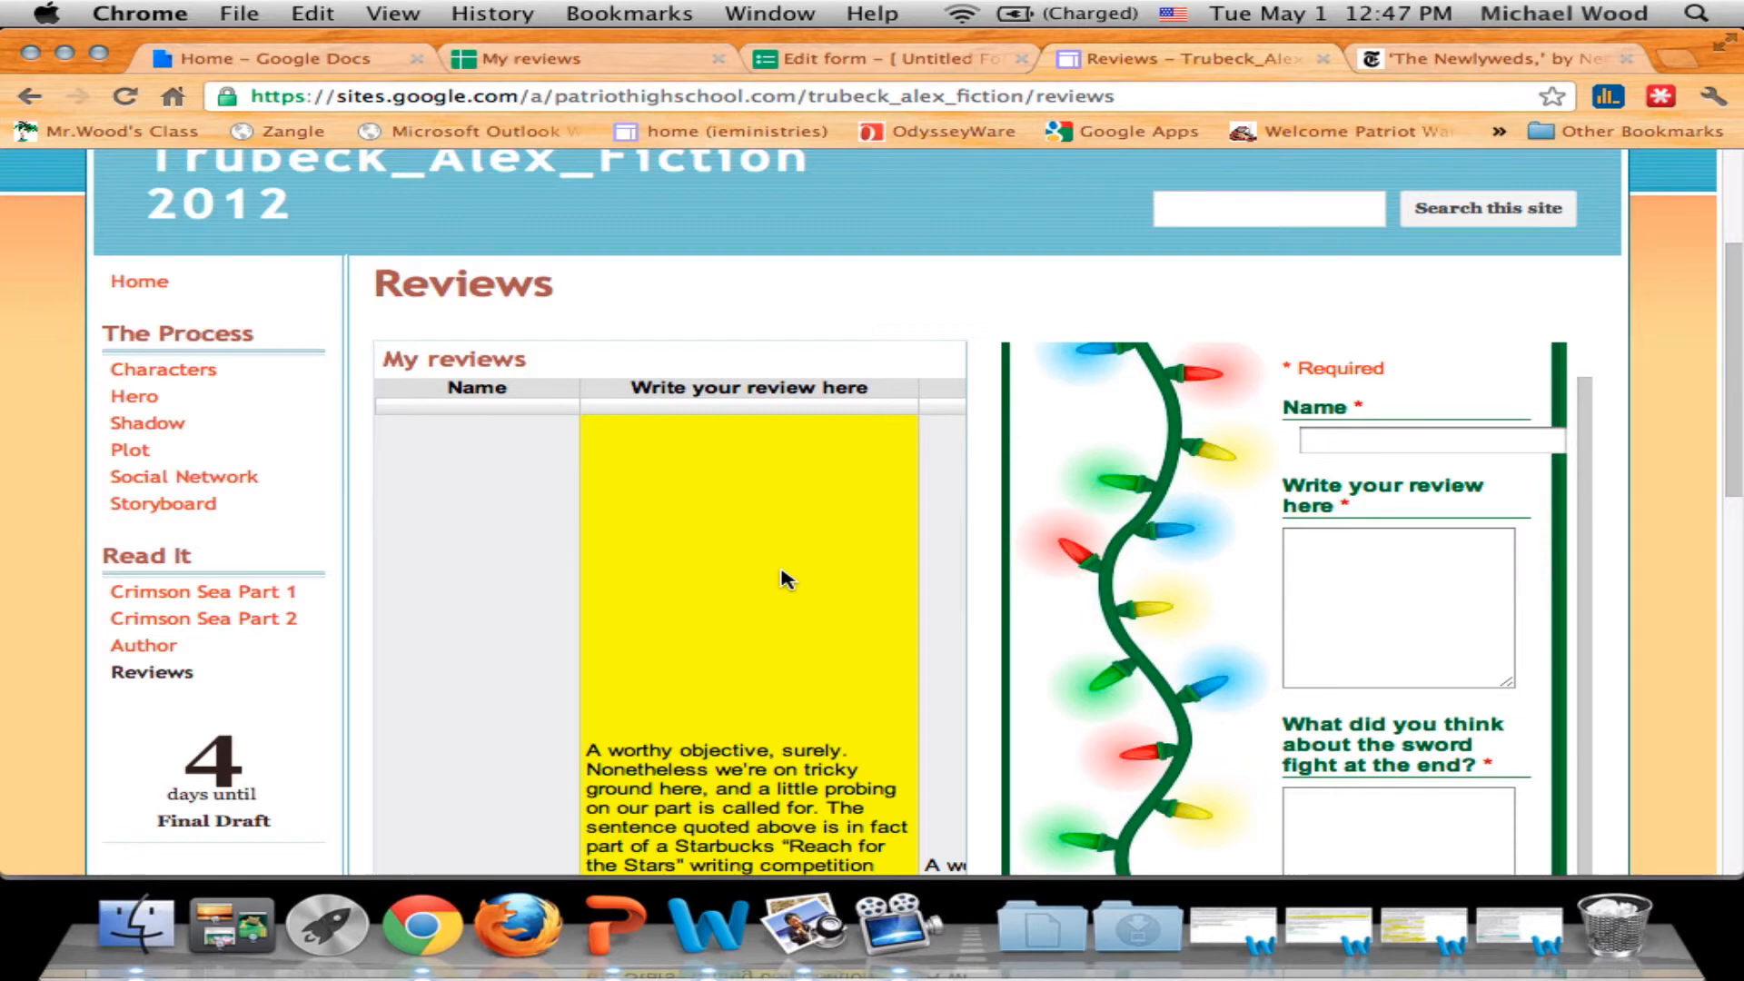
scroll(888, 291, up, 2)
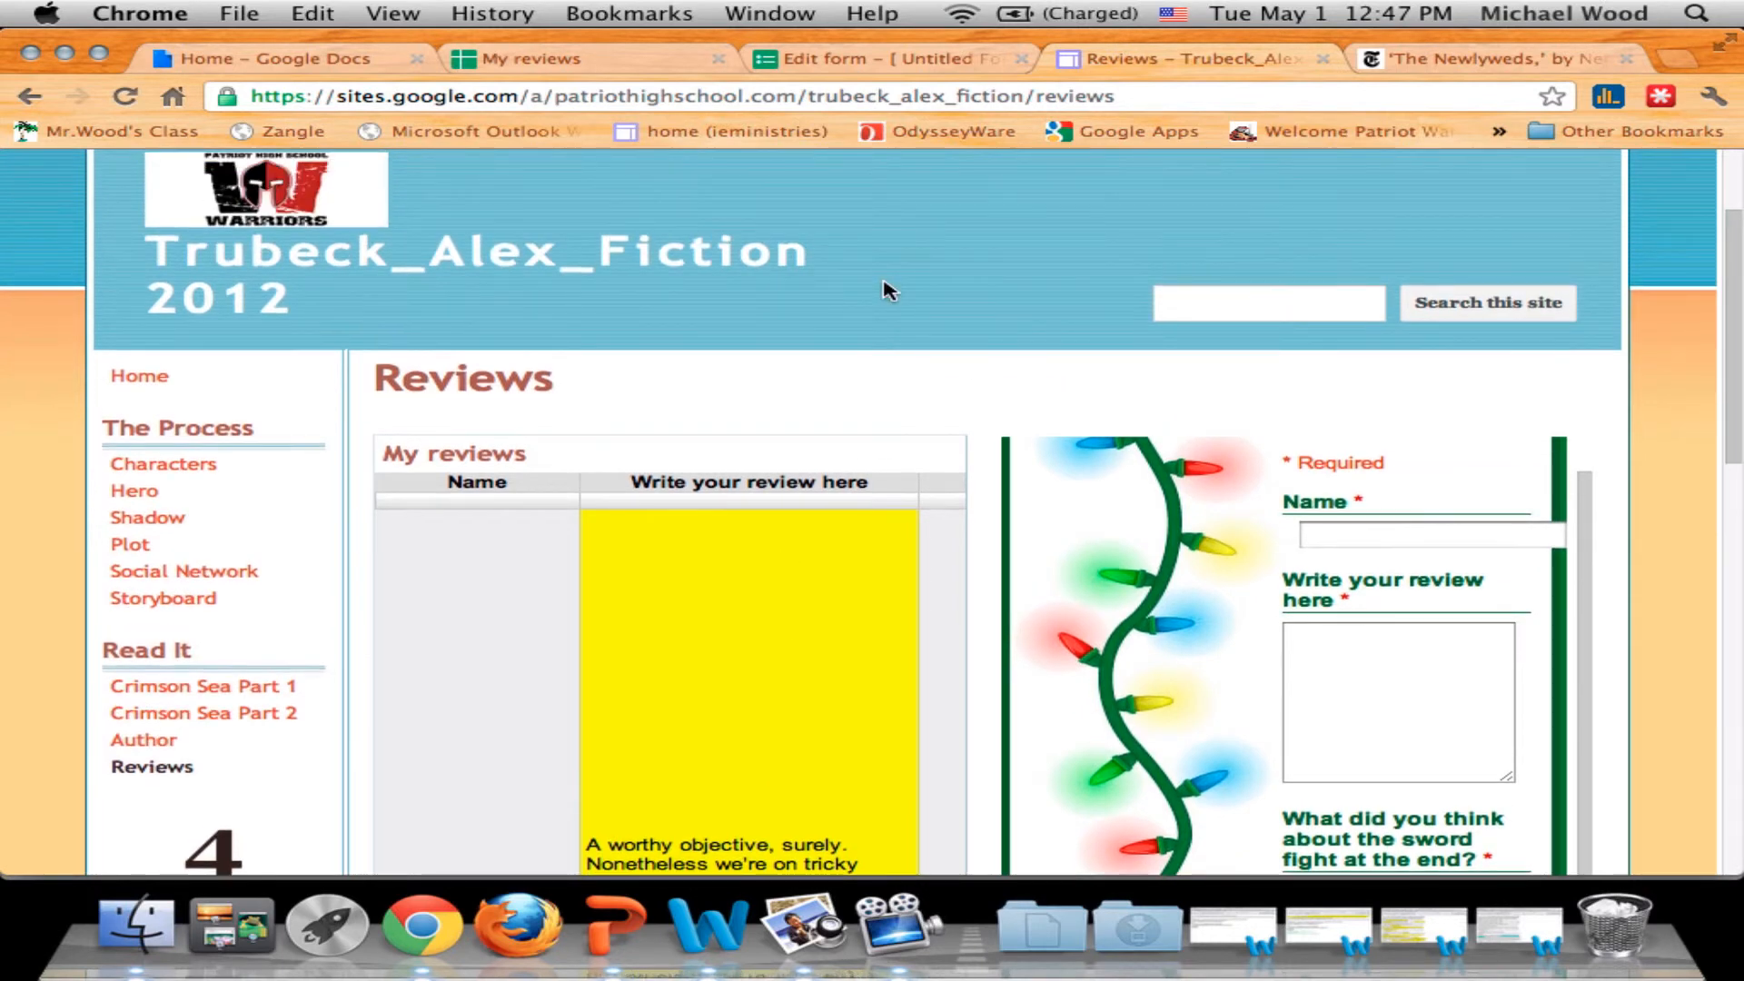
scroll(888, 290, up, 2)
scroll(889, 291, down, 5)
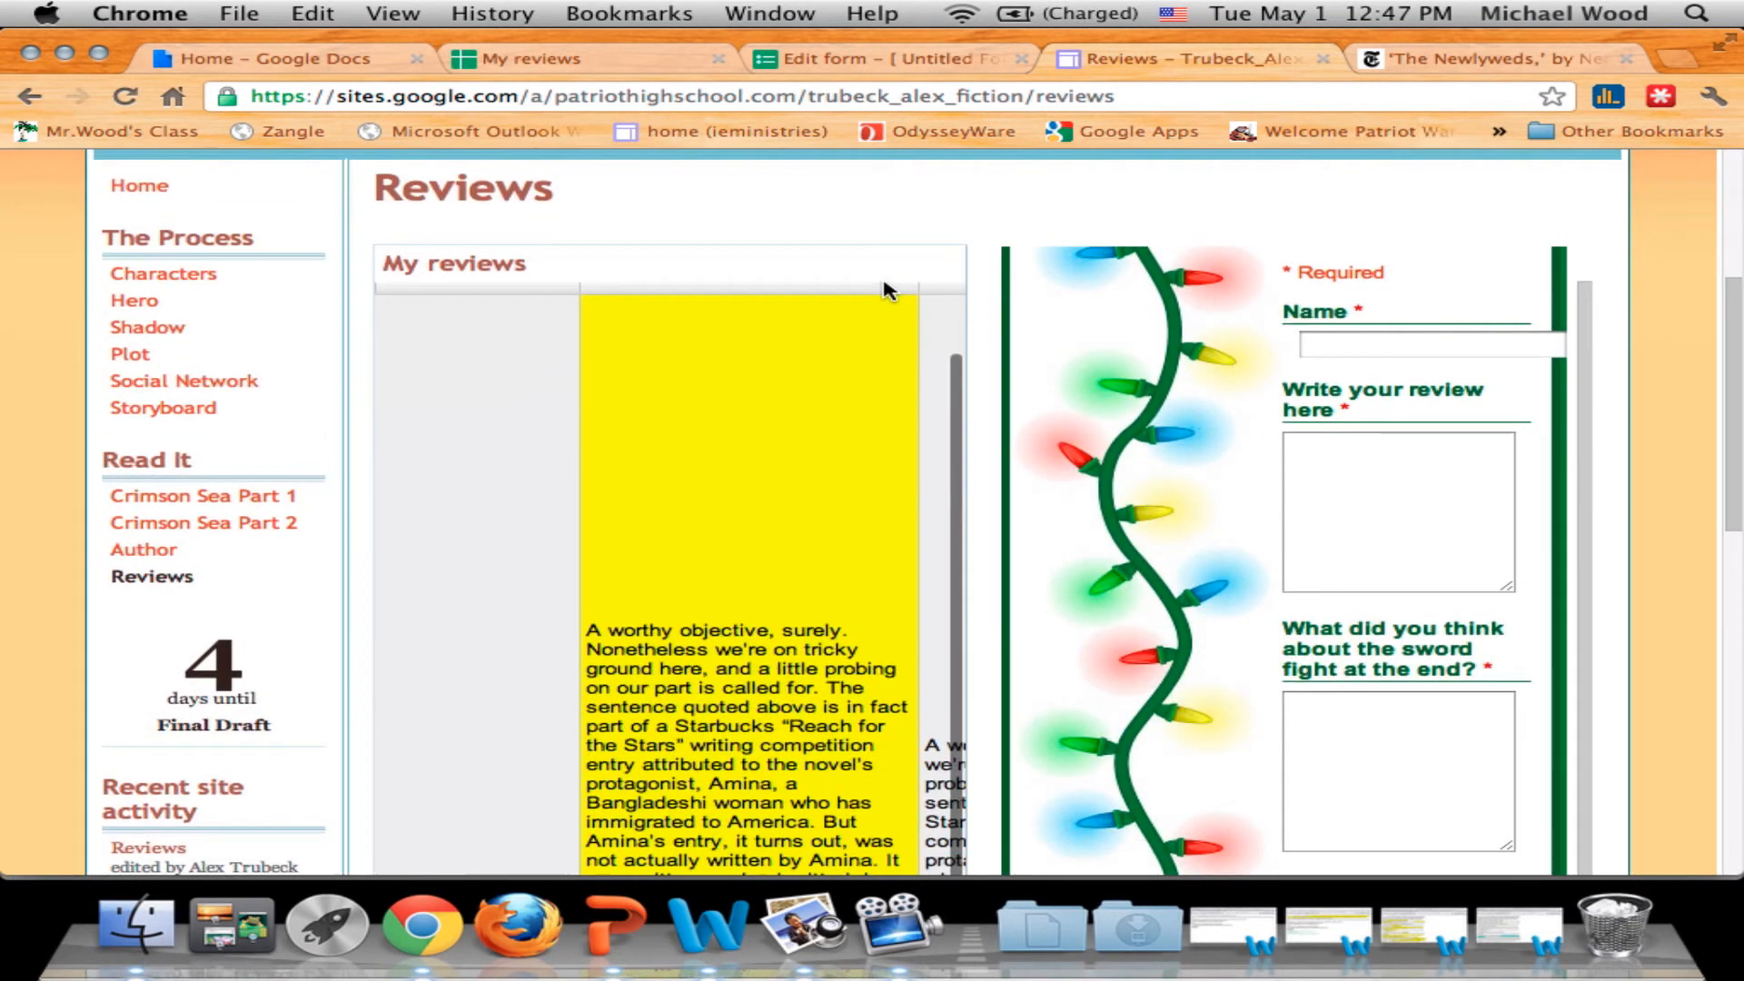
scroll(888, 290, up, 3)
click(1385, 474)
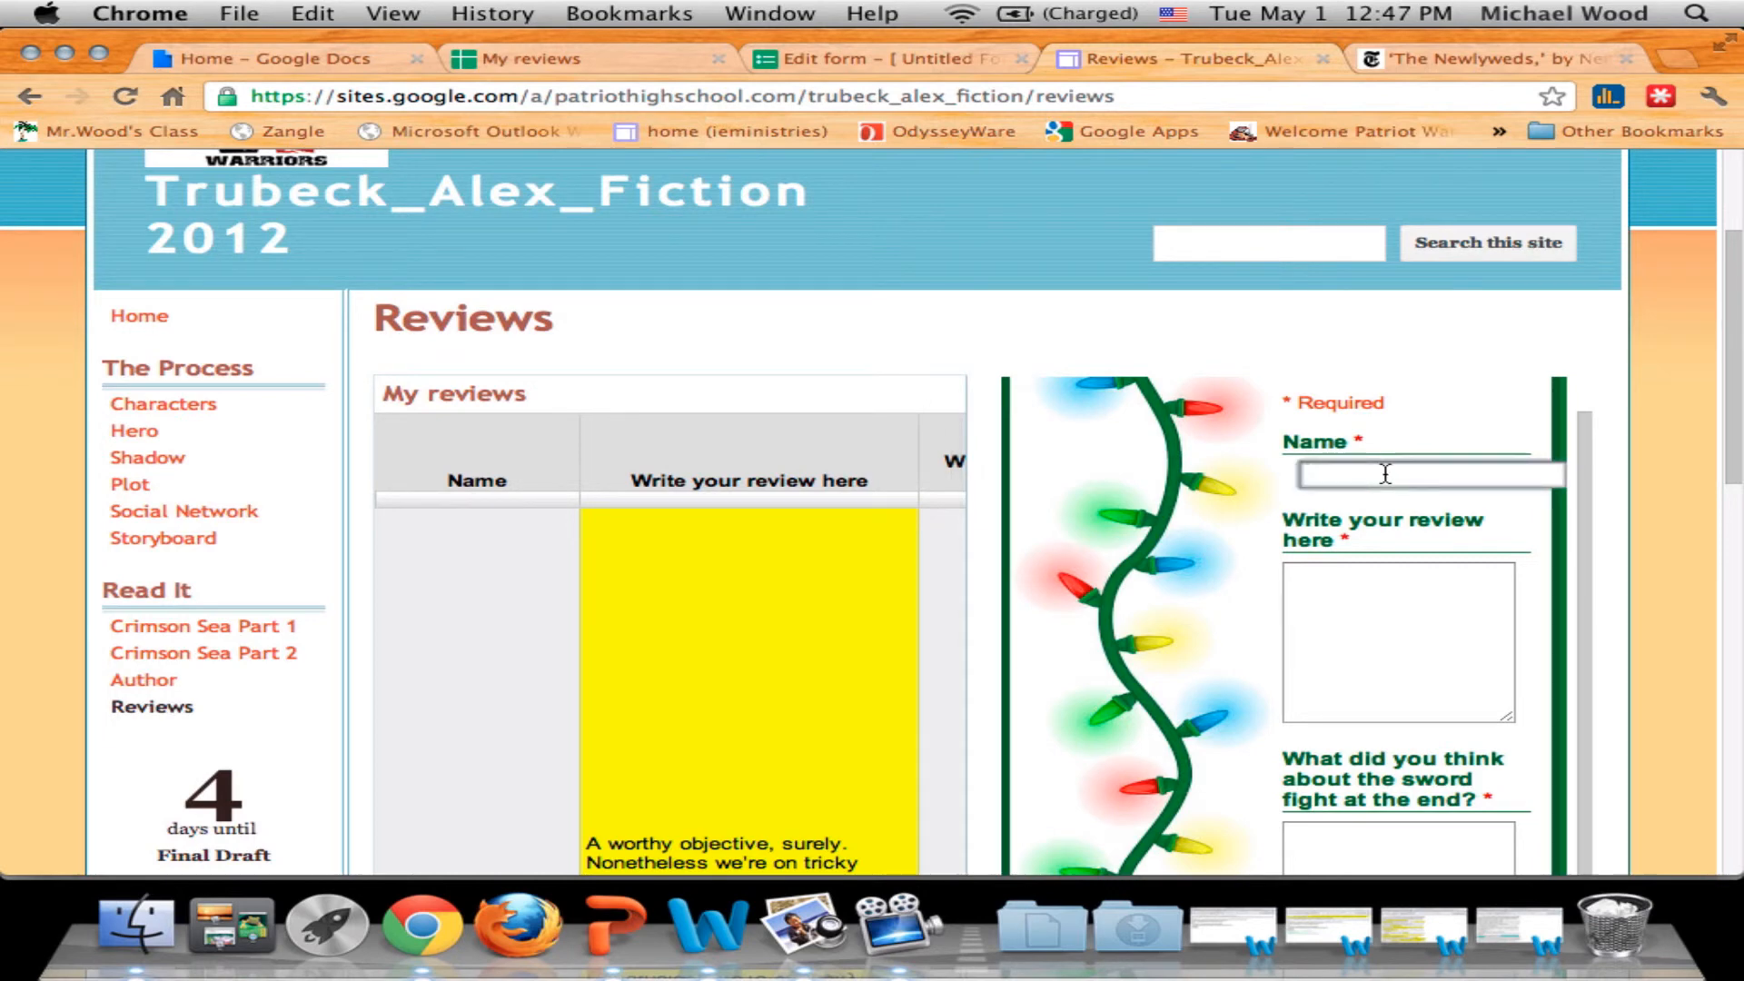
scroll(918, 257, up, 5)
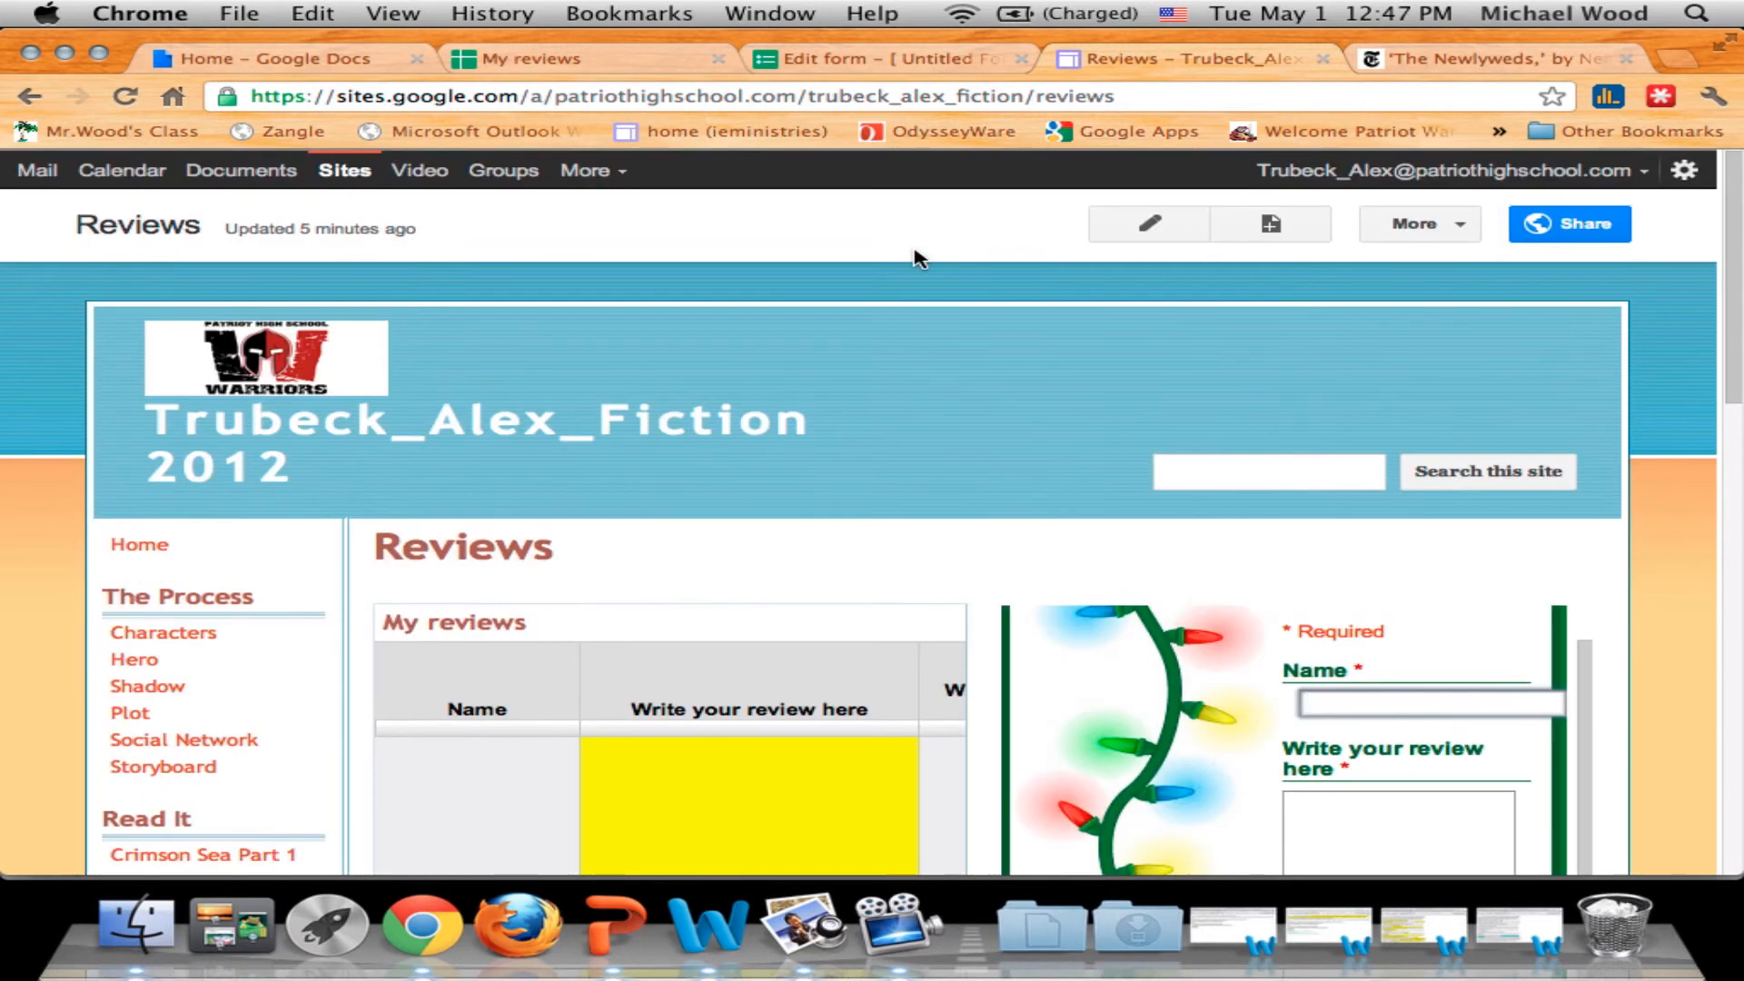
scroll(918, 257, down, 2)
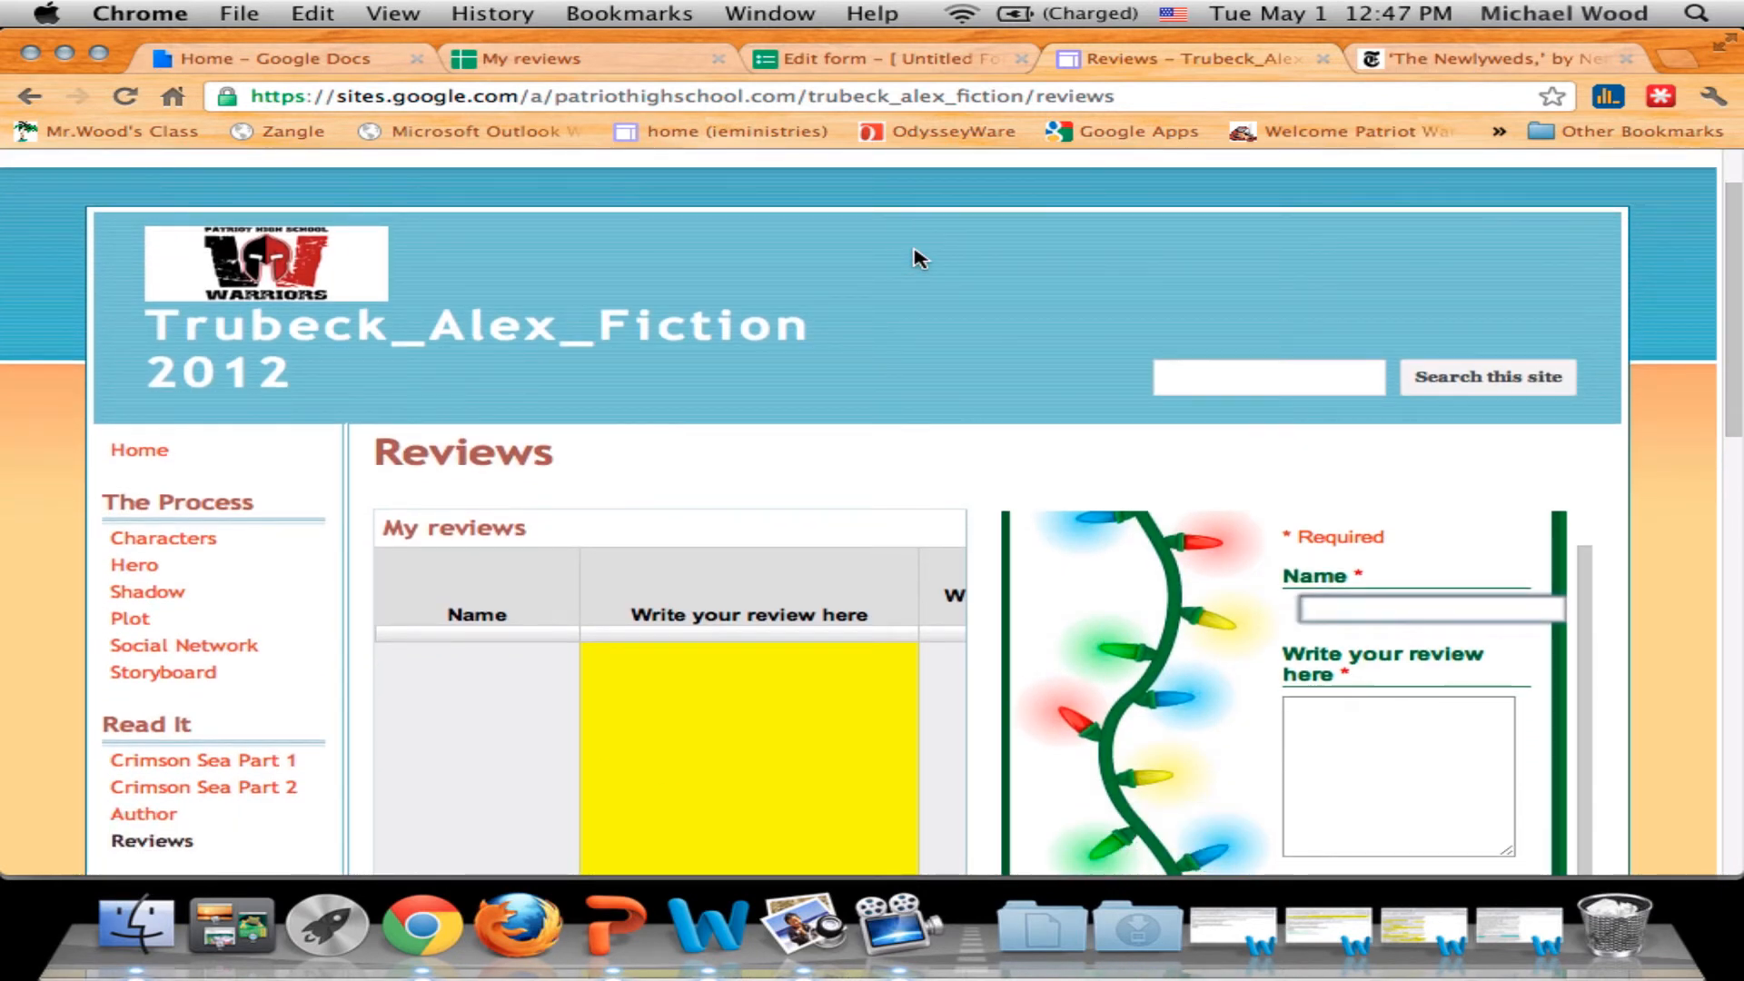